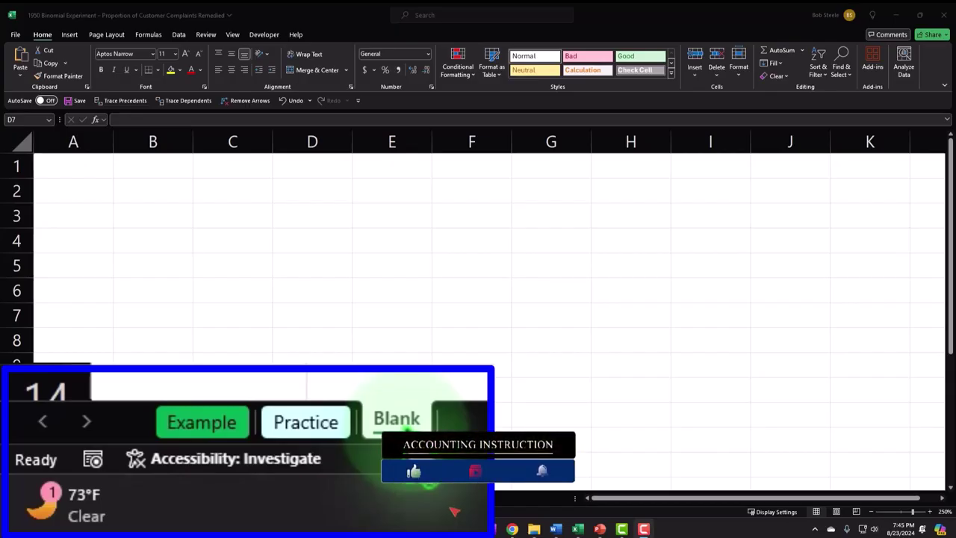
Open the Example worksheet and inspect the population size cell of the binomial experiment
click(240, 422)
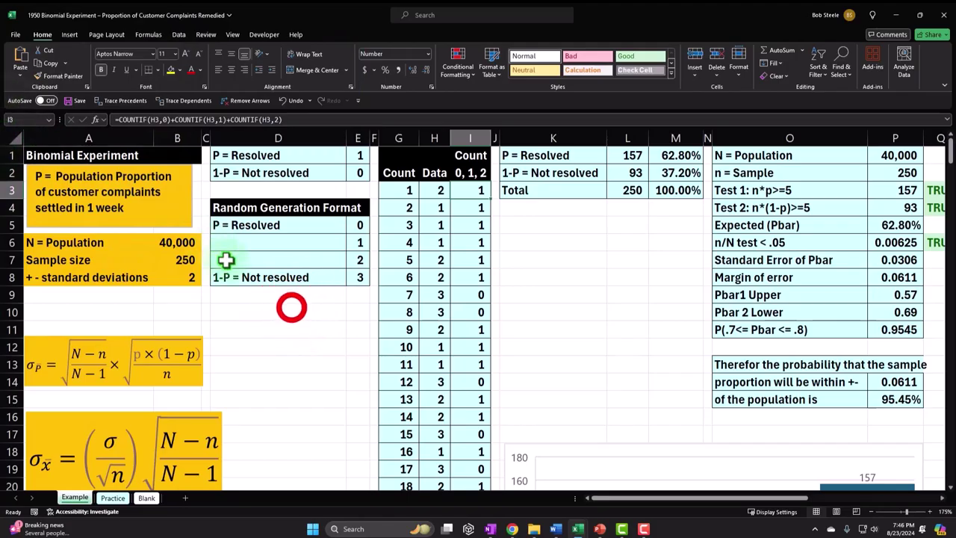
click(291, 307)
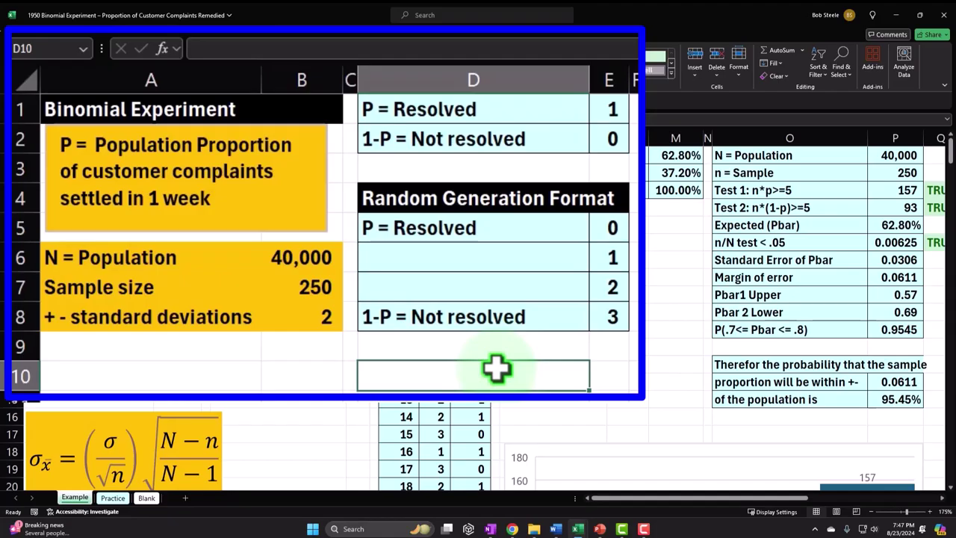
click(310, 258)
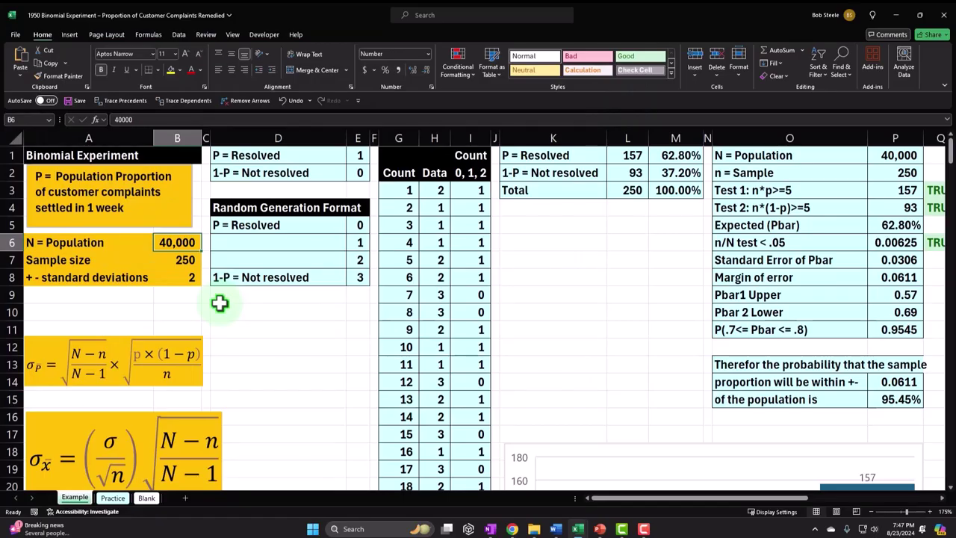
Examine the standard error equations, sample data and histogram, and check the sample size and population cells
scroll(219, 302, down, 2)
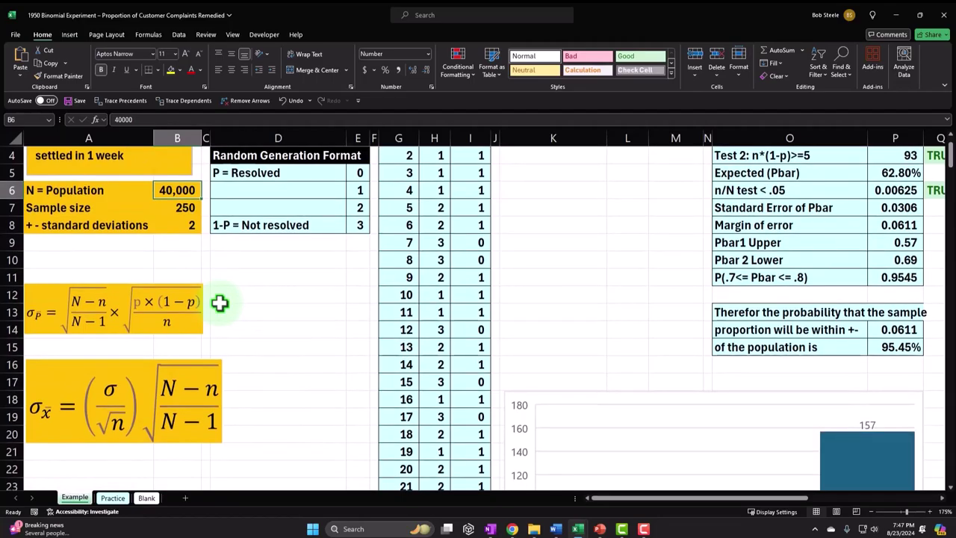
scroll(259, 313, up, 2)
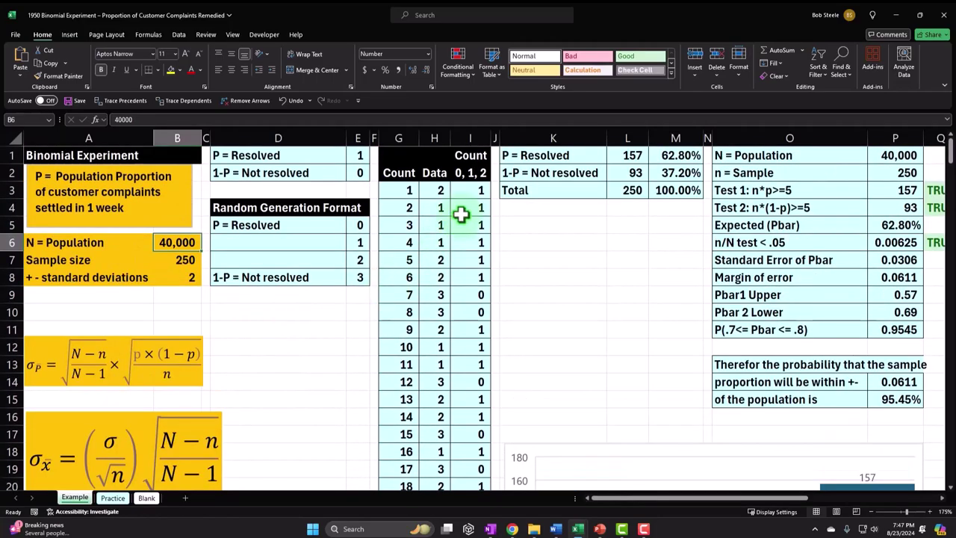
scroll(461, 214, down, 4)
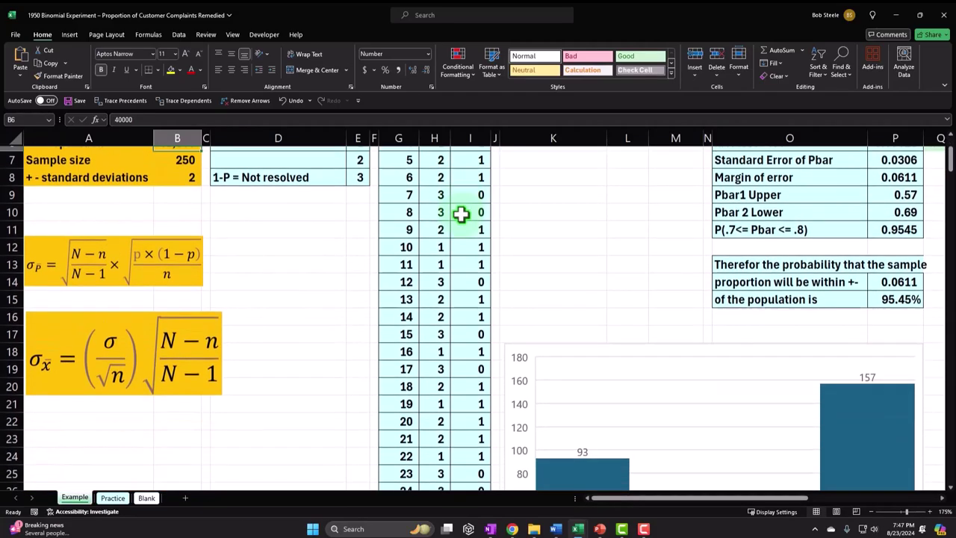
mouse_move(572, 406)
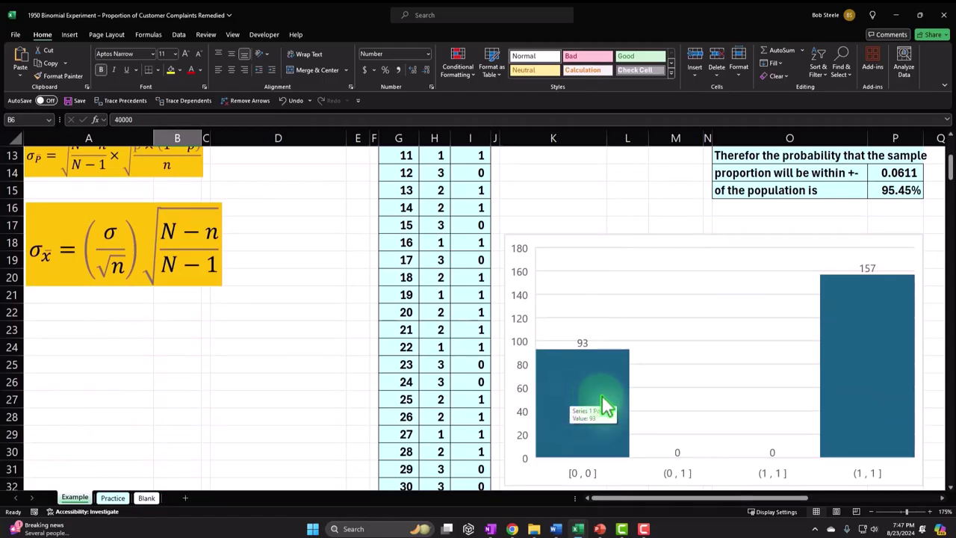
scroll(606, 407, down, 1)
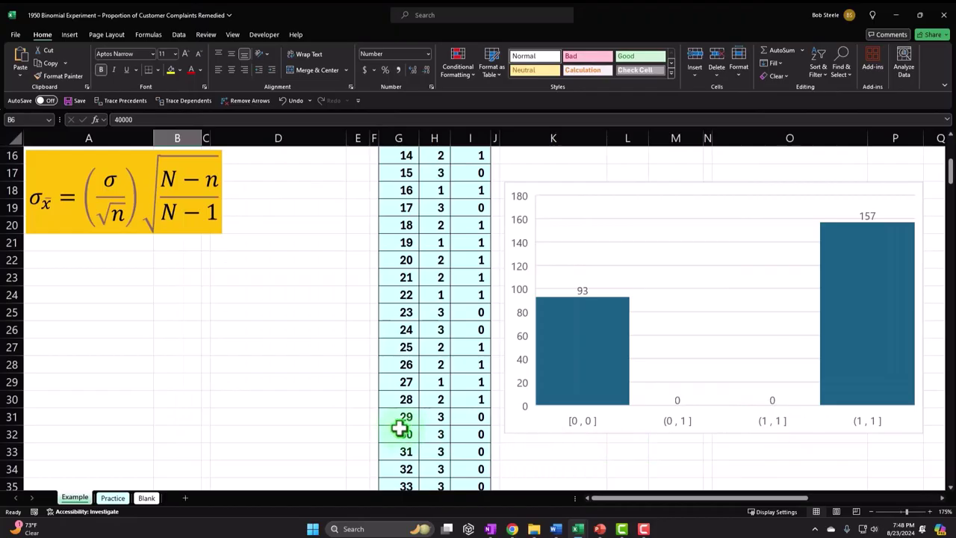
scroll(396, 427, up, 5)
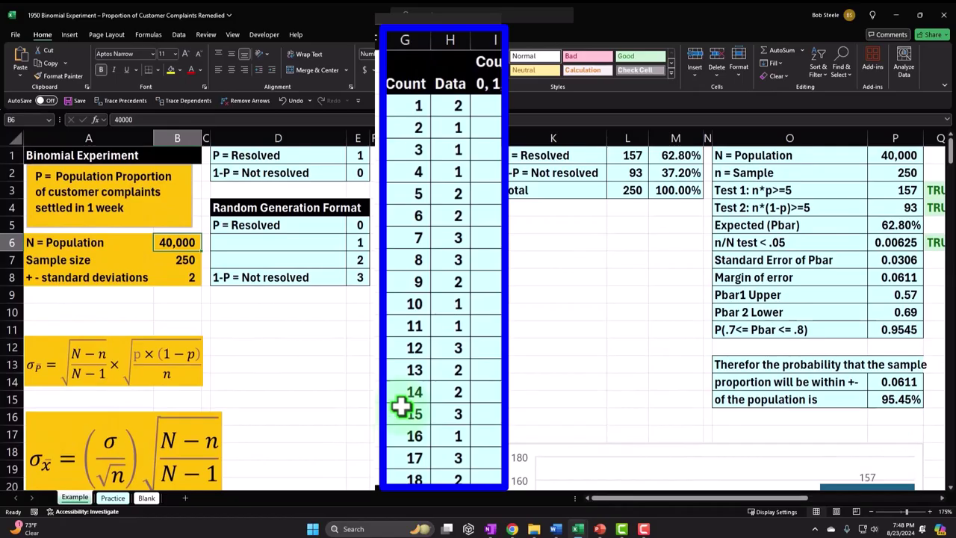
click(178, 260)
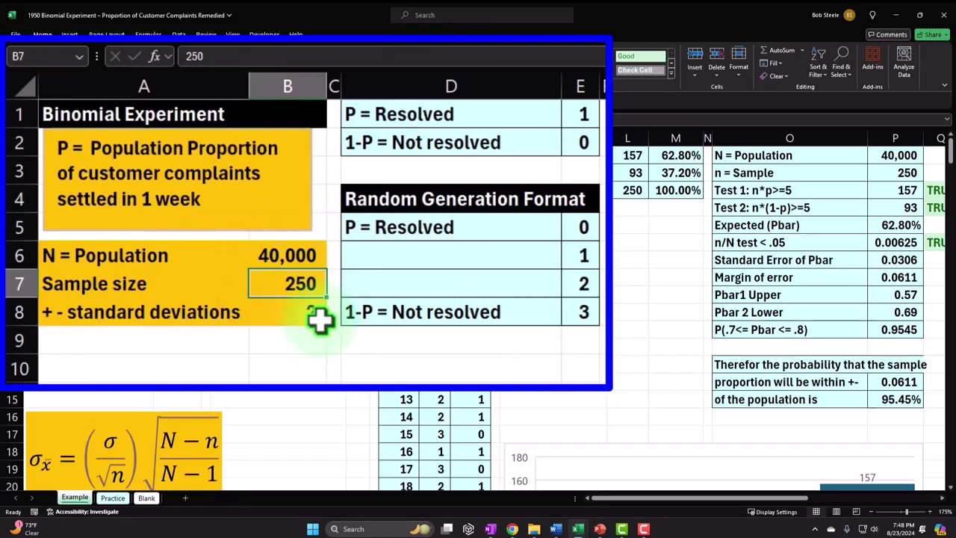
click(316, 254)
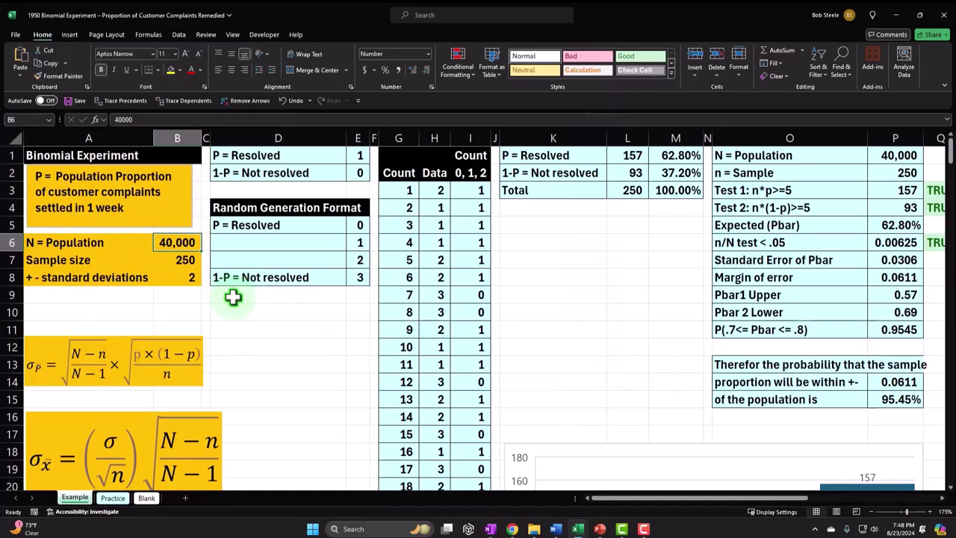
Compare the histogram of resolved and unresolved complaints with the sample size, and select the chart for a closer look
scroll(233, 297, down, 3)
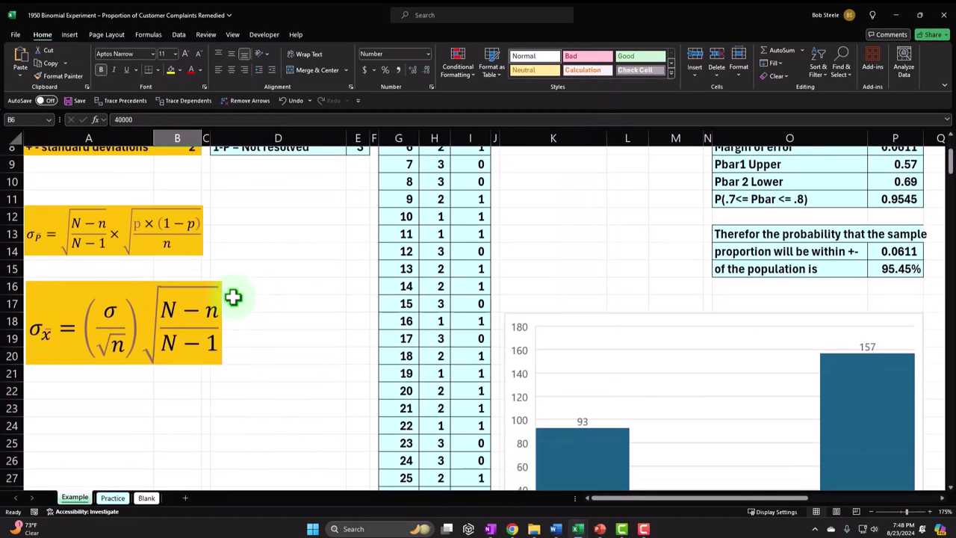
scroll(233, 297, down, 1)
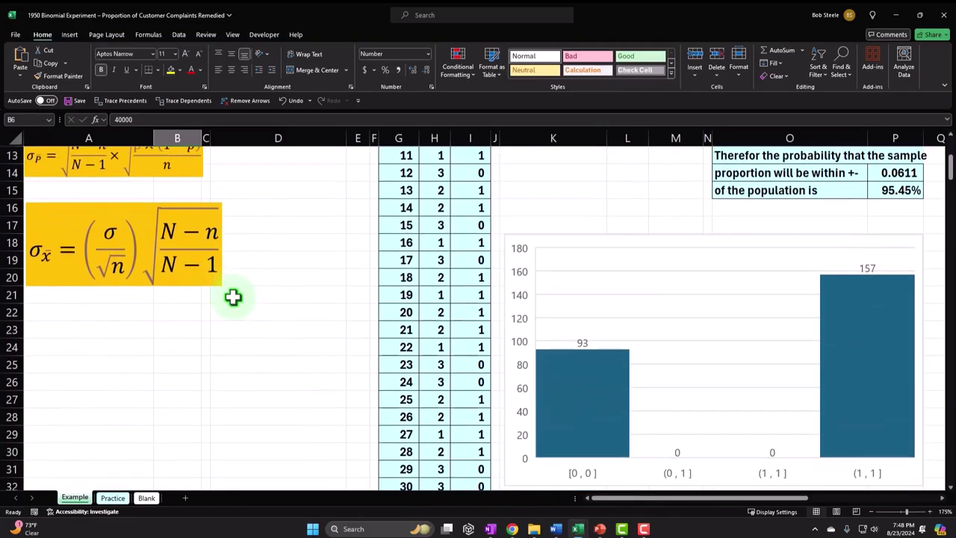
scroll(233, 297, down, 2)
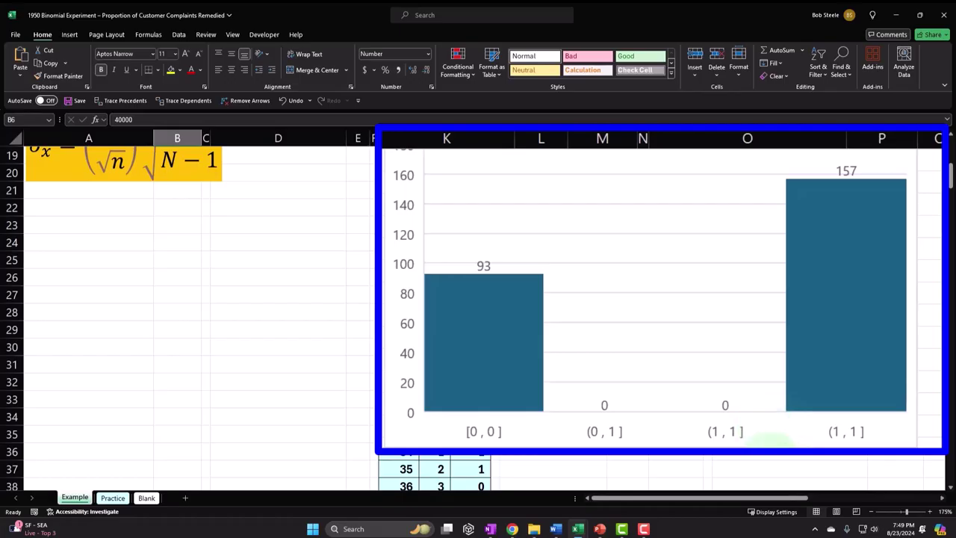
mouse_move(533, 288)
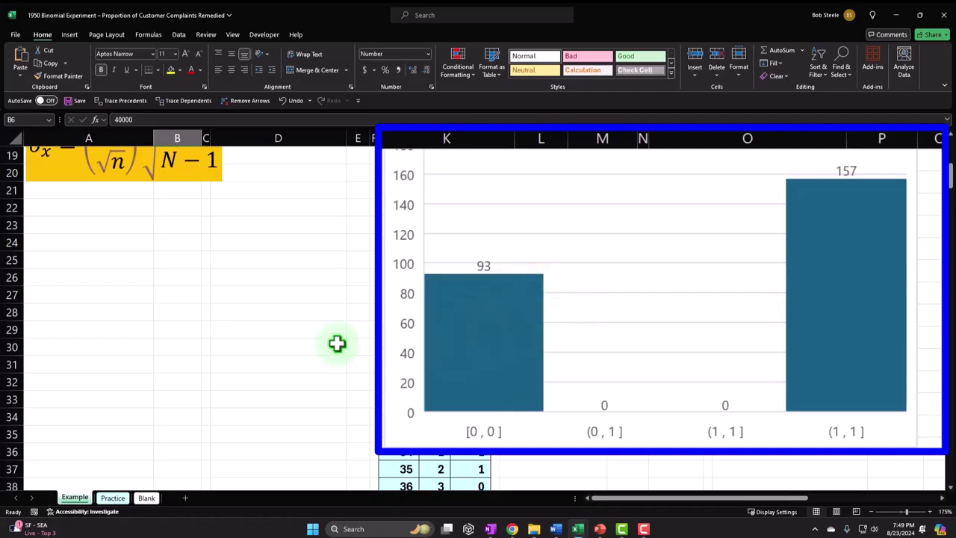
scroll(311, 346, up, 6)
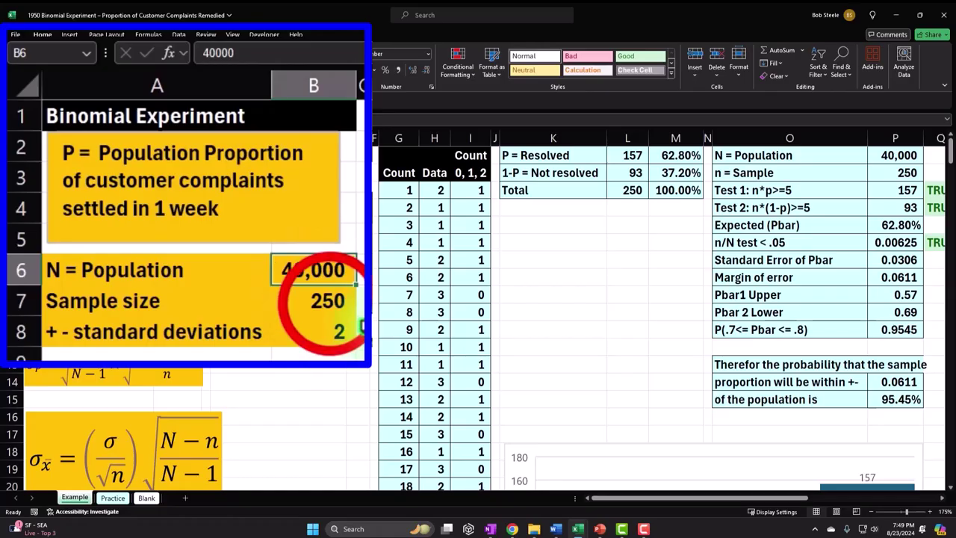
click(328, 301)
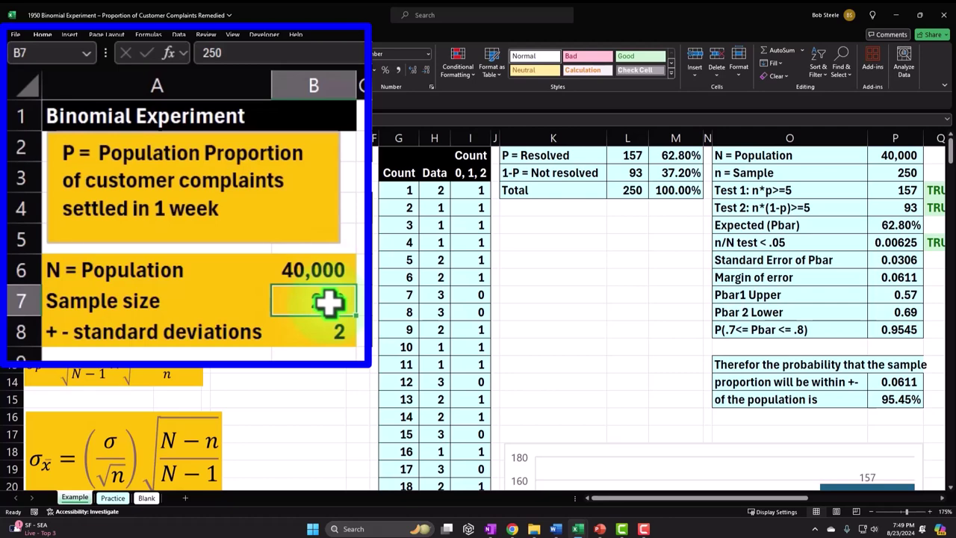
scroll(188, 261, down, 3)
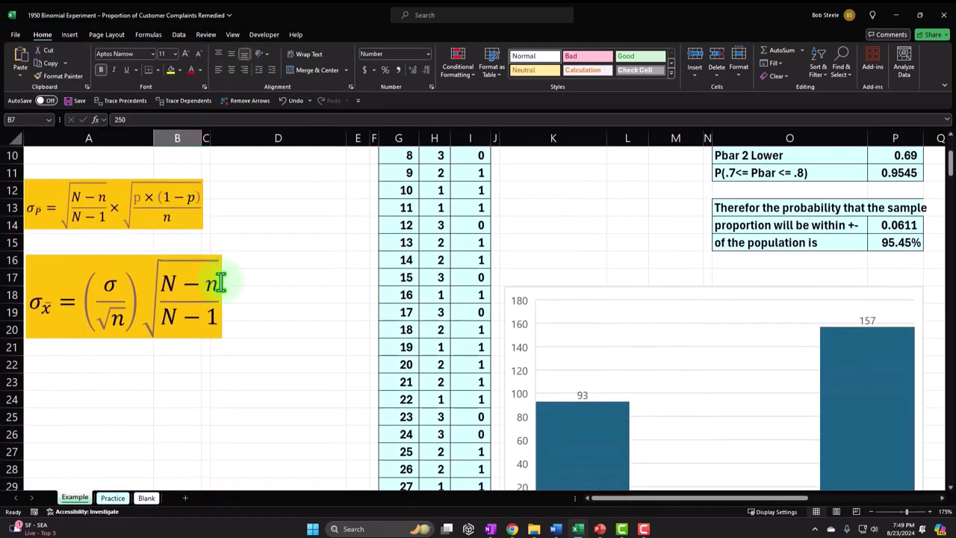
click(517, 321)
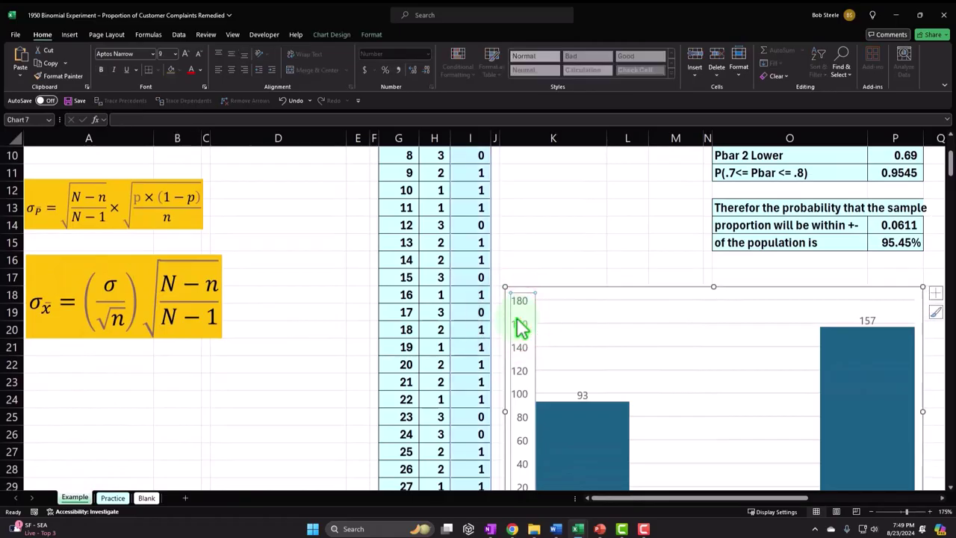
click(589, 293)
scroll(587, 288, down, 2)
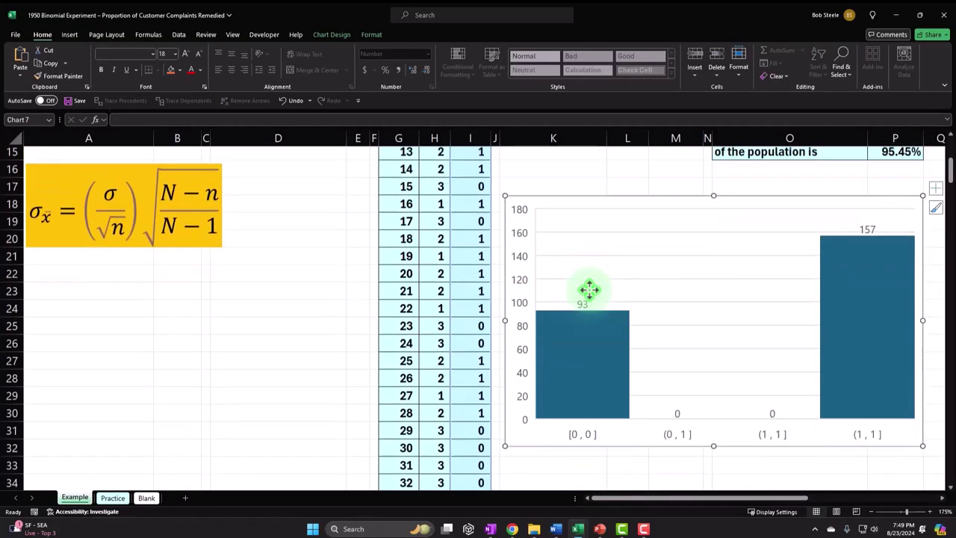
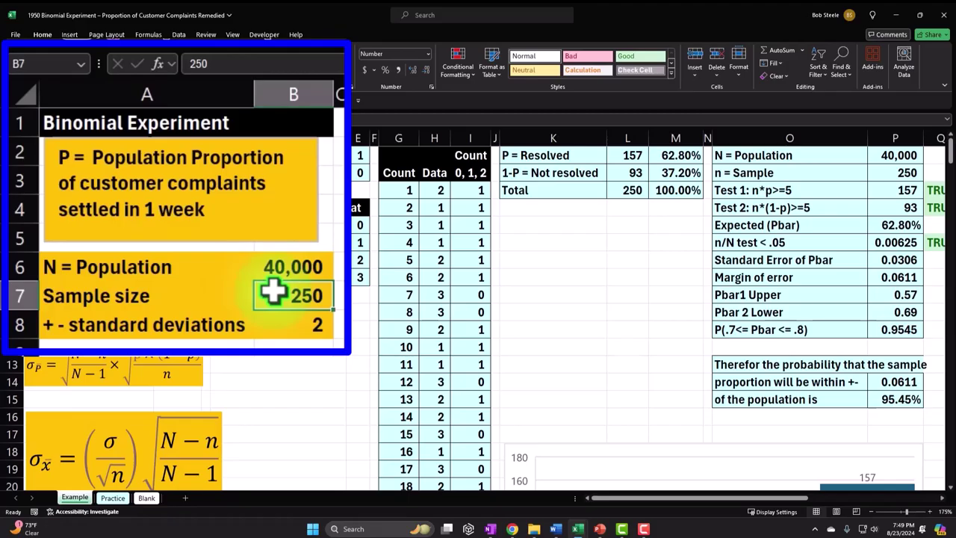
Compare the standard error equation for the proportion with the one for the sample mean
scroll(164, 224, down, 1)
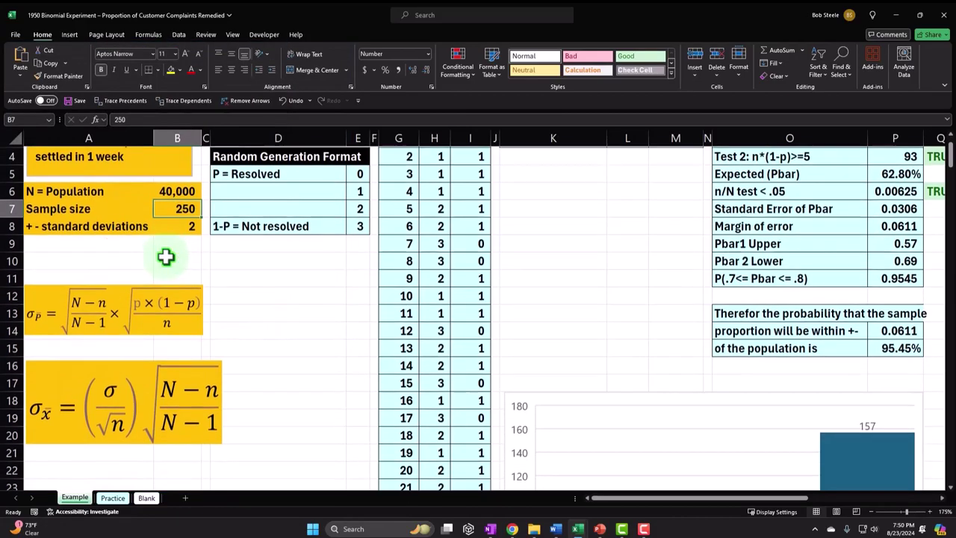
click(123, 286)
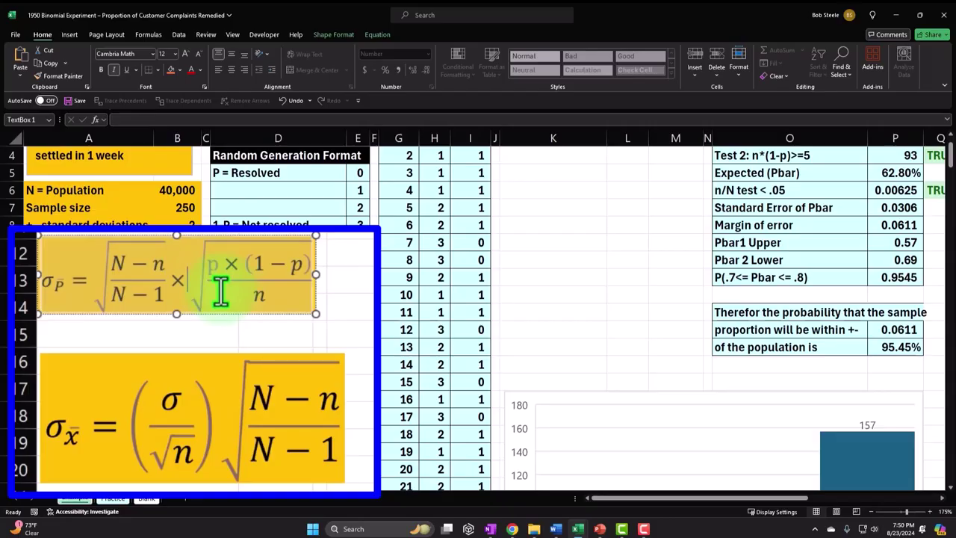
click(142, 353)
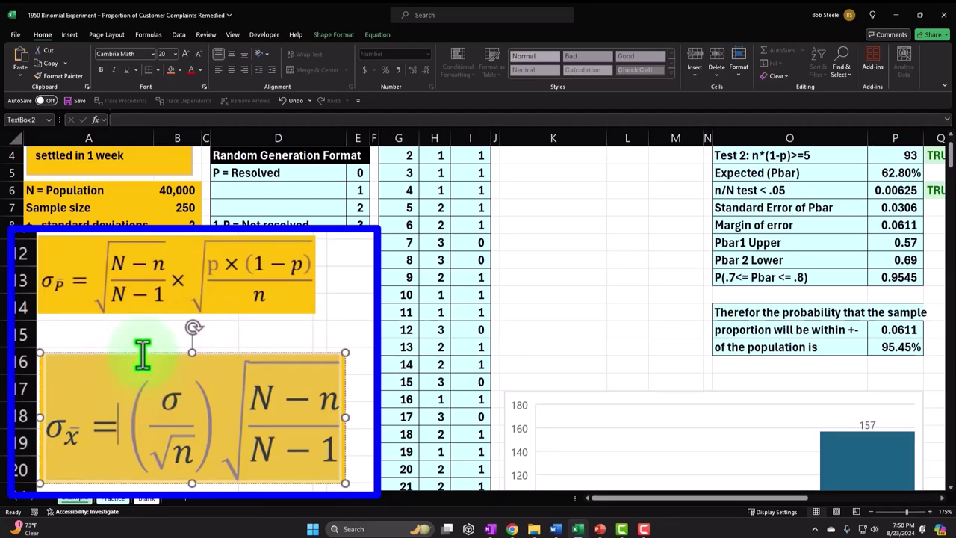
double_click(157, 393)
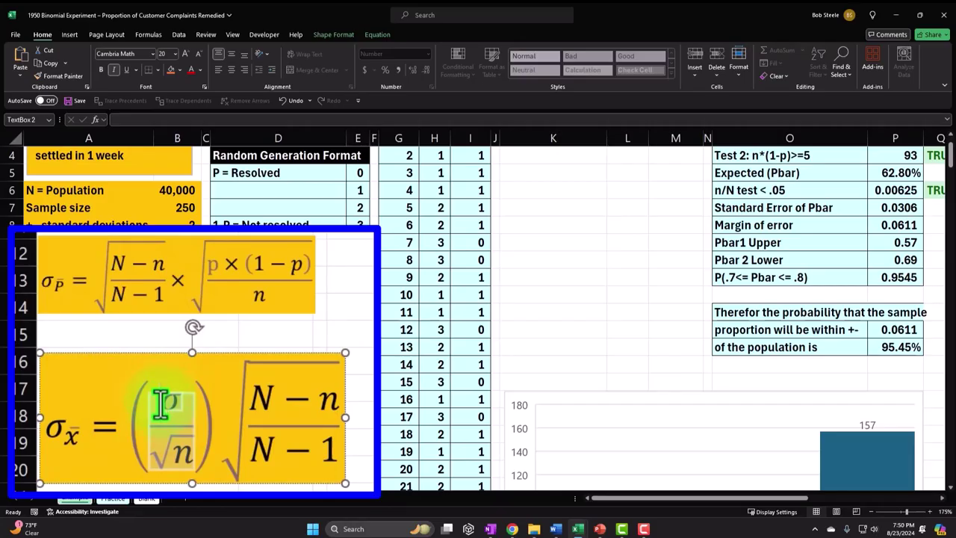
key(ctrl+z)
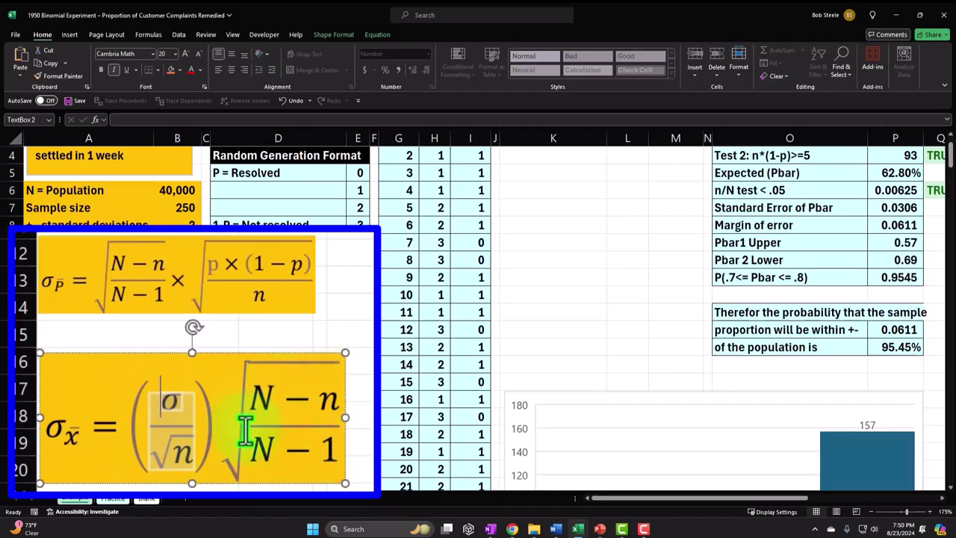
click(191, 322)
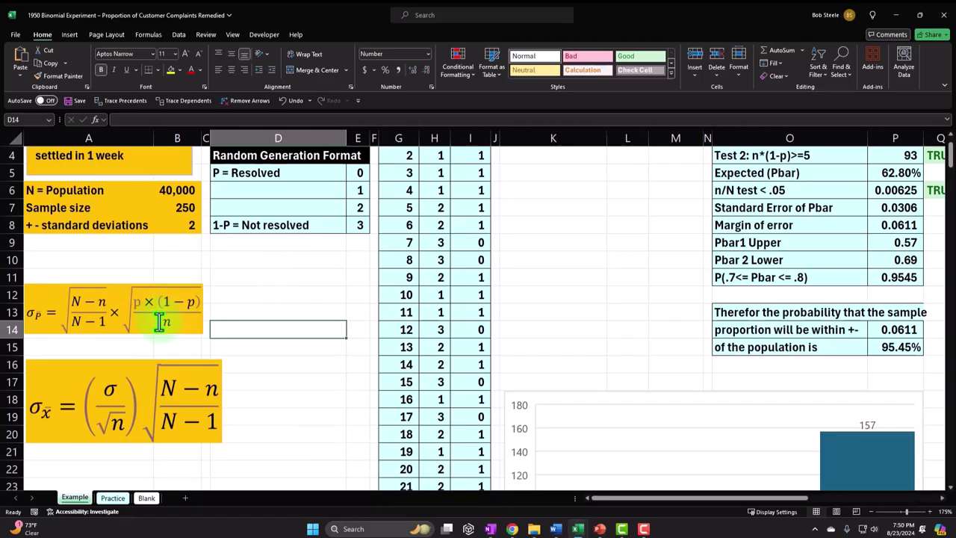
scroll(159, 321, up, 1)
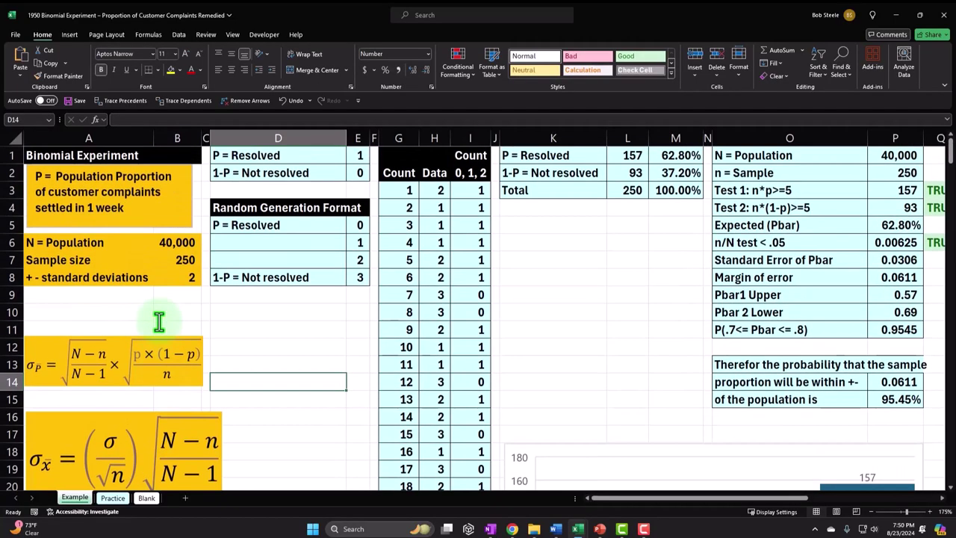
Review the example tables along row 3, from the count column G through the z-score table to the bell curve chart
click(392, 196)
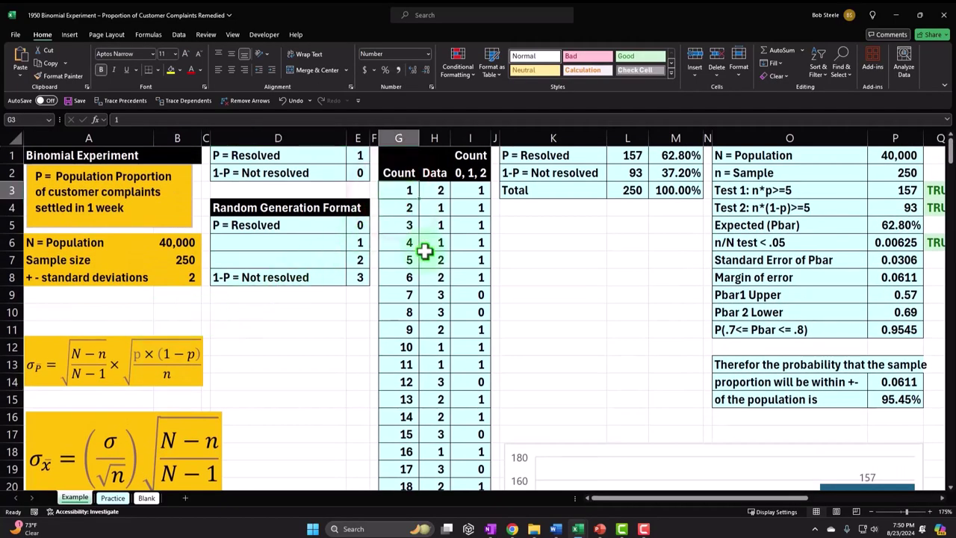
key(Right)
key(Right)
key(Right)
key(Right)
key(Right)
key(Right)
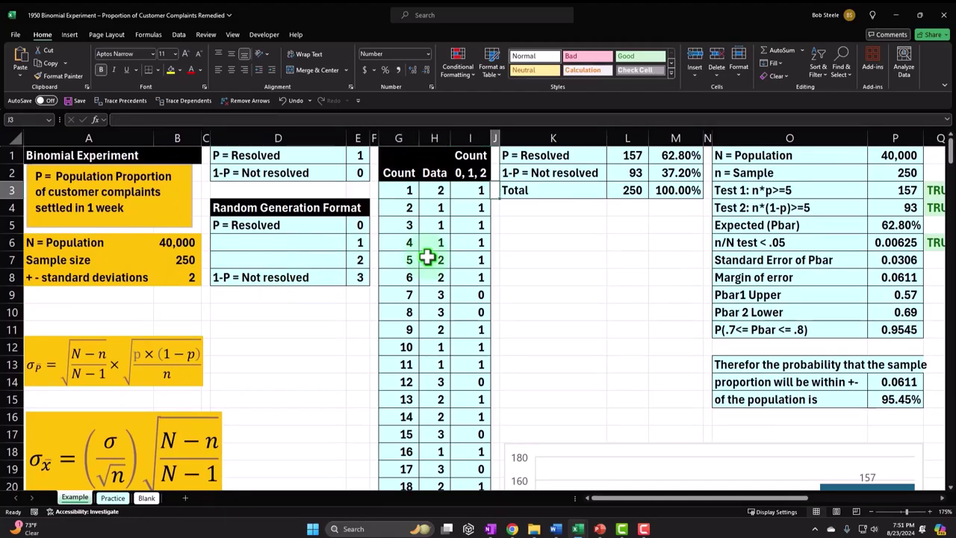
key(Right)
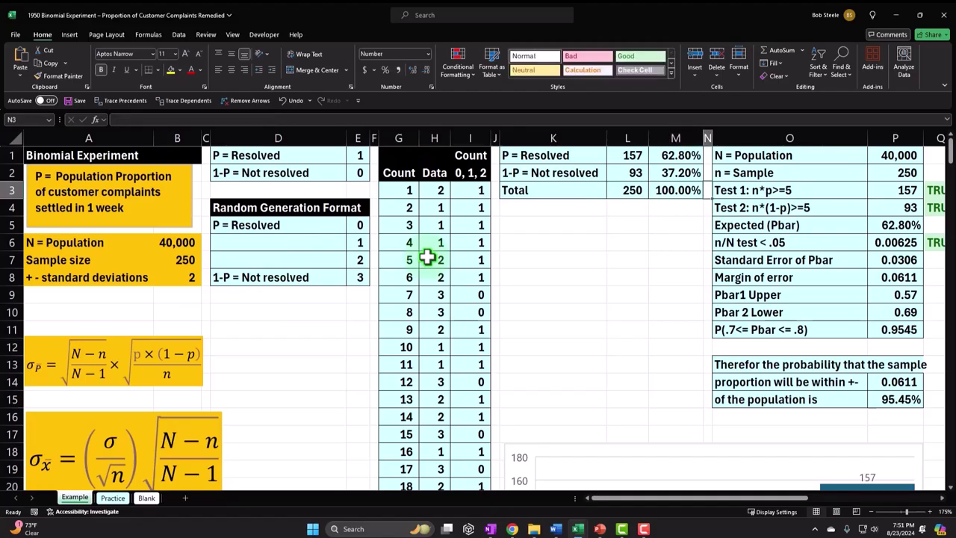
key(Right)
key(Right)
key(Right)
key(Right)
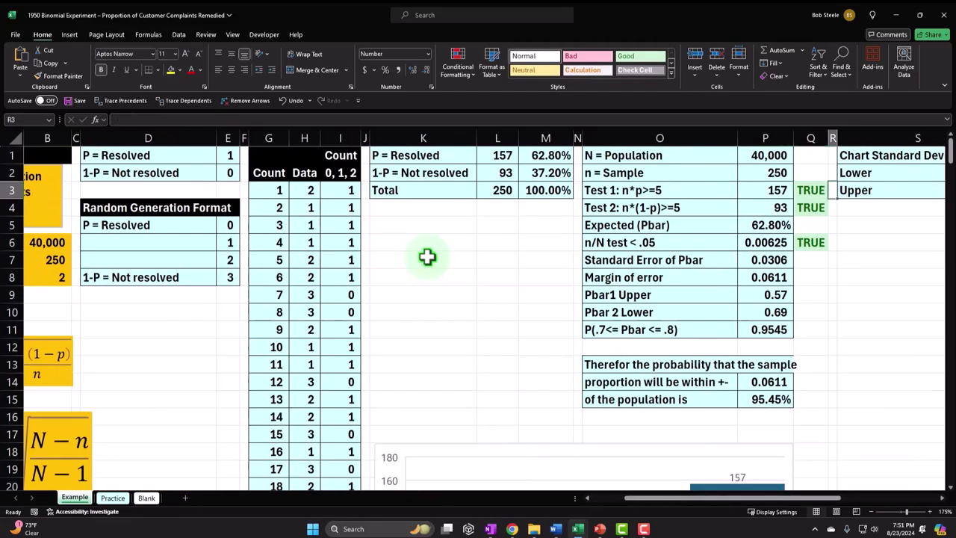
key(Right)
key(Right)
key(Right)
key(Right)
key(Right)
key(Right)
key(Right)
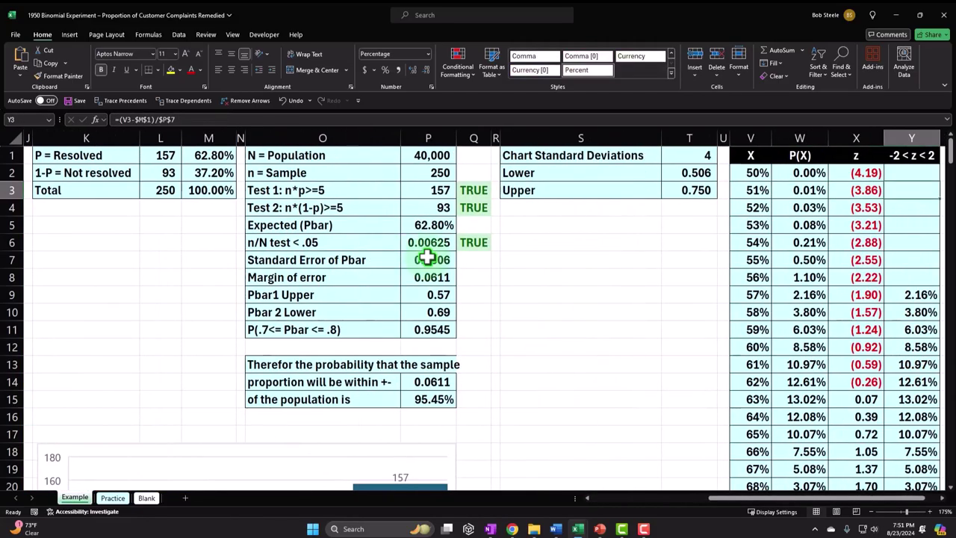
key(Right)
key(Right)
key(Right)
key(Right)
key(Right)
key(Right)
key(Right)
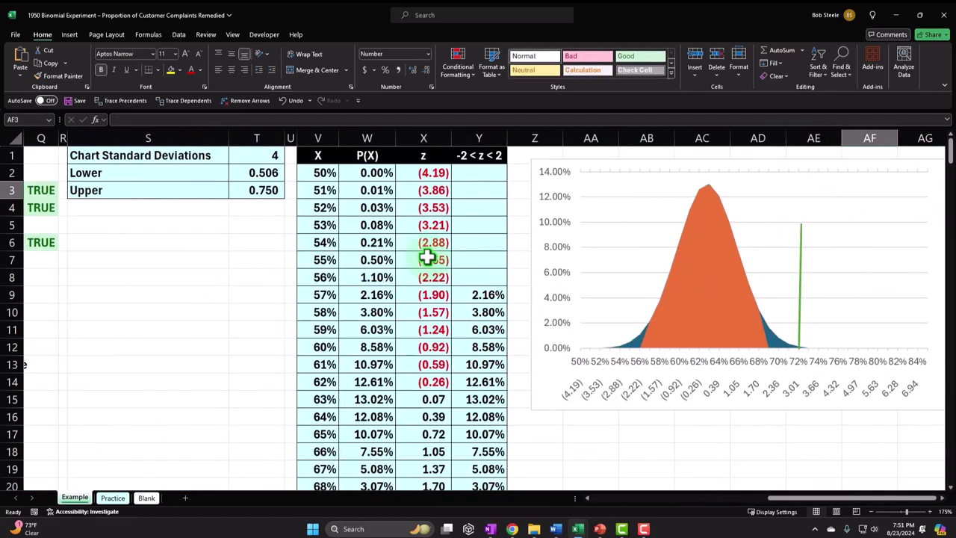
Go back along row 3 to cell B3 beside the experiment's input data
key(Left)
key(Left)
key(Left)
key(Left)
key(Left)
key(Left)
key(Left)
key(Left)
key(Left)
key(Left)
key(Left)
key(Left)
key(Left)
key(Left)
key(Left)
key(Left)
key(Left)
key(Left)
key(Left)
key(Left)
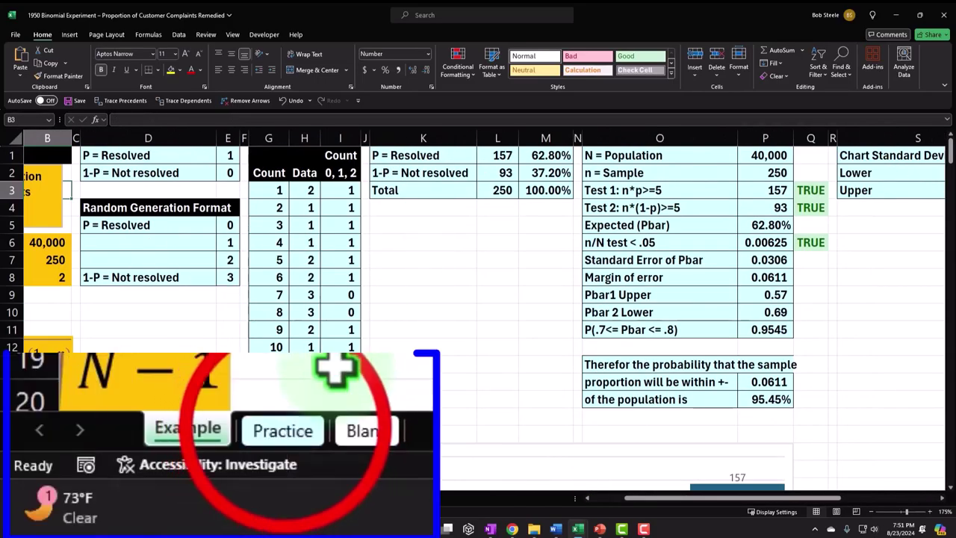
Enter the heading "Binomial Experiment" in cell A1 of the Blank sheet
click(120, 496)
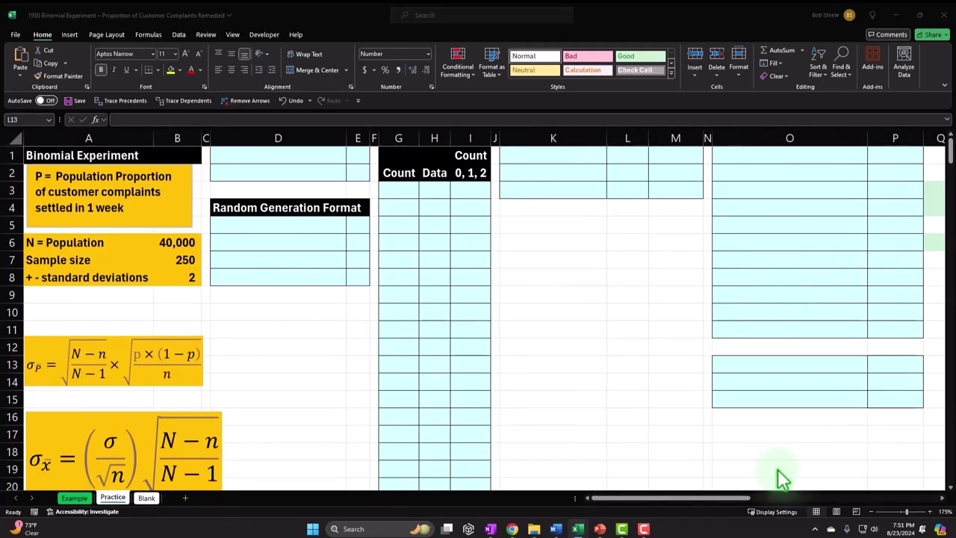
click(147, 497)
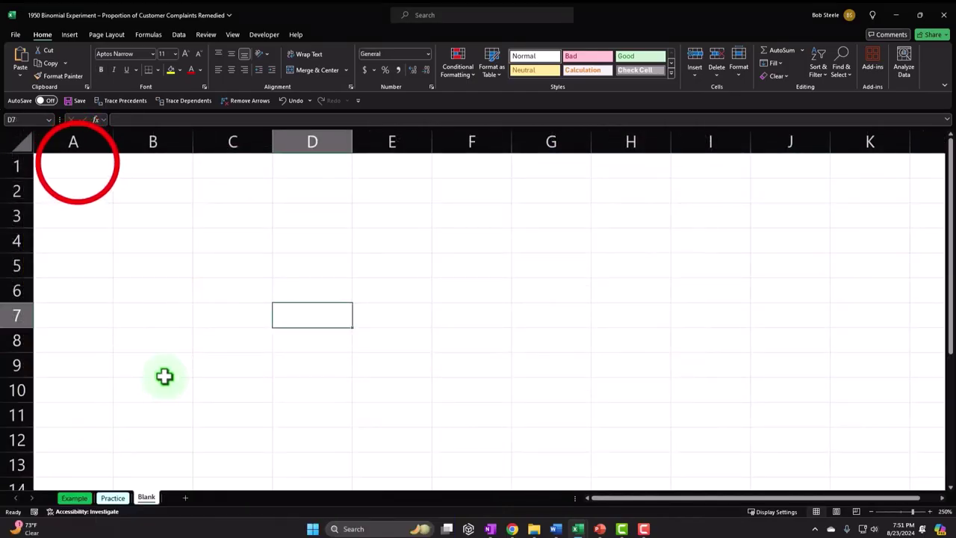
click(77, 164)
text(bninomial E)
key(BackSpace)
key(BackSpace)
key(BackSpace)
key(BackSpace)
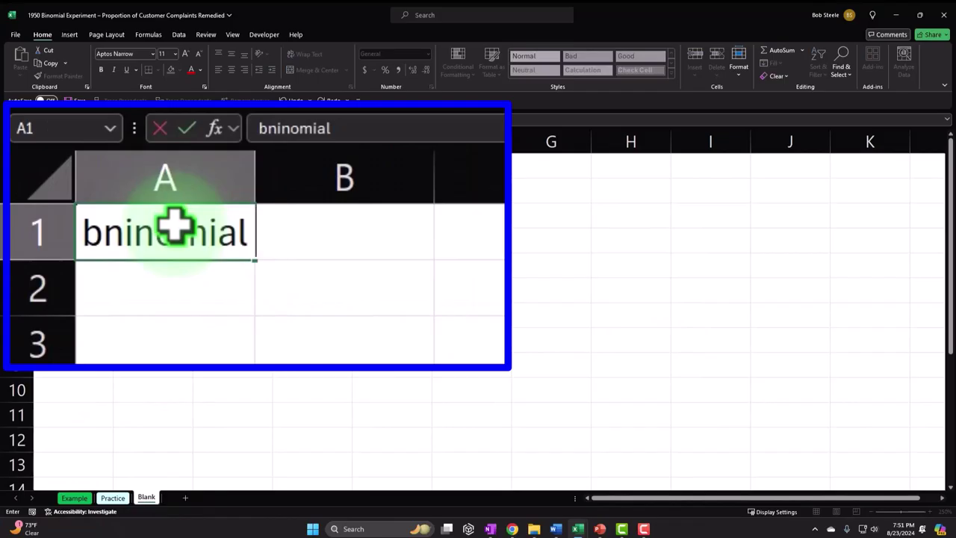
key(BackSpace)
key(BackSpace)
key(BackSpace)
key(BackSpace)
key(BackSpace)
key(BackSpace)
key(BackSpace)
text(B)
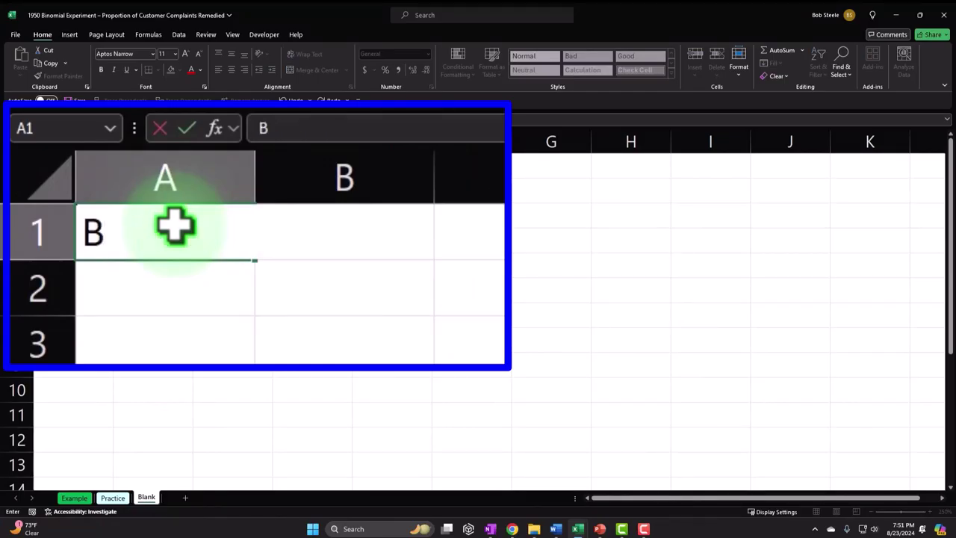
text(inomial Experiment)
key(Return)
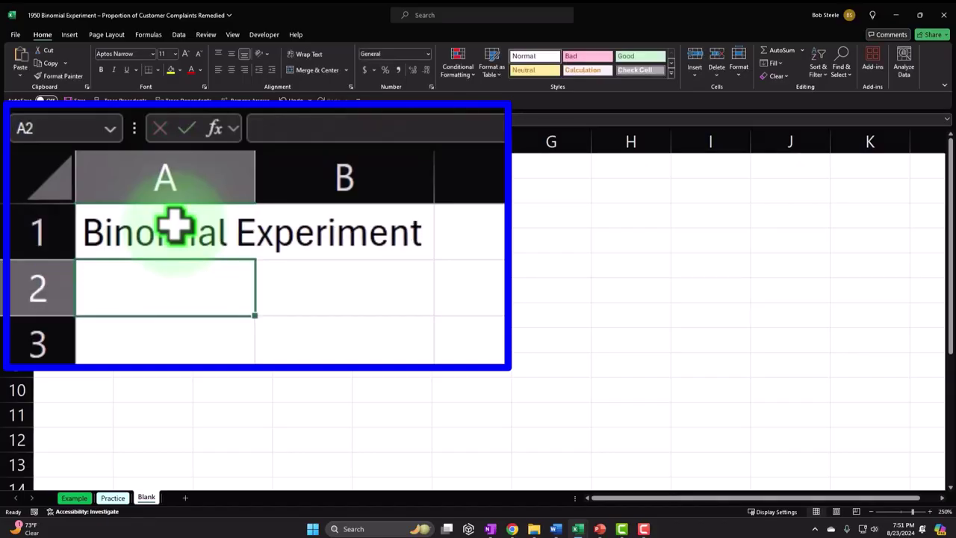
Format the whole Blank sheet as Currency with no symbol, zero decimal places, and negative numbers red in parentheses
click(53, 189)
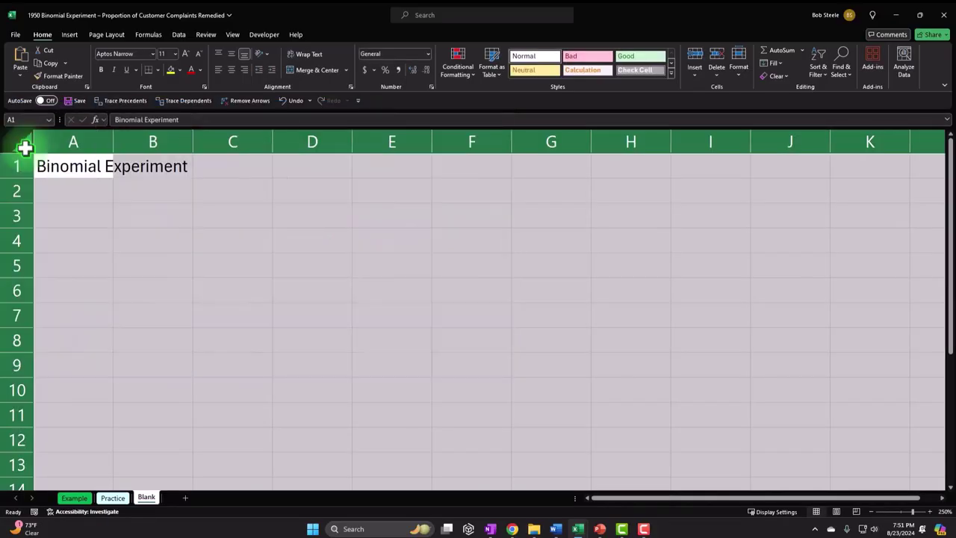
right_click(245, 235)
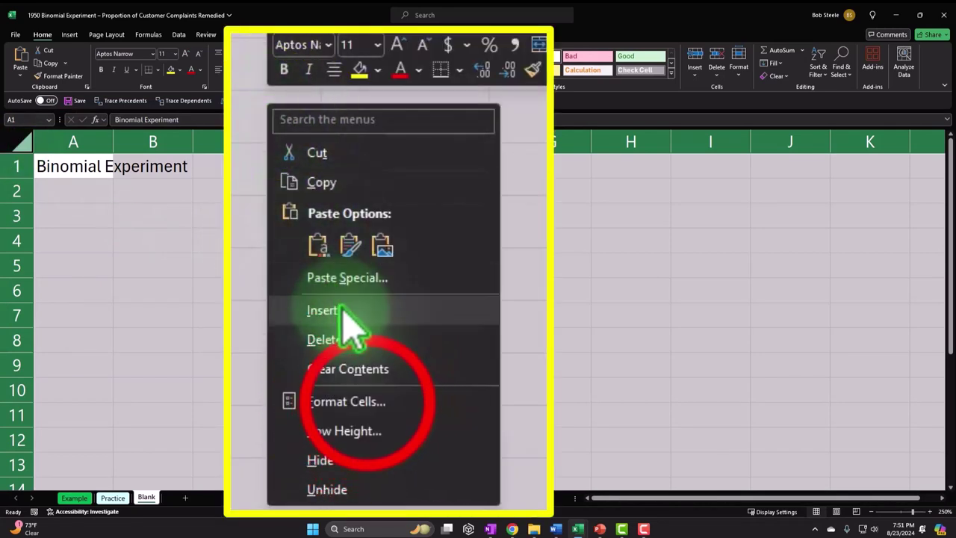
click(295, 378)
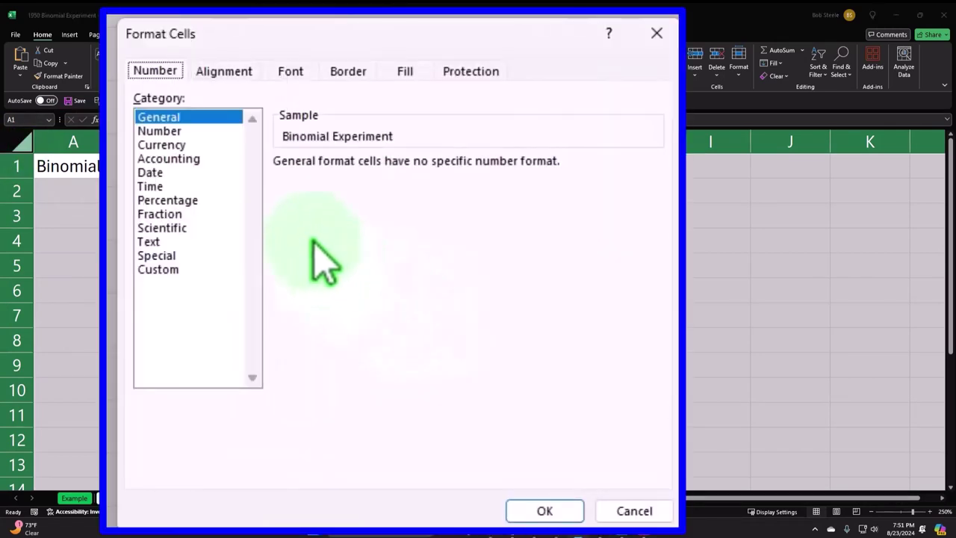
click(178, 144)
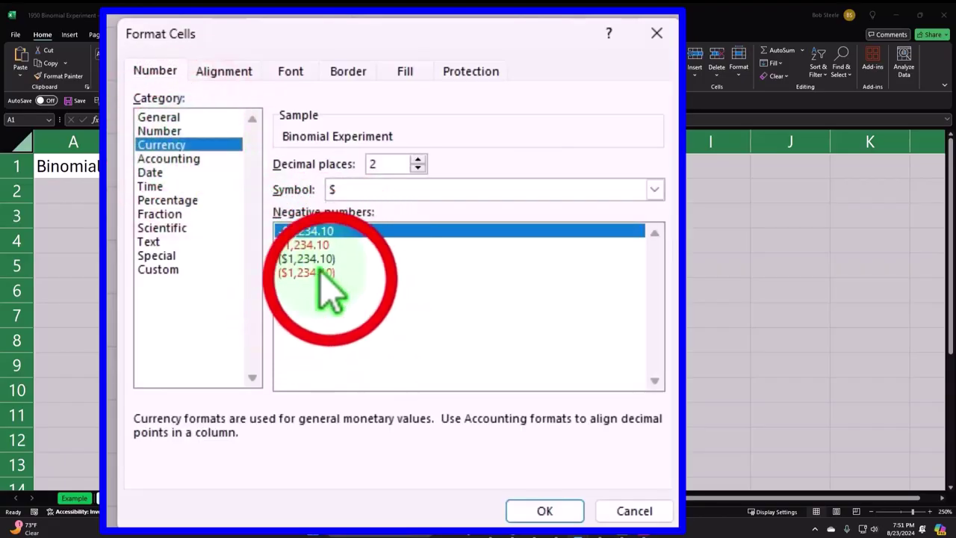
click(333, 273)
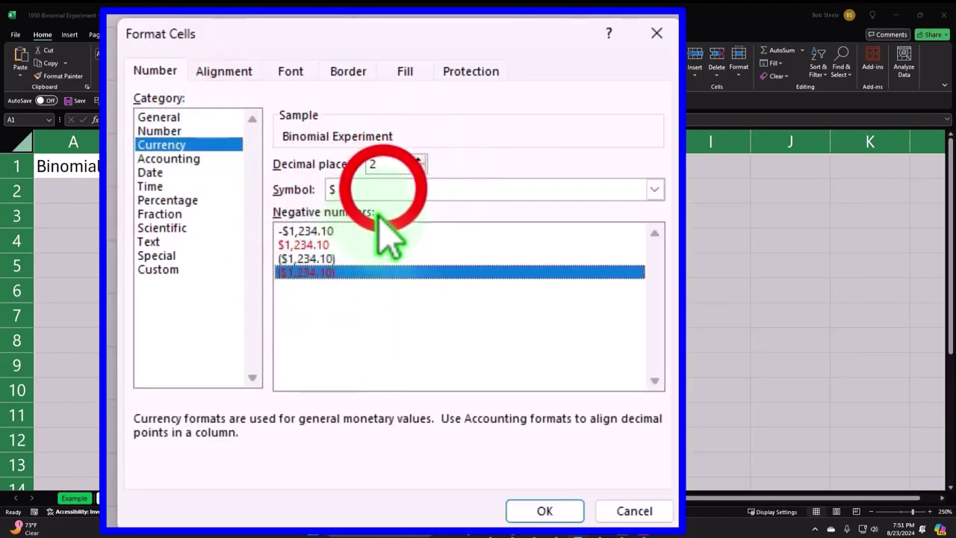
click(388, 192)
click(388, 209)
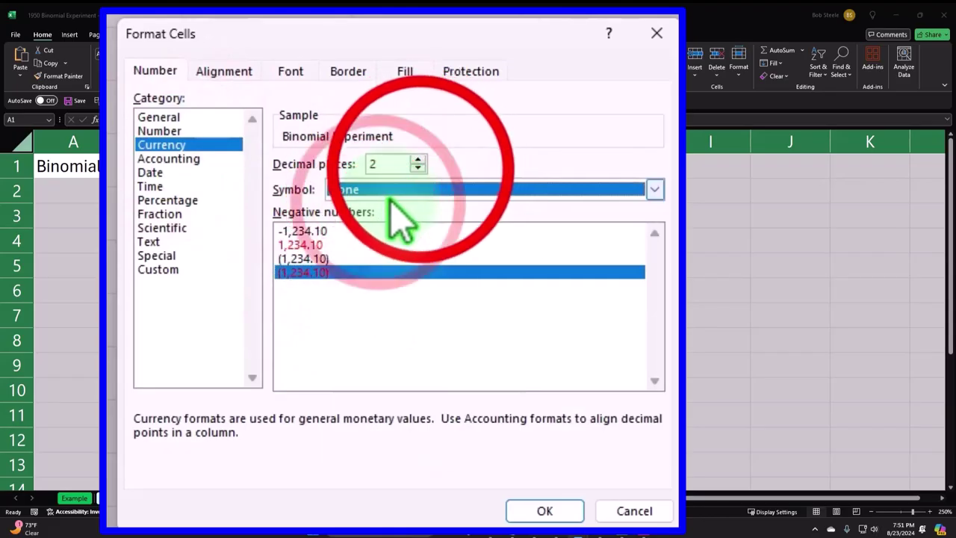
click(419, 168)
click(418, 168)
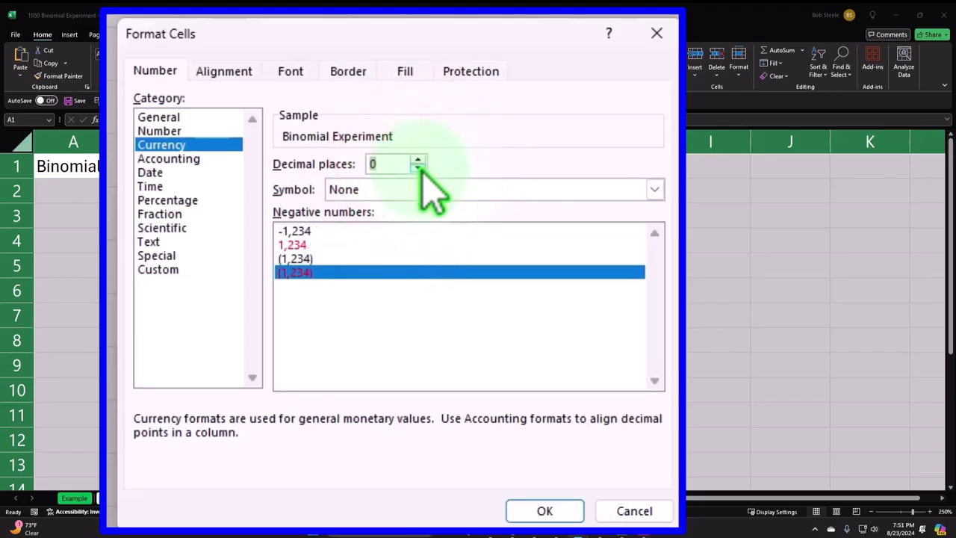
click(576, 514)
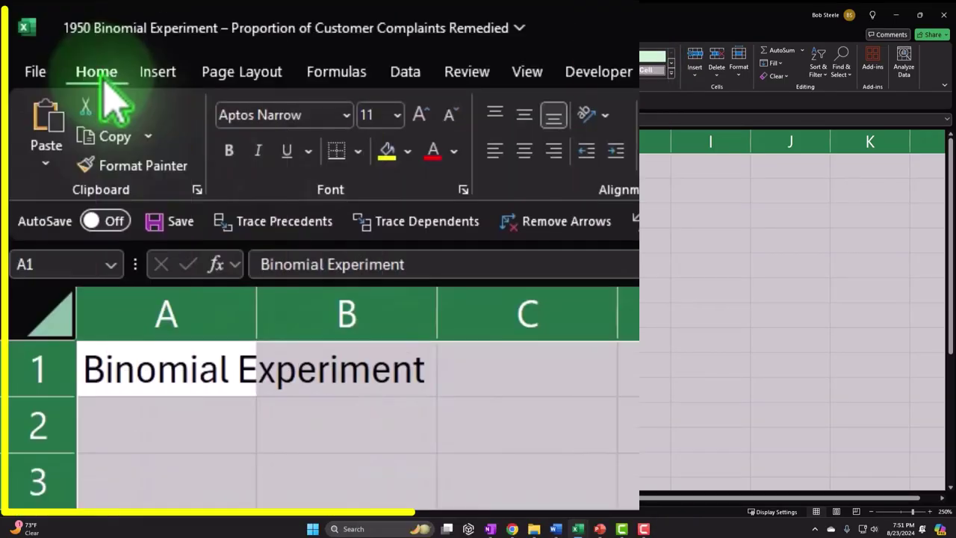
Make the whole sheet bold and widen column A to fit the heading
click(230, 151)
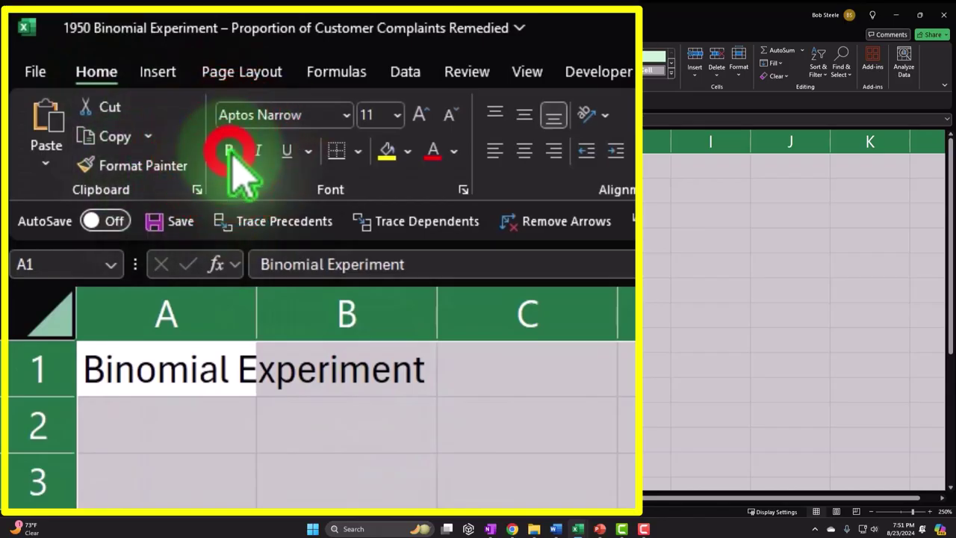
click(274, 494)
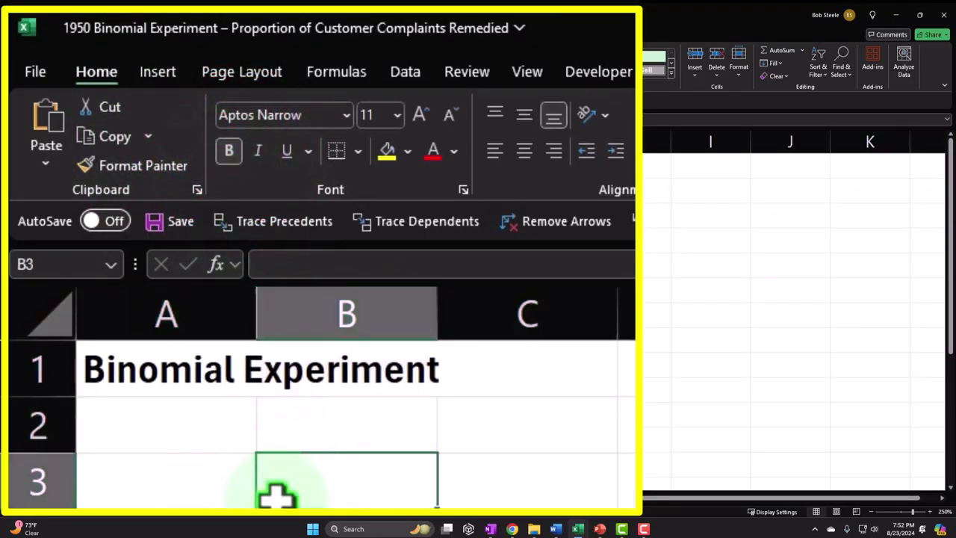
drag(257, 313, 486, 321)
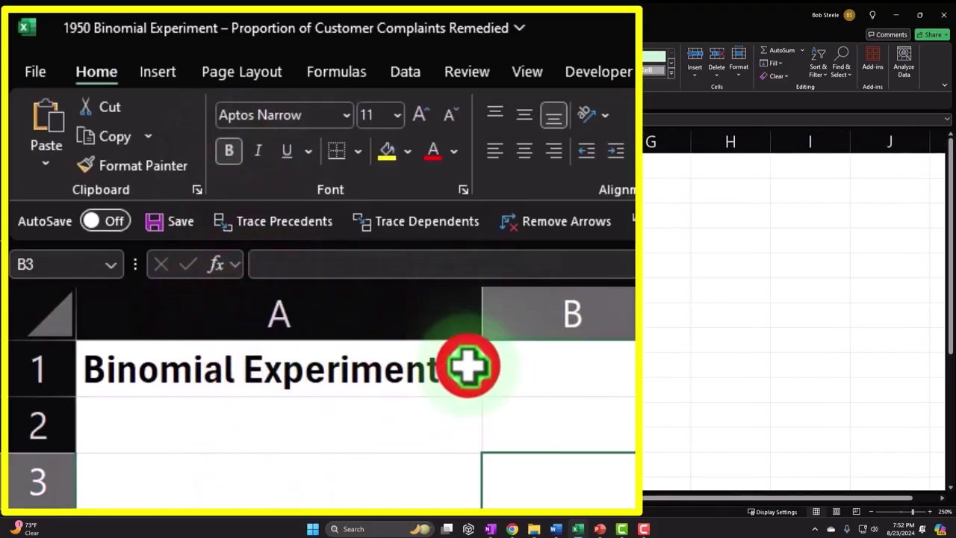
Give the heading in cell A1 a black fill and white font
click(466, 363)
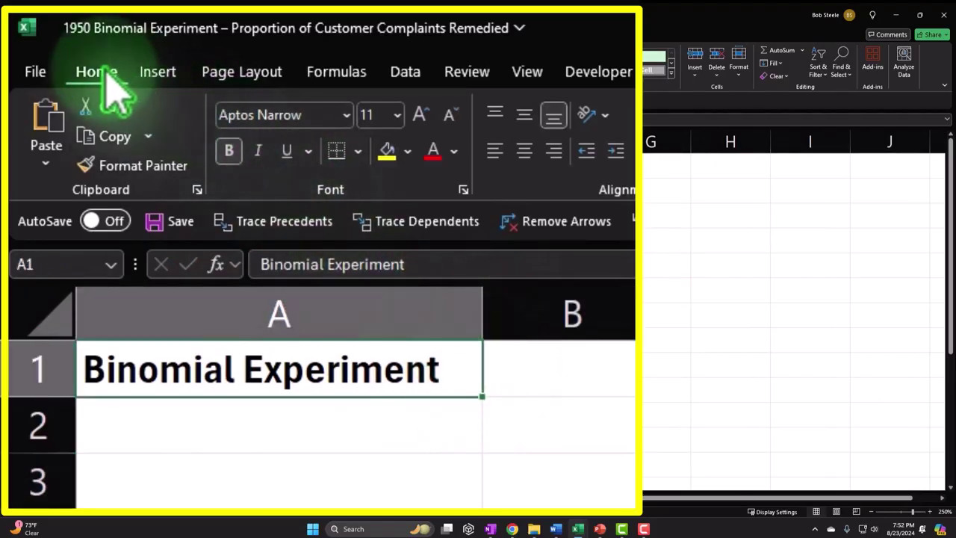
click(407, 151)
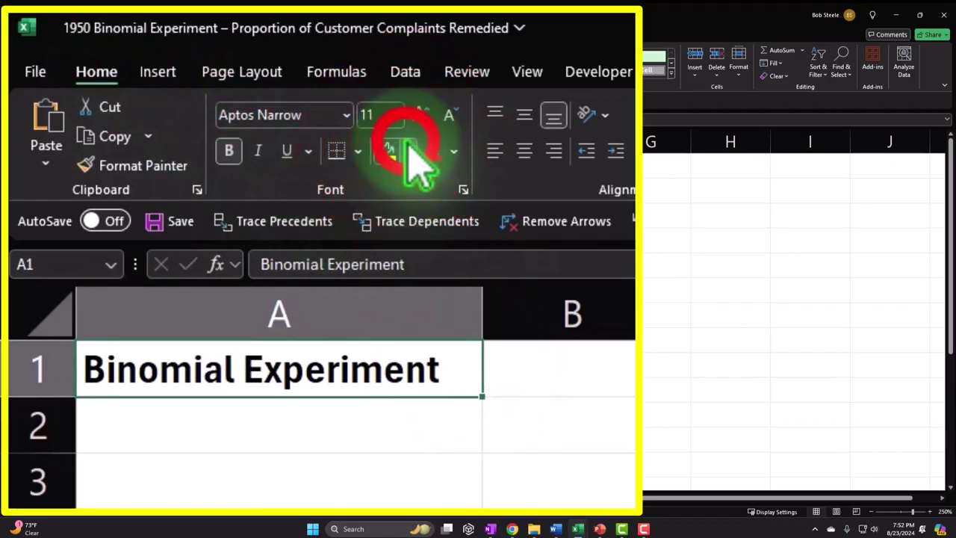
click(386, 209)
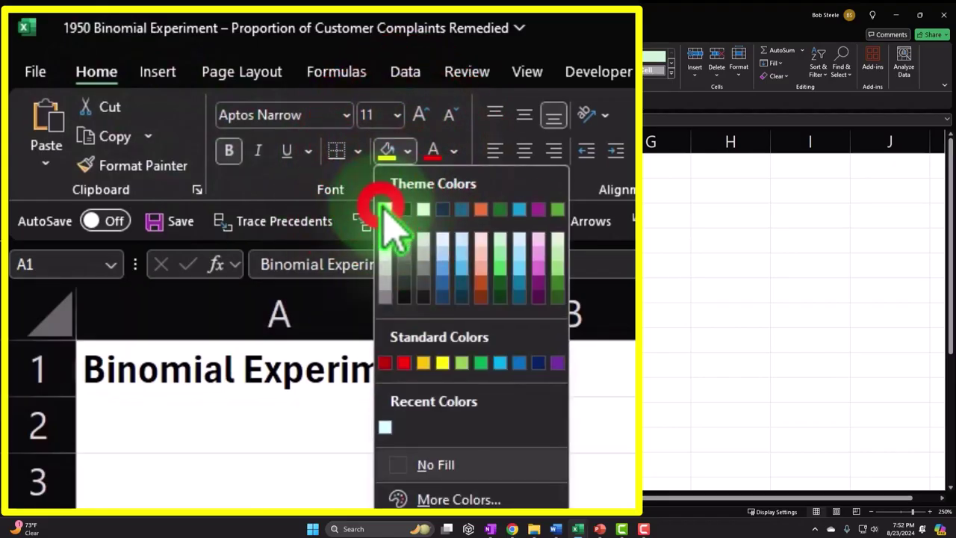
click(457, 150)
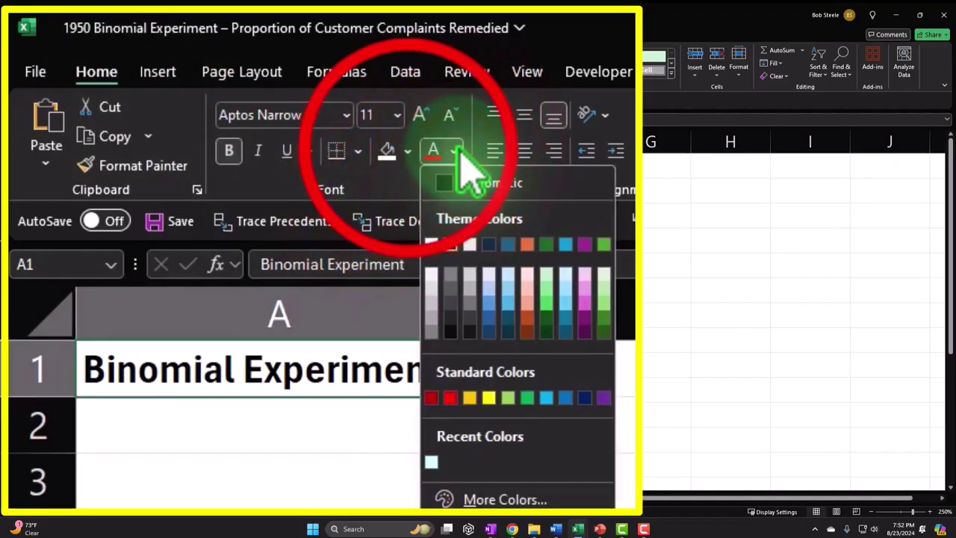
click(407, 151)
click(404, 210)
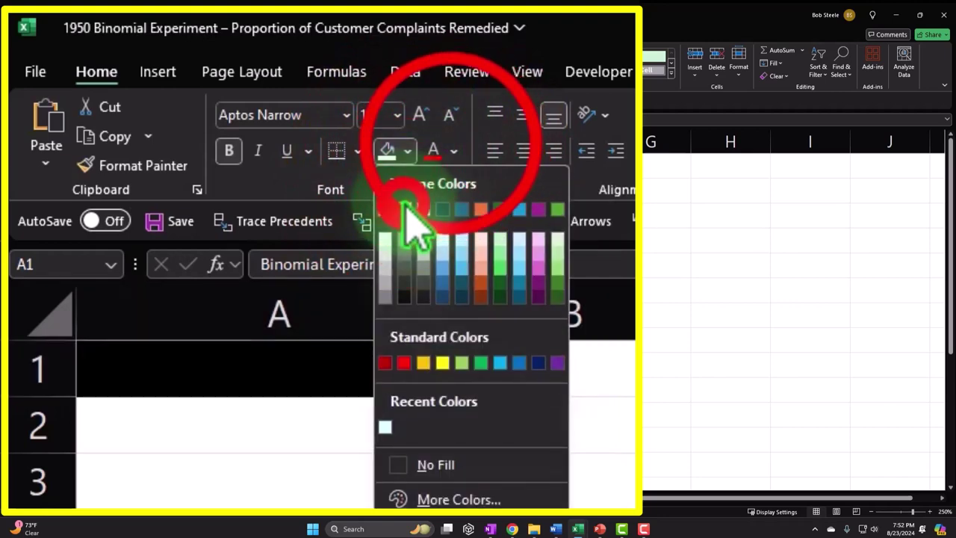
click(454, 151)
click(431, 244)
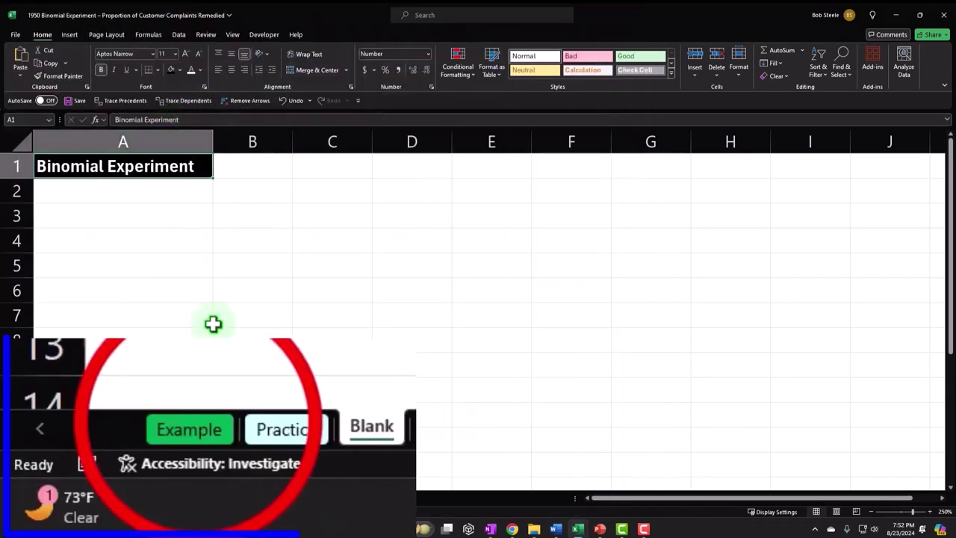
Copy the population proportion text box from the Example sheet and place it beneath the heading on the Blank sheet
click(75, 498)
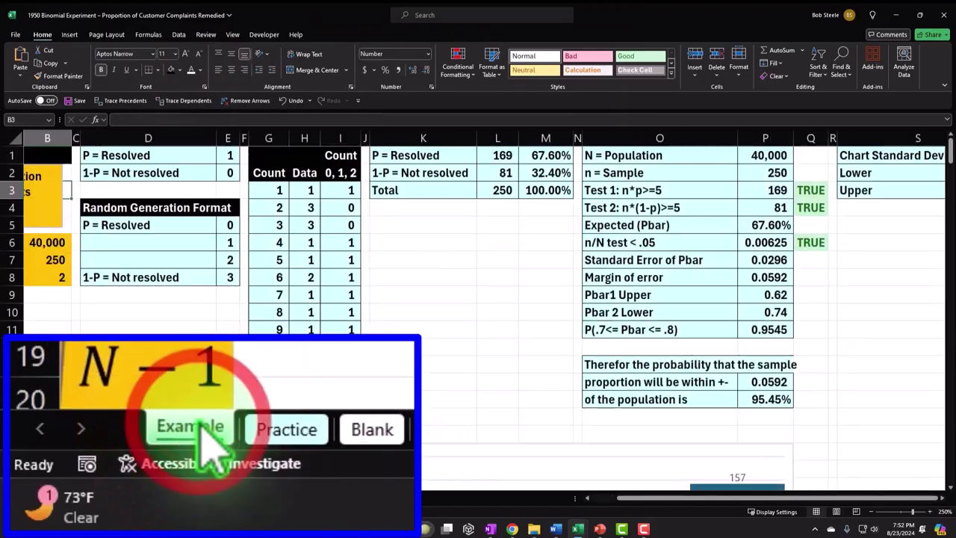
drag(663, 502, 604, 513)
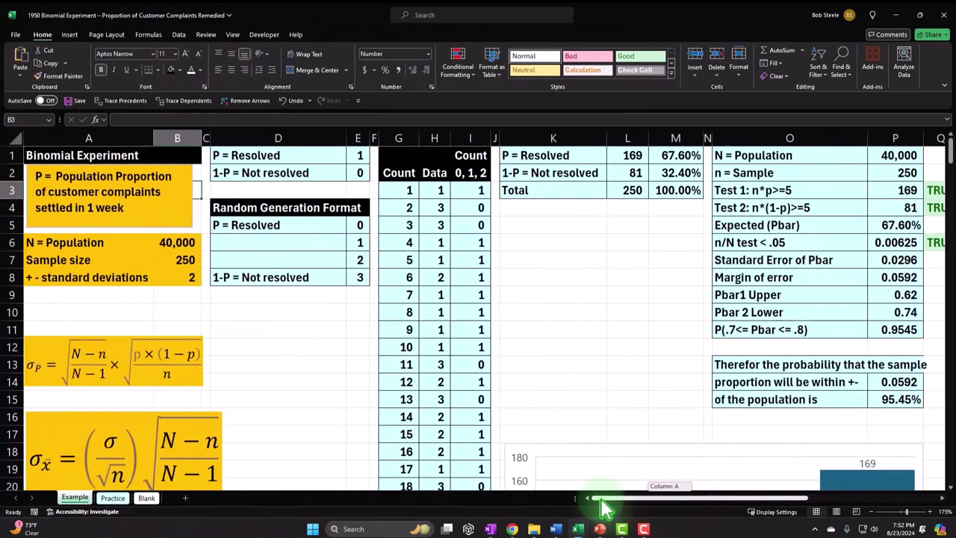
click(193, 197)
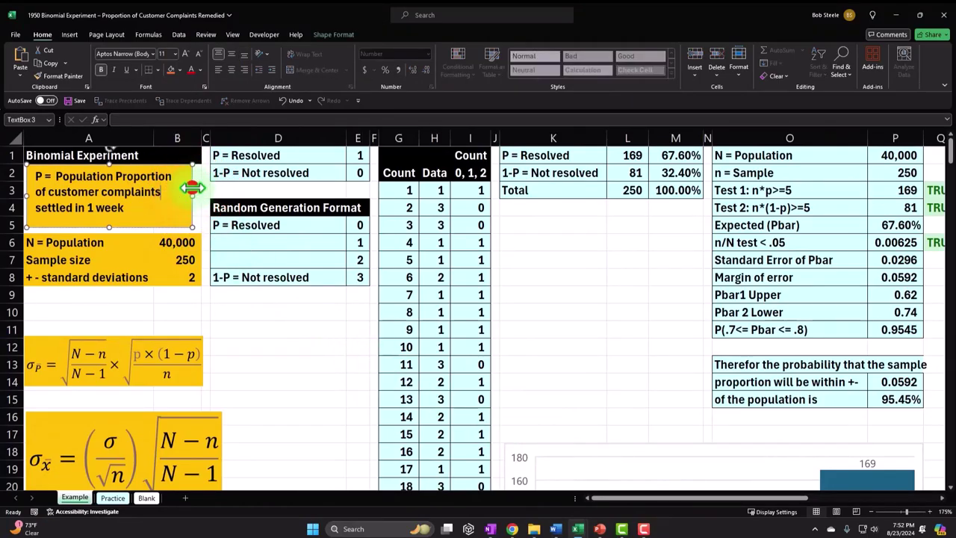
click(340, 439)
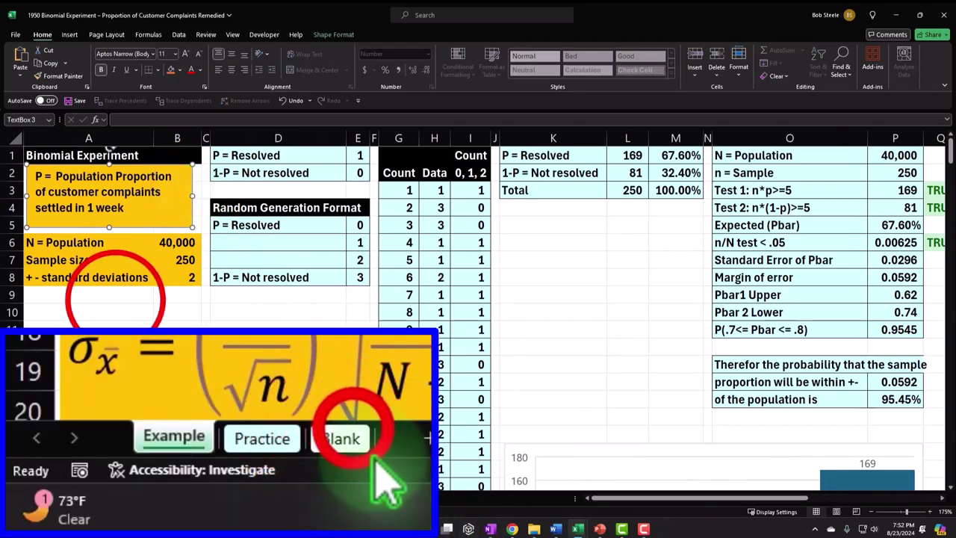
key(ctrl+v)
drag(194, 273, 196, 188)
drag(296, 280, 299, 278)
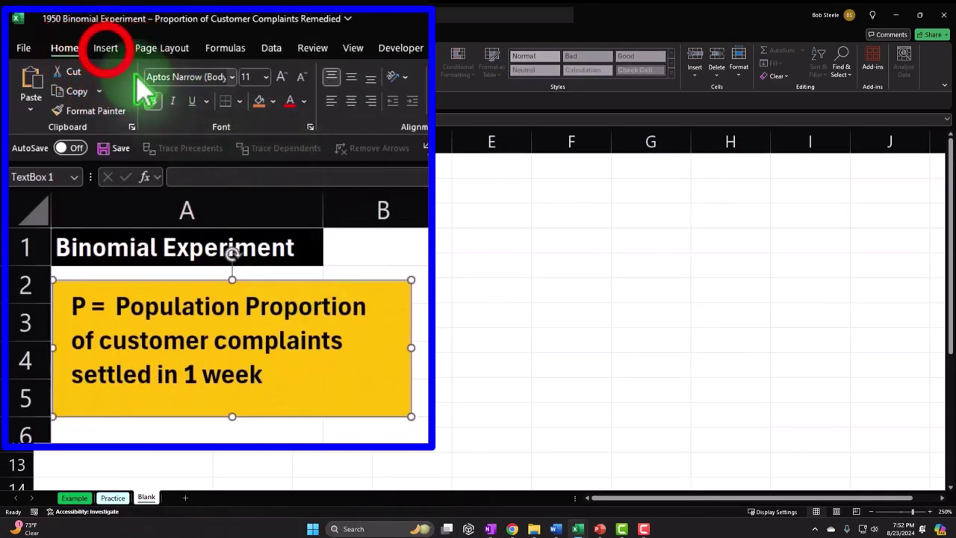
click(105, 47)
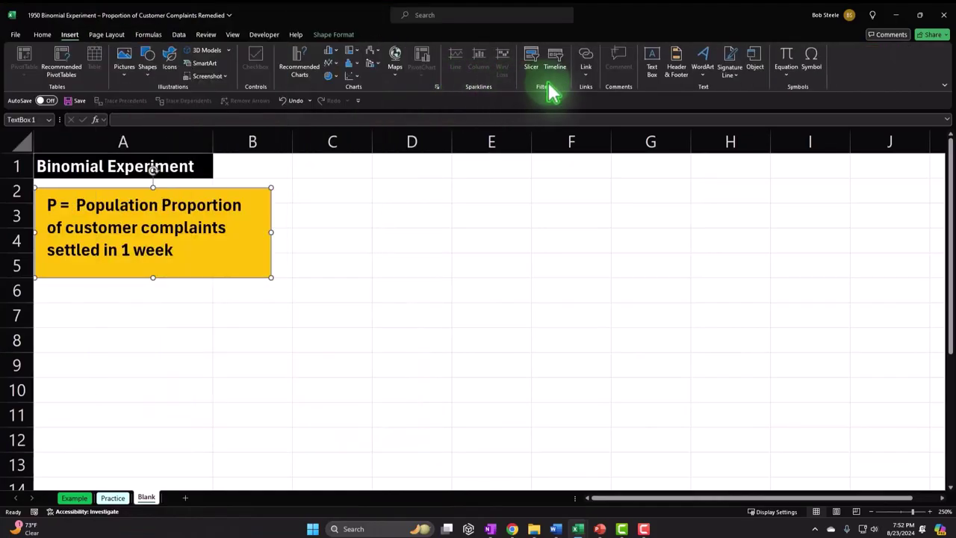
click(695, 138)
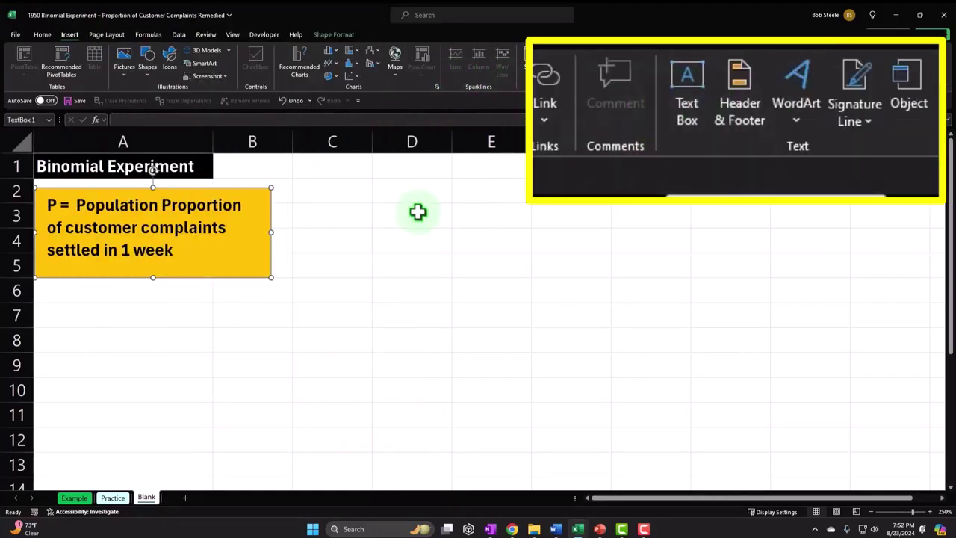
click(327, 276)
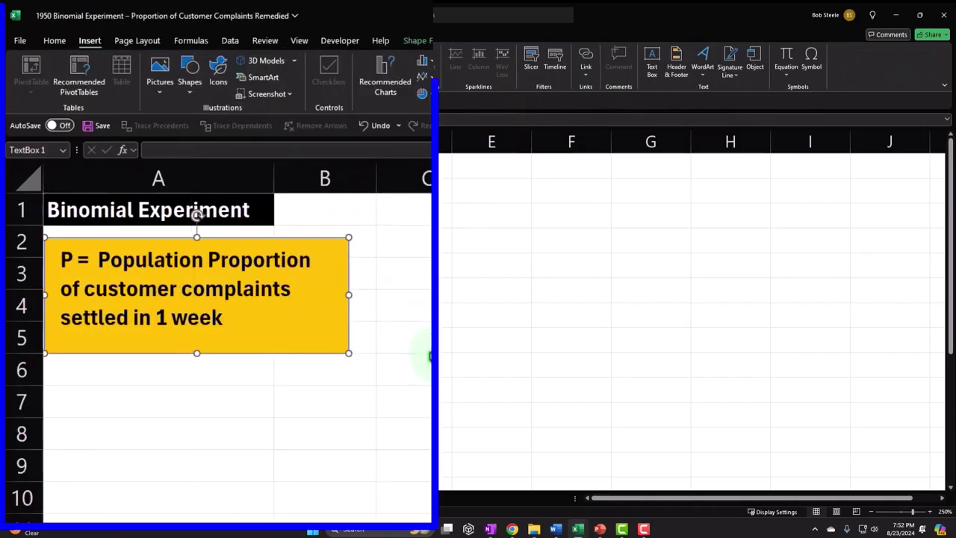
Widen column A further and resize the text box to fit inside it across rows 2 to 6
drag(276, 168, 357, 169)
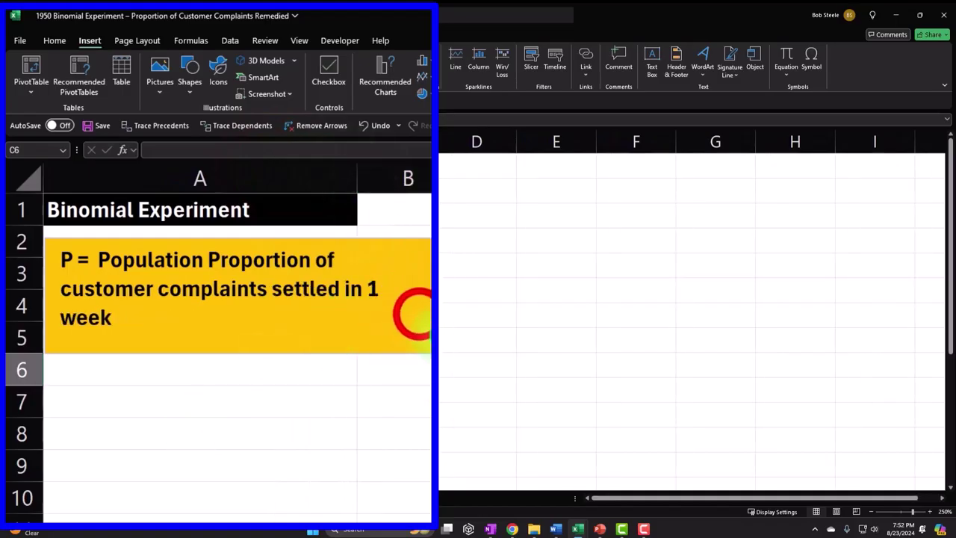
click(418, 353)
drag(412, 356, 305, 346)
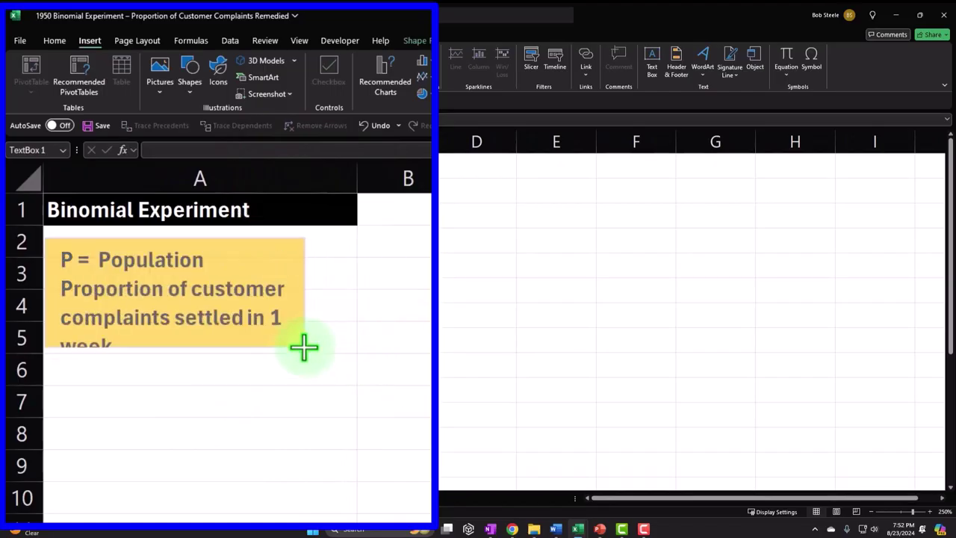
drag(174, 346, 174, 376)
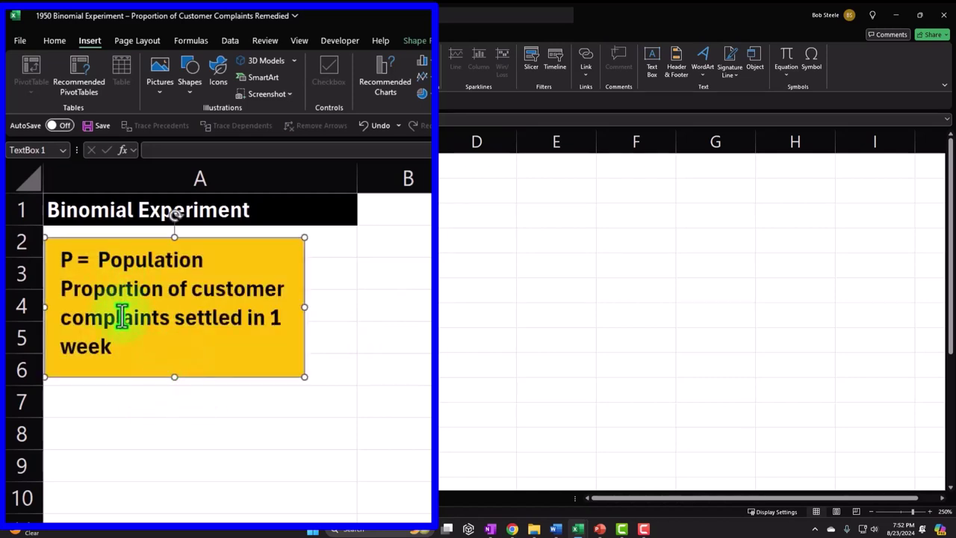
Enter "N = Population" in A8 with 40000 in B8, and narrow column A slightly while keeping it wider than the text box
click(131, 407)
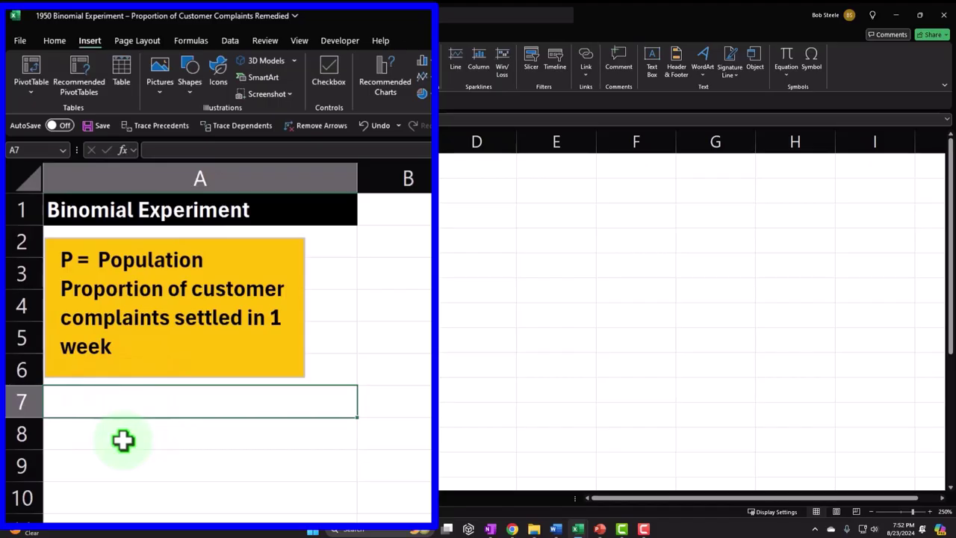
click(123, 441)
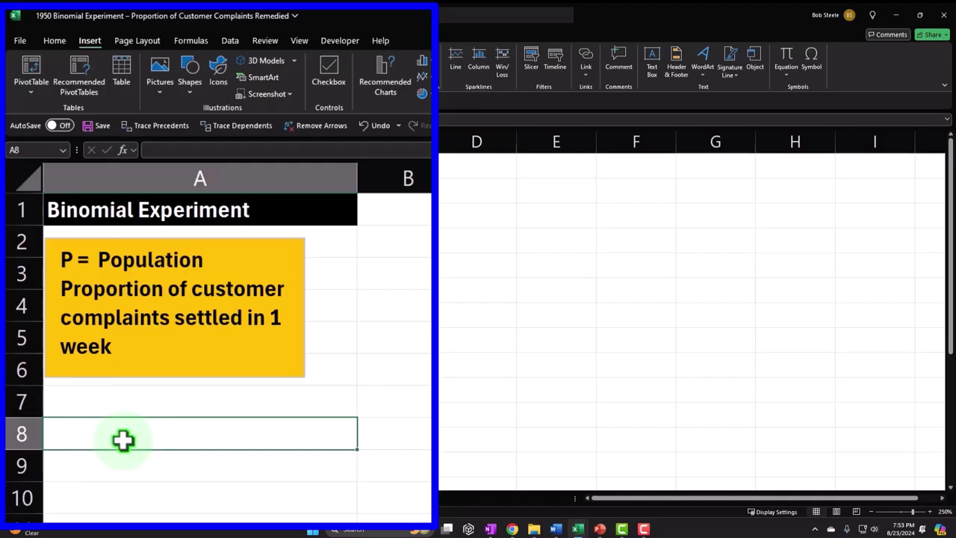
text(N = Population)
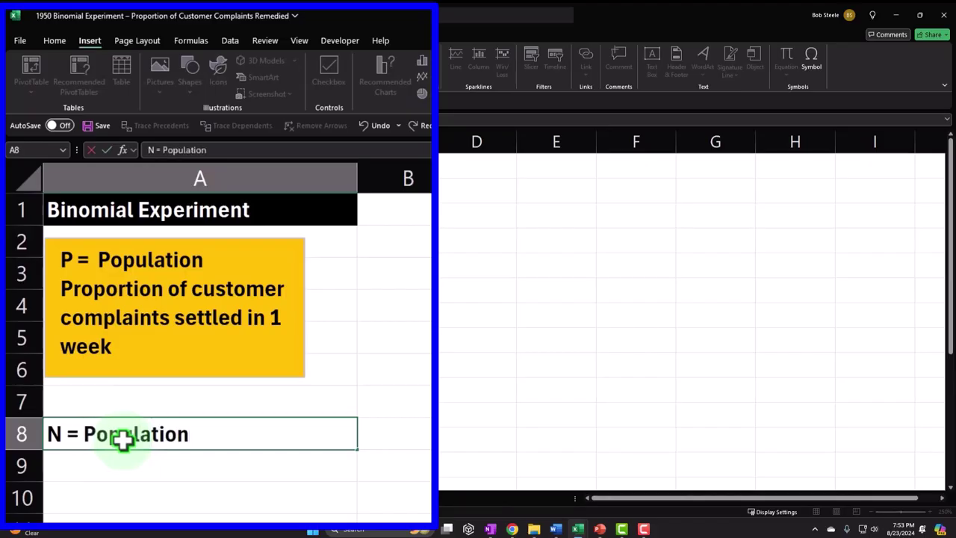
key(Tab)
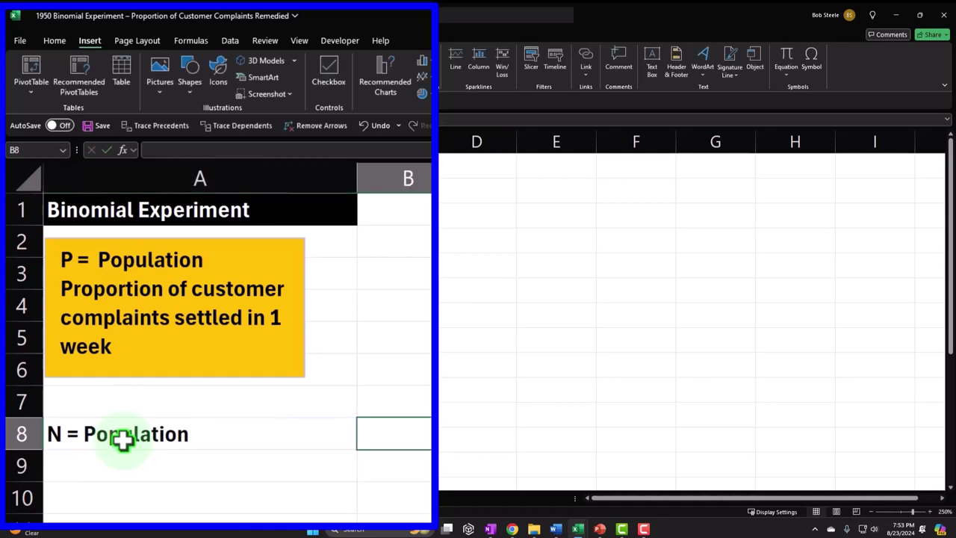
text(40000)
key(Return)
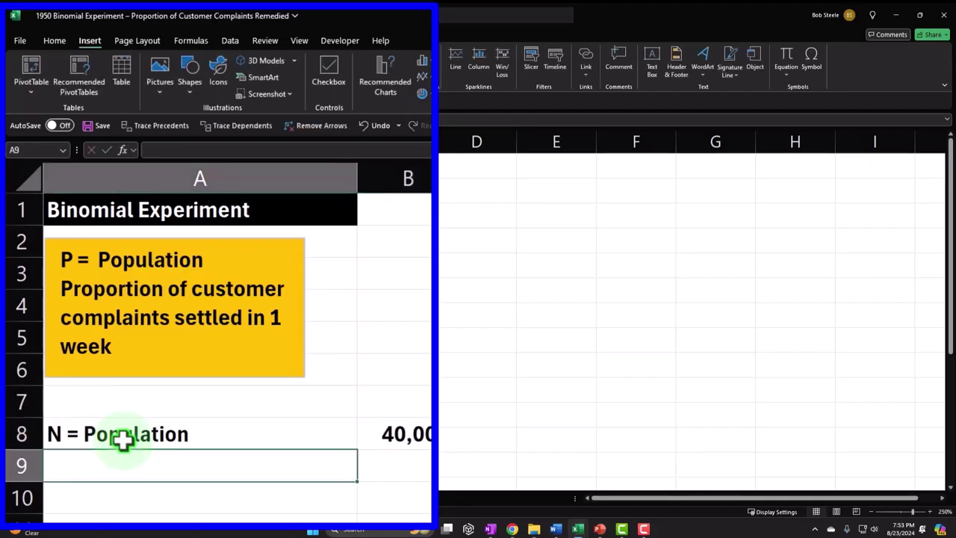
drag(357, 176, 322, 180)
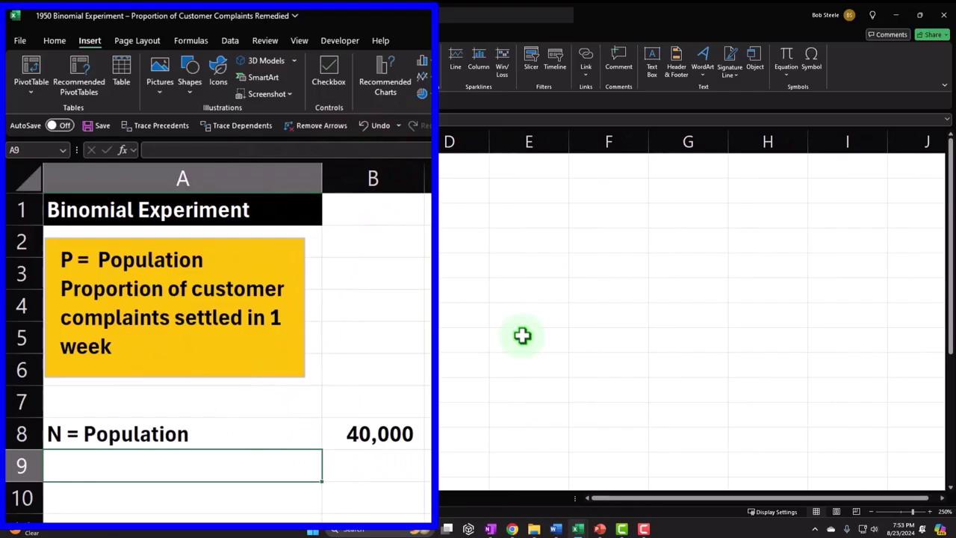
Add the rows "Sample size" with 250 and "+ - standard devaition" with 2 in A9:B10
text(Sample size)
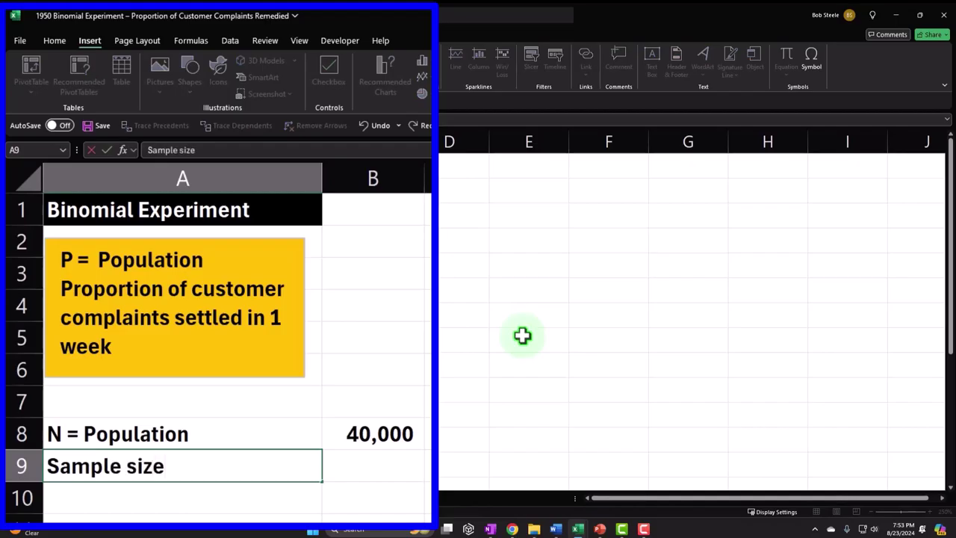
key(Tab)
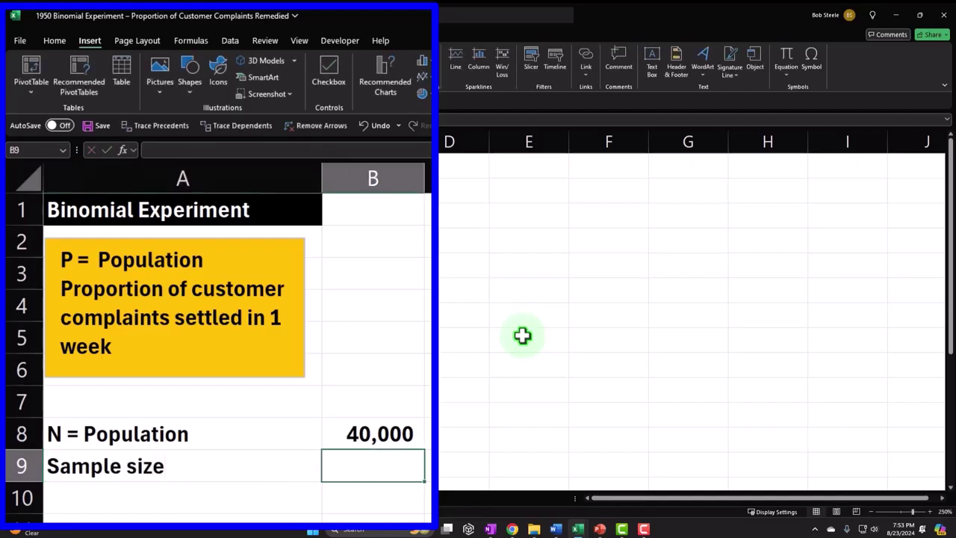
text(250)
key(Return)
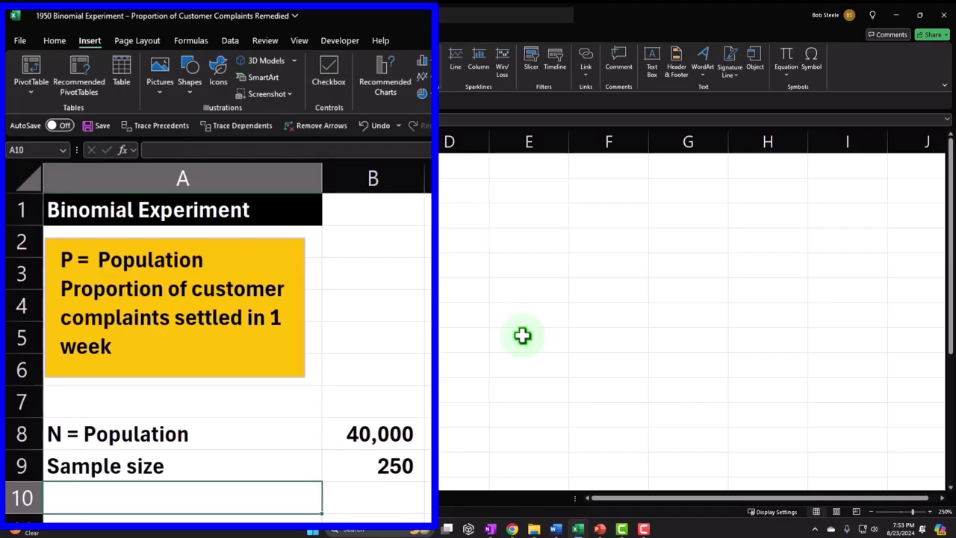
text('+ - standard devaition)
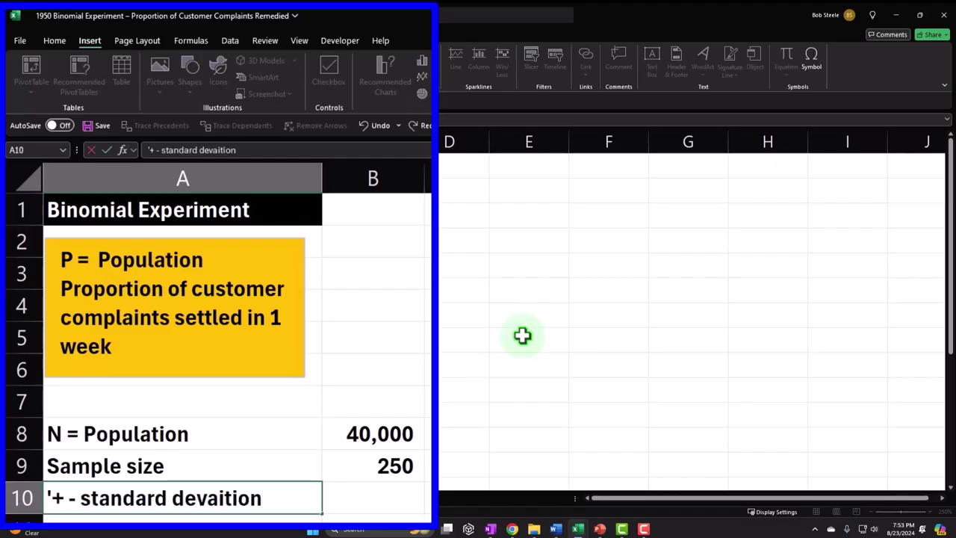
key(Tab)
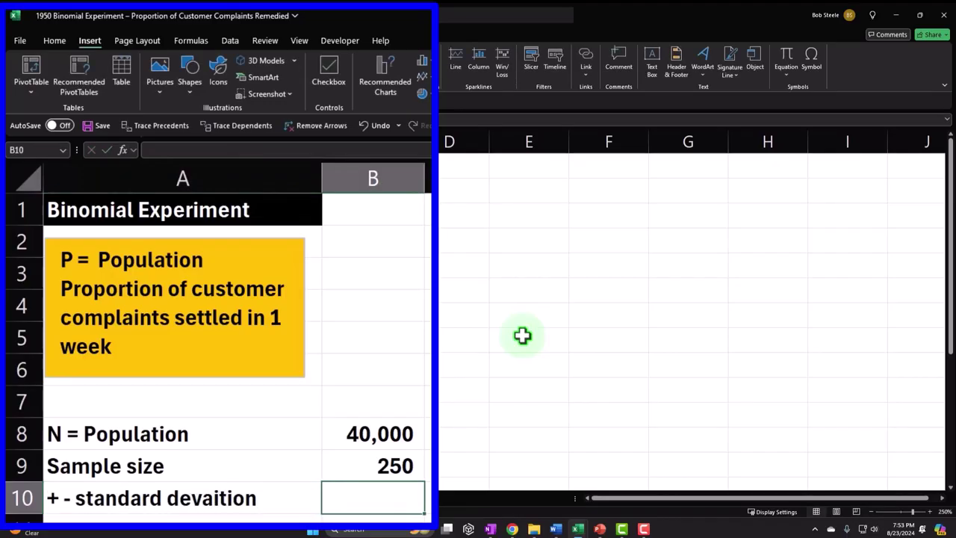
text(2)
key(Return)
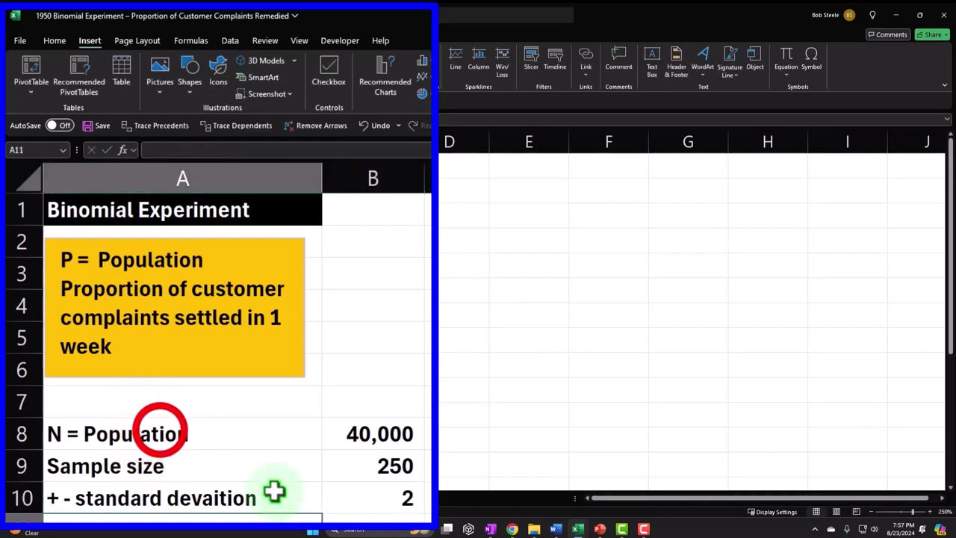
Fill the input data range A8:B10 with the standard orange-gold color that matches the text box
click(127, 437)
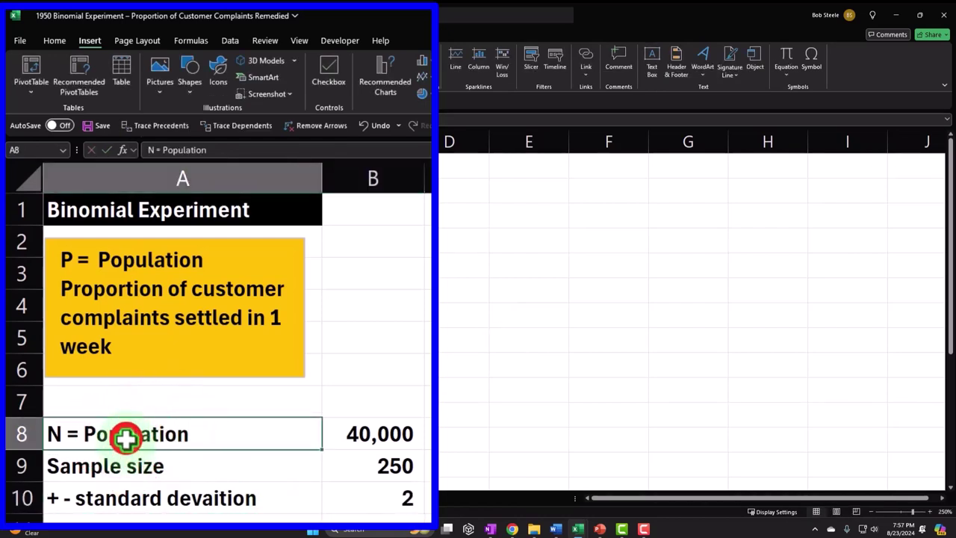
shift+click(288, 465)
drag(213, 443, 348, 496)
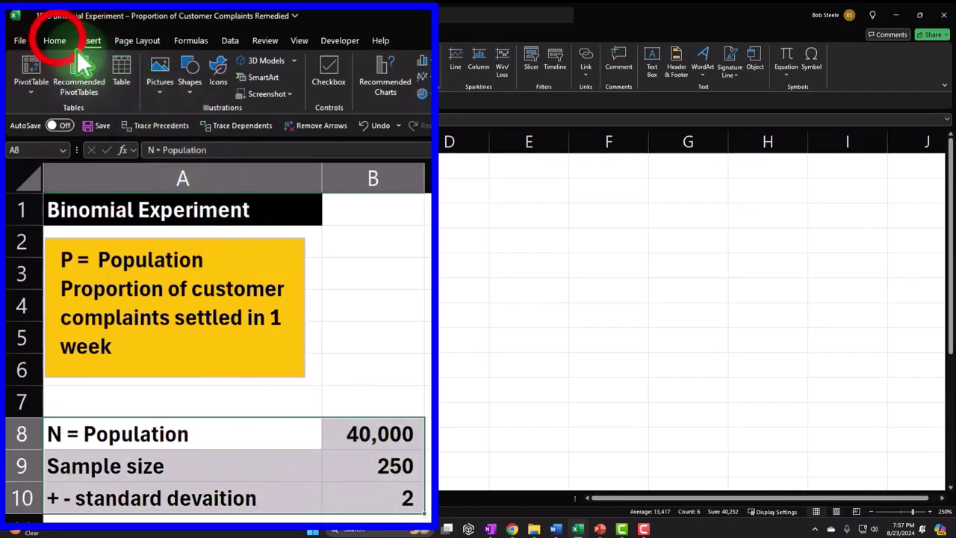
click(56, 40)
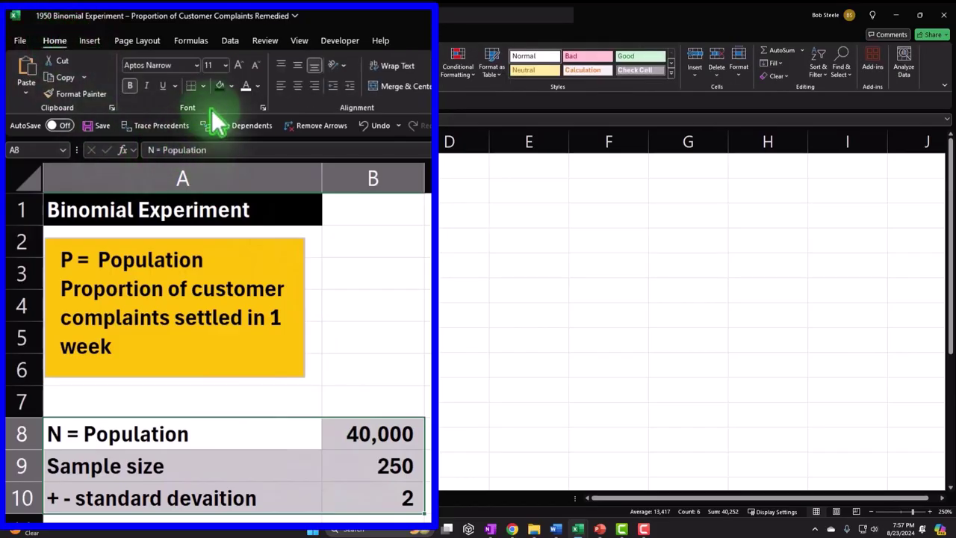
click(232, 86)
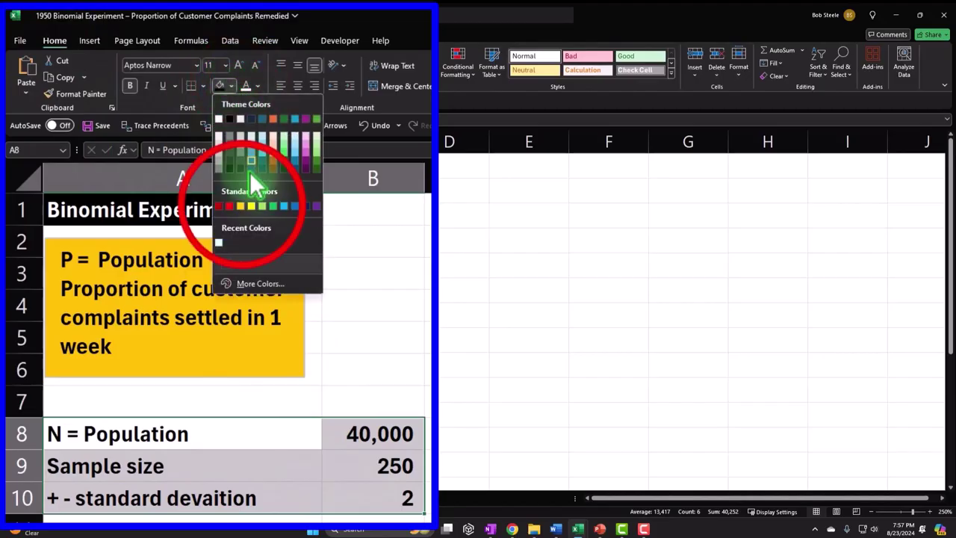
click(242, 206)
Widen the population proportion text box into column B and shorten it so that it ends at row 5
click(306, 305)
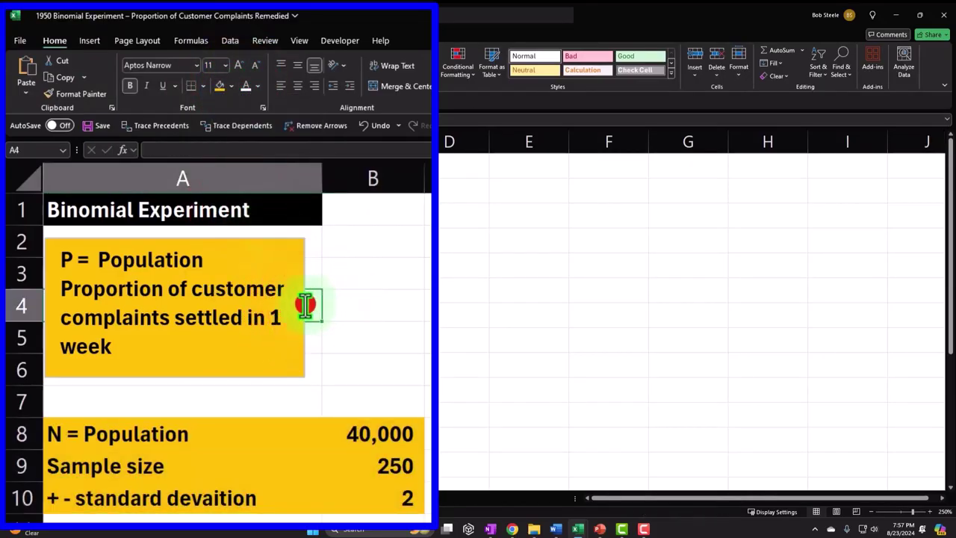
click(307, 305)
drag(305, 303, 399, 299)
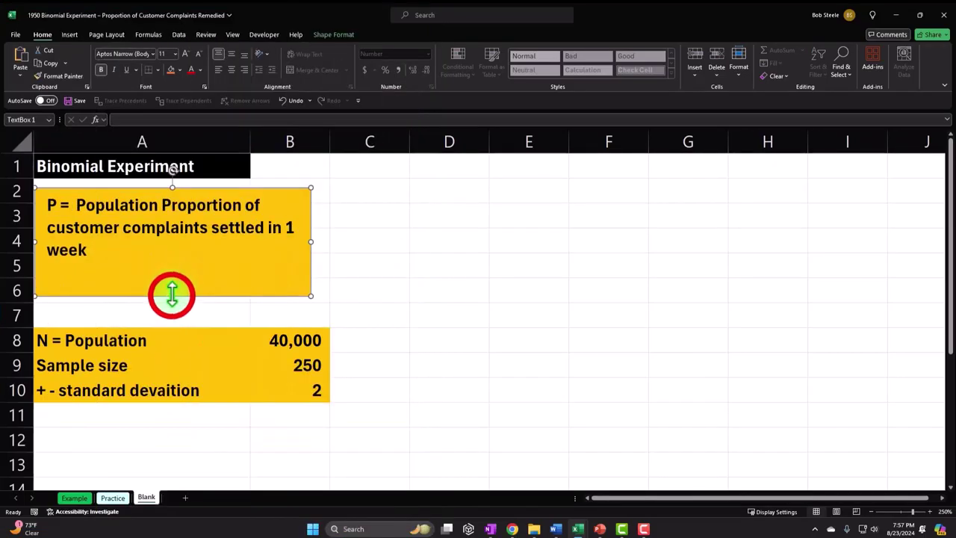
drag(171, 295, 173, 267)
click(74, 345)
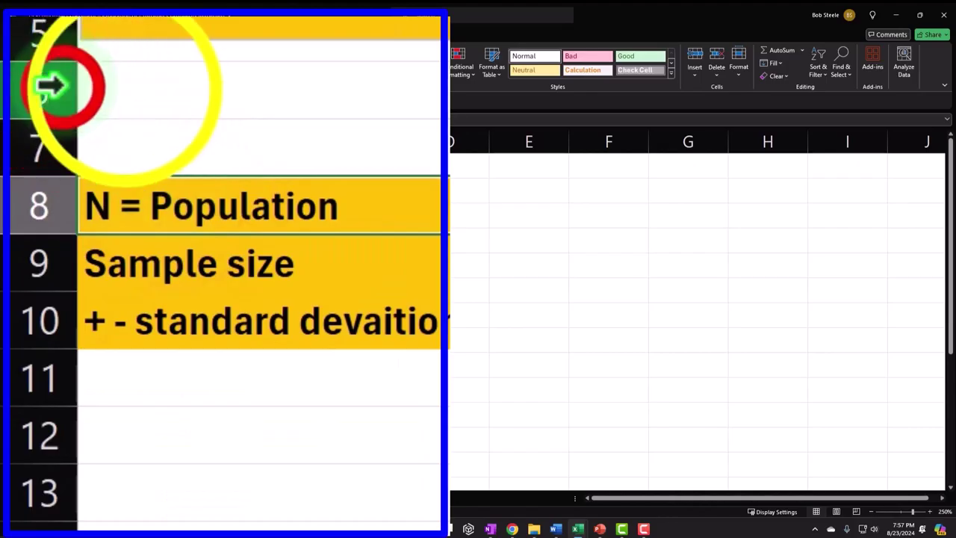
Delete the empty row 6 between the text box and the input data
click(48, 84)
right_click(123, 88)
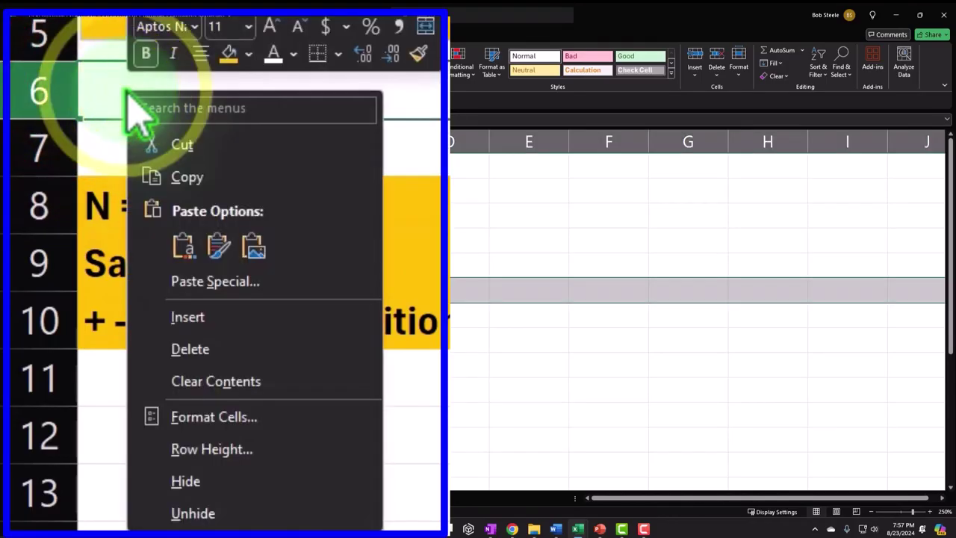
click(211, 342)
click(181, 415)
Apply all borders to the input data in A7:B9
drag(149, 325, 272, 354)
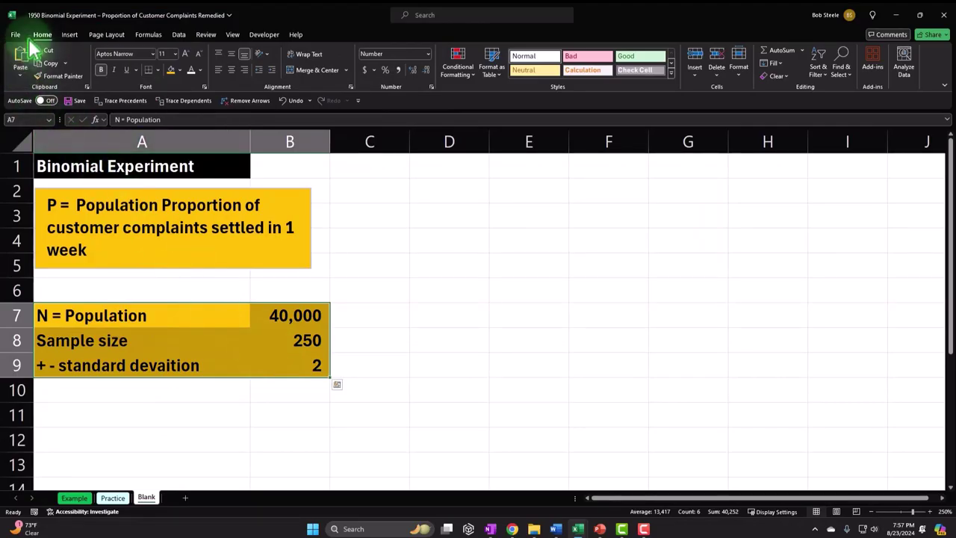
click(155, 69)
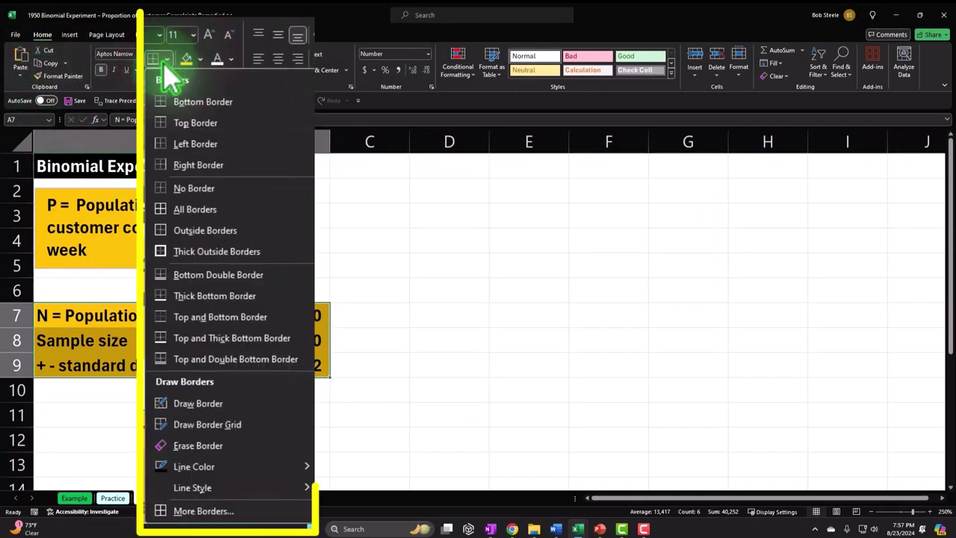
click(183, 210)
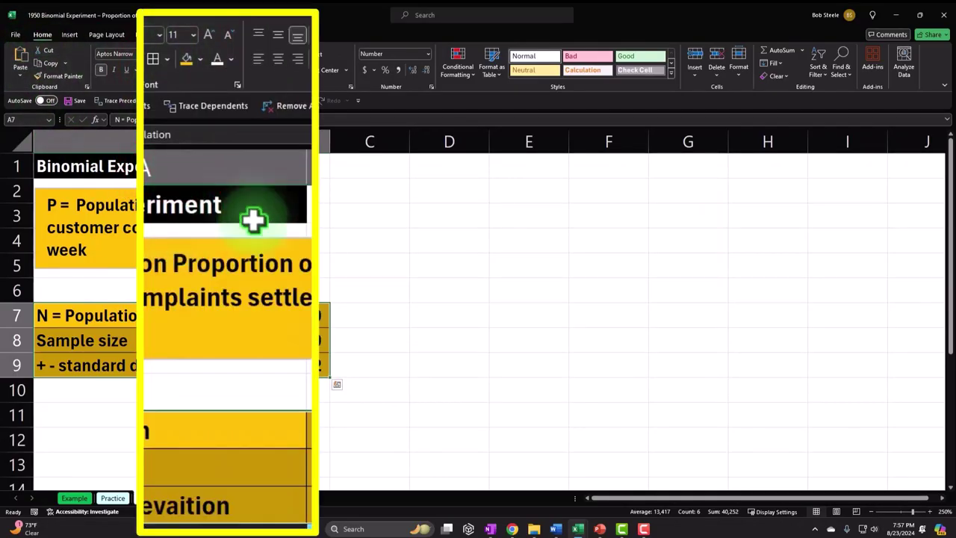
Copy the two standard error formula text boxes from the Example sheet and paste them at row 11 below the input data on the Blank sheet
click(74, 497)
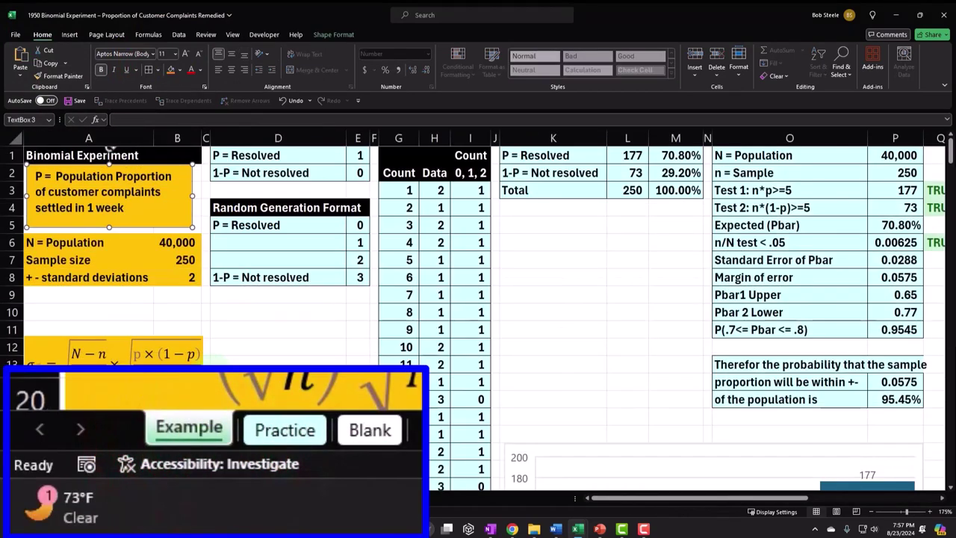
click(58, 340)
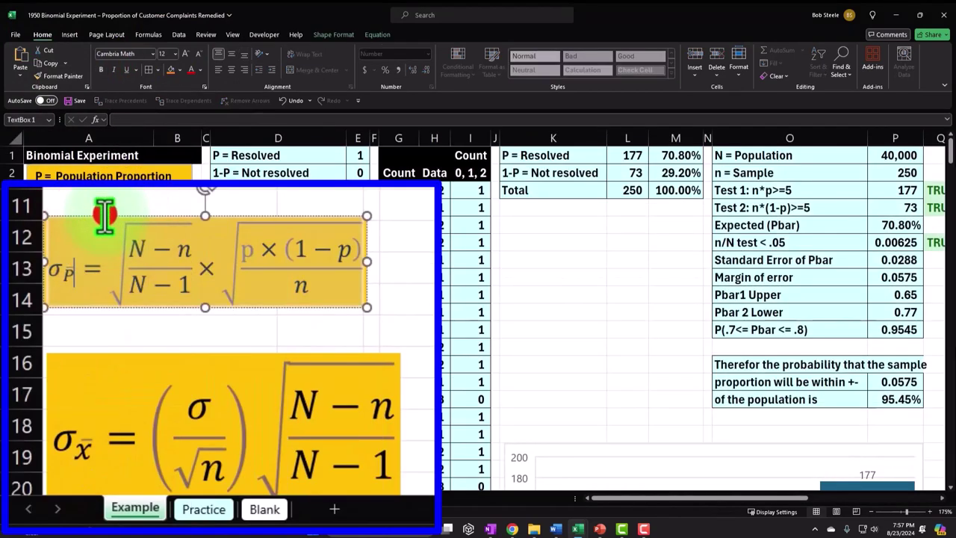
ctrl+click(105, 351)
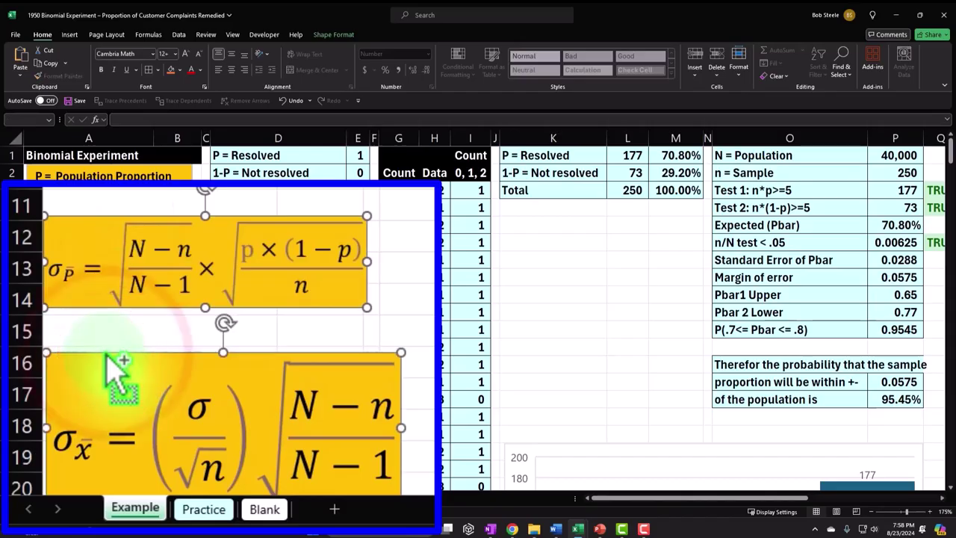
click(153, 498)
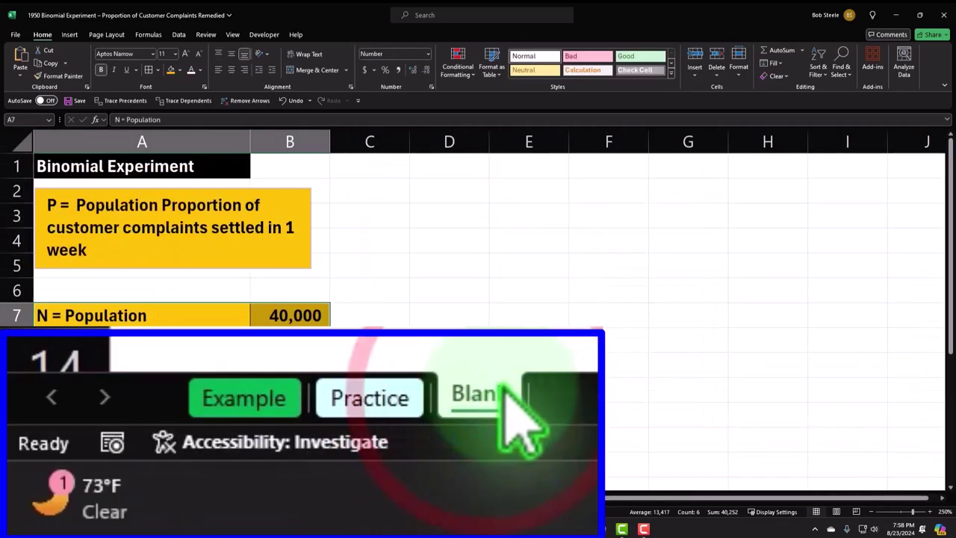
click(71, 412)
key(ctrl+v)
scroll(310, 394, down, 1)
scroll(358, 406, up, 1)
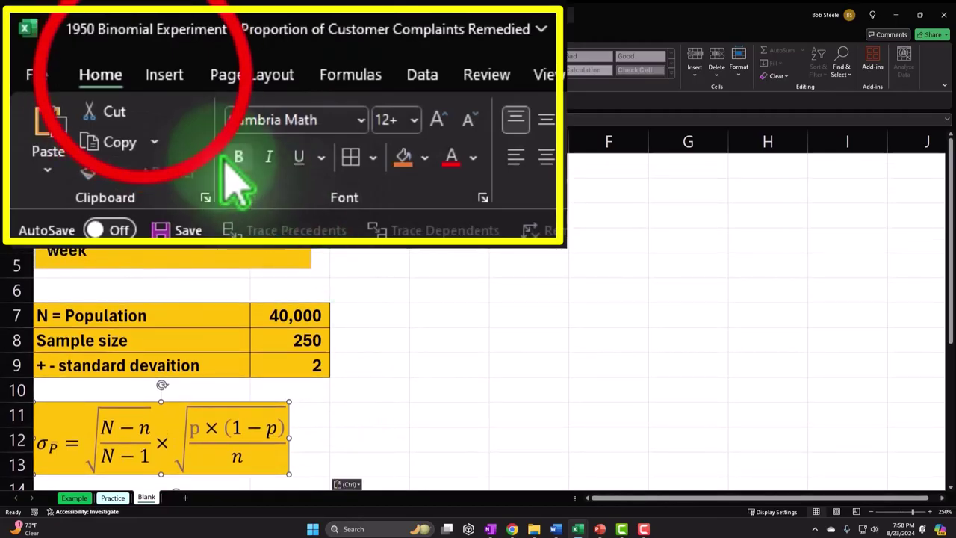
Try handwriting a sigma with a P-bar subscript as an ink equation and check the recognition alternatives for the subscript
click(151, 83)
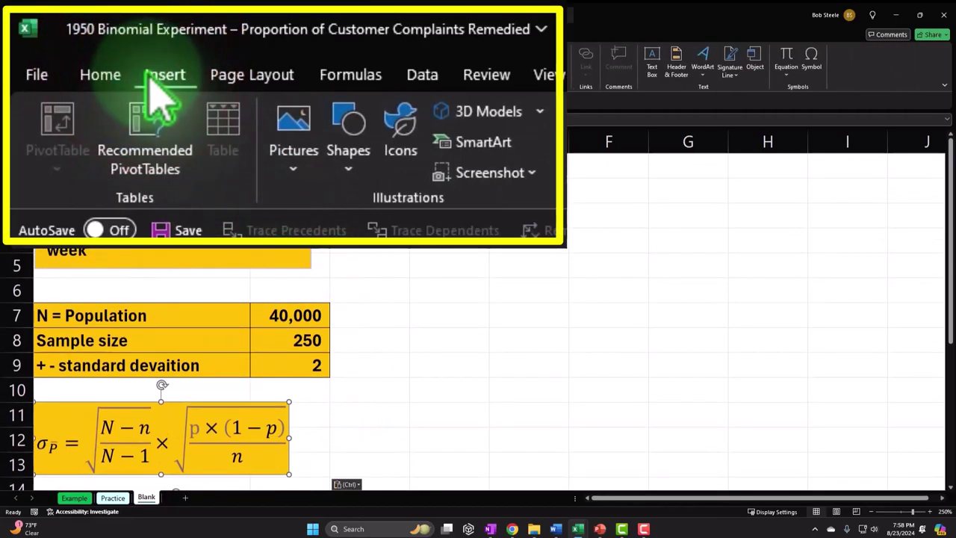
click(784, 64)
click(777, 508)
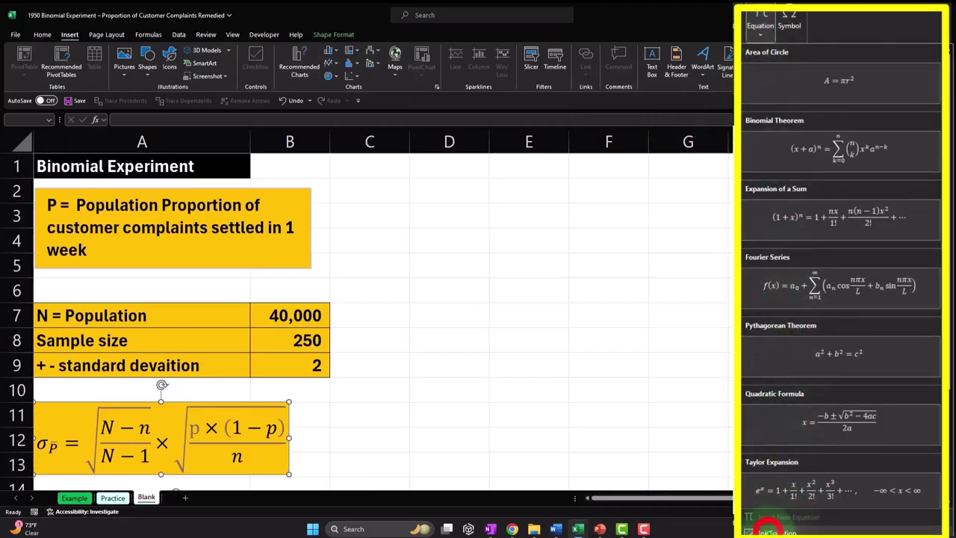
drag(471, 224, 574, 235)
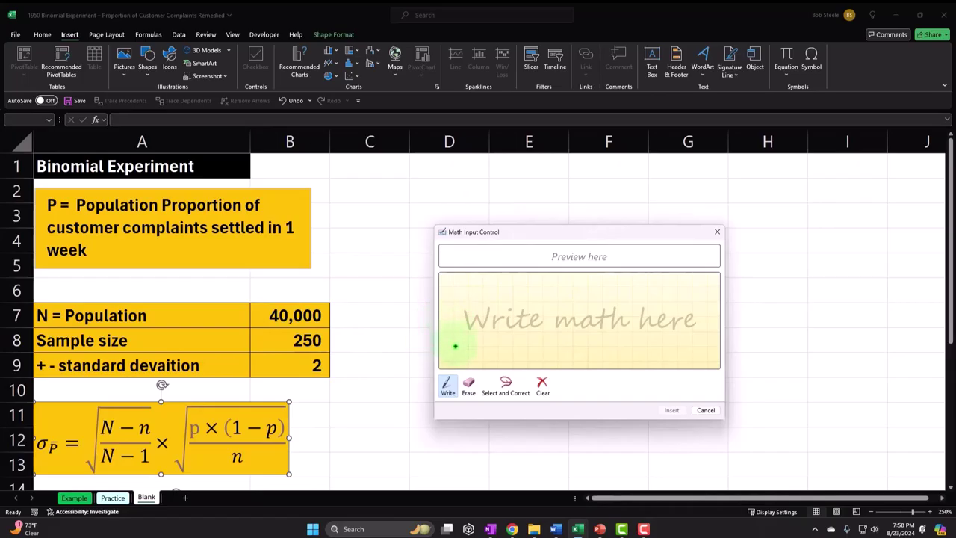
drag(475, 309, 468, 325)
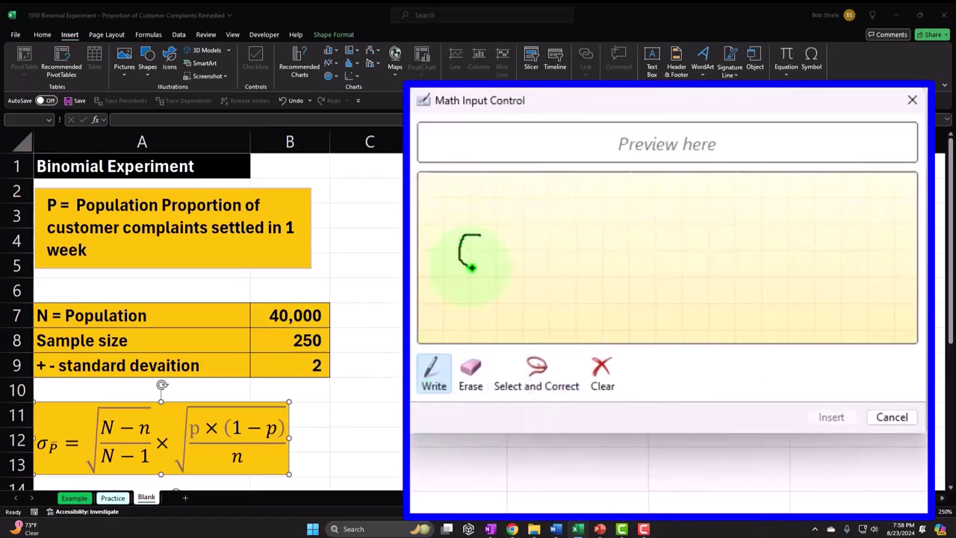
mouse_move(487, 232)
mouse_down()
mouse_move(497, 231)
mouse_move(510, 266)
mouse_move(508, 249)
mouse_move(538, 239)
mouse_move(498, 249)
mouse_move(528, 241)
mouse_move(514, 232)
mouse_up()
click(533, 372)
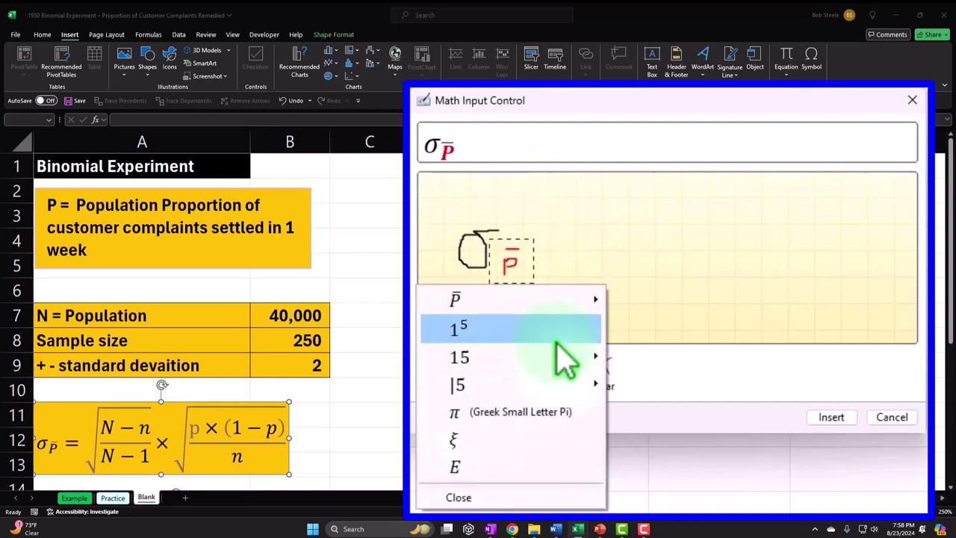
click(718, 234)
click(534, 381)
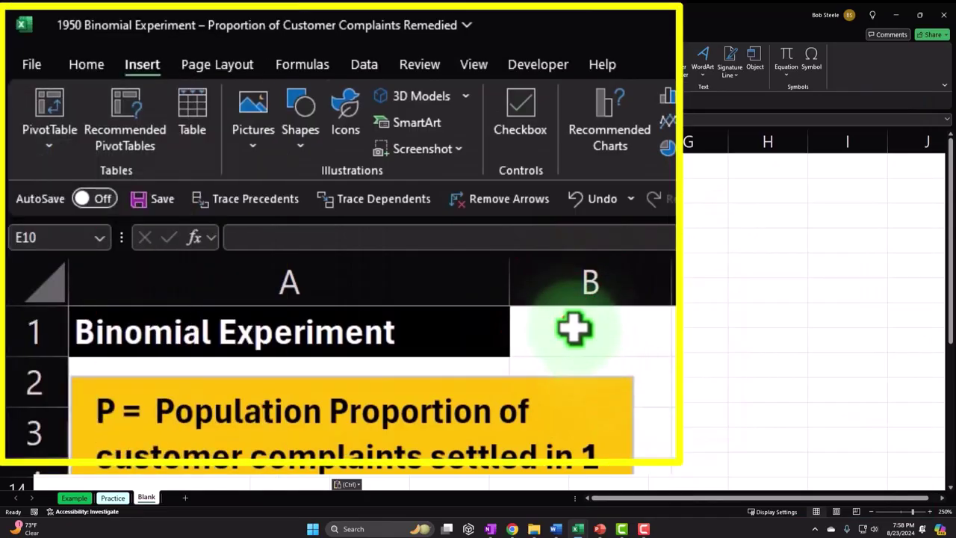
Fill B1 black to extend the title bar and narrow column C to a thin spacer
click(284, 163)
click(88, 64)
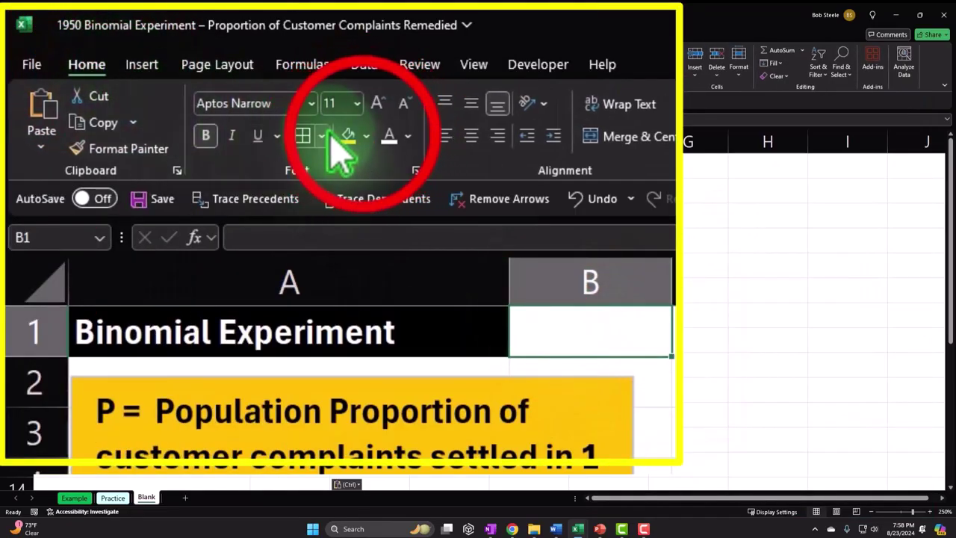
click(365, 136)
click(363, 188)
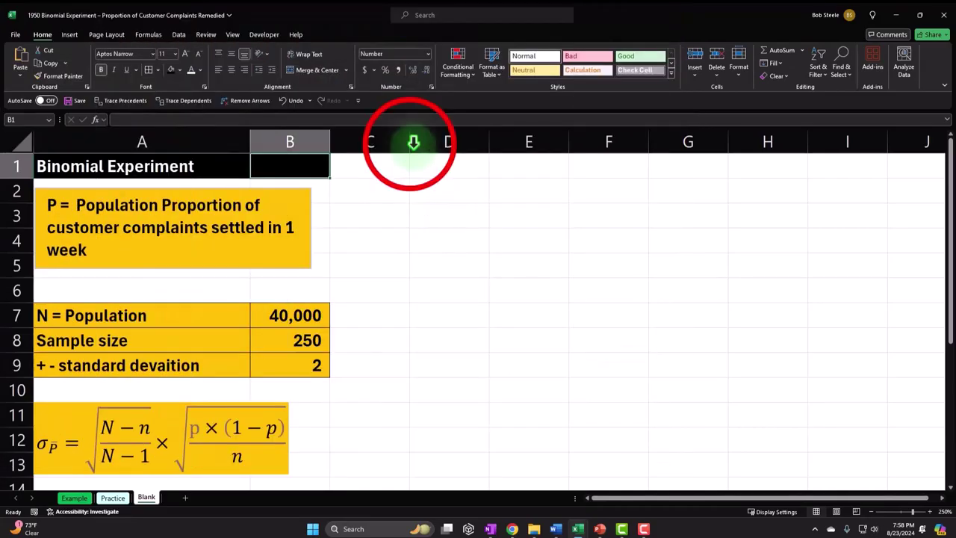
drag(410, 144, 341, 146)
Enter the label "P=Resolved" in D1 and widen column D to fit it
click(380, 141)
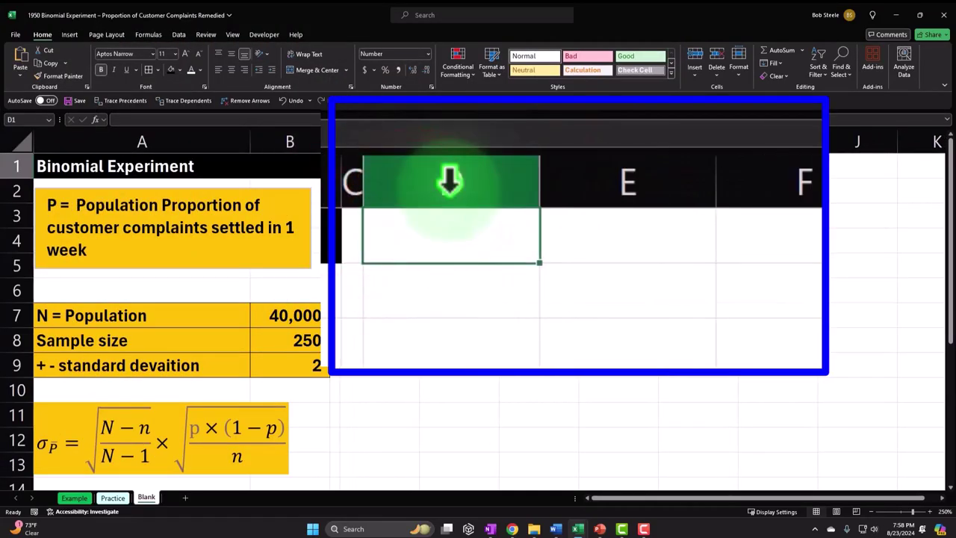
text(P=Res)
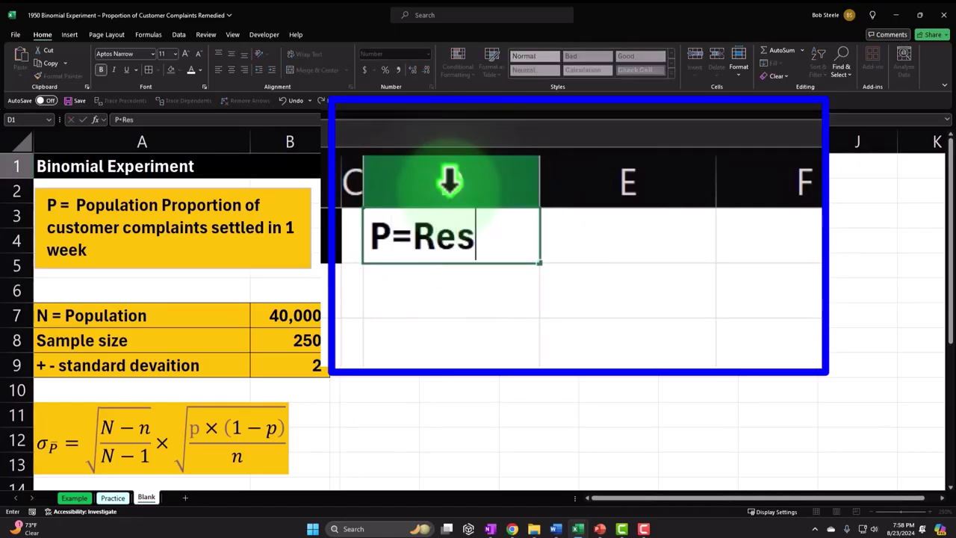
text(olved)
key(Return)
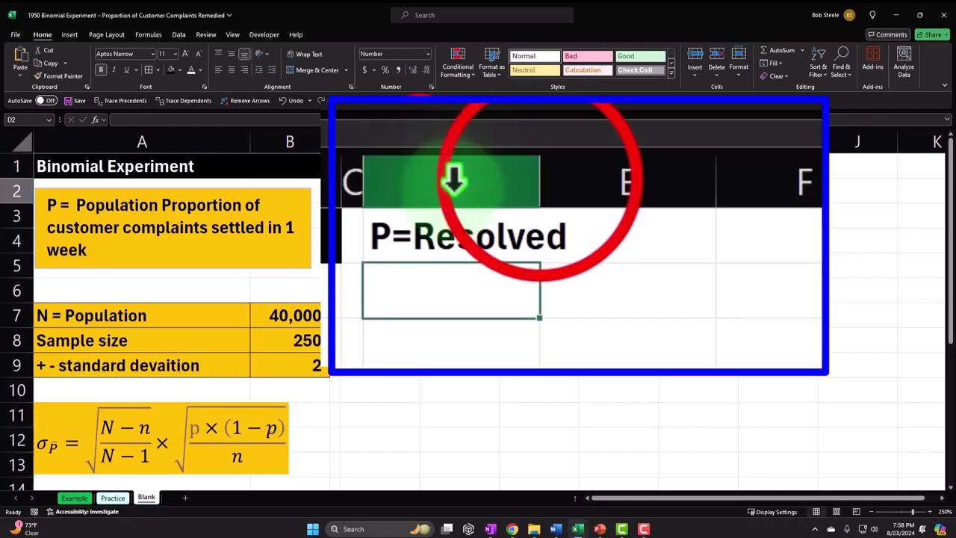
drag(489, 140, 506, 139)
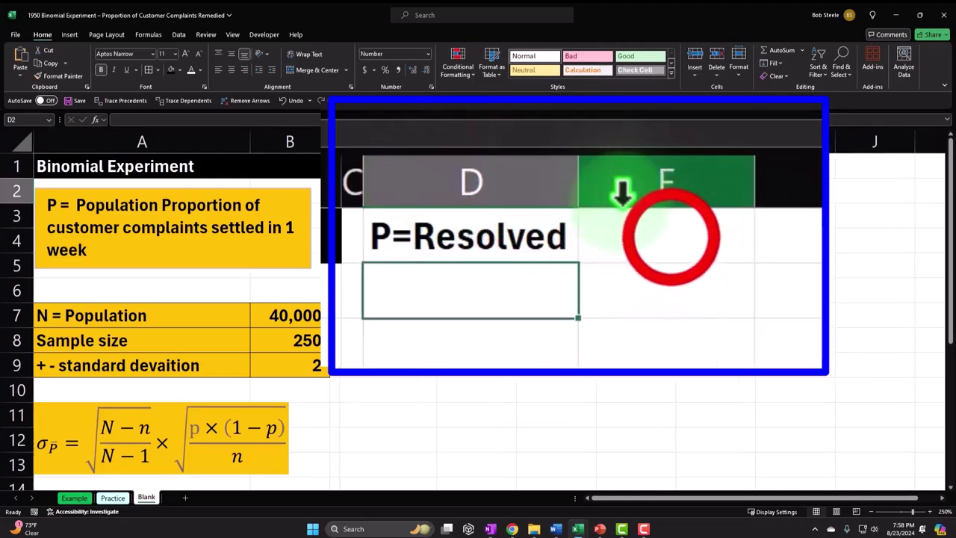
Enter the label "1-P=Not resolved" in D2 and widen column D to fit it
click(549, 166)
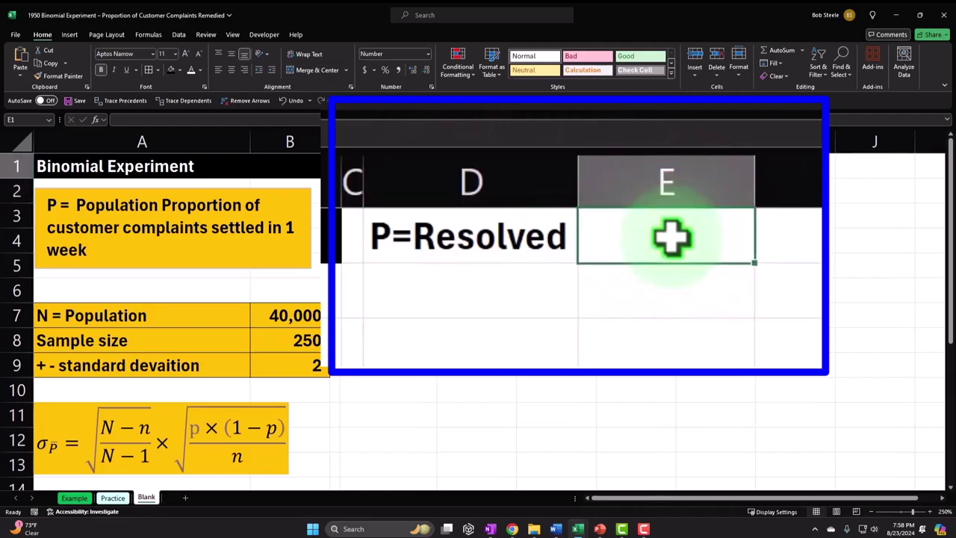
key(Down)
key(Left)
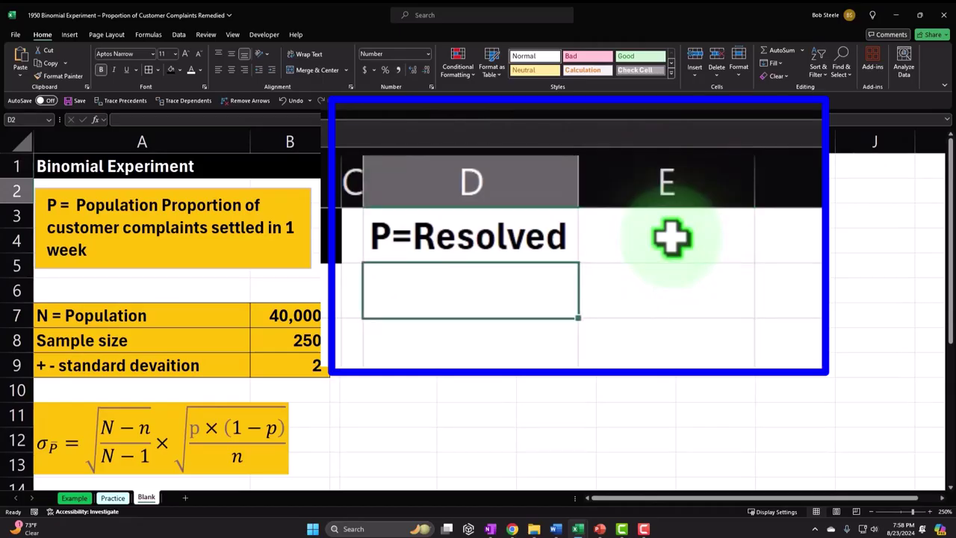
text(1-P=Not reso)
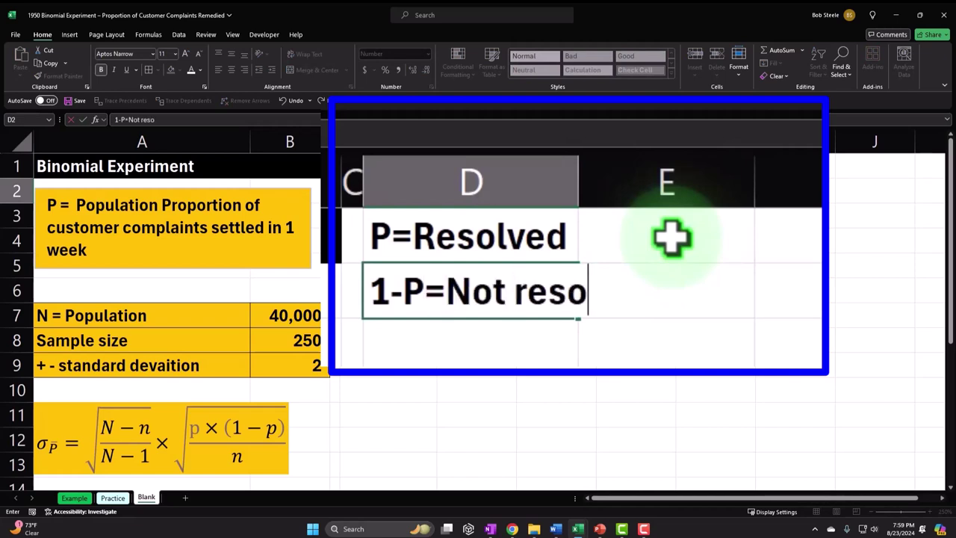
text(lved)
key(Return)
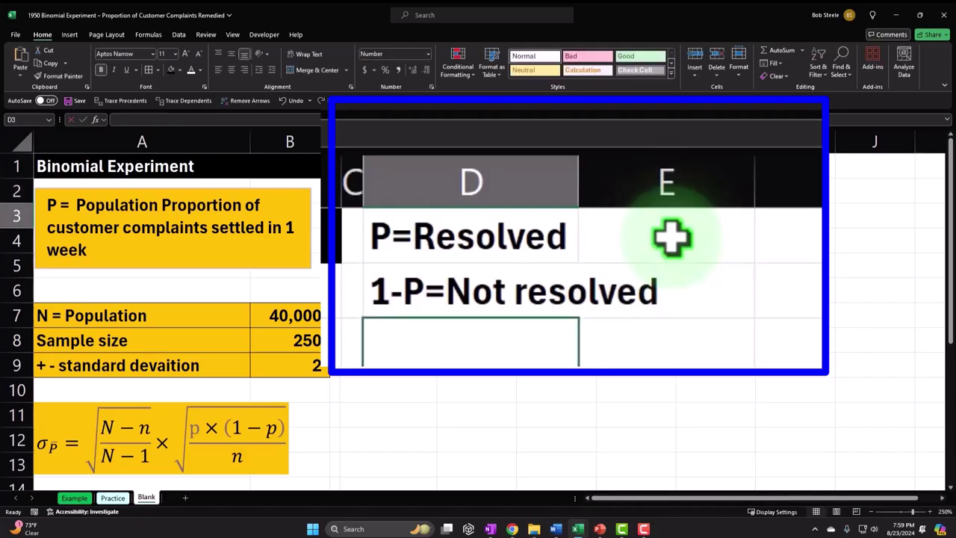
drag(577, 177, 670, 174)
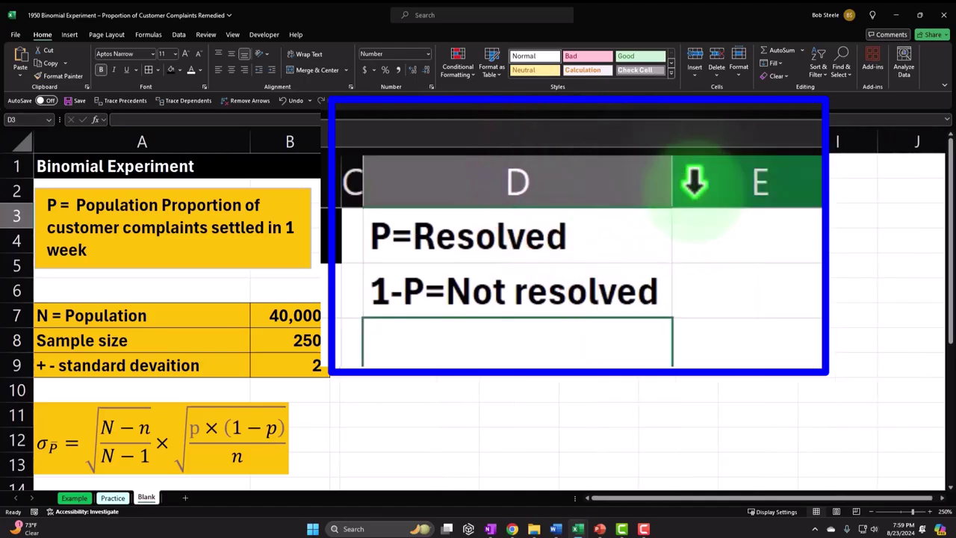
Enter 1 in E1 for resolved and 0 in E2 for not resolved, and narrow column E
click(650, 290)
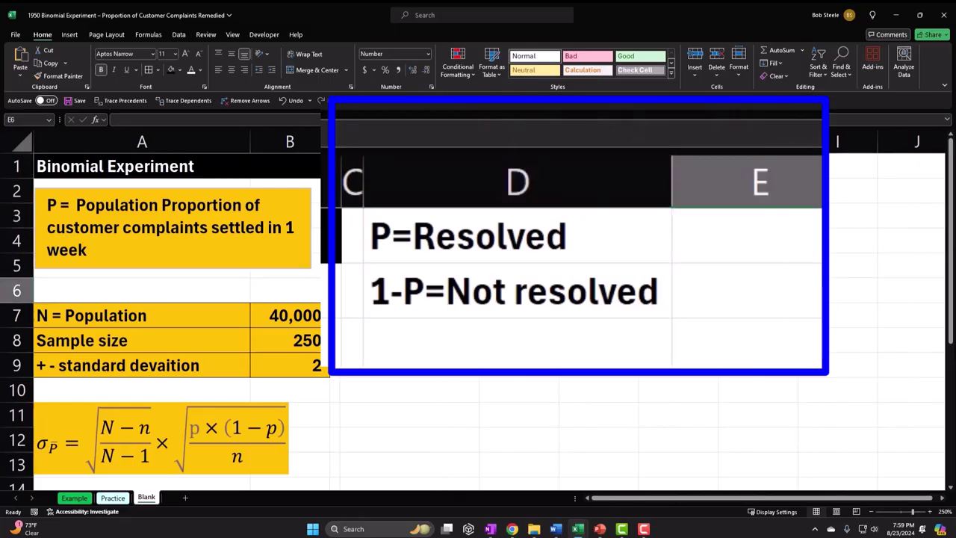
click(755, 229)
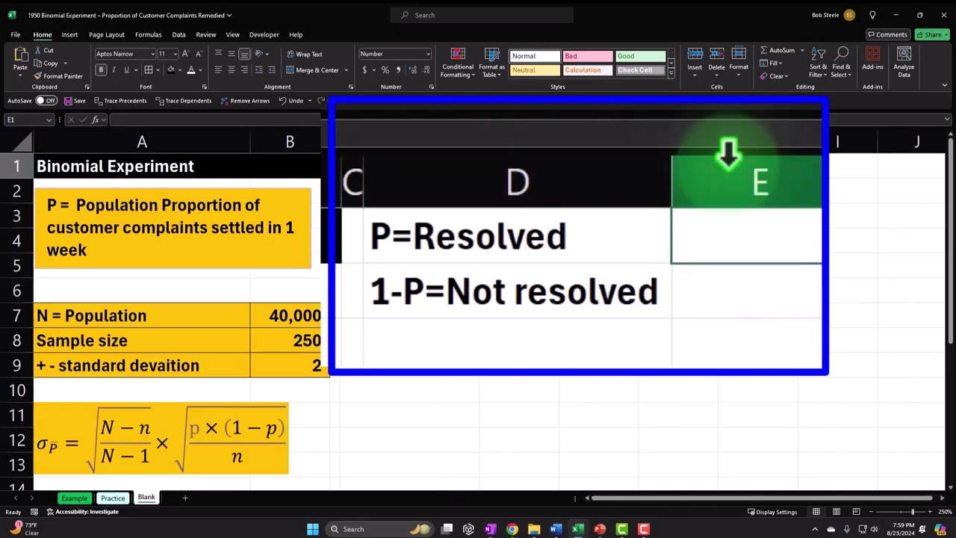
text(1)
key(Return)
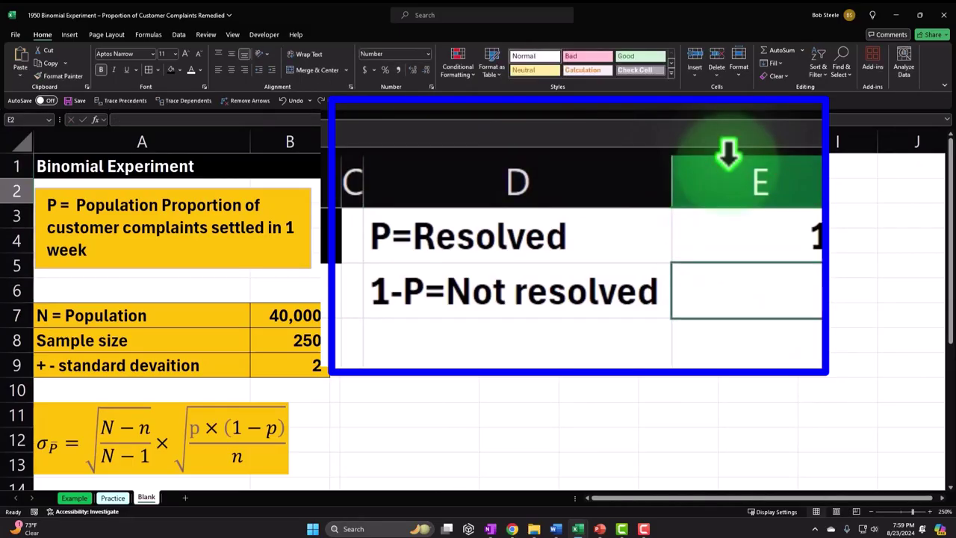
text(0)
key(Return)
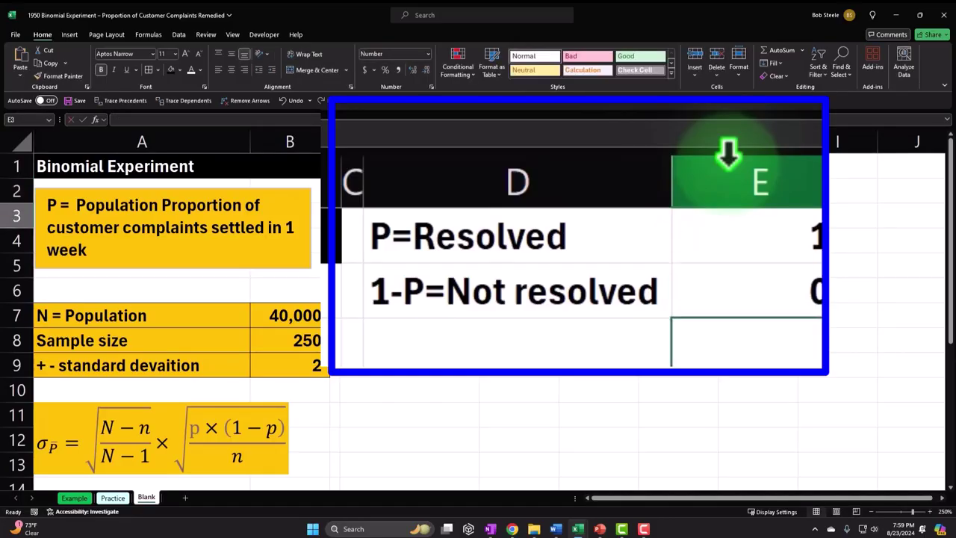
drag(513, 236, 736, 297)
right_click(822, 181)
click(813, 181)
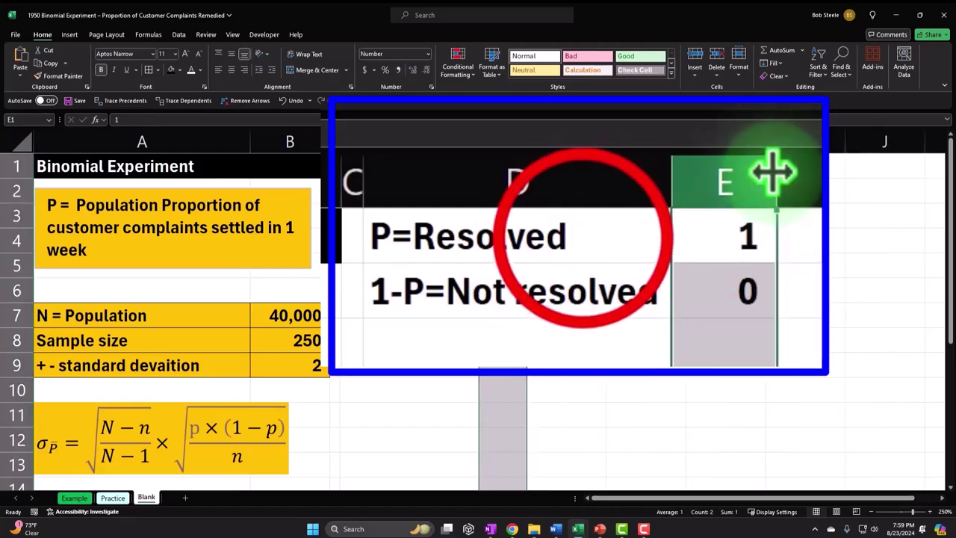
Format the outcome key in D1:E2 with the recently used light blue fill and all borders
drag(447, 165, 508, 191)
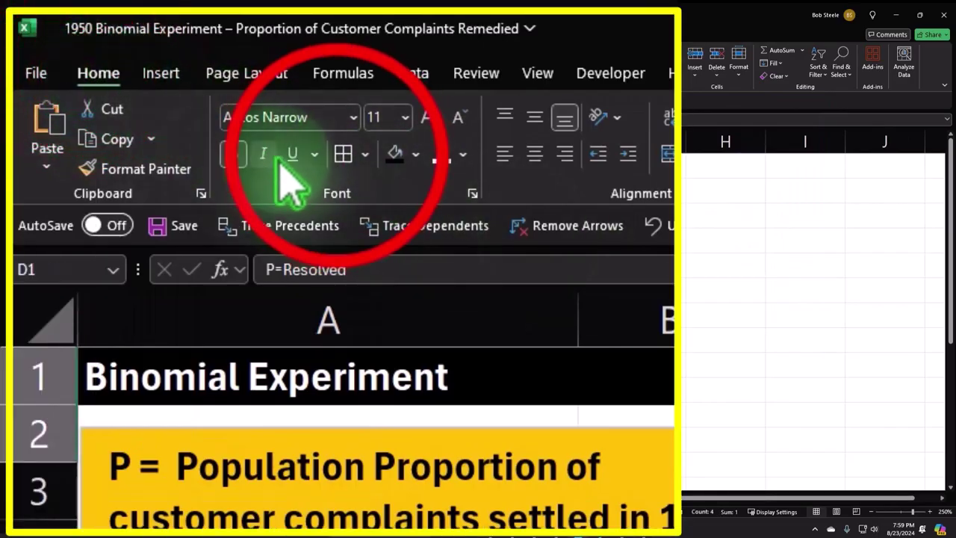
click(419, 155)
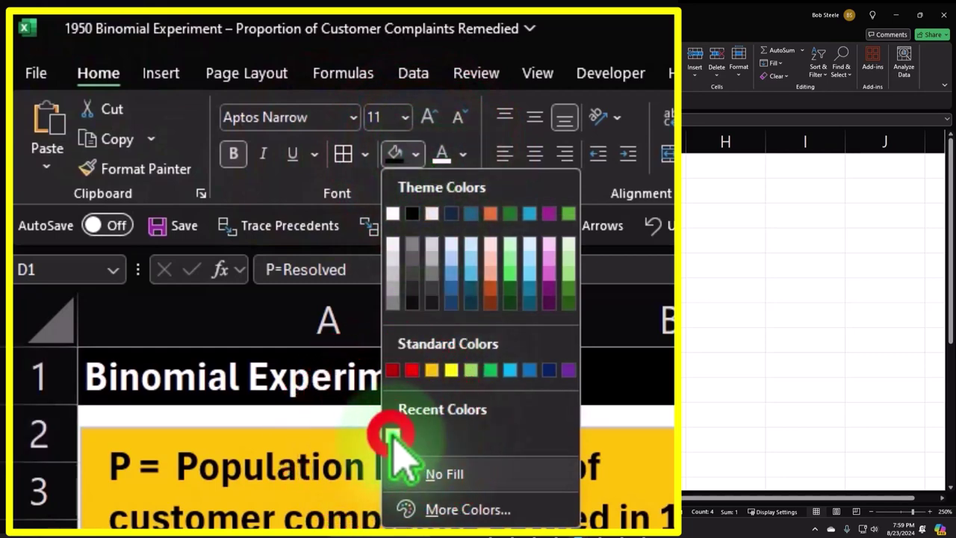
click(393, 436)
Enter the heading "Random Guneration Formatat" in D4 and widen column D
click(368, 245)
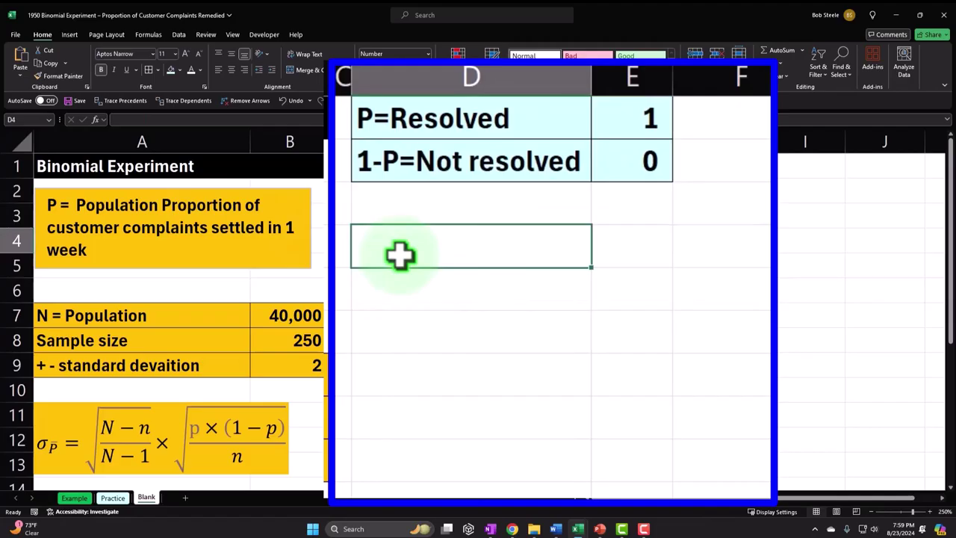
text(Random Guneration Forma)
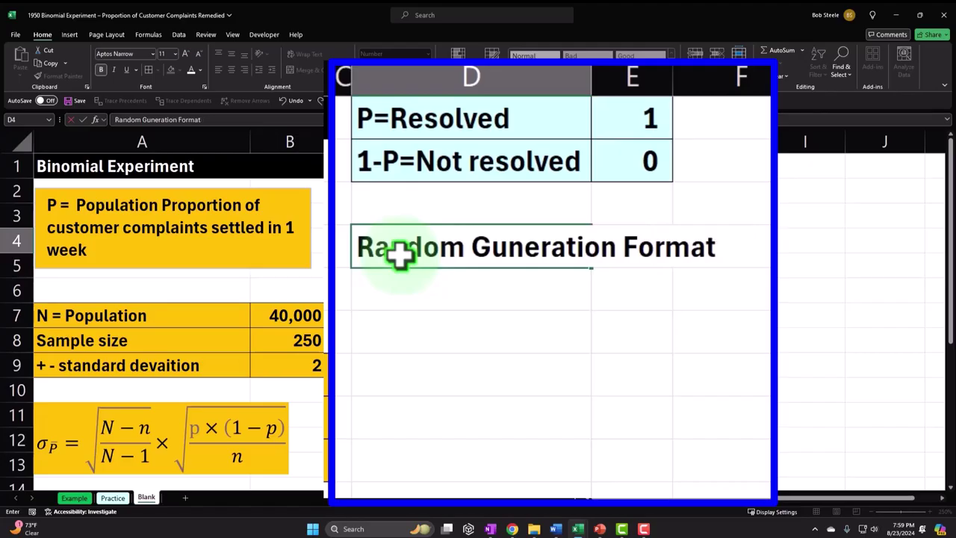
text(t)
key(Return)
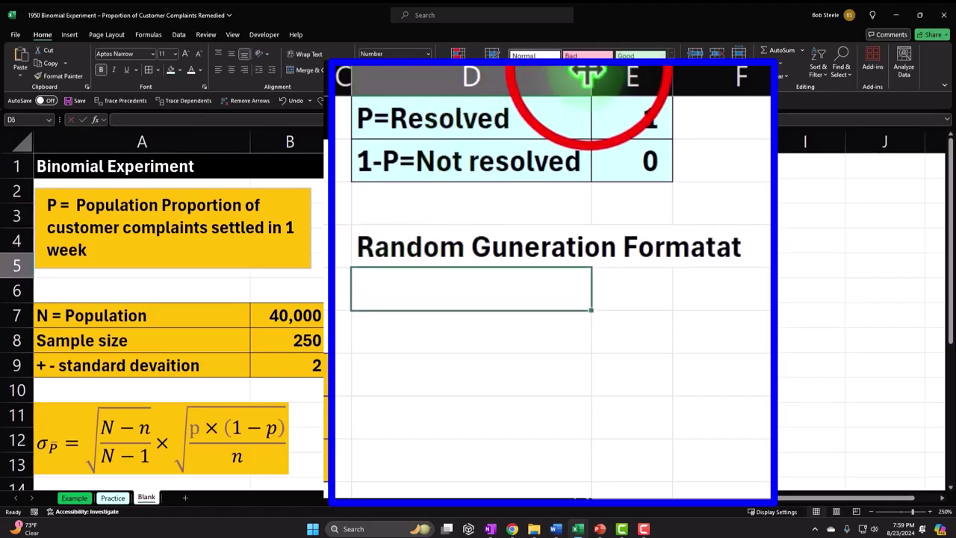
drag(590, 75, 678, 79)
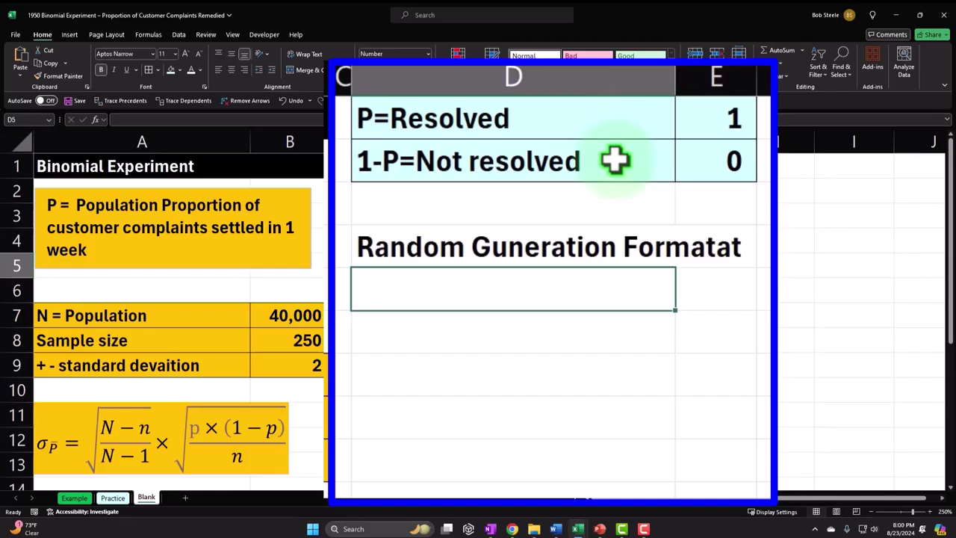
Change the capital P to a lowercase p in the labels in D1 and D2
text(P)
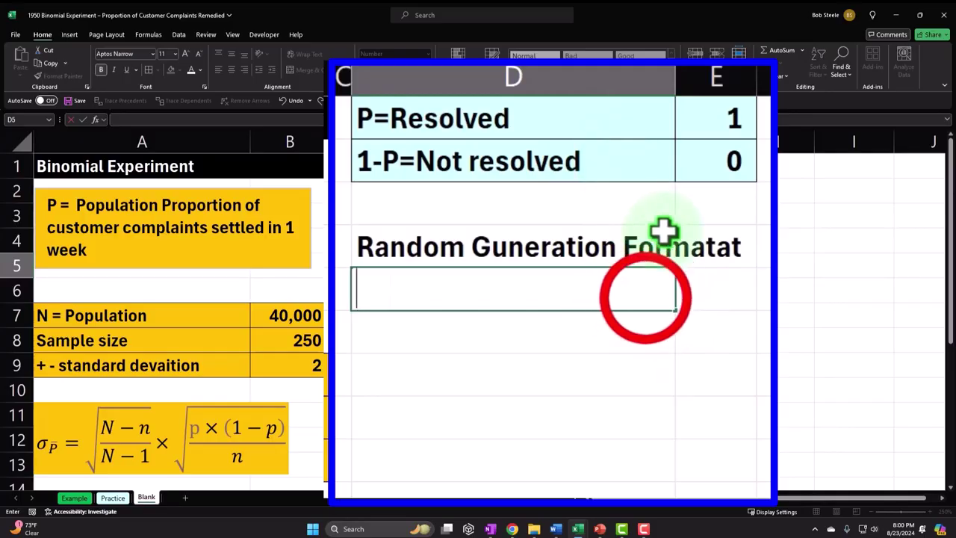
click(365, 105)
double_click(365, 104)
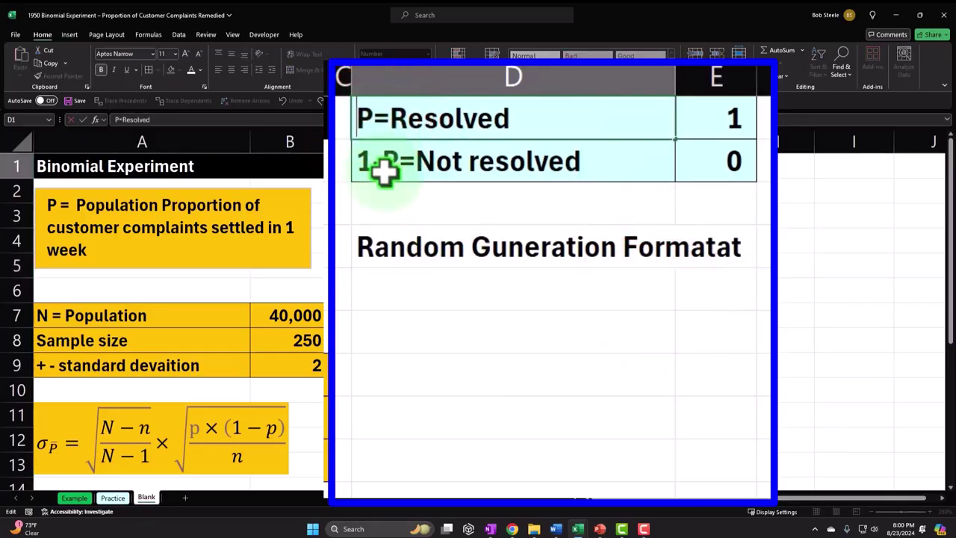
key(BackSpace)
text(p)
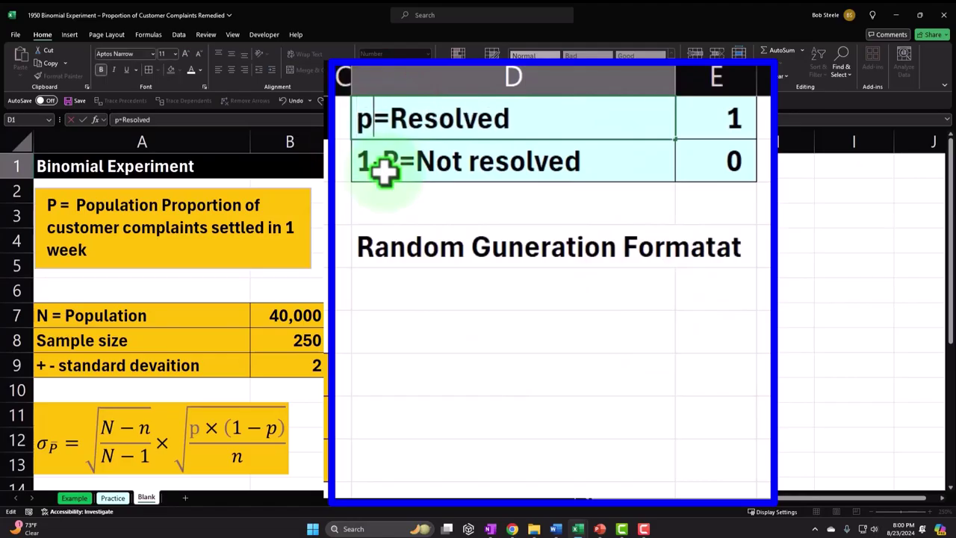
click(381, 170)
double_click(404, 158)
key(BackSpace)
text(p)
key(Return)
Link D5 below the random generation heading to the "p=Resolved" label in D1
key(Down)
key(Down)
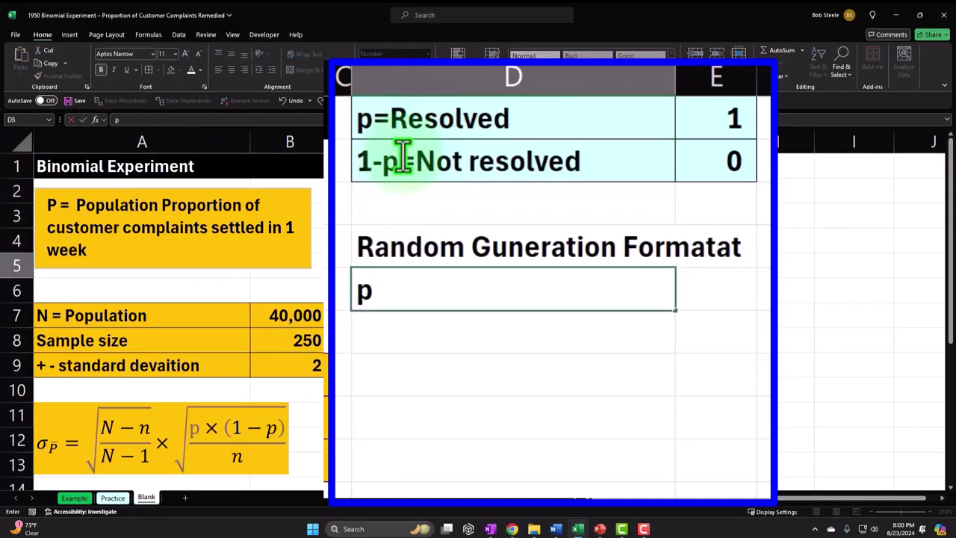
text(=)
key(Up)
key(Up)
key(Up)
key(Return)
Enter 0, 1 and 2 in E5:E7 as the values counted as resolved
key(Right)
key(Up)
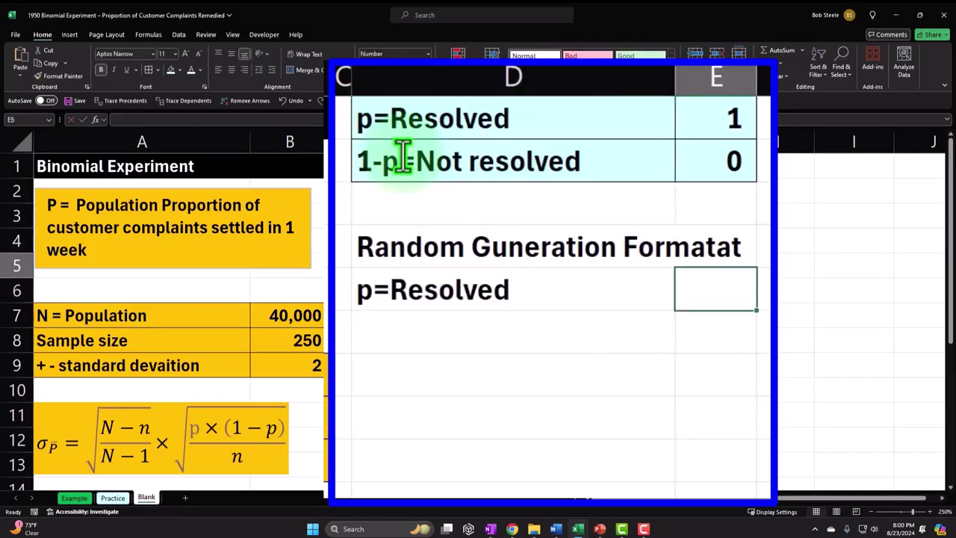
text(0)
key(Return)
text(1)
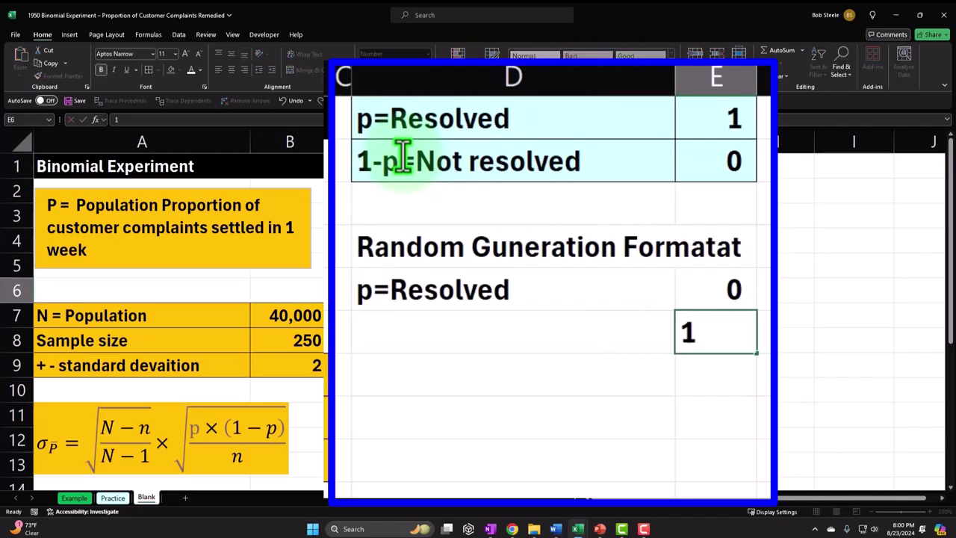
key(Return)
text(2)
key(Return)
Link D8 to the "1-p=Not resolved" label in D2 and enter 3 in E8
key(Left)
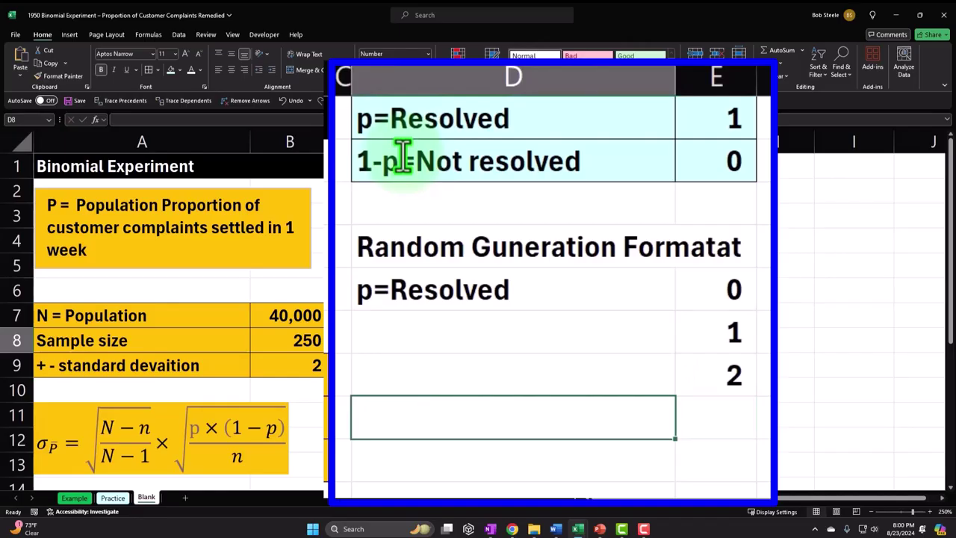
text(=)
key(Up)
key(Up)
key(Up)
key(Up)
key(Up)
key(Up)
key(Return)
key(Right)
key(Up)
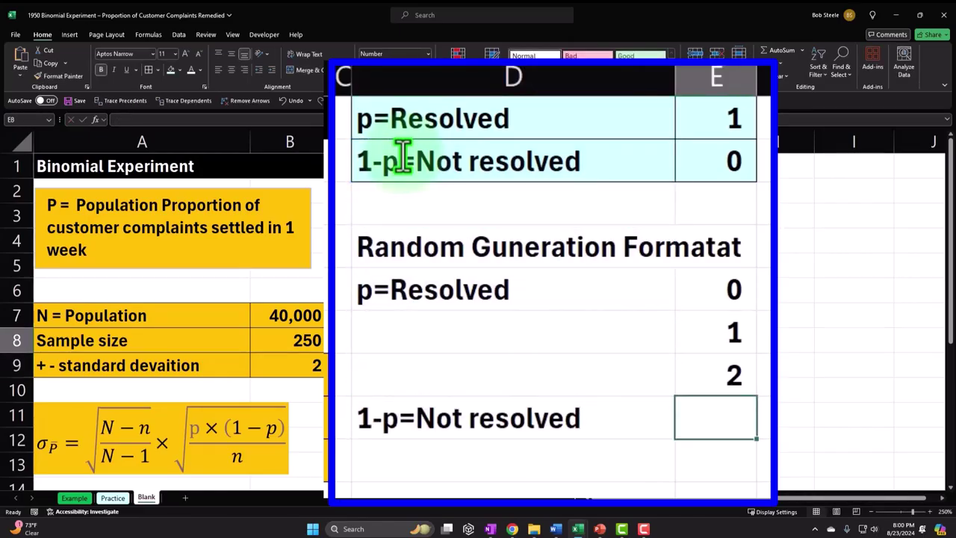
text(3)
key(Return)
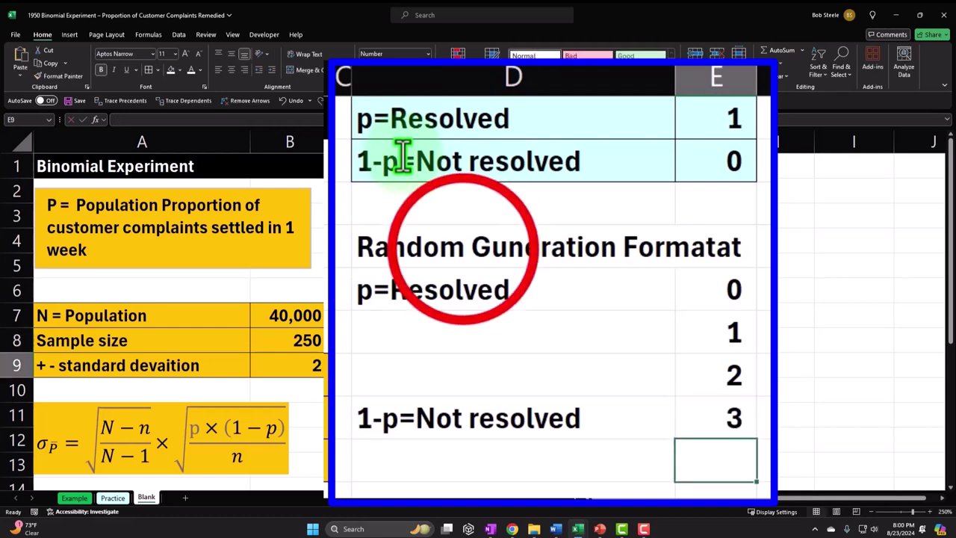
Fill the random generation heading cells D4:E4 with black
drag(462, 249, 733, 249)
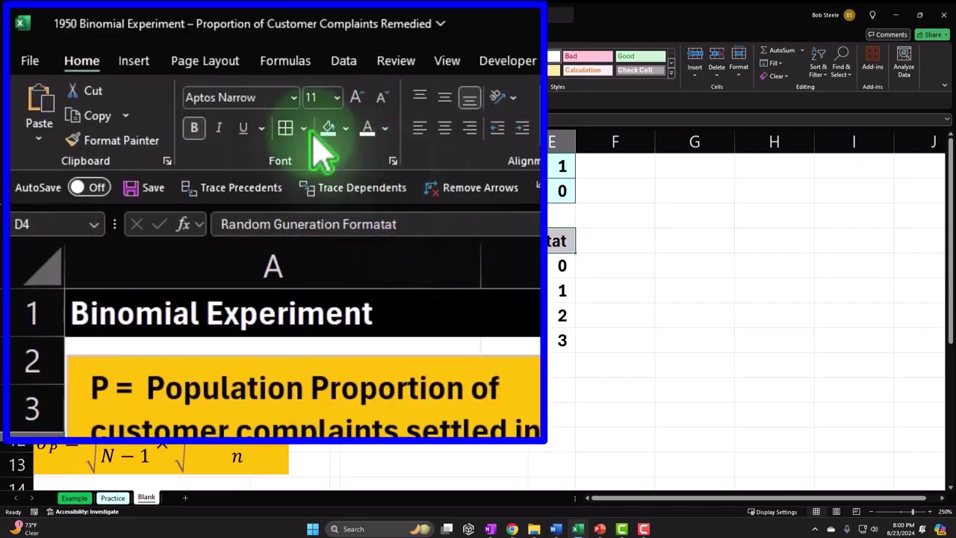
click(83, 59)
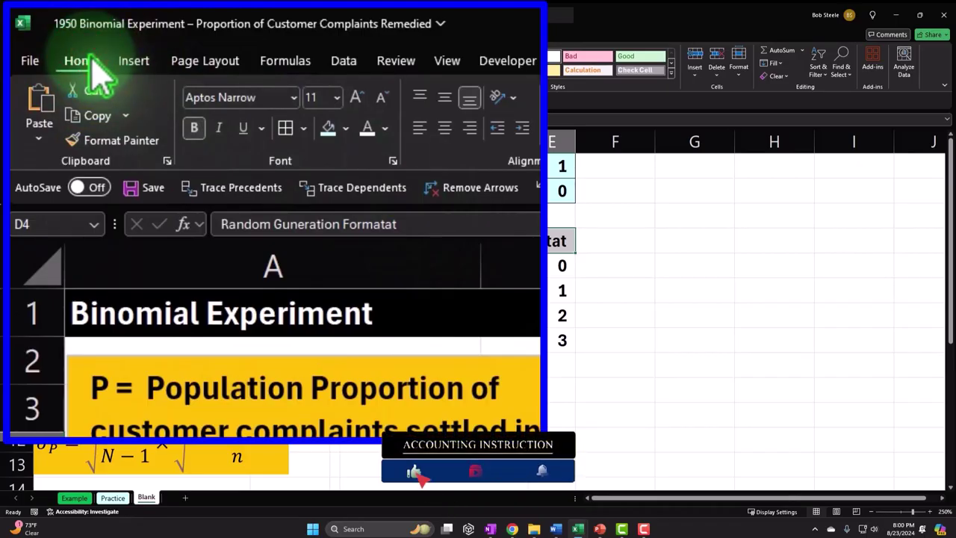
click(345, 129)
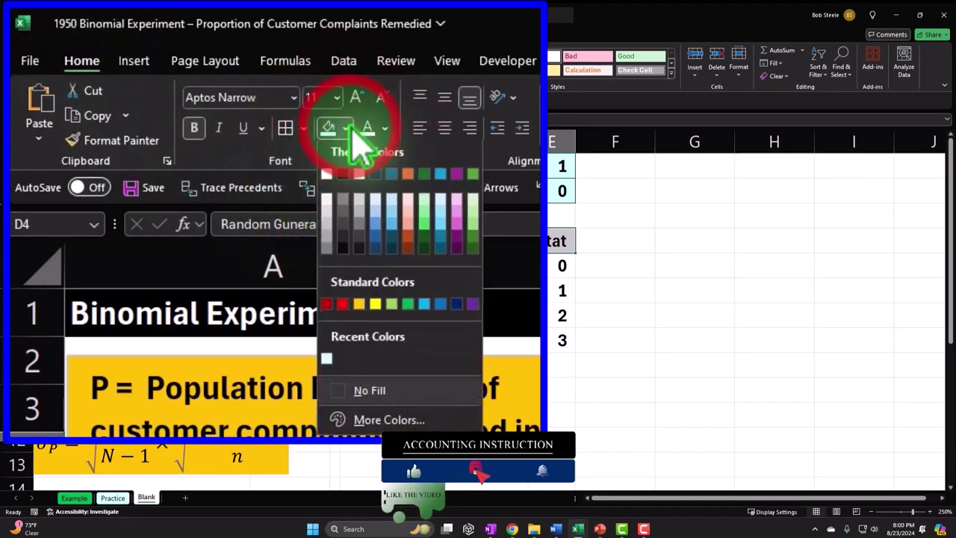
click(345, 180)
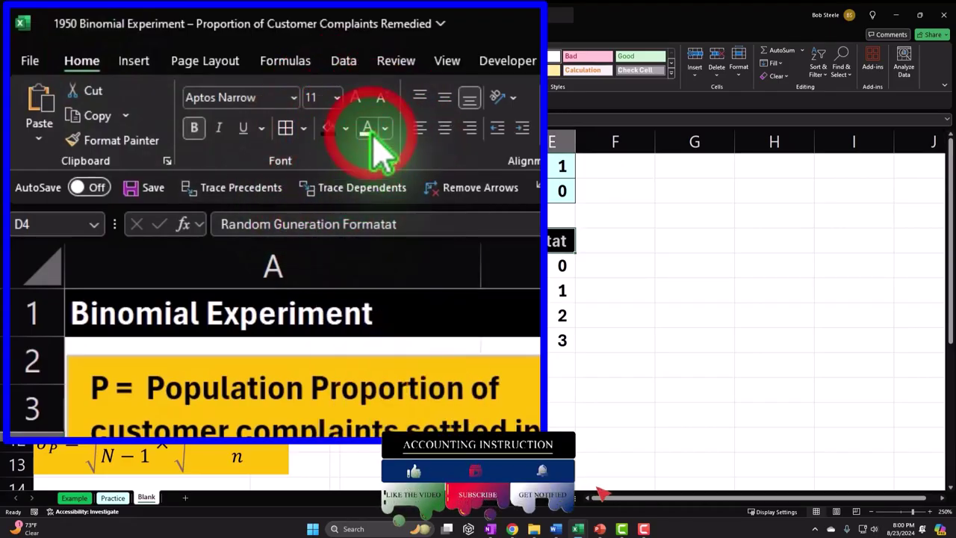
Format the outcome key cells D5:E8 with a light blue fill and borders on all cells
drag(378, 263, 533, 342)
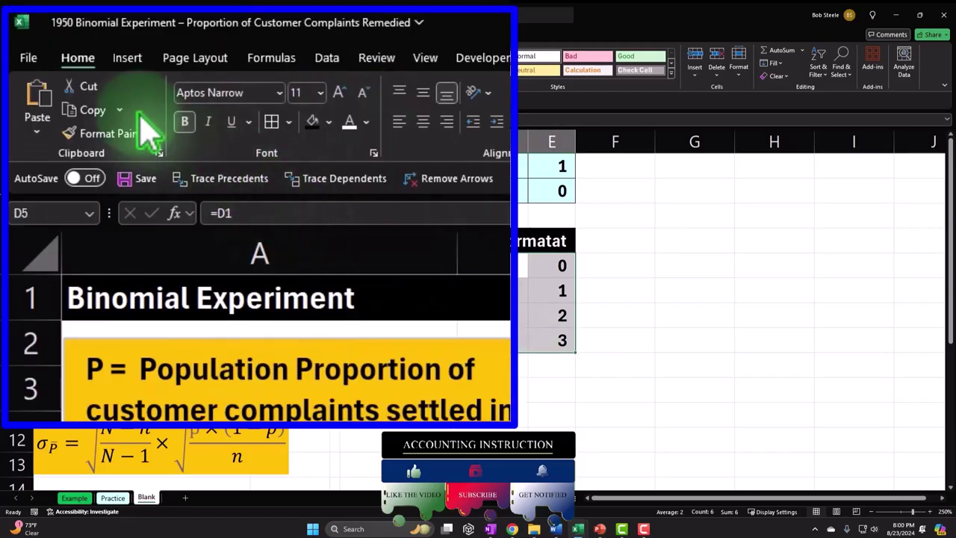
click(329, 122)
click(310, 345)
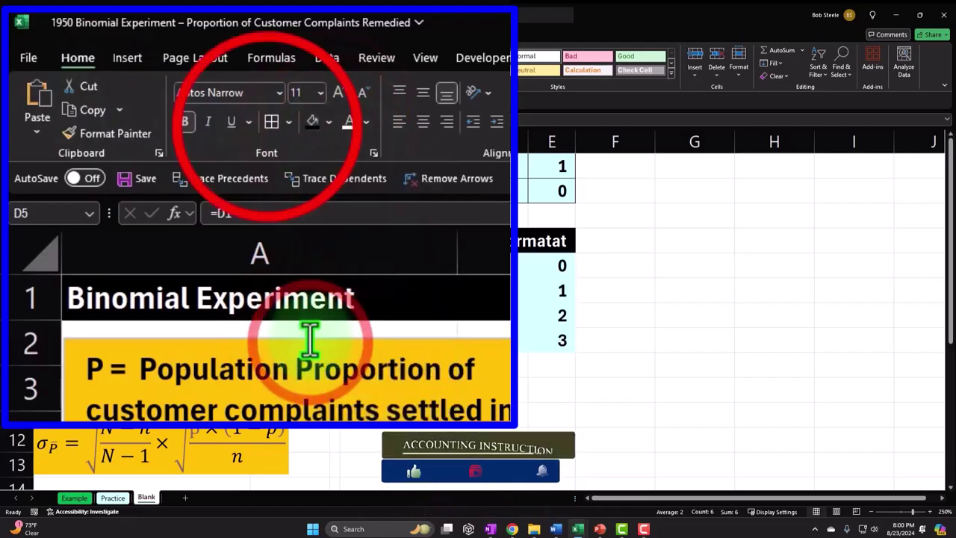
click(271, 129)
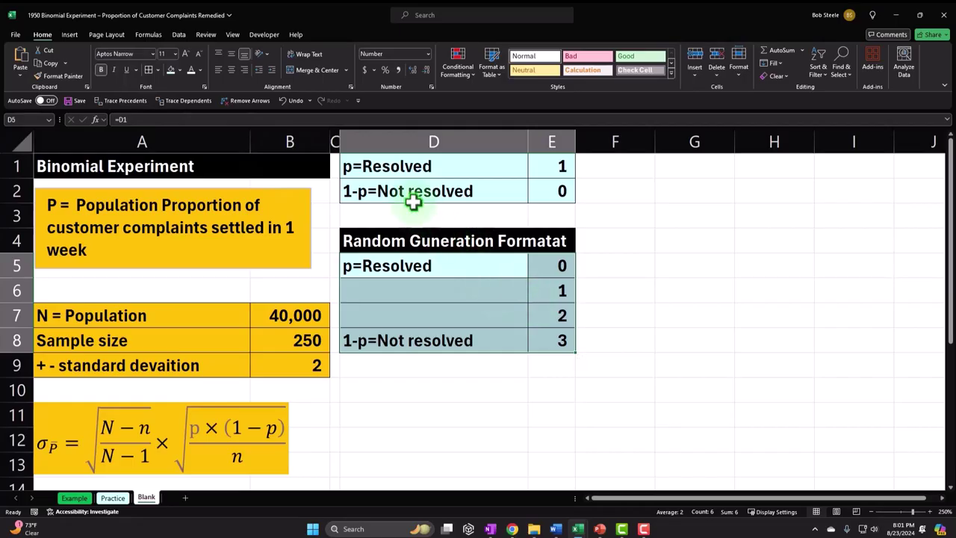
Copy the narrow formatting of spacer column C onto column F
click(338, 137)
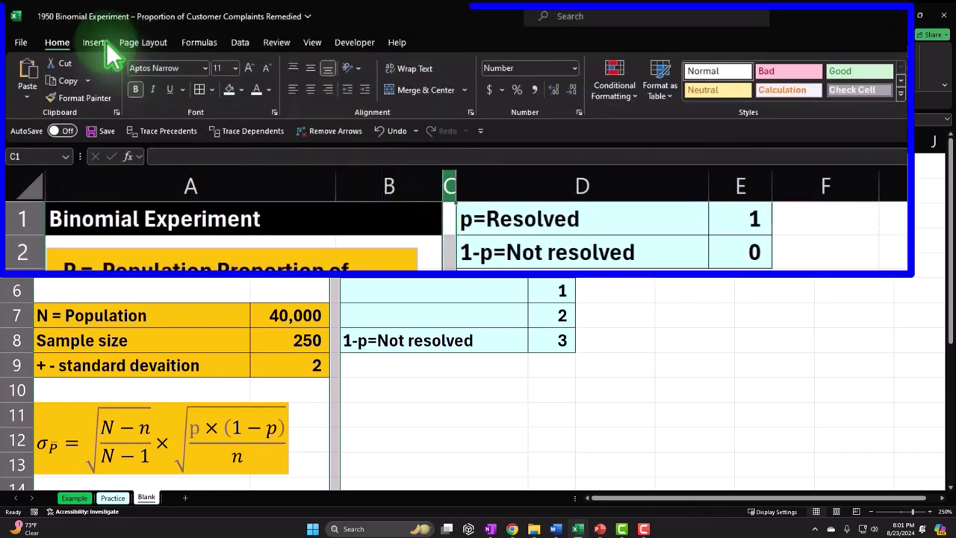
click(64, 75)
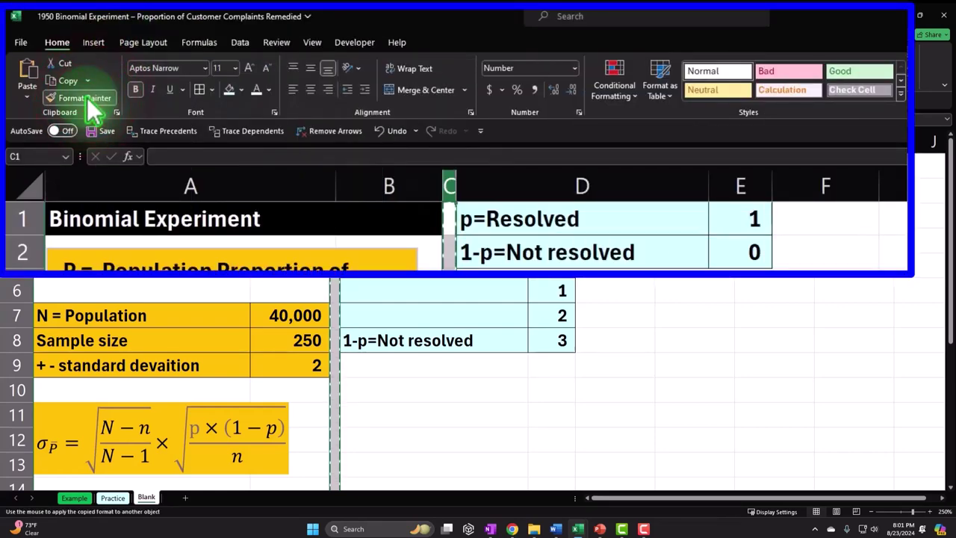
click(825, 185)
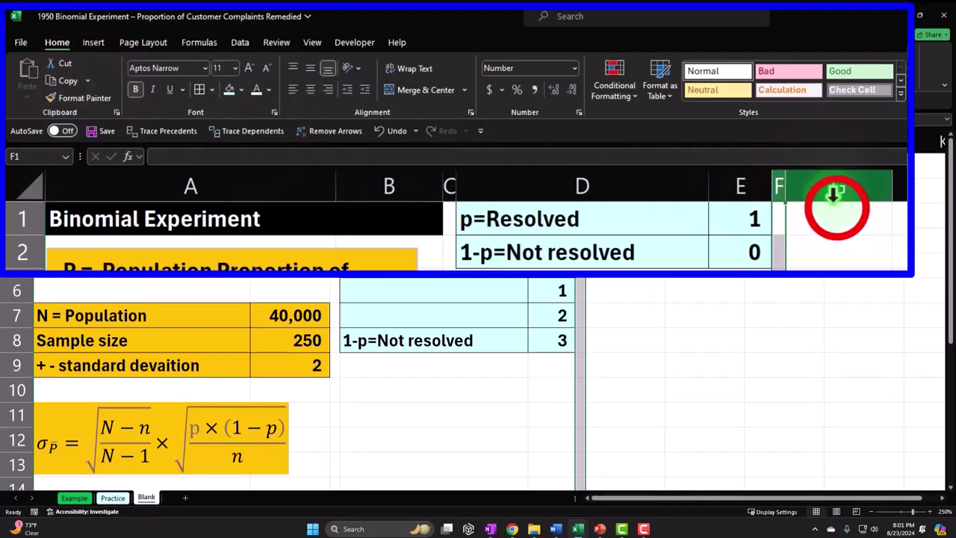
Enter the headings "Count" in G2 and "Data" in H2
click(837, 209)
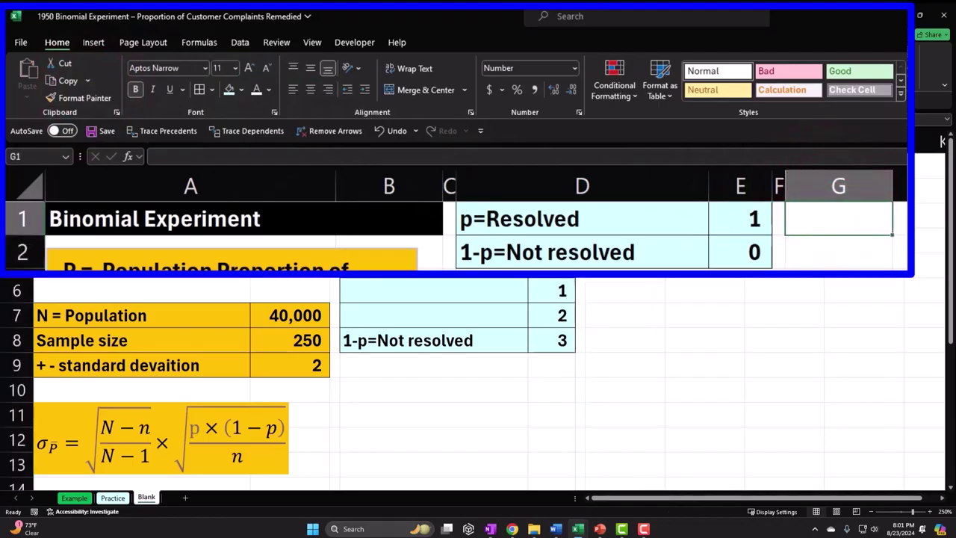
key(Down)
text(Count)
key(Tab)
text(Dat)
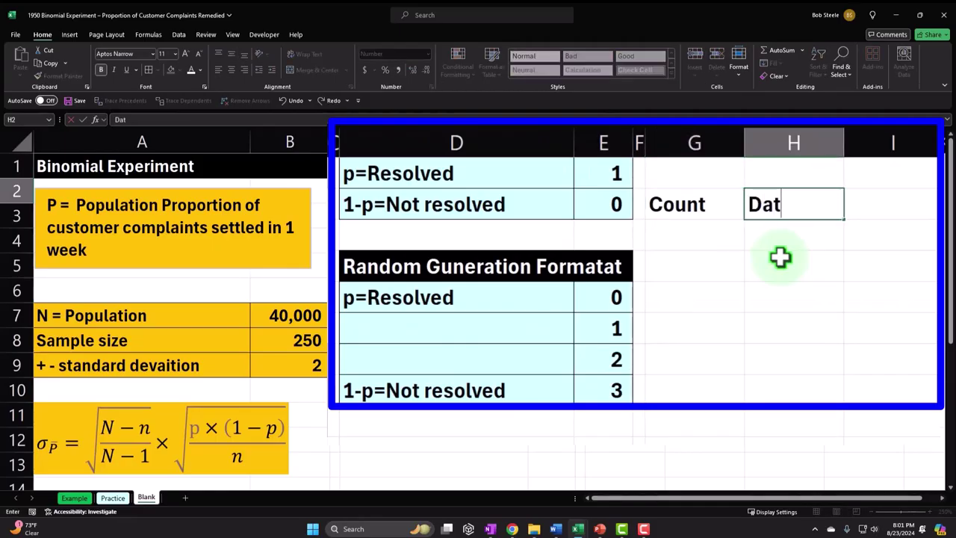
key(Return)
double_click(794, 214)
text(a)
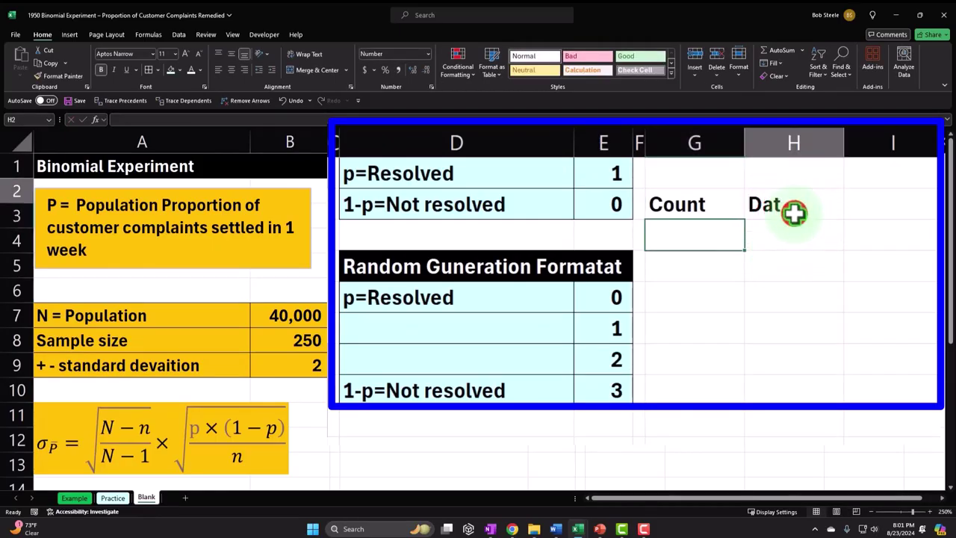
key(Return)
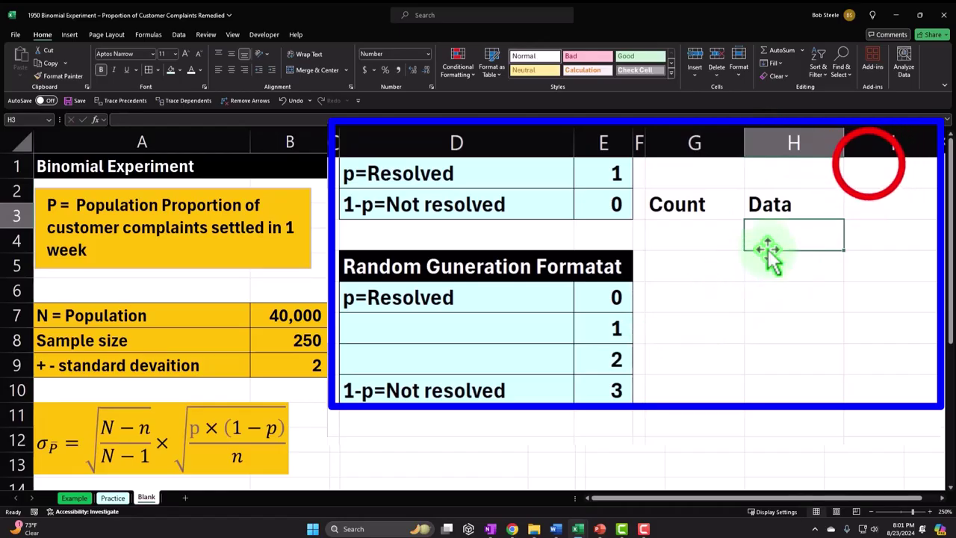
Enter a two-row heading in column I, with "Count" in I1 and "0, 1, 2" in I2
click(869, 164)
text(Count)
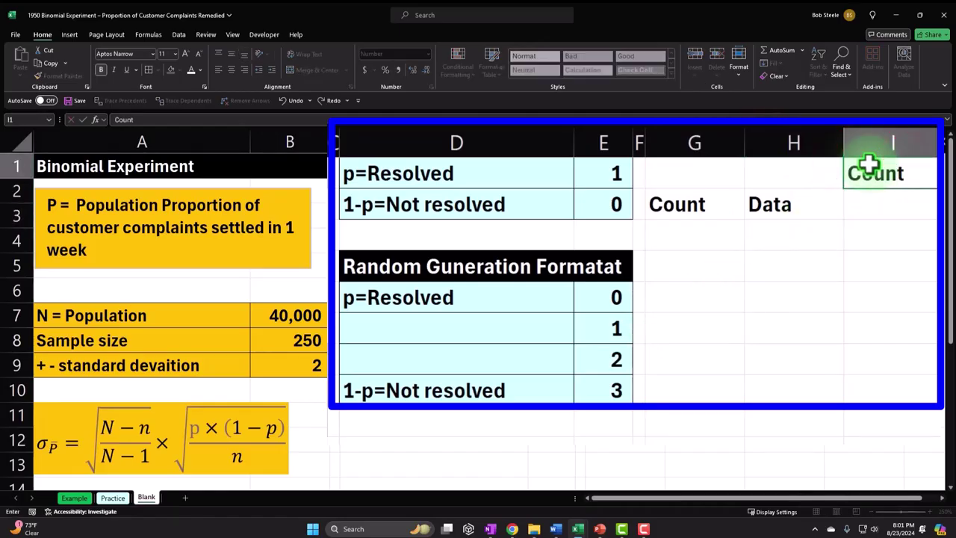
key(Return)
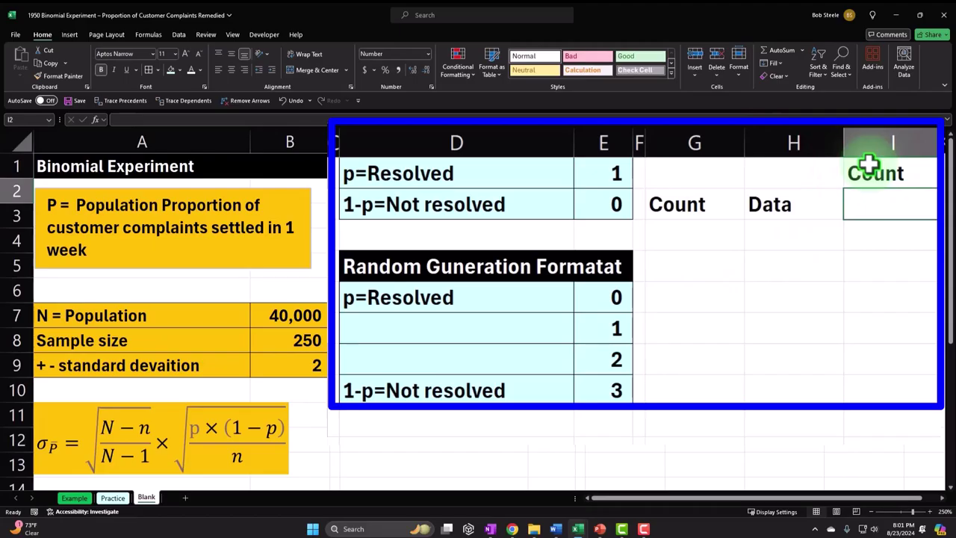
text(0, 1, 2)
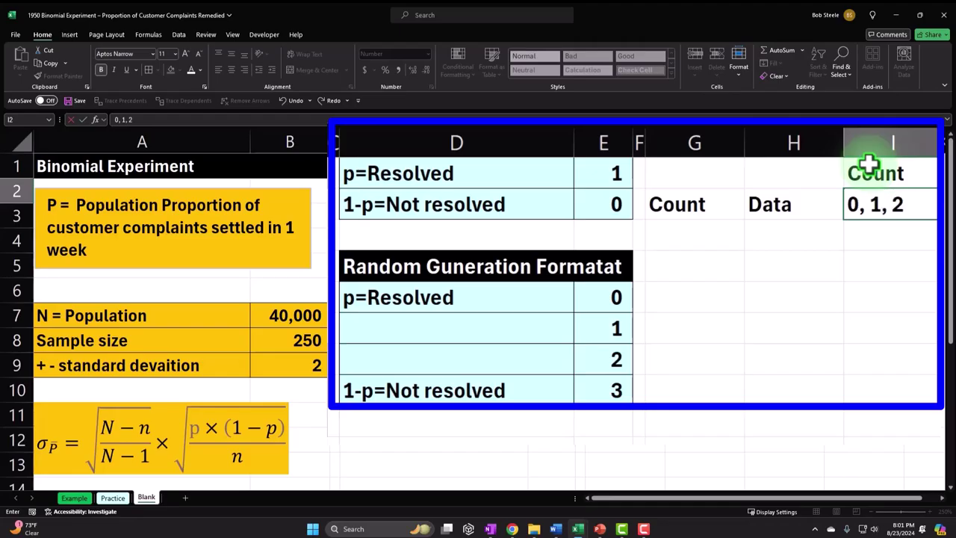
key(Return)
Format the heading cells G1:I2 with black fill, white font and centered text
drag(713, 172, 847, 202)
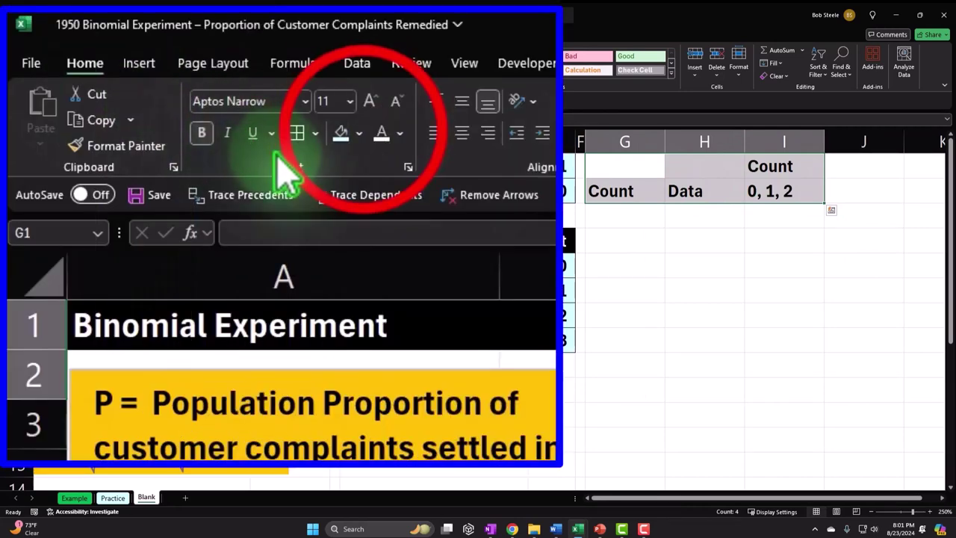
click(179, 70)
click(357, 185)
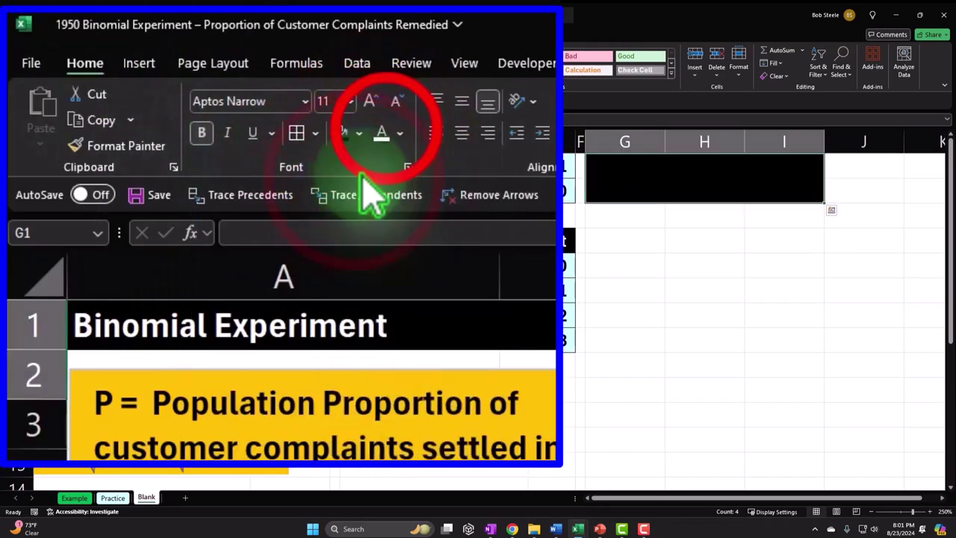
click(381, 134)
click(463, 135)
Number the trials in the Count column from 1 to 250, starting at G3
click(619, 215)
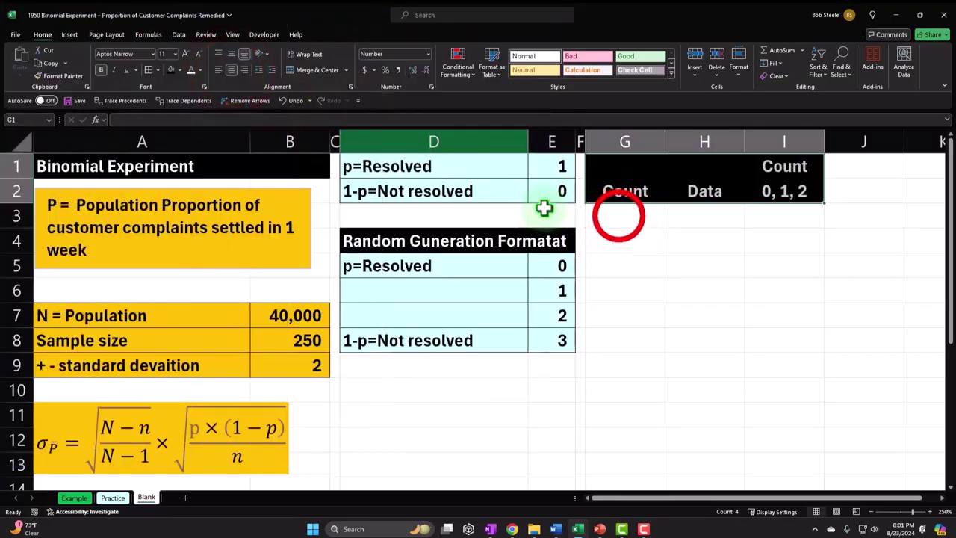
text(1)
key(Return)
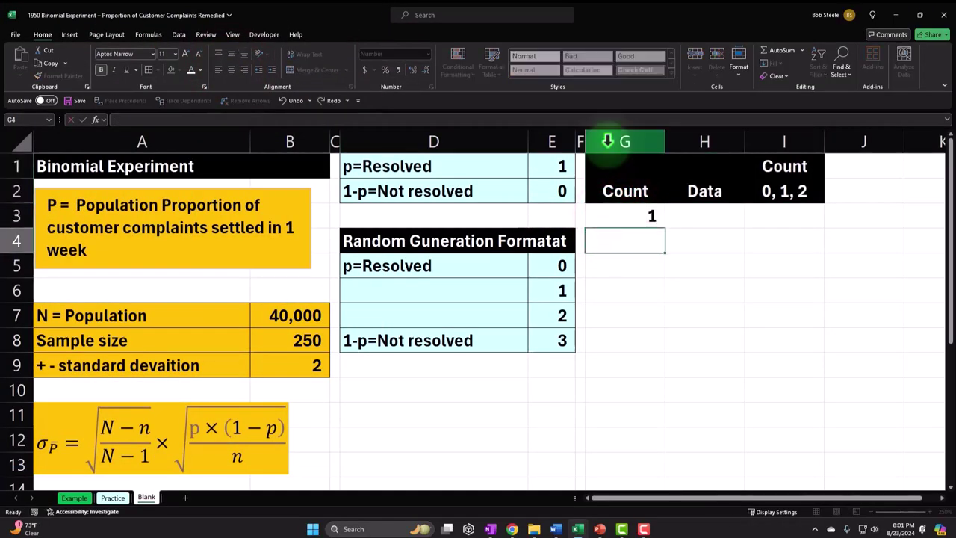
text(2)
key(Return)
drag(646, 215, 645, 235)
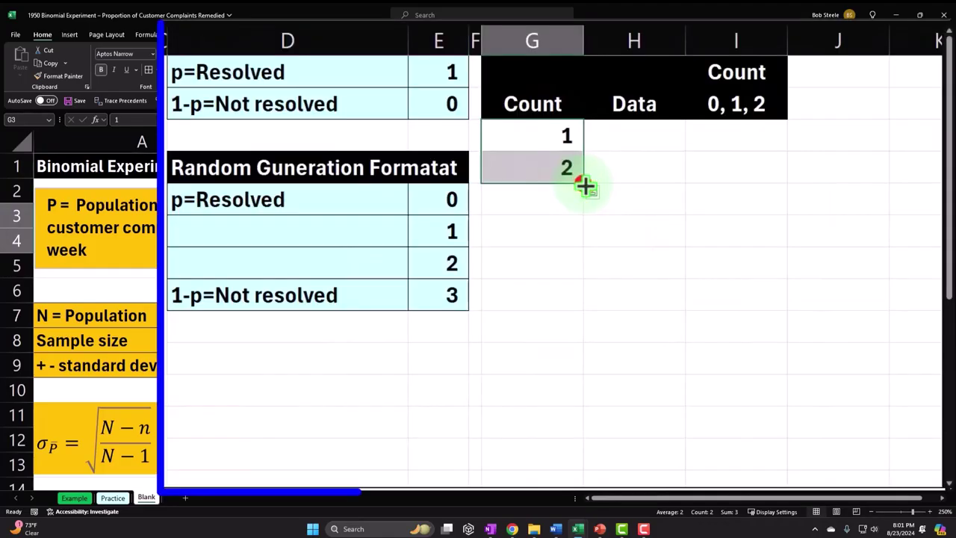
mouse_move(583, 187)
mouse_down()
mouse_move(603, 363)
mouse_move(591, 458)
mouse_move(669, 502)
mouse_move(667, 514)
mouse_move(668, 502)
mouse_move(585, 470)
mouse_move(578, 390)
mouse_move(577, 416)
mouse_up()
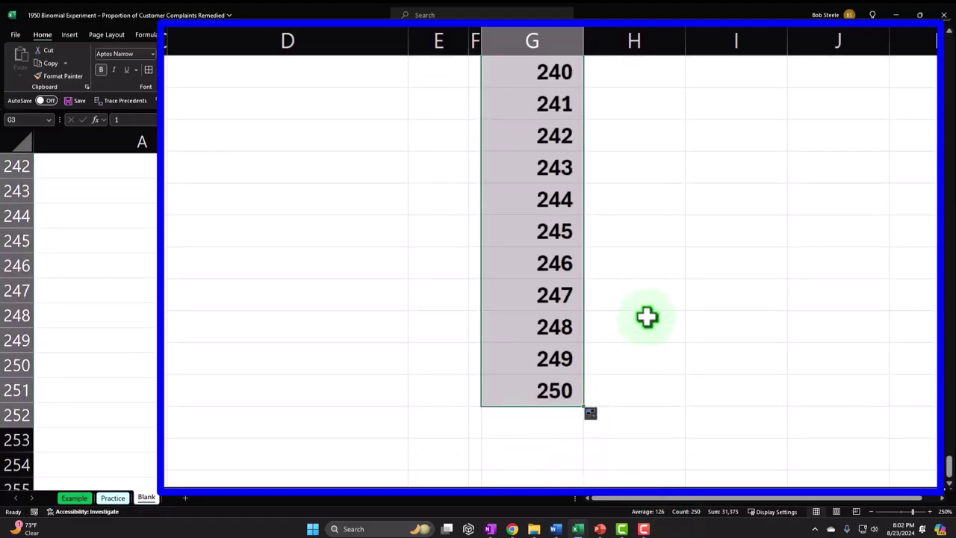
Enter the formula =RANDBETWEEN(0,3) in H3 under the Data heading
drag(949, 471, 657, 126)
click(659, 127)
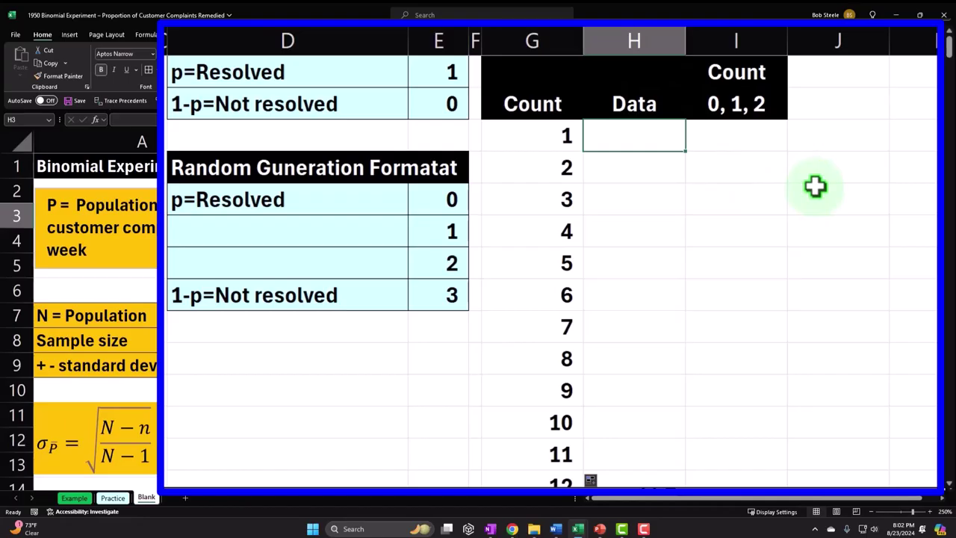
text(=)
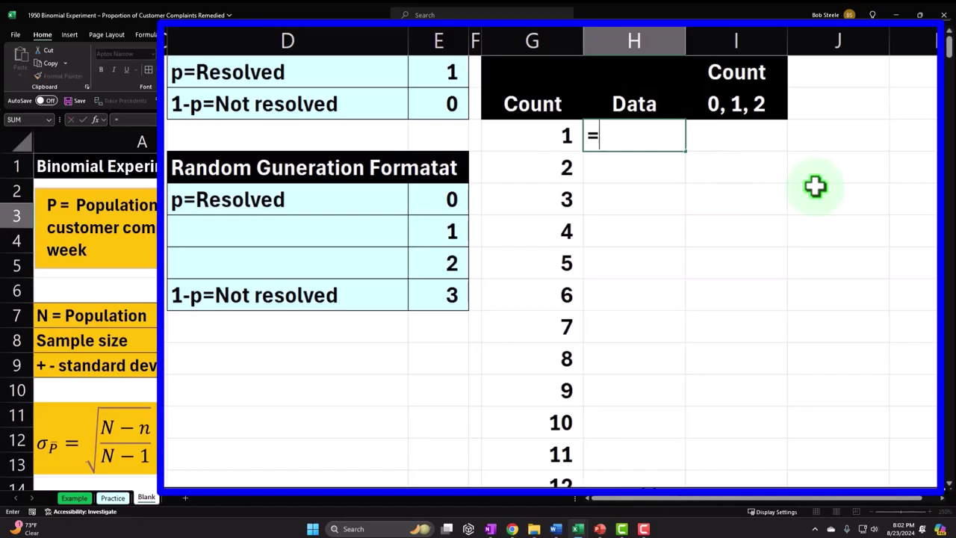
text(rand)
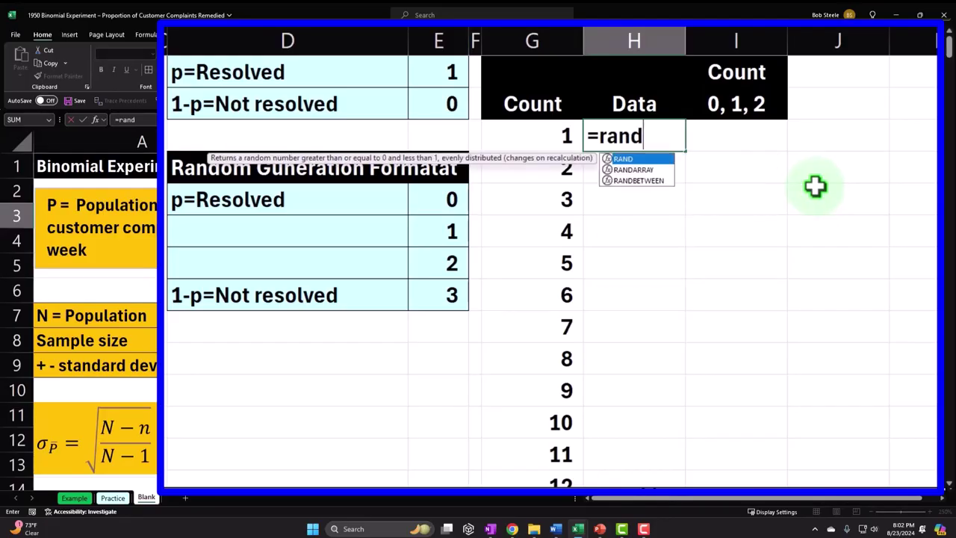
double_click(638, 180)
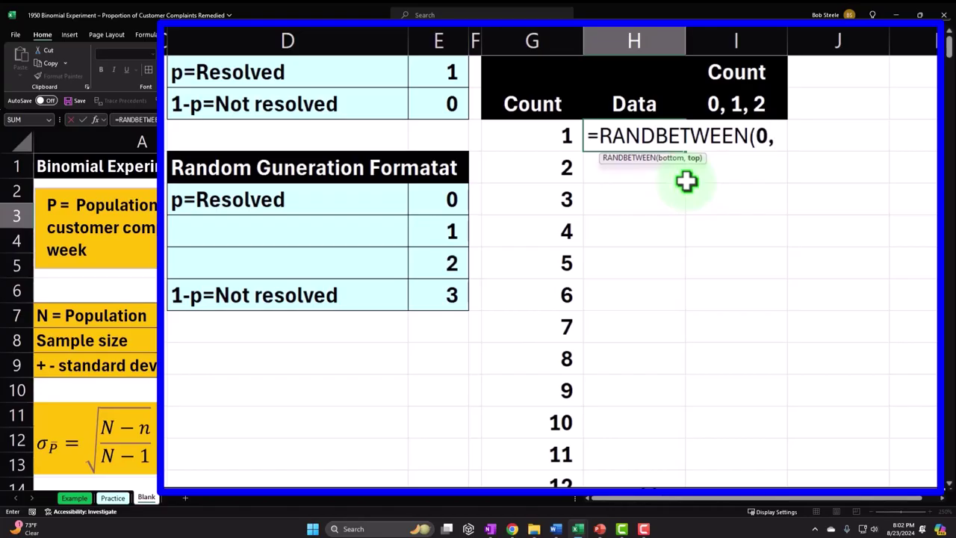
text(0,3))
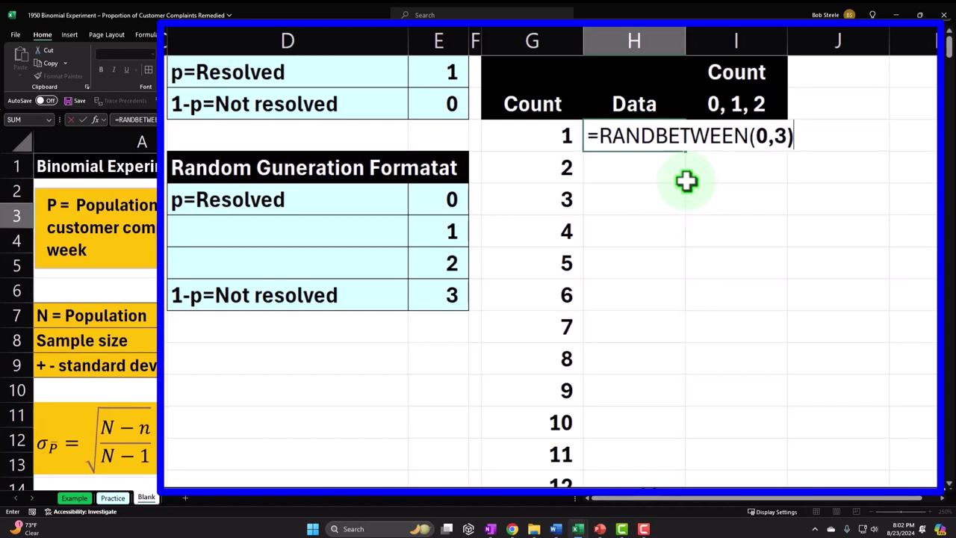
key(Return)
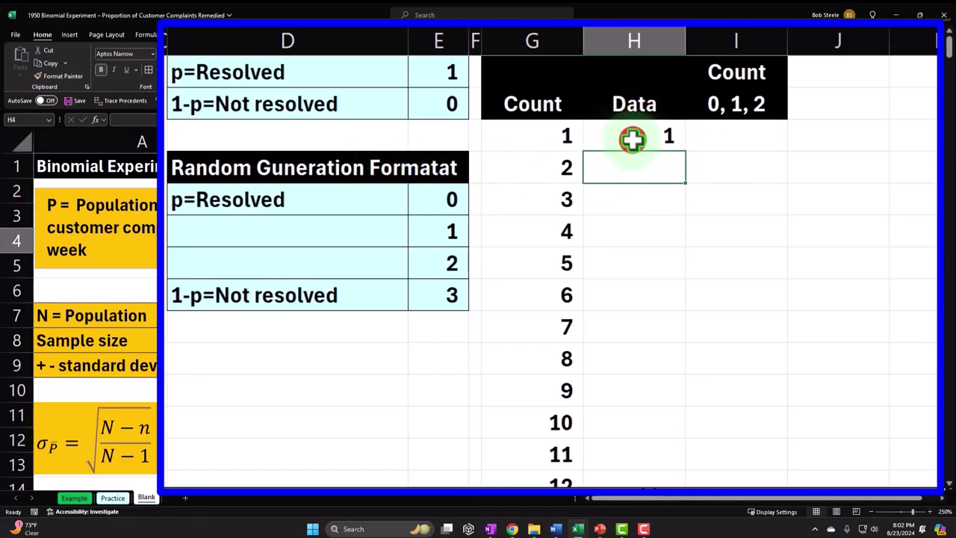
Copy the random number formula from H3 down the Data column to trial 250 and check the filled range
click(650, 138)
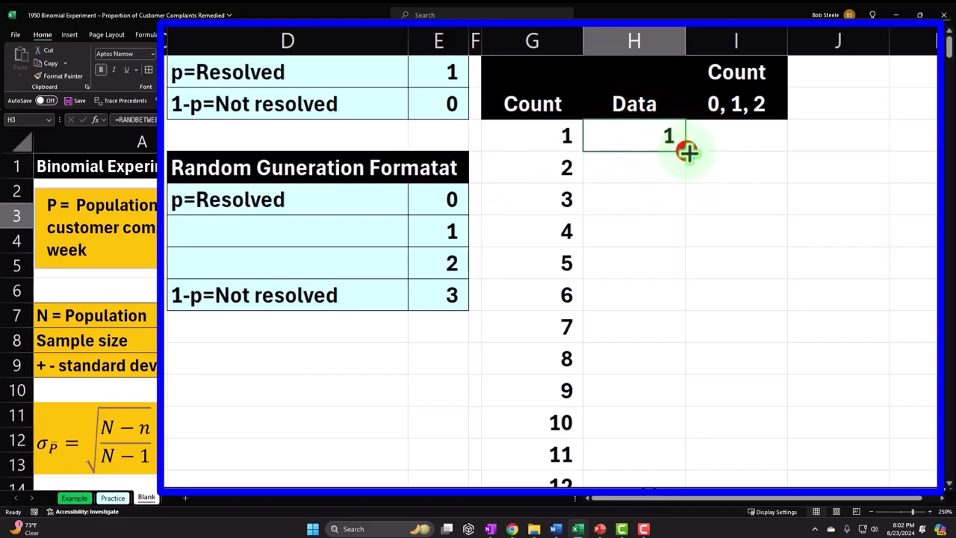
double_click(687, 150)
click(650, 139)
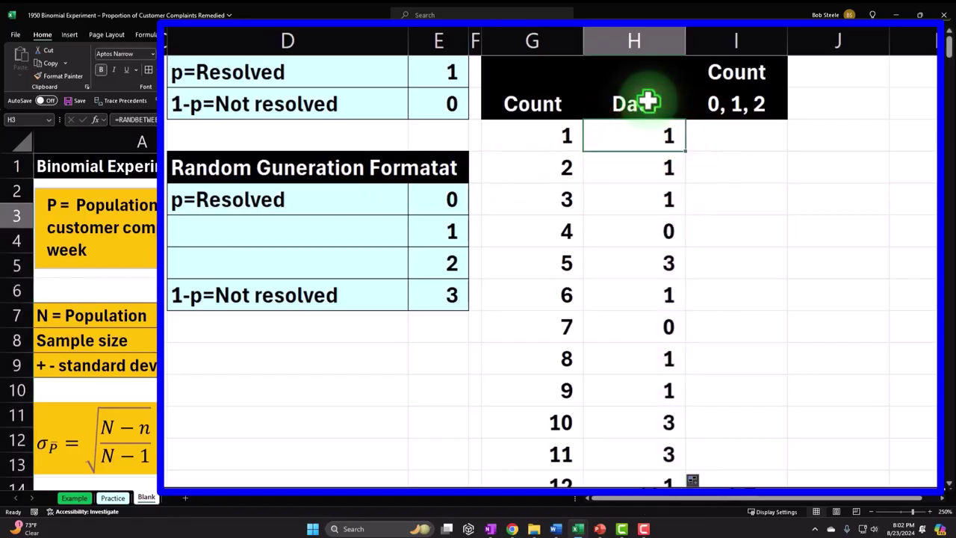
key(ctrl+shift+Down)
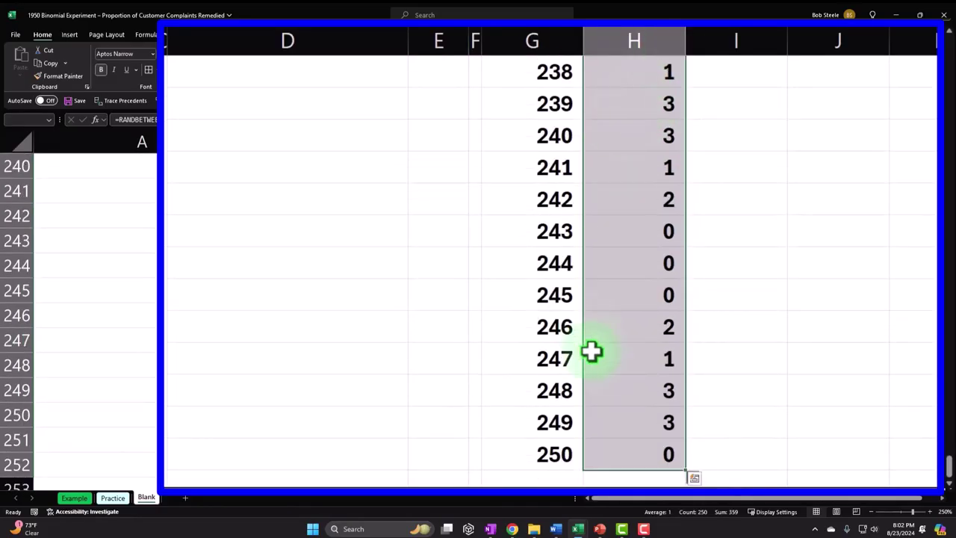
drag(948, 459, 947, 50)
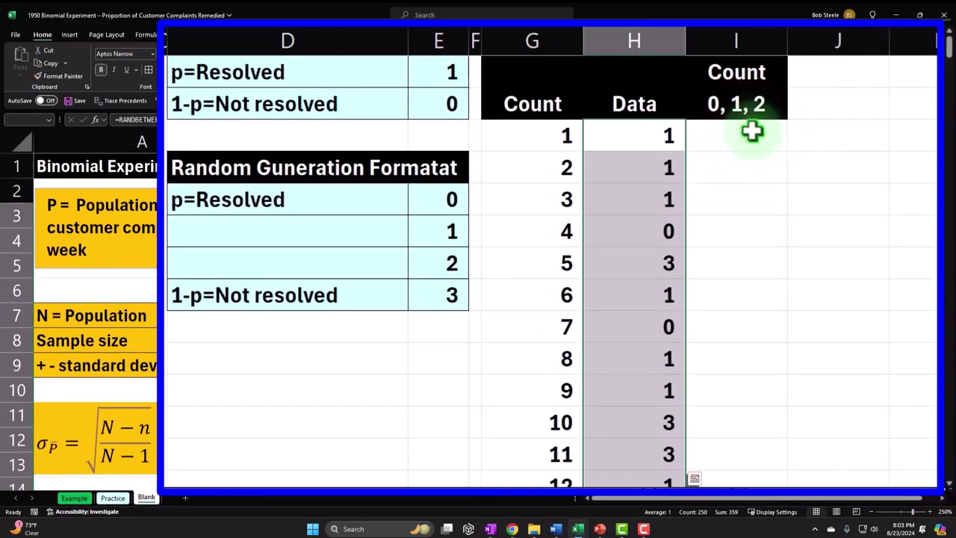
Examine the random values in the Data column against the resolved and not resolved keys in E5:E8
click(752, 131)
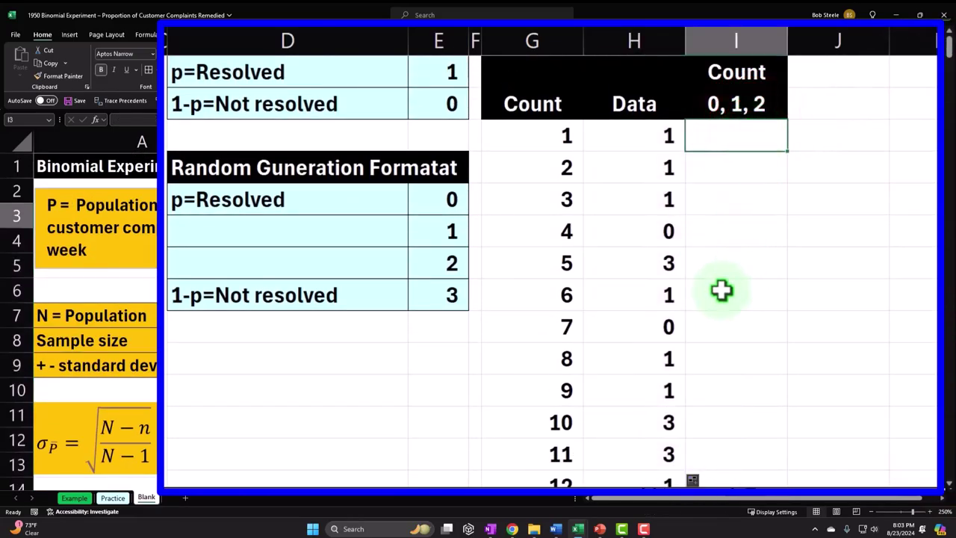
scroll(718, 292, down, 2)
scroll(717, 293, down, 3)
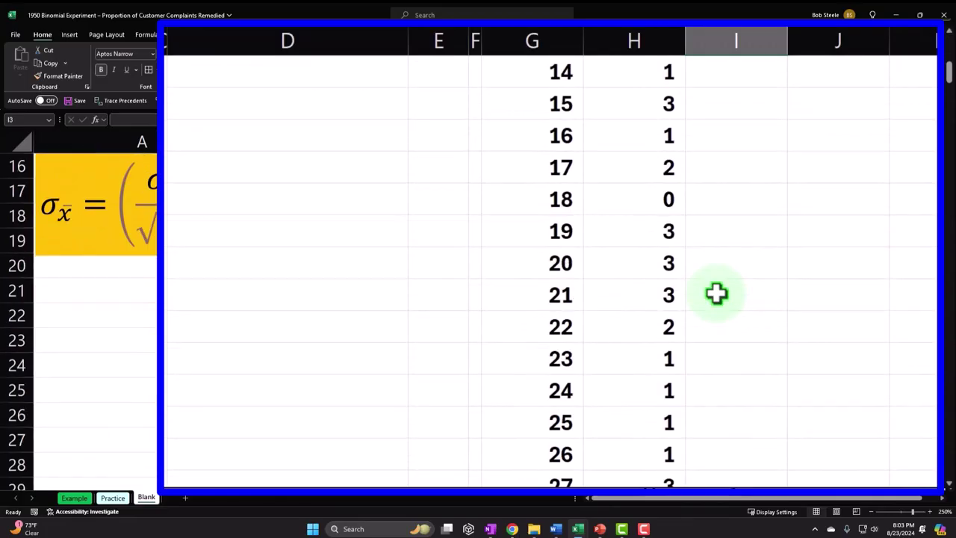
scroll(718, 293, up, 5)
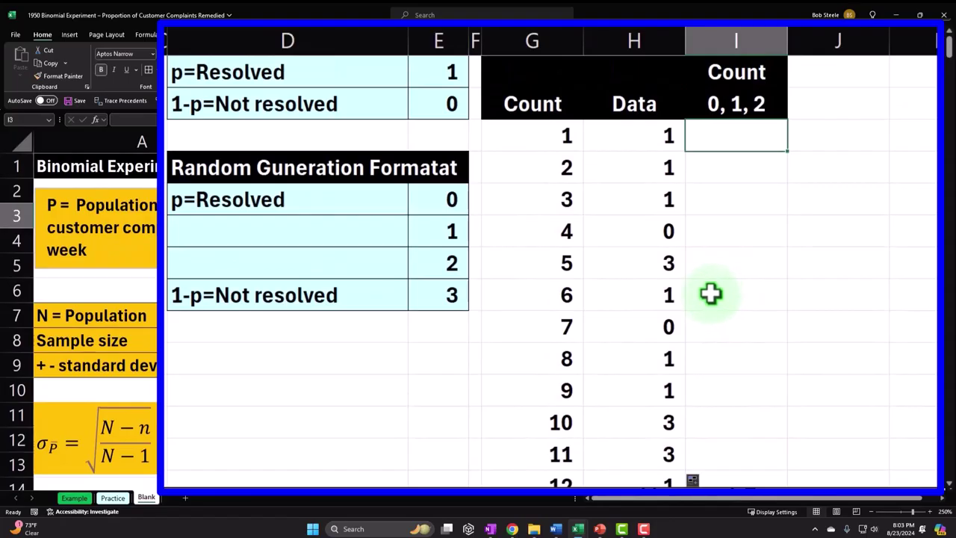
click(456, 74)
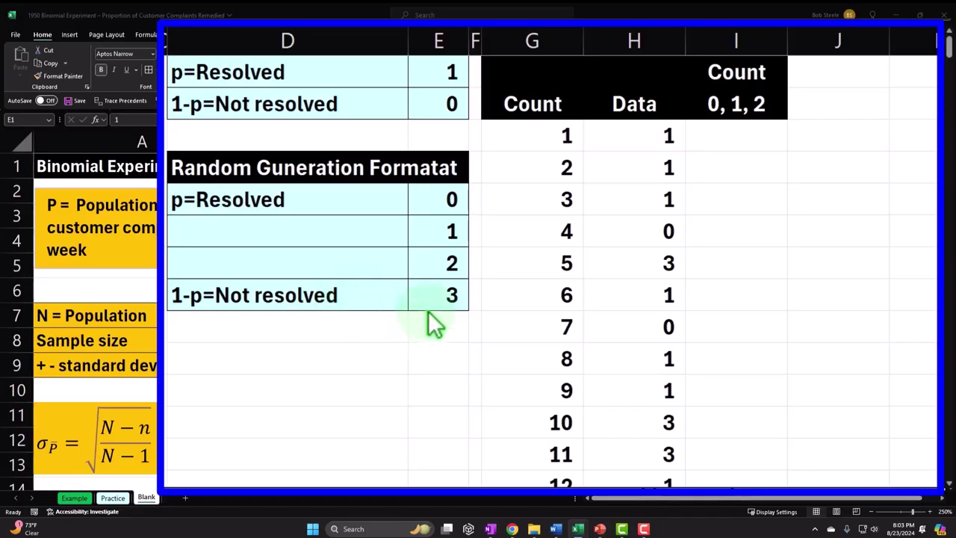
click(654, 258)
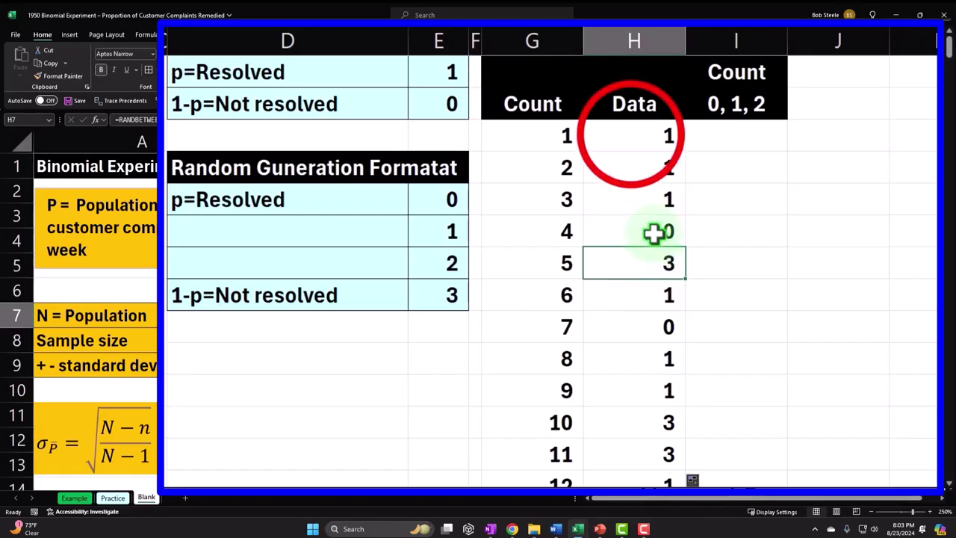
click(635, 134)
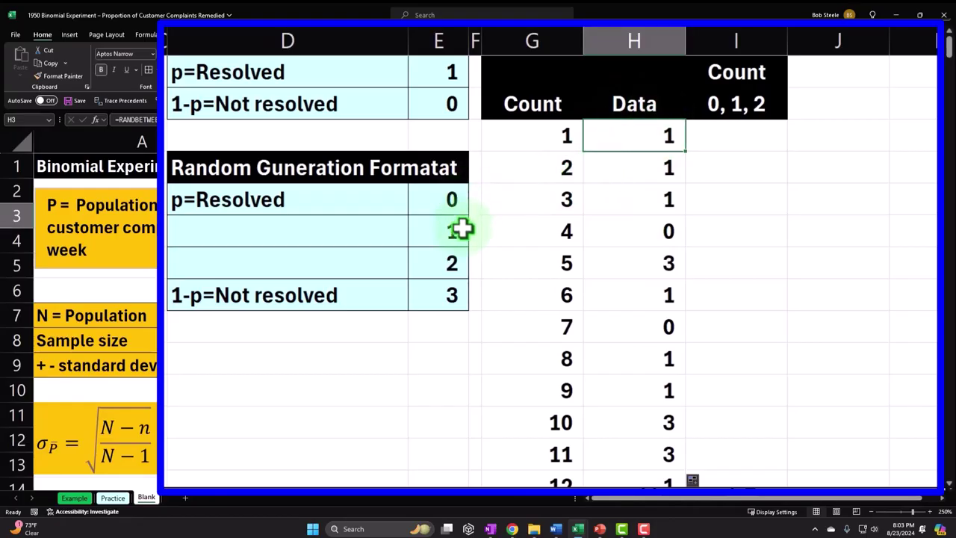
Review the first five random values in the Data column for how they should be tallied in the Count 0, 1, 2 column
click(725, 137)
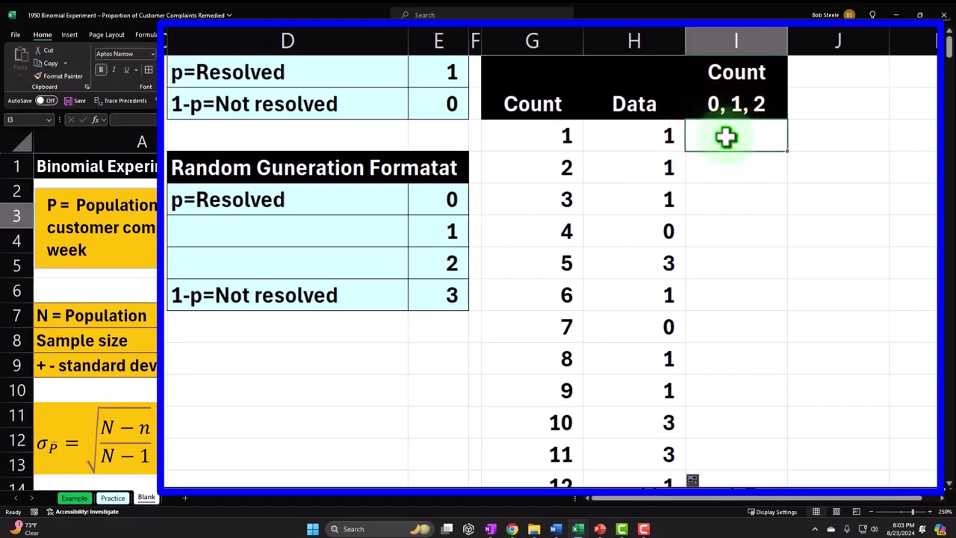
key(Left)
key(Down)
key(Down)
key(Down)
key(Down)
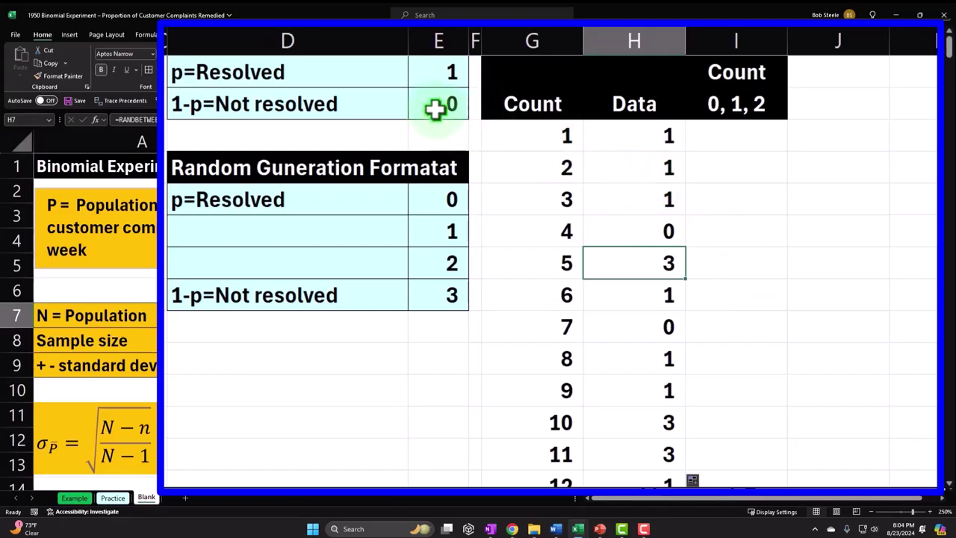
click(728, 148)
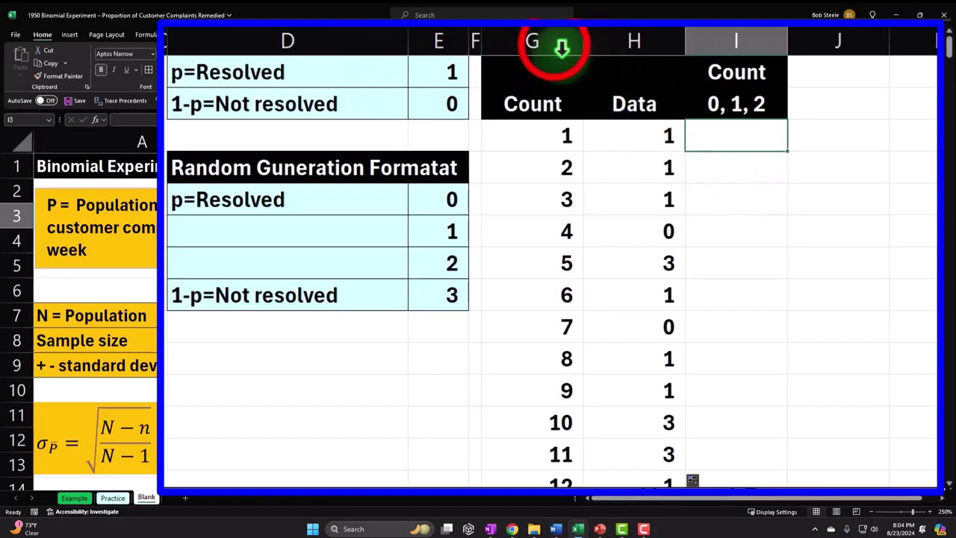
Autofit the widths of columns G through I to their contents
drag(557, 39, 701, 40)
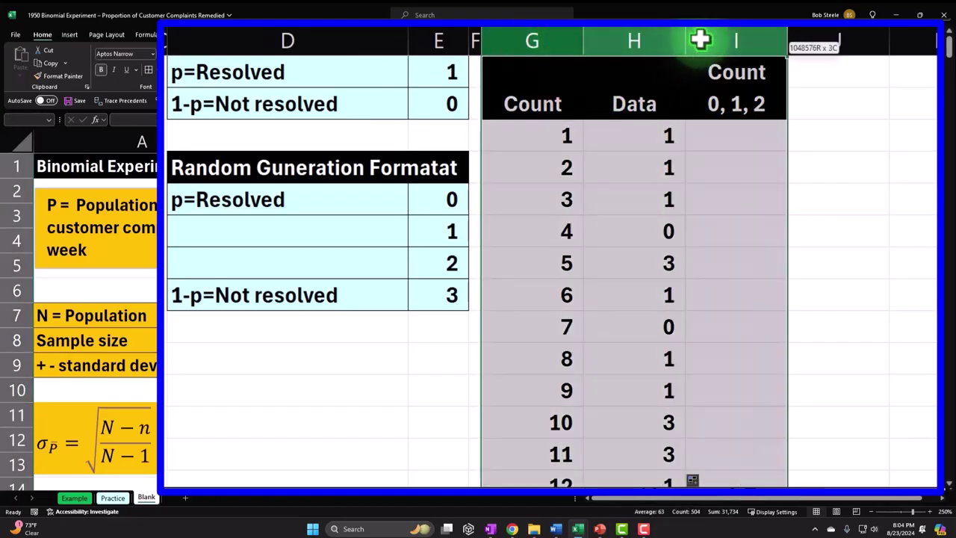
double_click(686, 39)
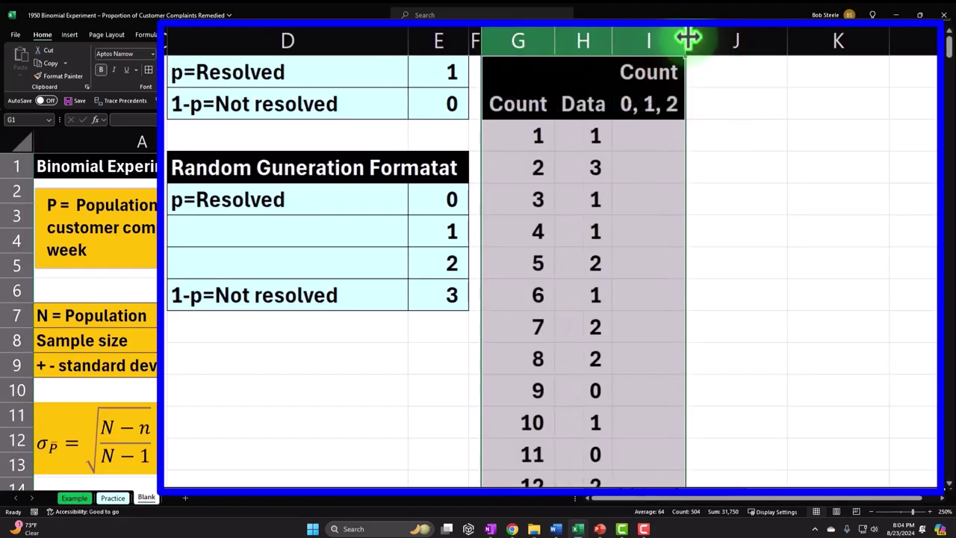
click(703, 161)
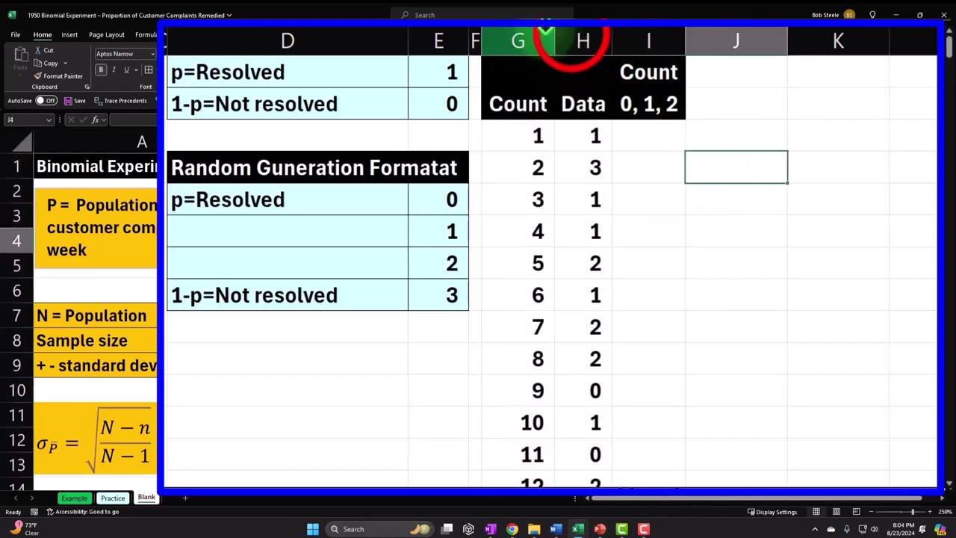
Widen the Data, trial Count and Count 0, 1, 2 columns slightly beyond their fitted widths
click(587, 41)
drag(613, 36, 619, 37)
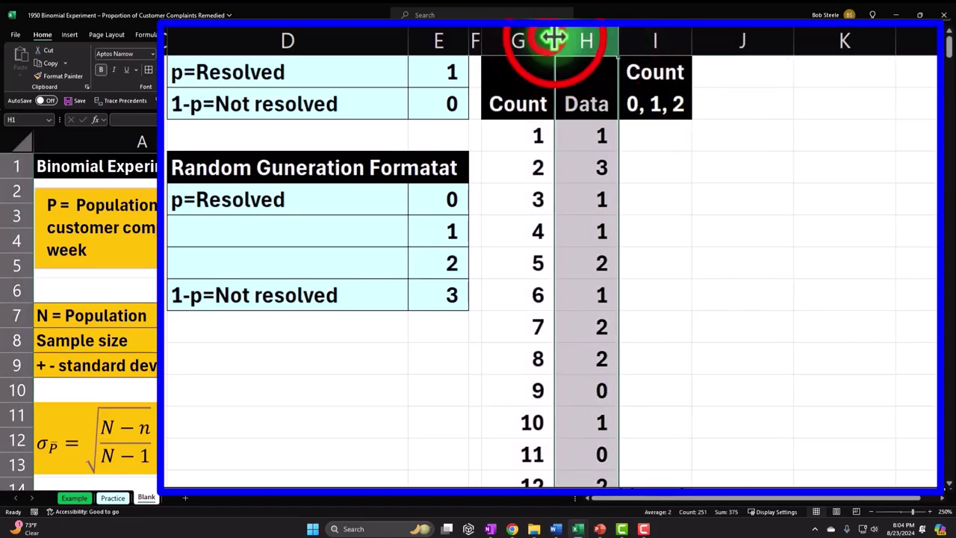
click(548, 39)
drag(555, 38, 561, 37)
click(682, 39)
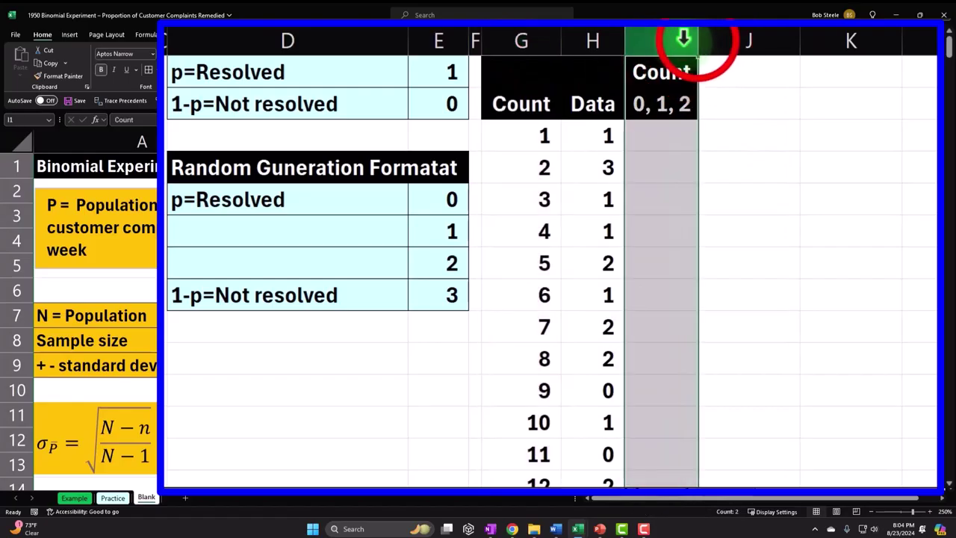
drag(699, 38, 703, 38)
click(667, 136)
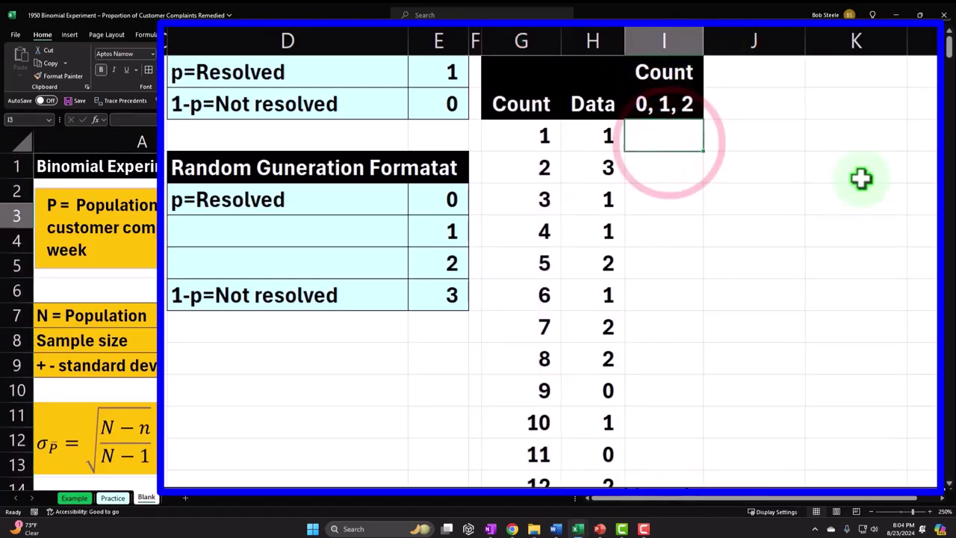
Compare the first trial's Data value in H3 with the result codes in E1:E2 and the random number keys in E5:E8
click(667, 133)
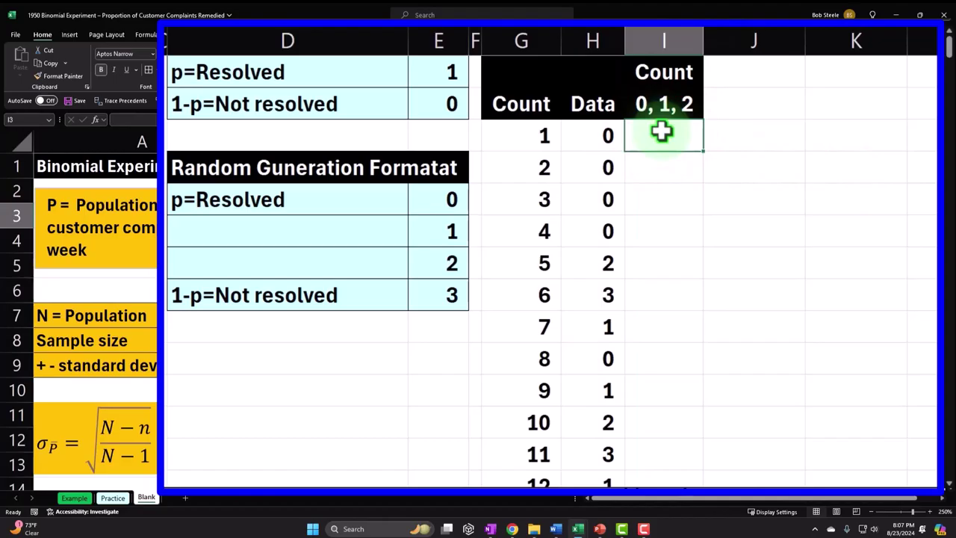
click(437, 71)
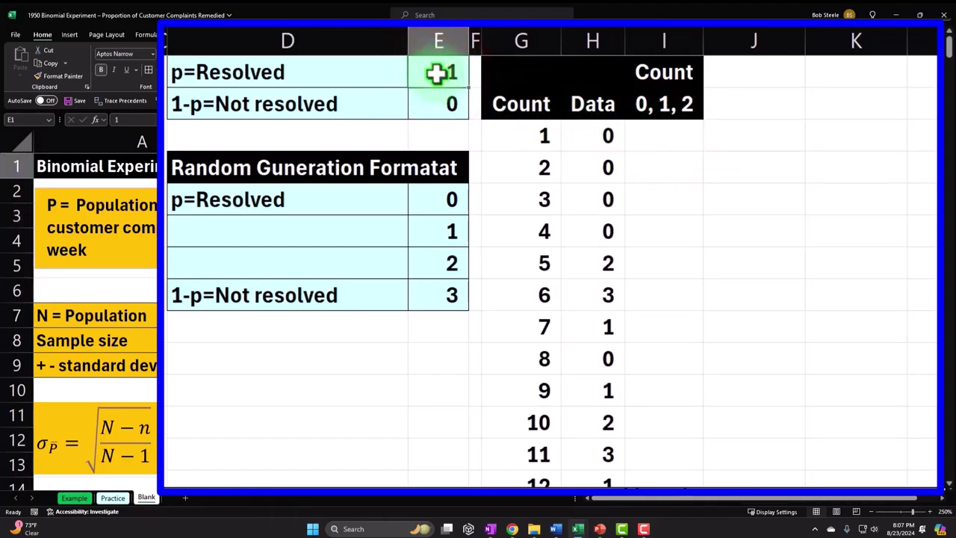
click(454, 106)
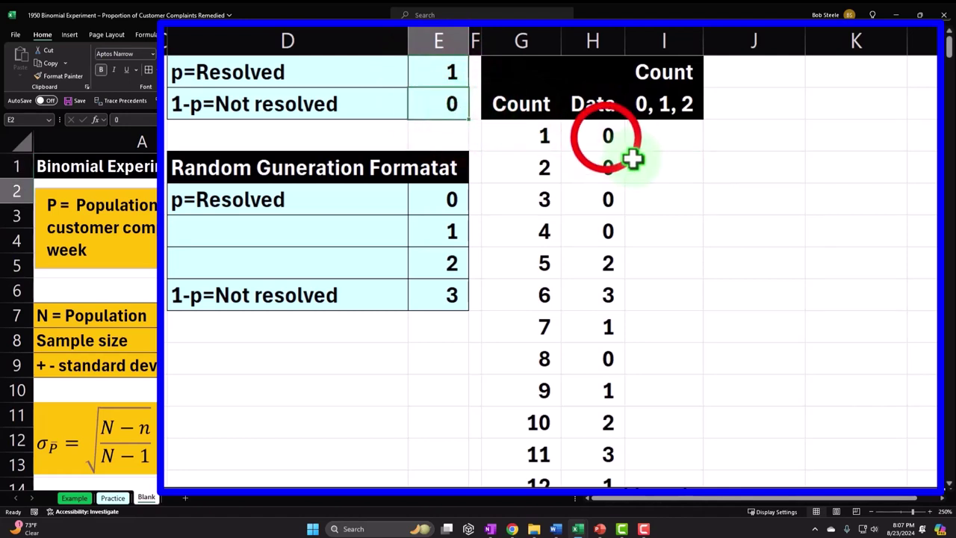
click(606, 137)
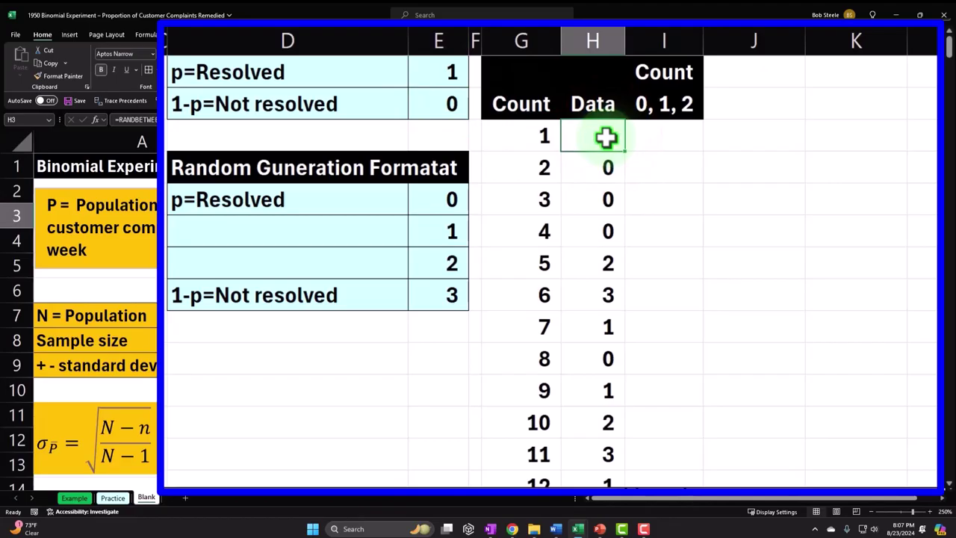
click(447, 190)
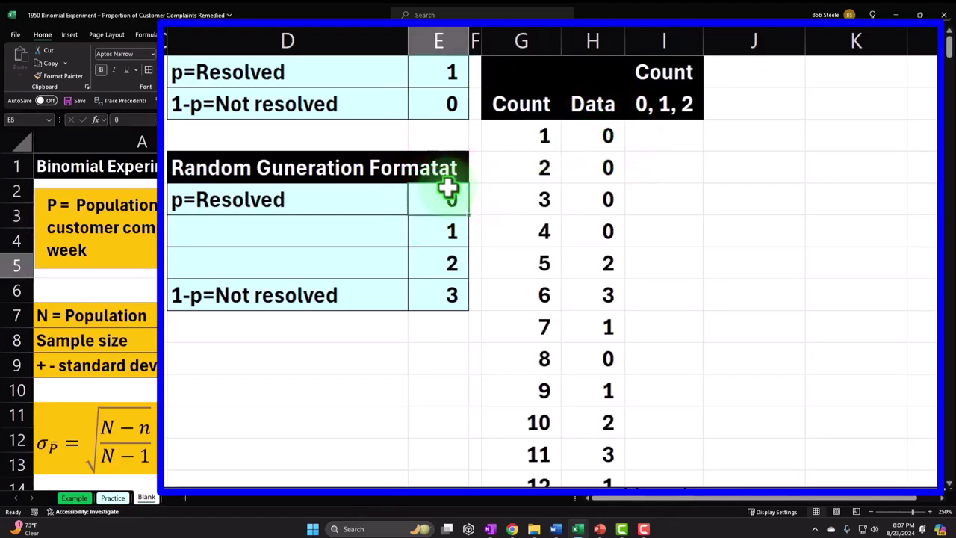
key(Down)
key(Down)
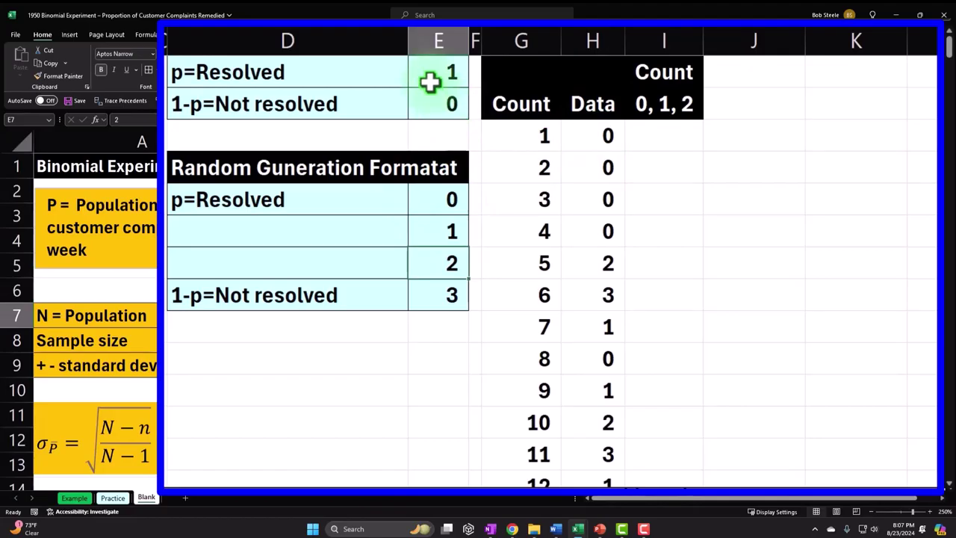
click(437, 293)
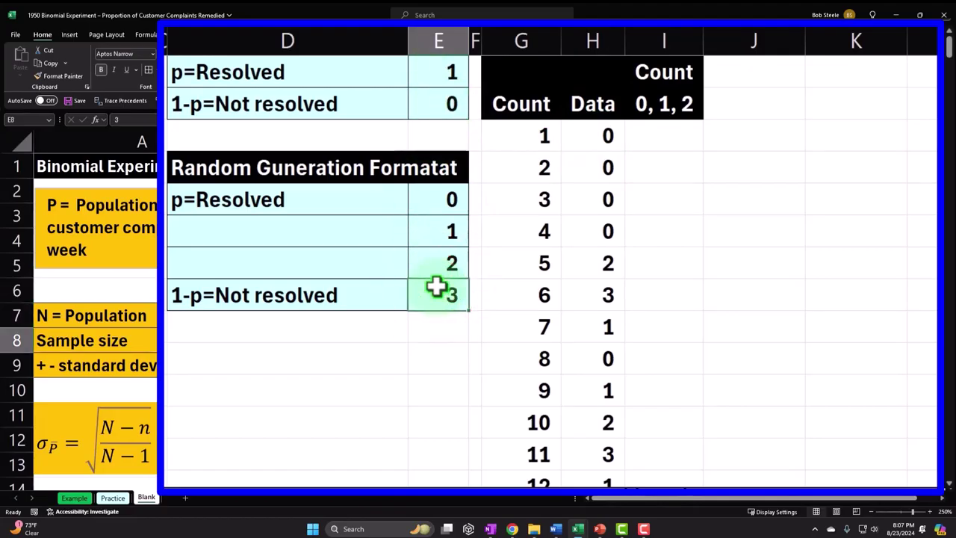
click(644, 139)
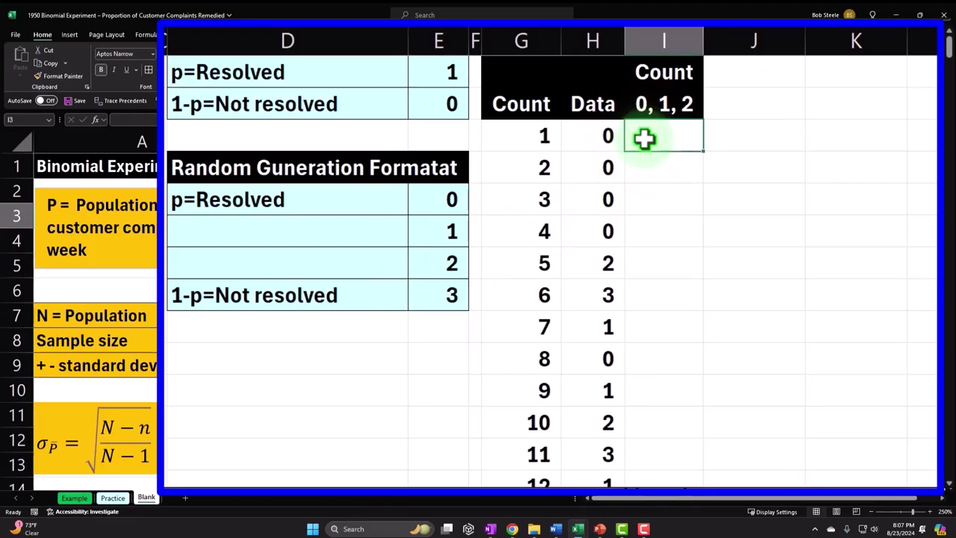
click(608, 137)
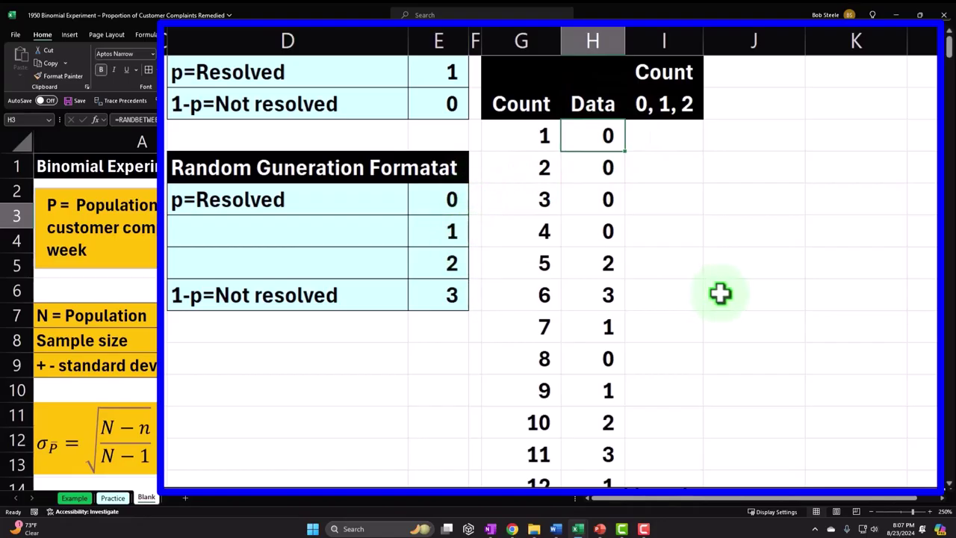
Begin the formula in I3 with =COUNTIF(H3,E5) to count trial 1 when its value matches the first resolved key
click(676, 139)
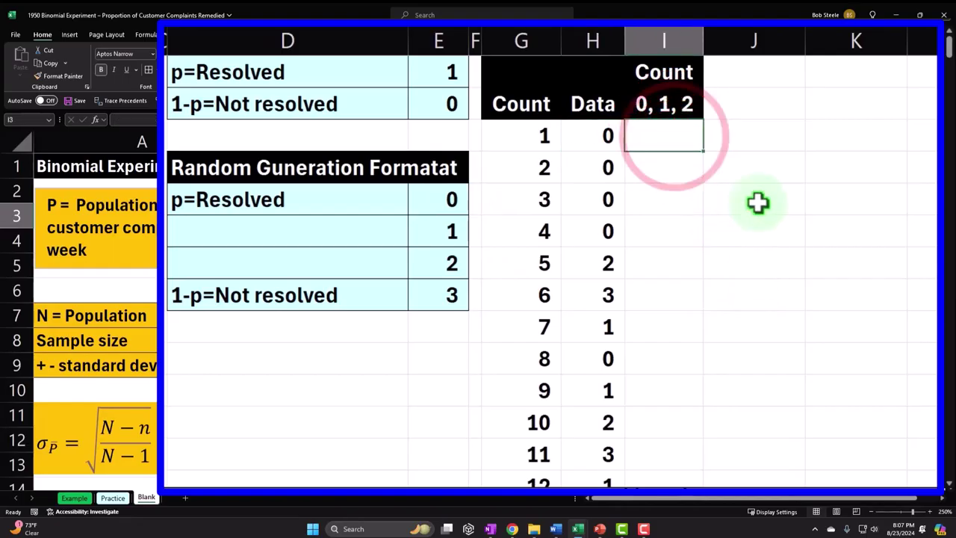
text(=)
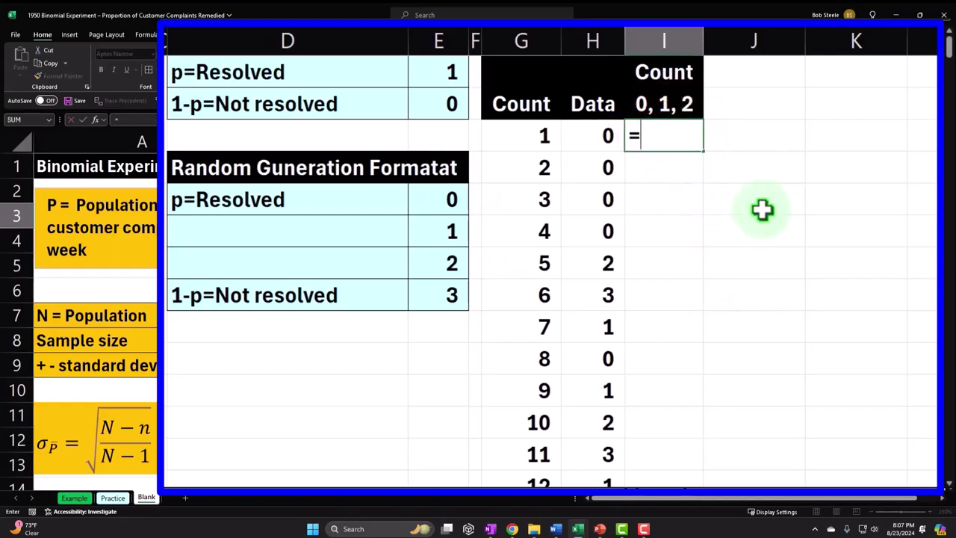
text(countif()
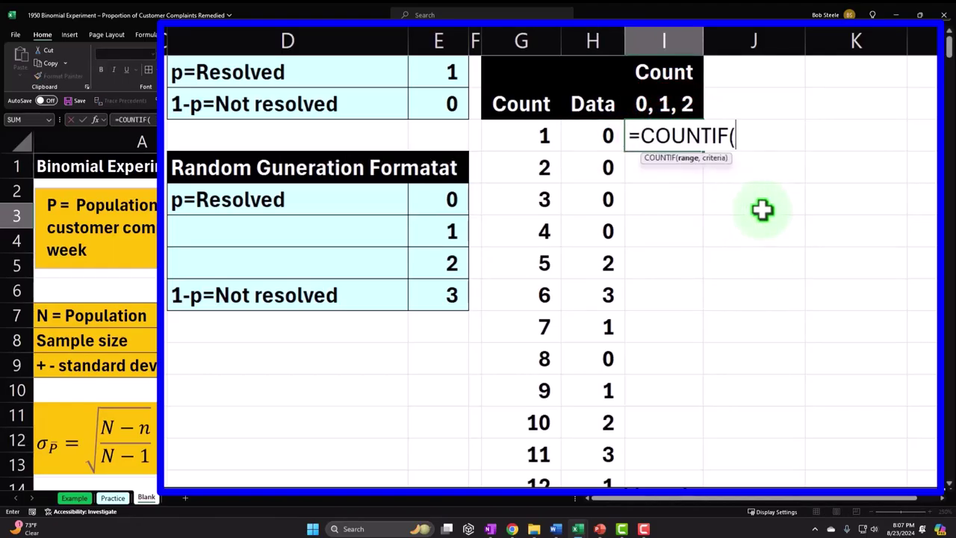
click(602, 134)
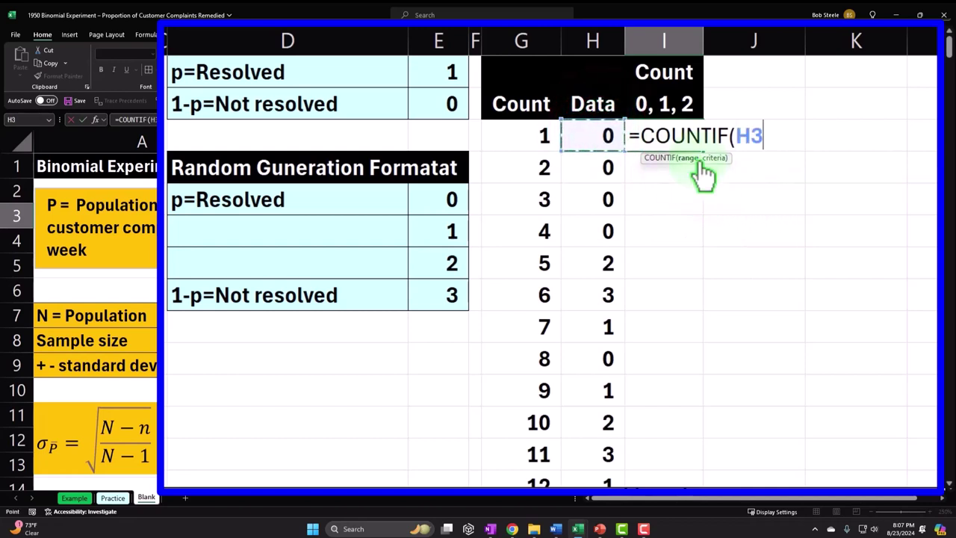
text(,)
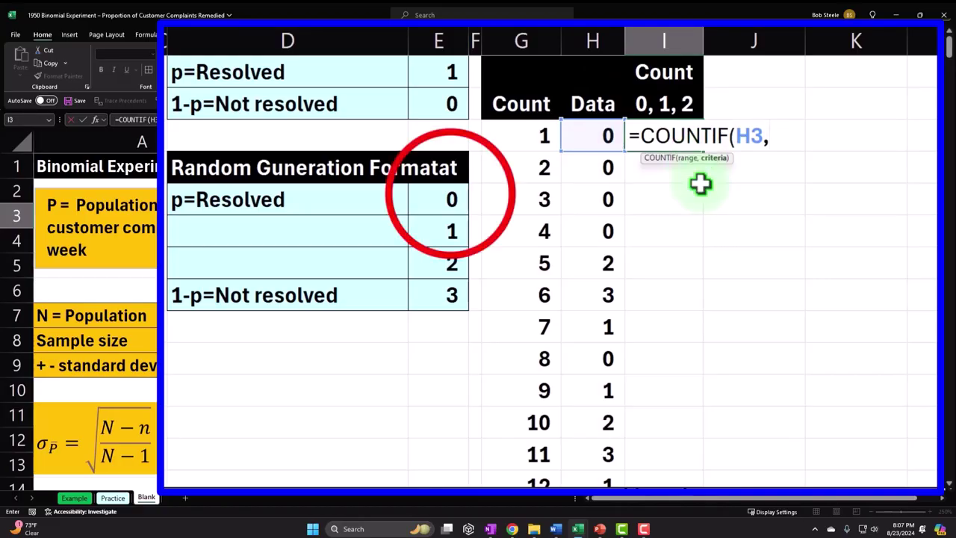
click(448, 194)
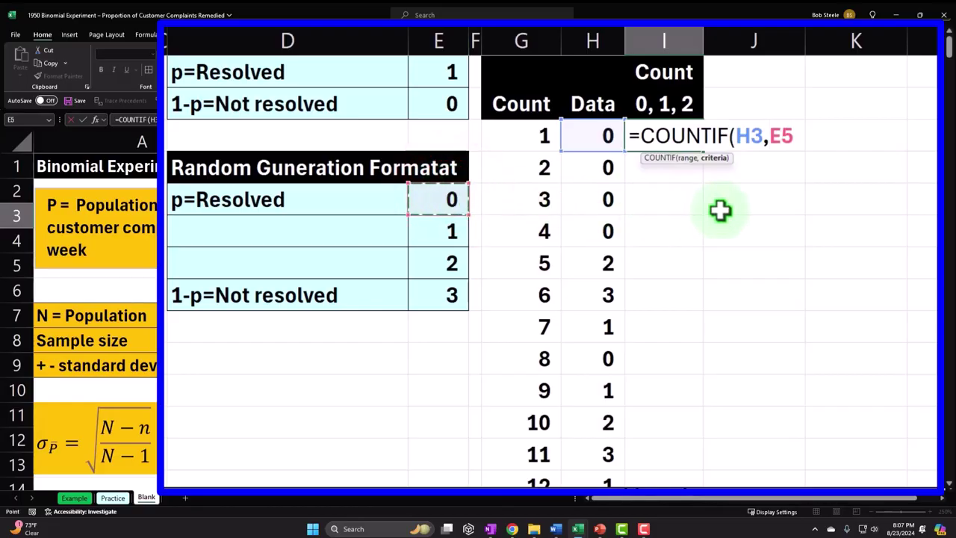
text())
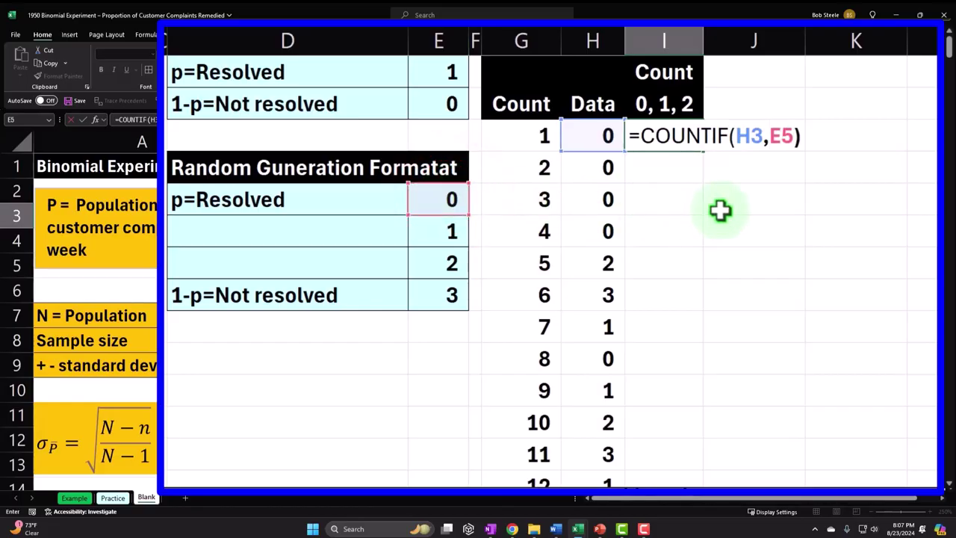
Extend the I3 formula with +COUNTIF(H3,E6) to also count the second resolved key
text(+countif)
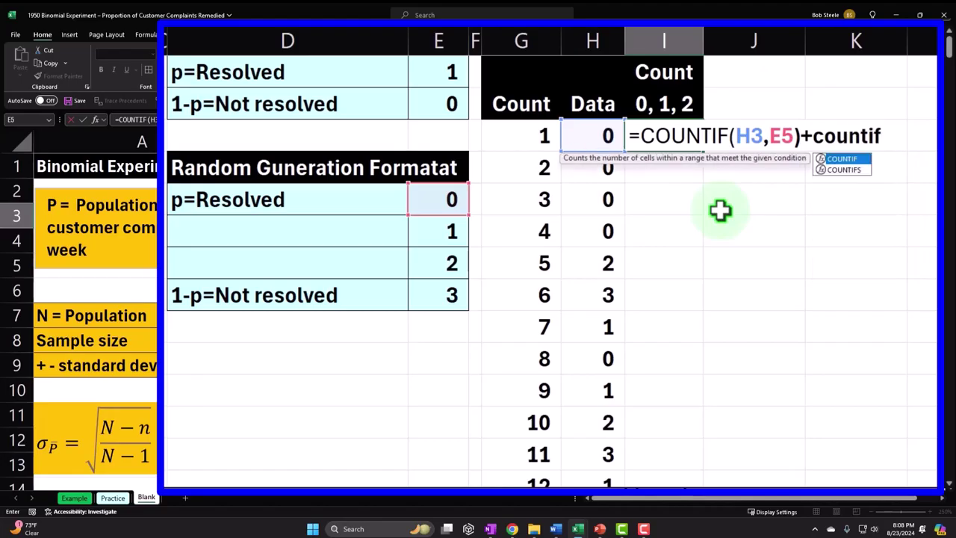
key(Tab)
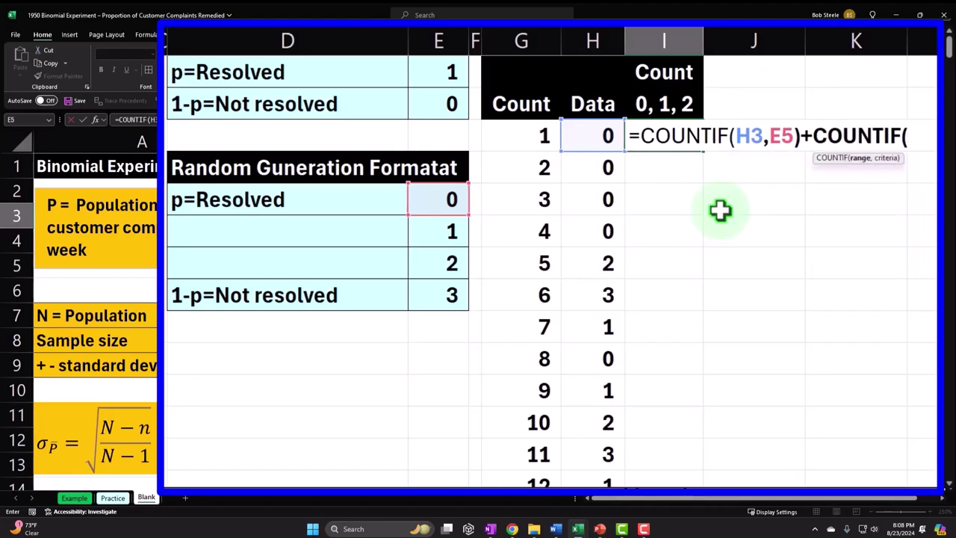
click(588, 139)
text(,)
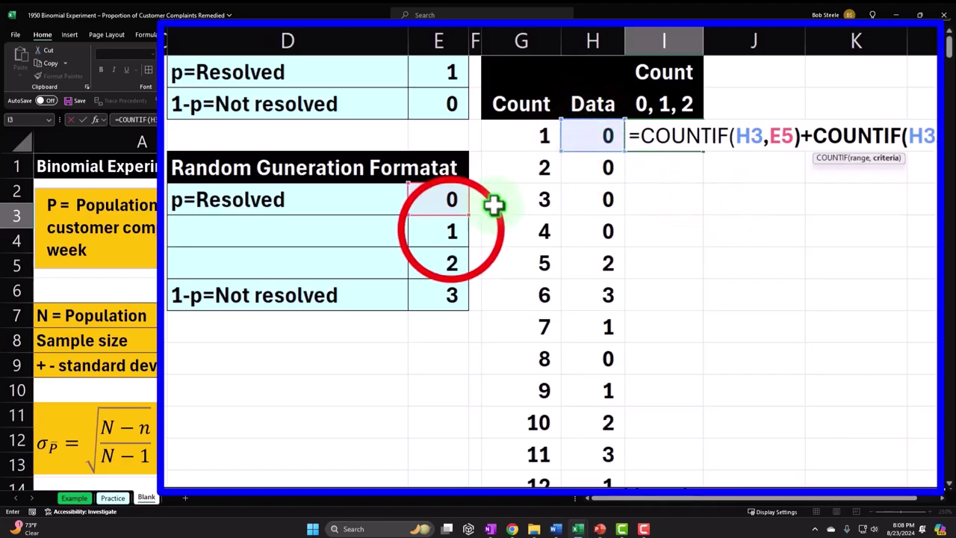
click(452, 228)
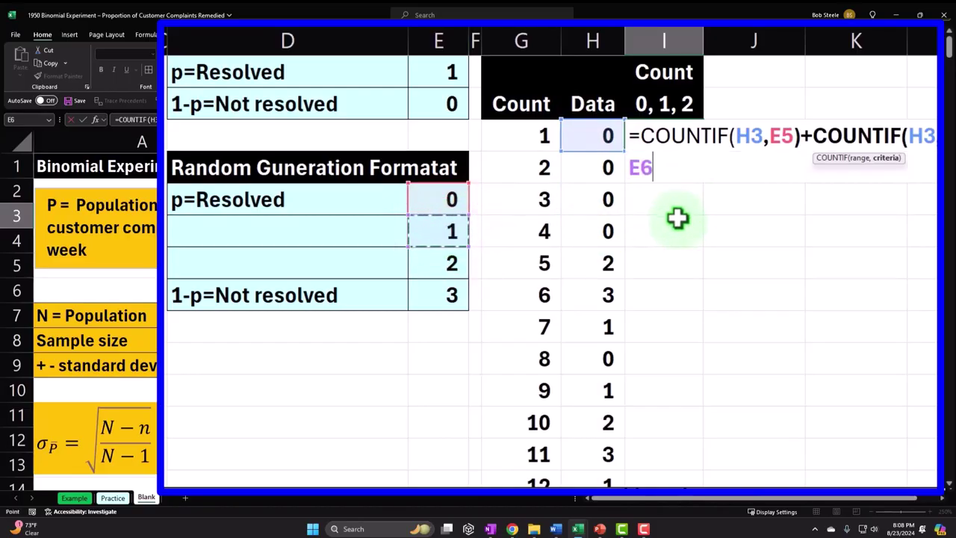
text()+)
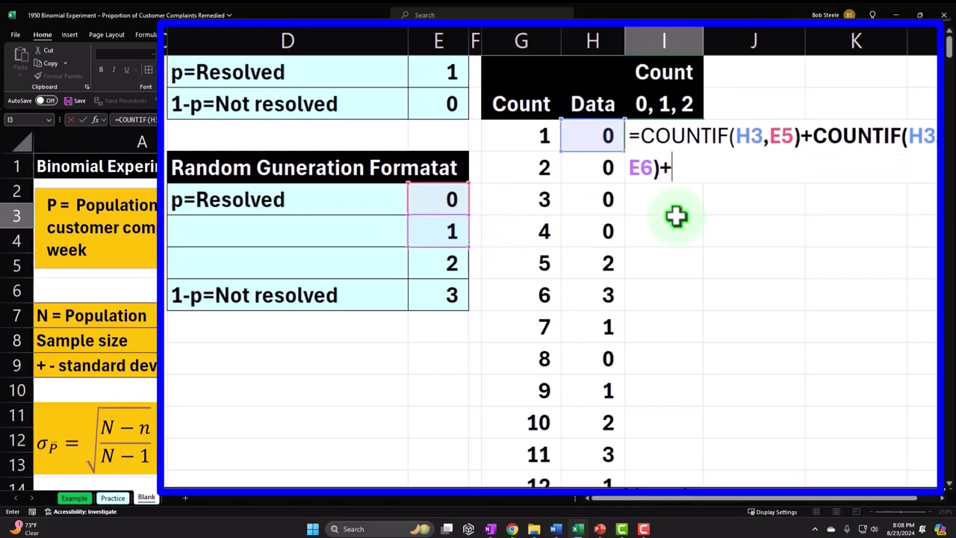
Complete the I3 formula with a third term, COUNTIF(H3,E7), for the last resolved key and enter it
text(countif)
key(Tab)
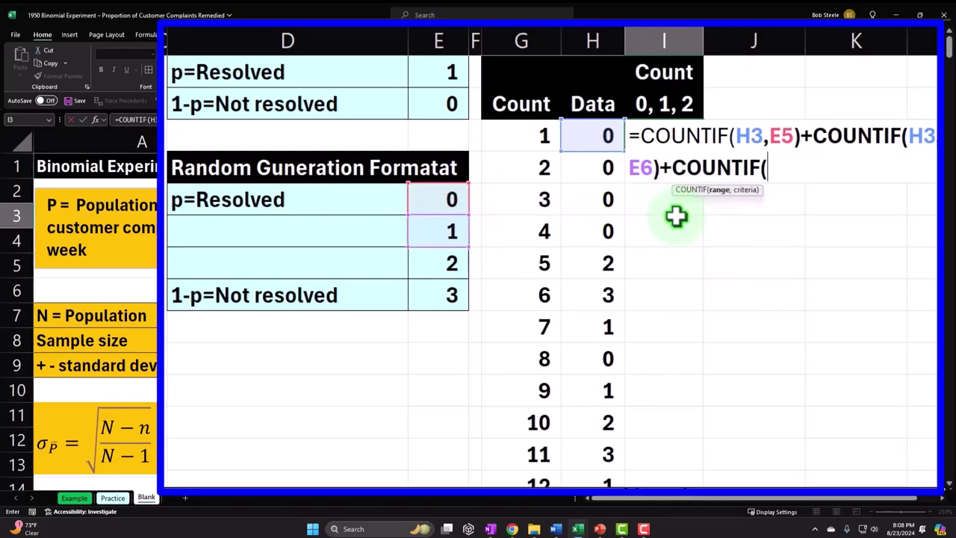
click(597, 138)
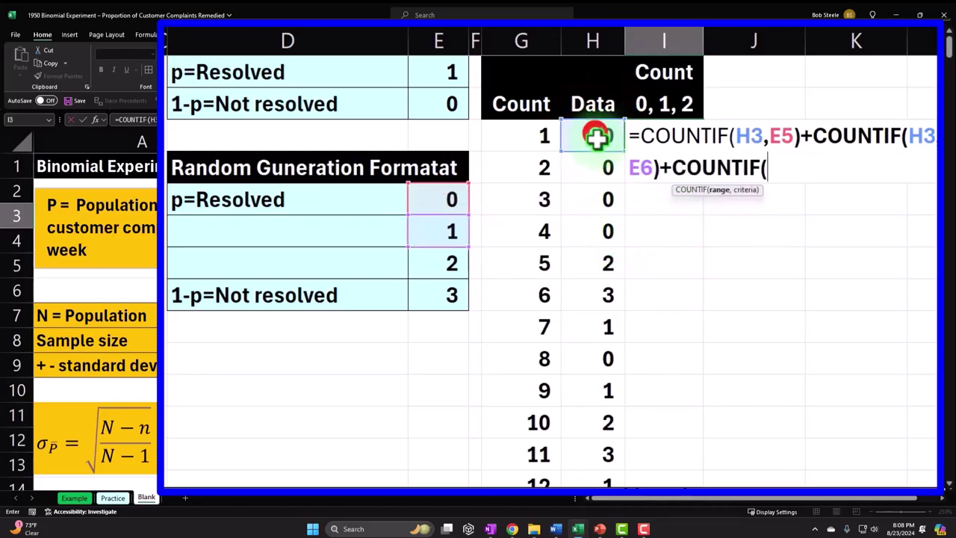
text(,)
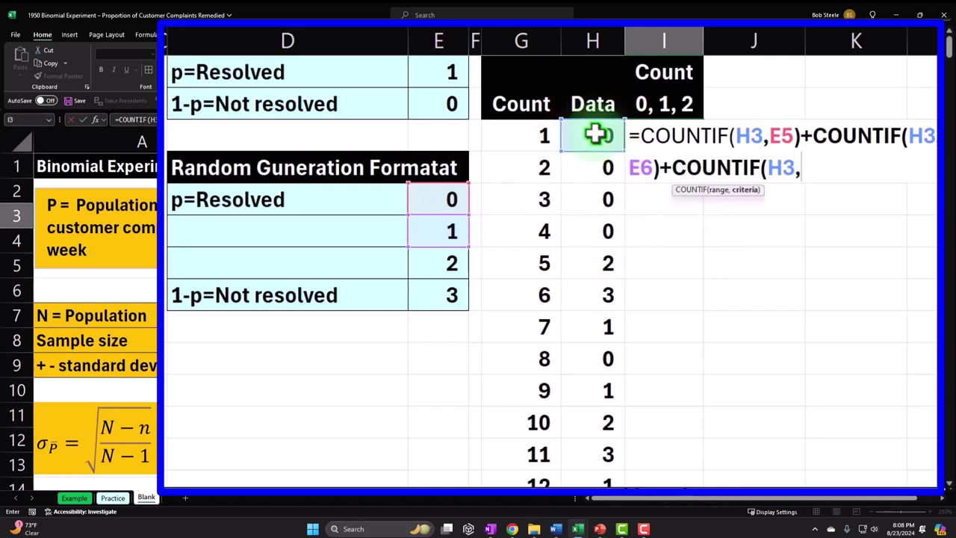
click(449, 271)
text())
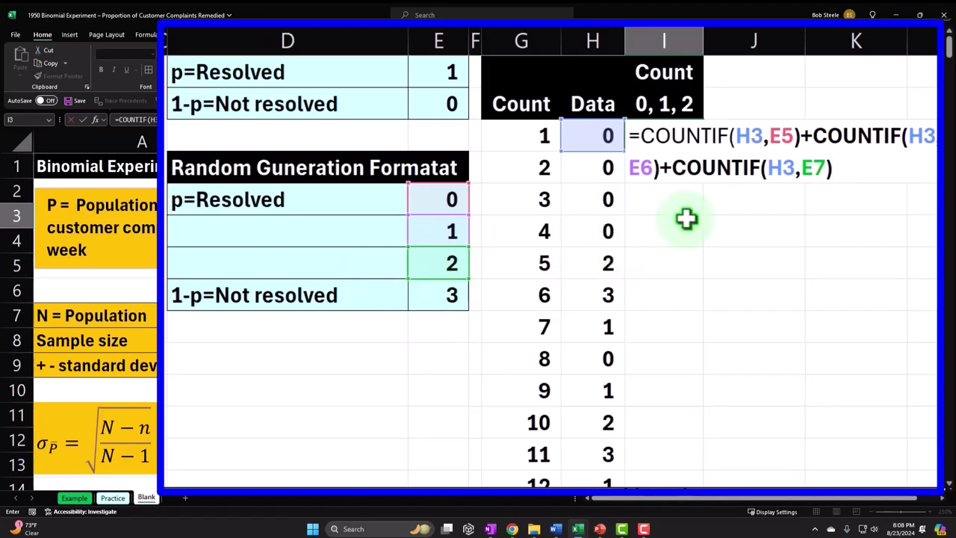
key(Return)
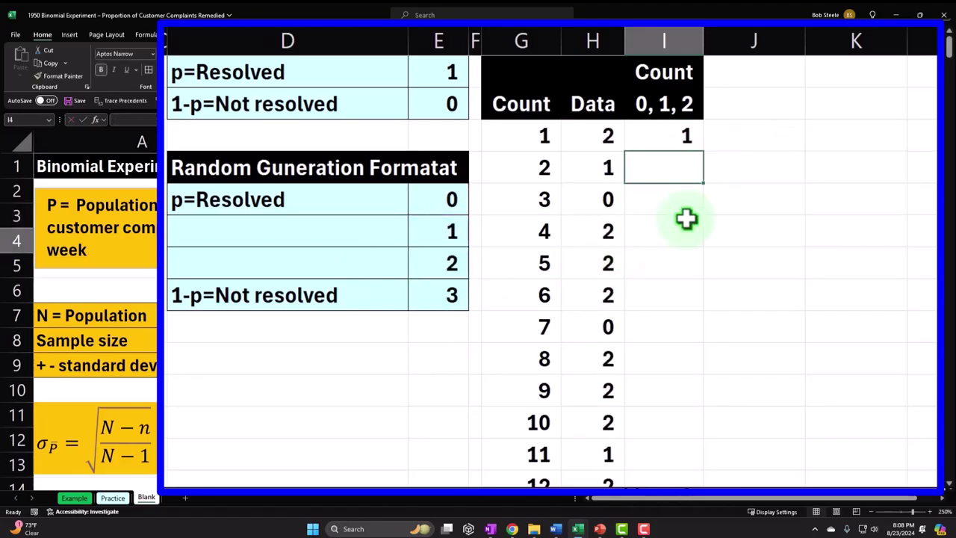
Make the E5, E6 and E7 references in the I3 COUNTIF formula absolute and copy the formula down to all 250 trials
click(595, 133)
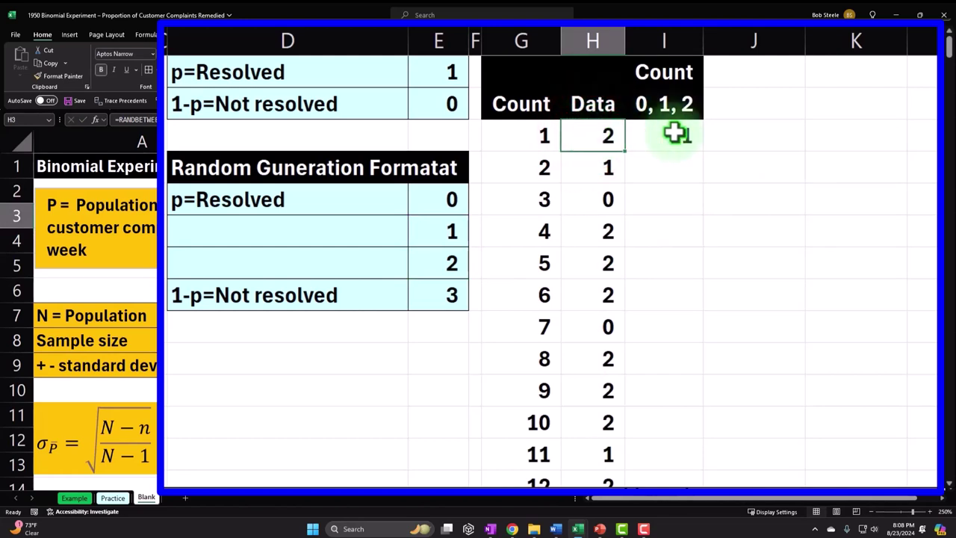
click(676, 133)
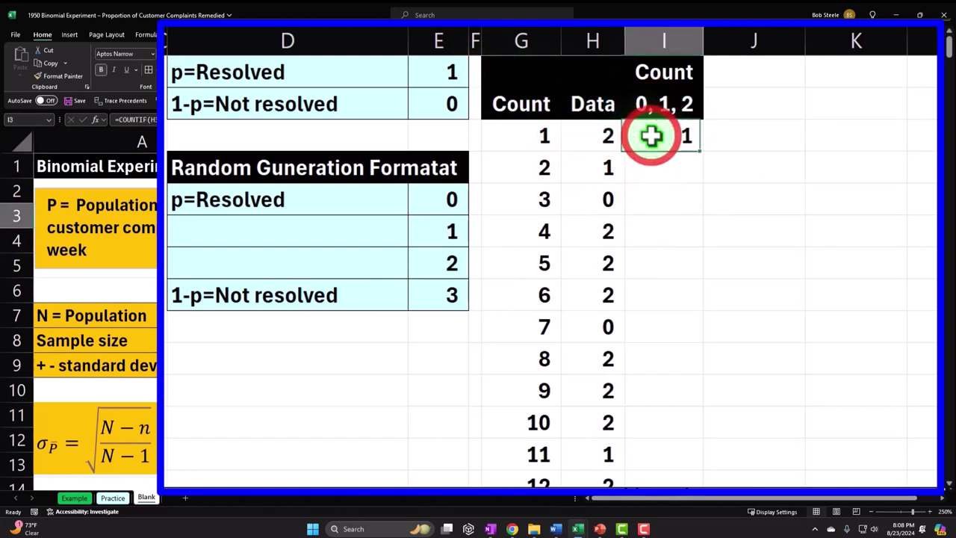
double_click(652, 135)
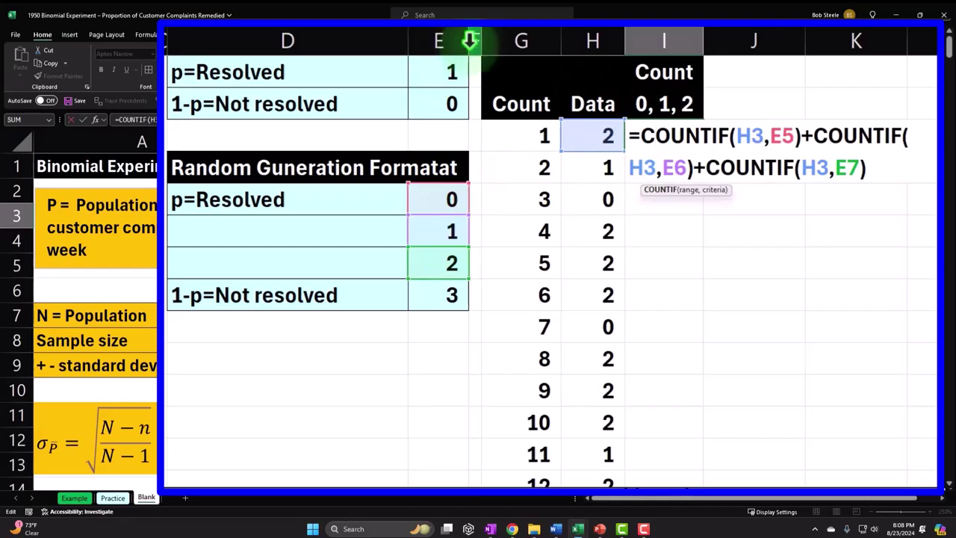
click(782, 134)
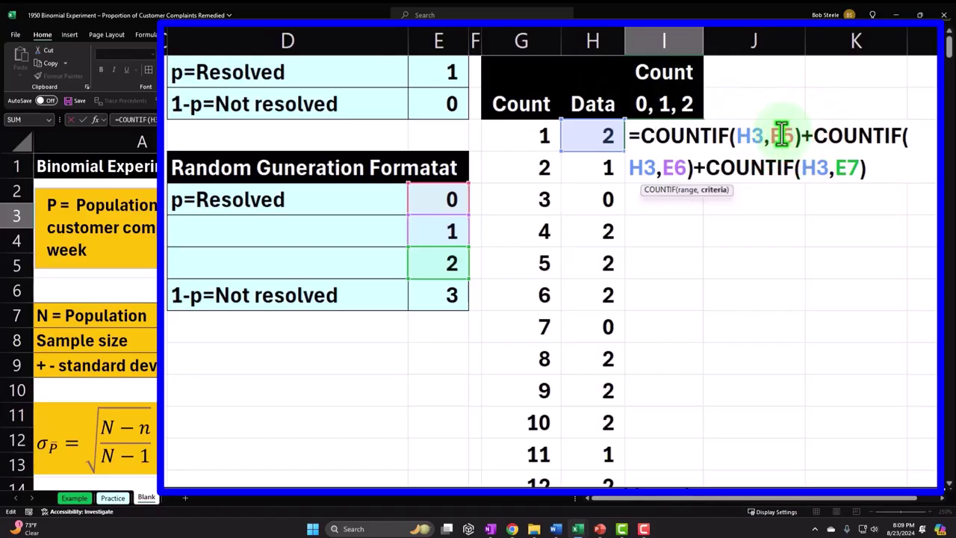
key(F4)
click(675, 170)
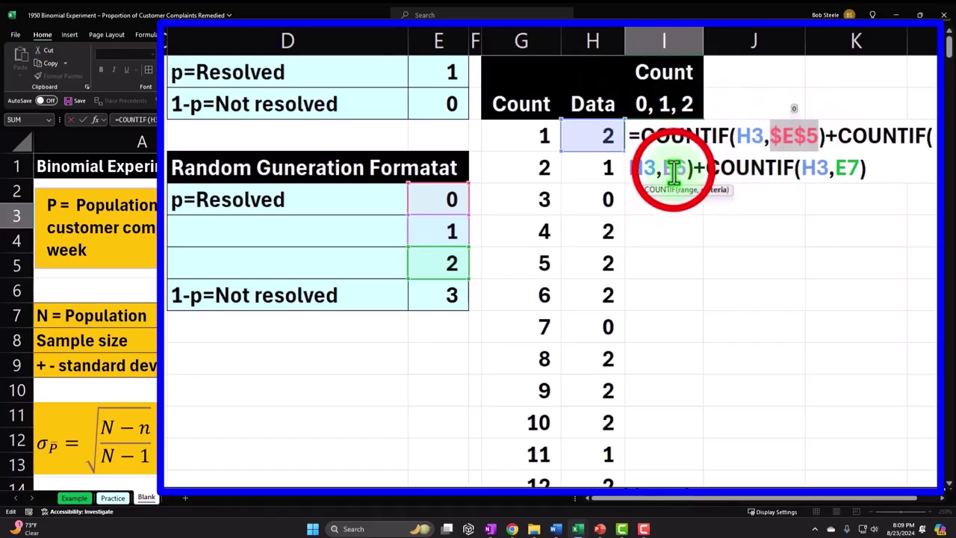
key(F4)
click(870, 168)
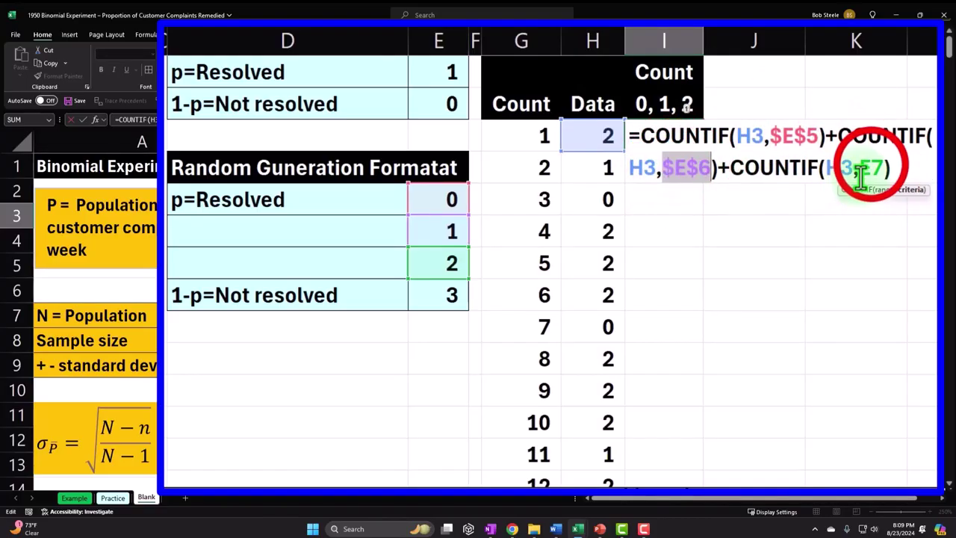
key(F4)
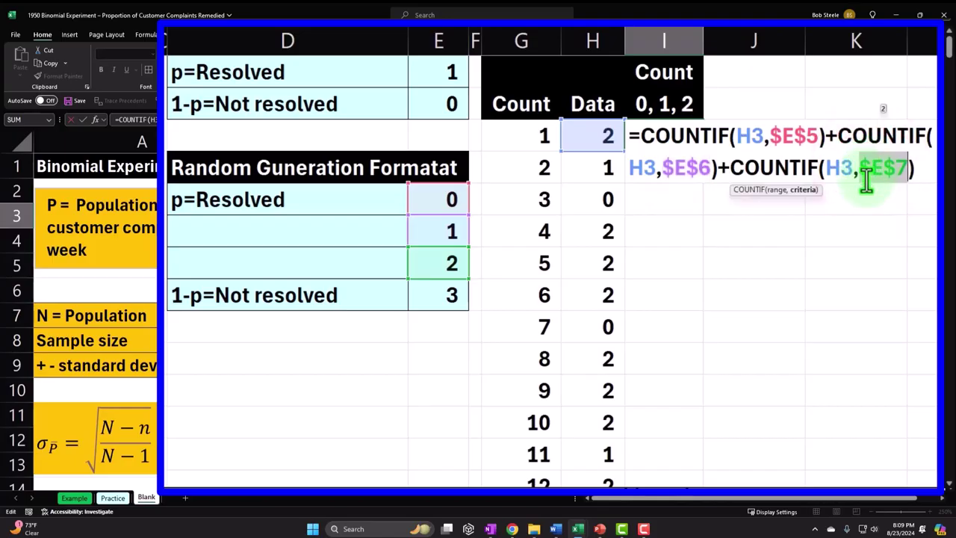
key(Return)
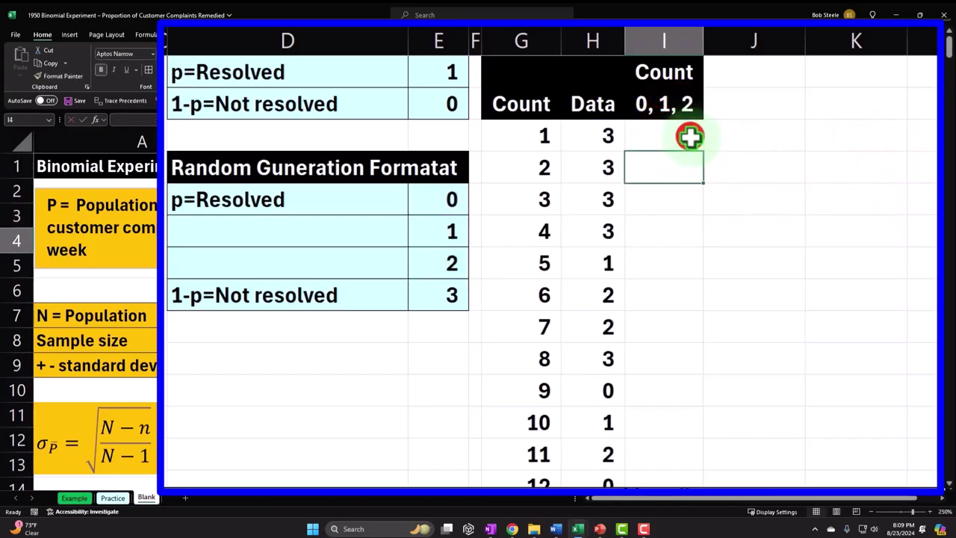
click(689, 136)
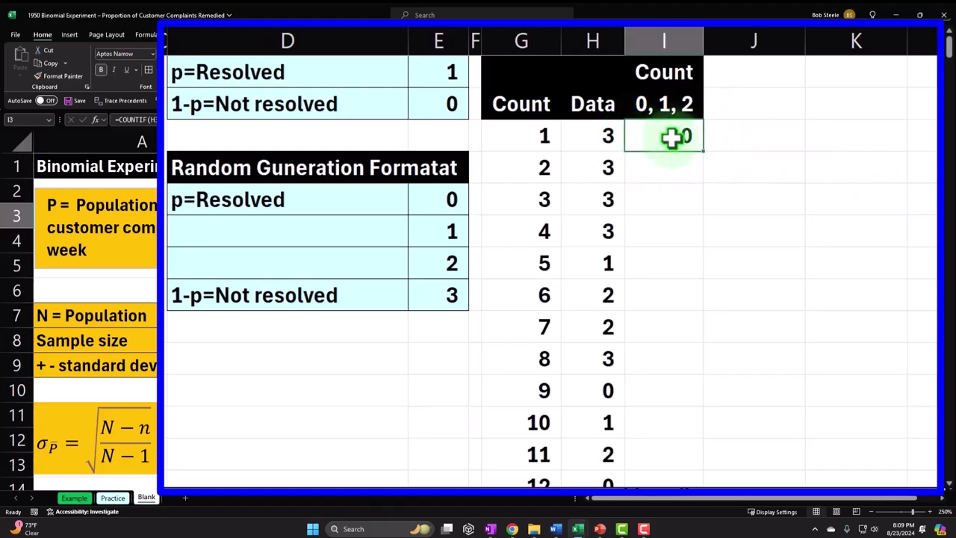
double_click(703, 151)
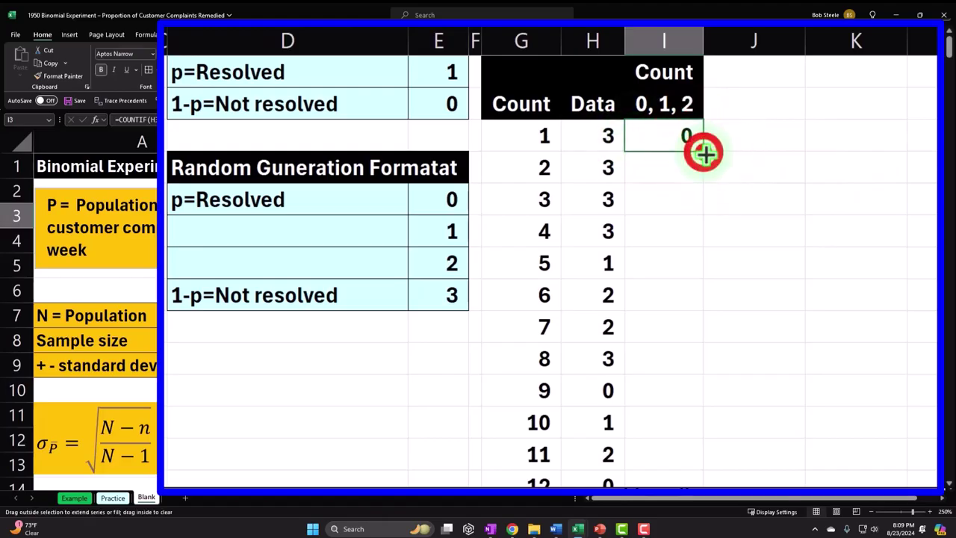
Check row by row that each of the first trials' Data values matches its result in the Count 0, 1, 2 column
click(619, 134)
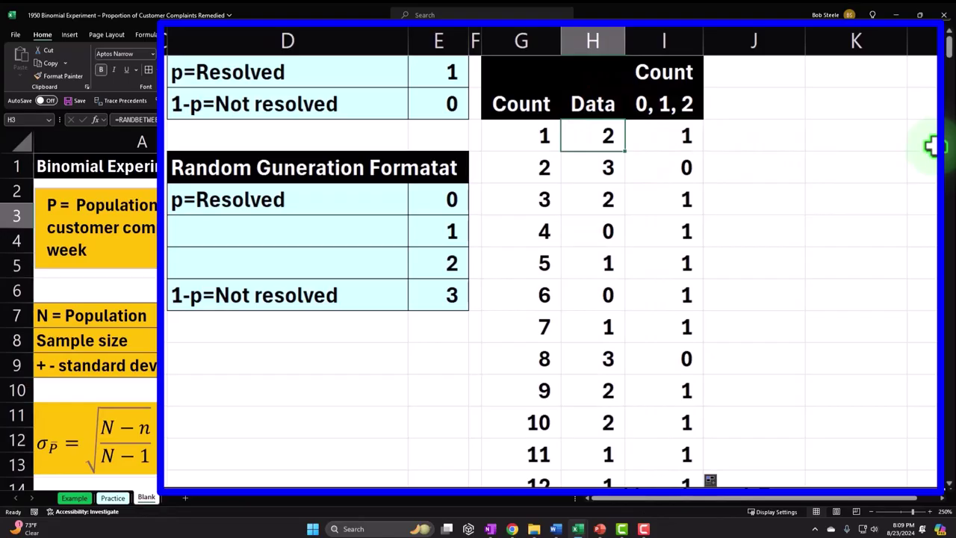
key(Right)
key(Down)
key(Left)
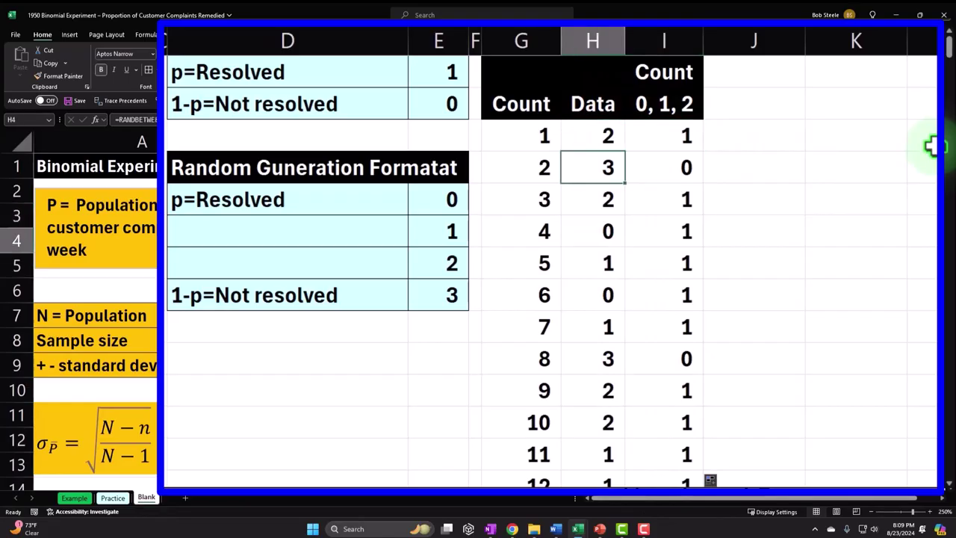
key(Right)
key(Down)
key(Left)
key(Right)
key(Down)
key(Left)
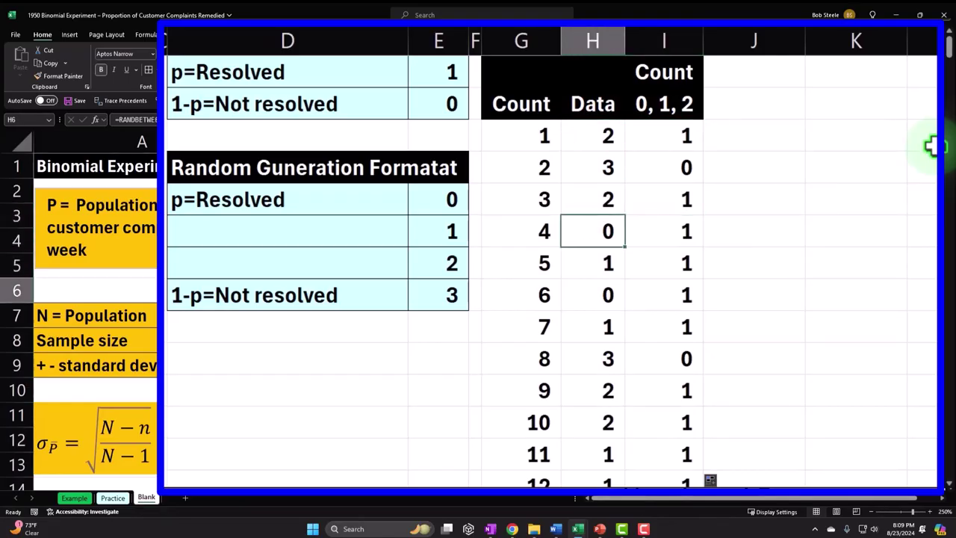
key(Down)
key(Right)
key(Down)
key(Left)
key(Right)
key(Down)
key(Left)
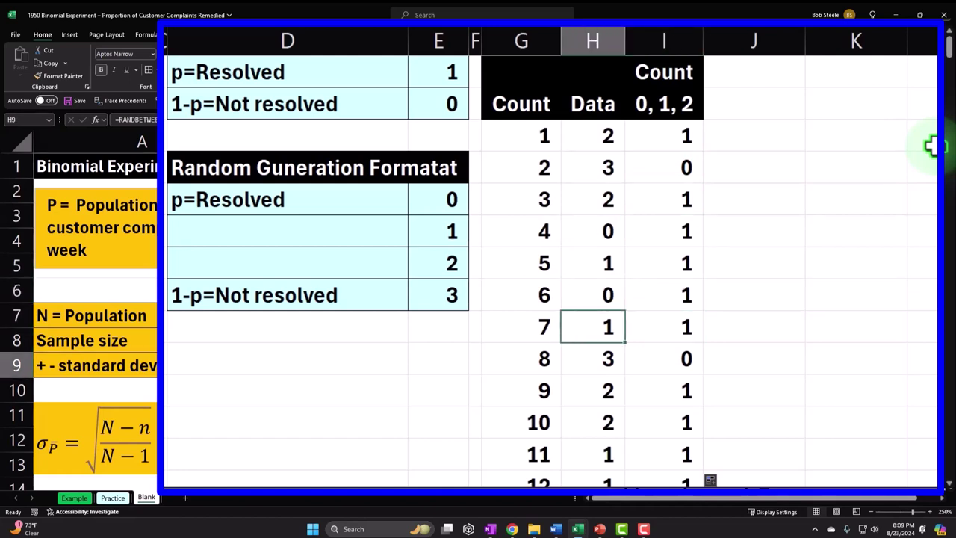
key(Right)
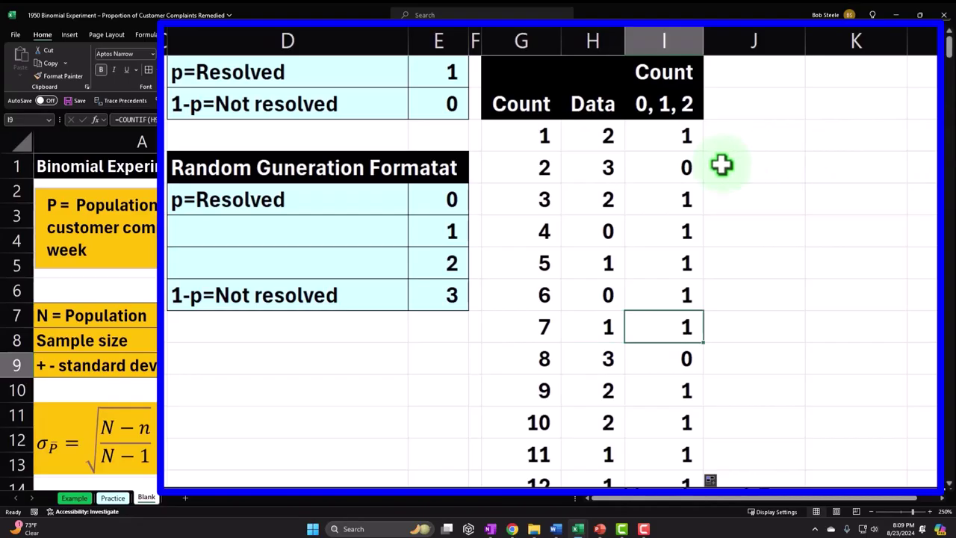
click(608, 359)
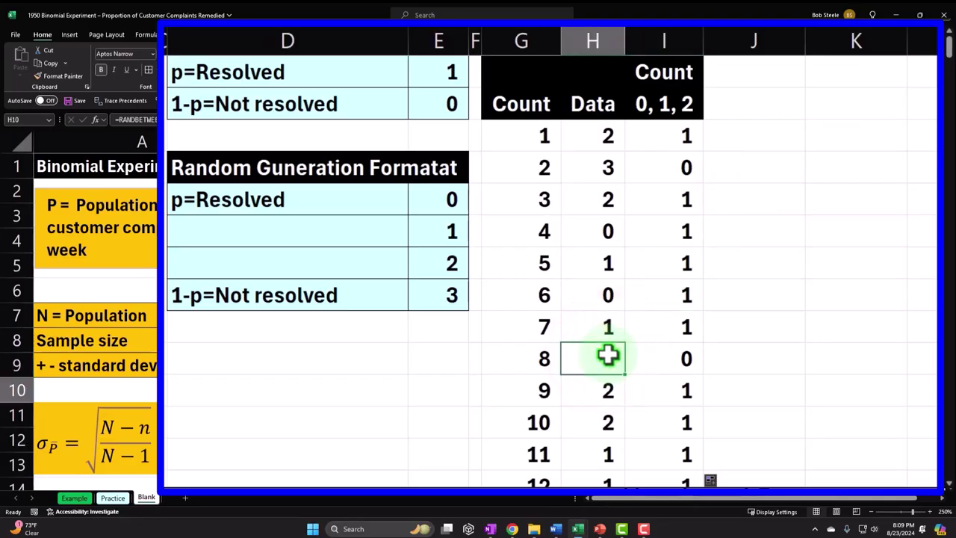
drag(683, 134, 676, 286)
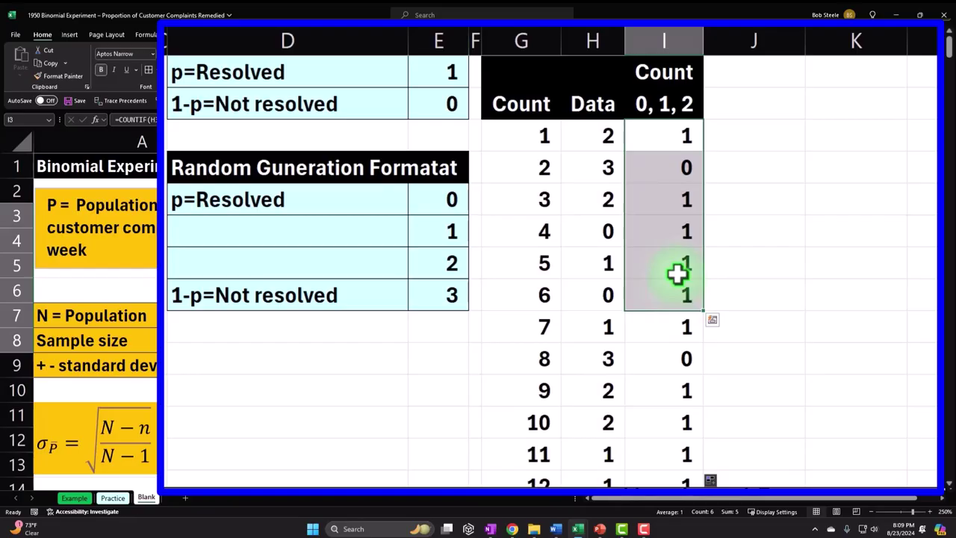
Apply borders and a light blue fill to the full trial table from G3 to I252
drag(529, 132, 635, 135)
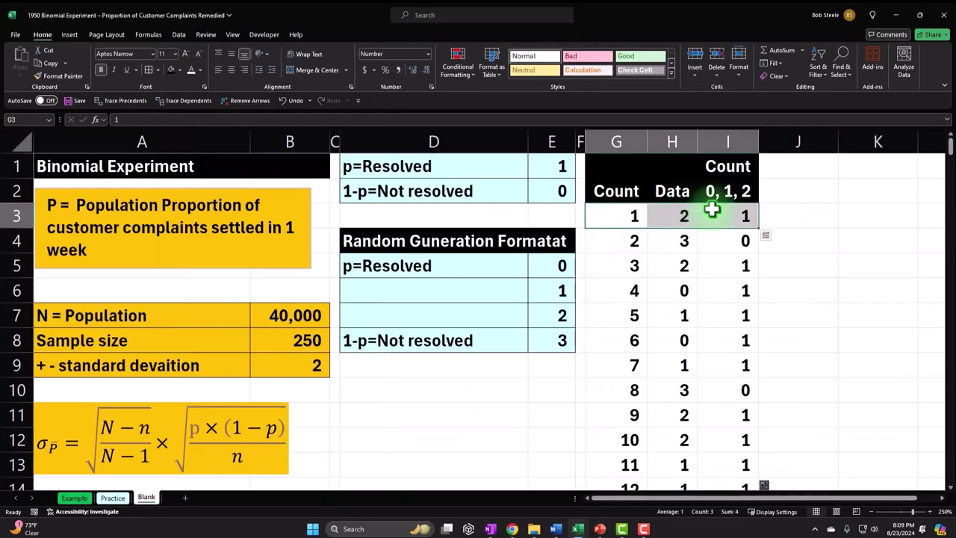
key(ctrl+shift+Down)
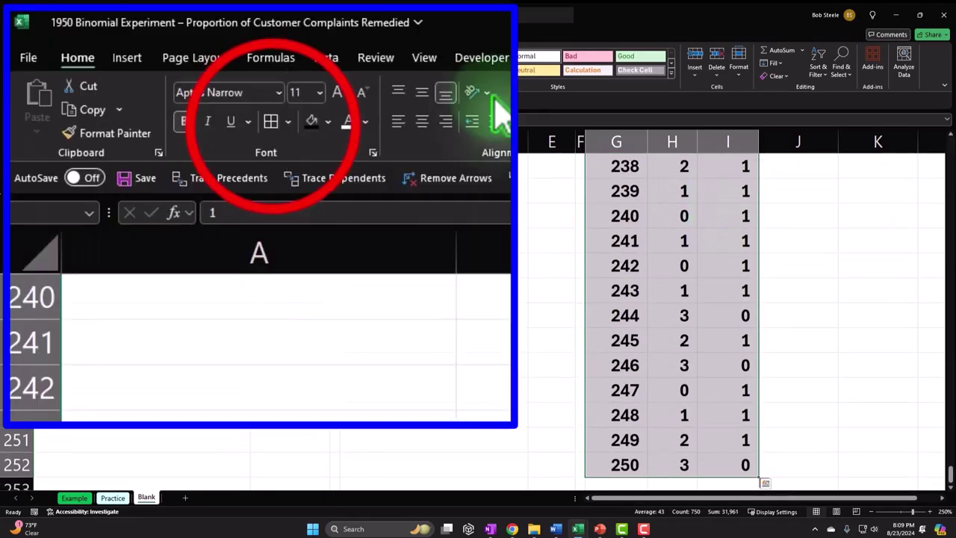
key(ctrl+BackSpace)
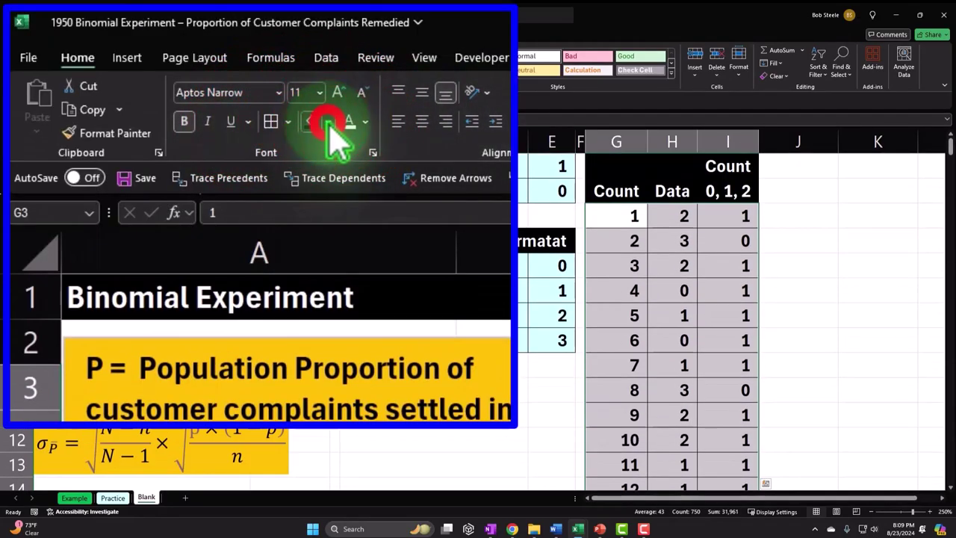
click(329, 123)
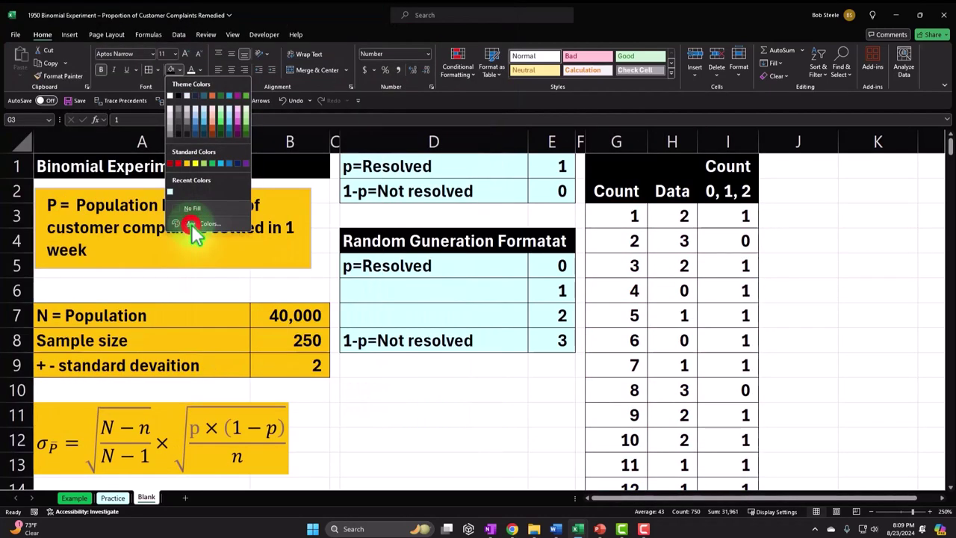
click(191, 224)
click(695, 172)
click(861, 76)
click(738, 216)
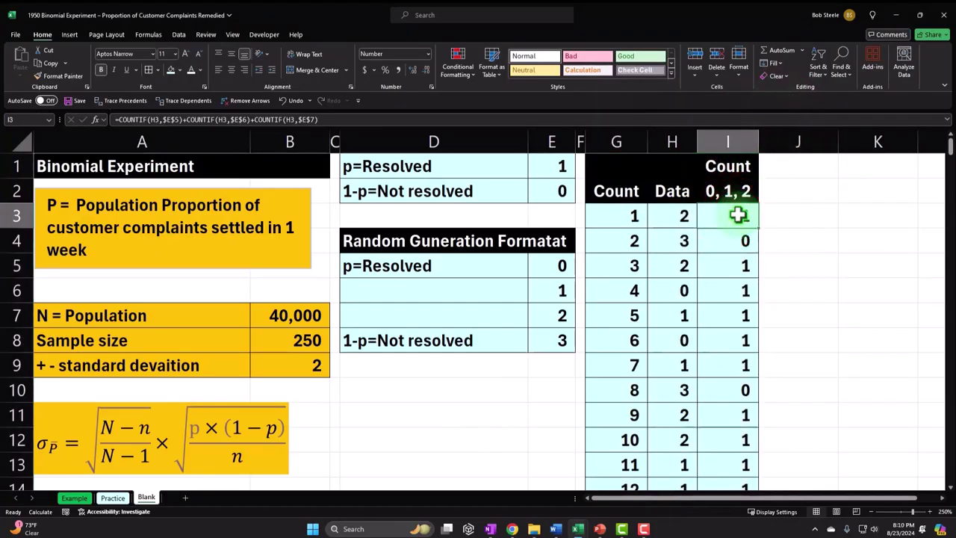
Copy the format of spacer column F to column J to make it an equally narrow spacer
key(Right)
key(Right)
key(Right)
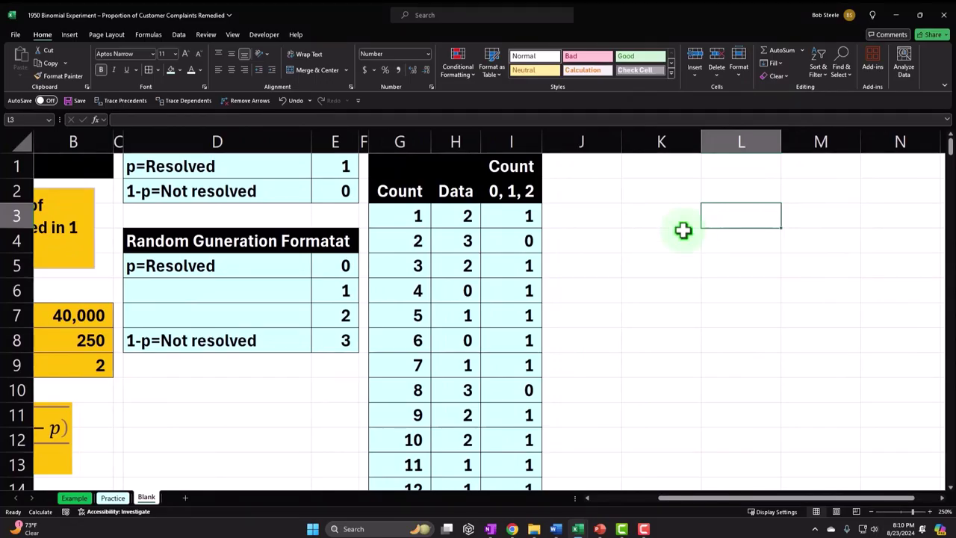
click(420, 144)
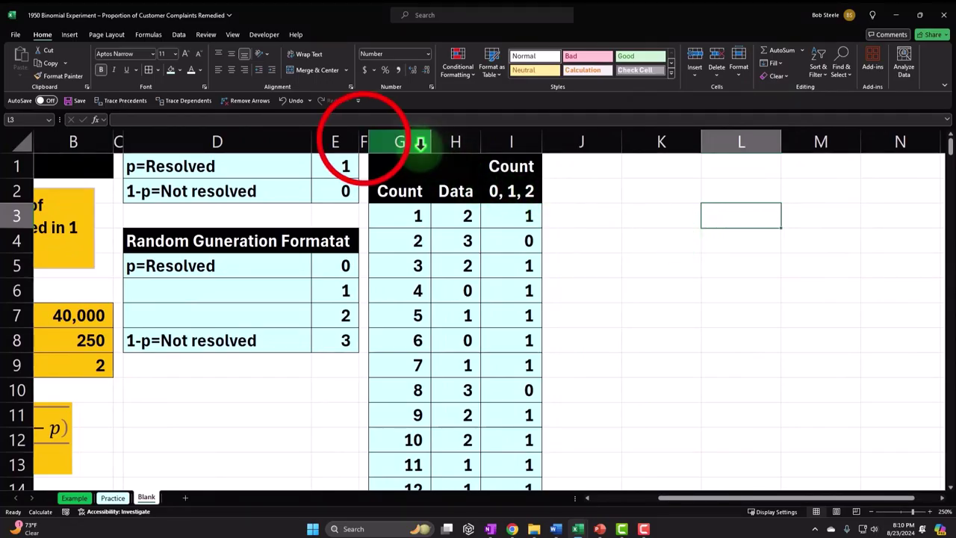
click(364, 139)
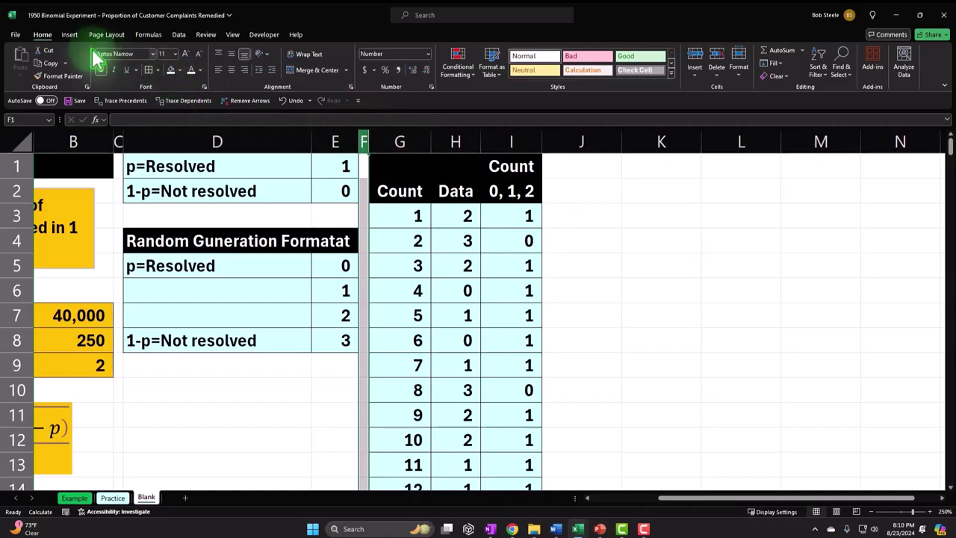
click(63, 103)
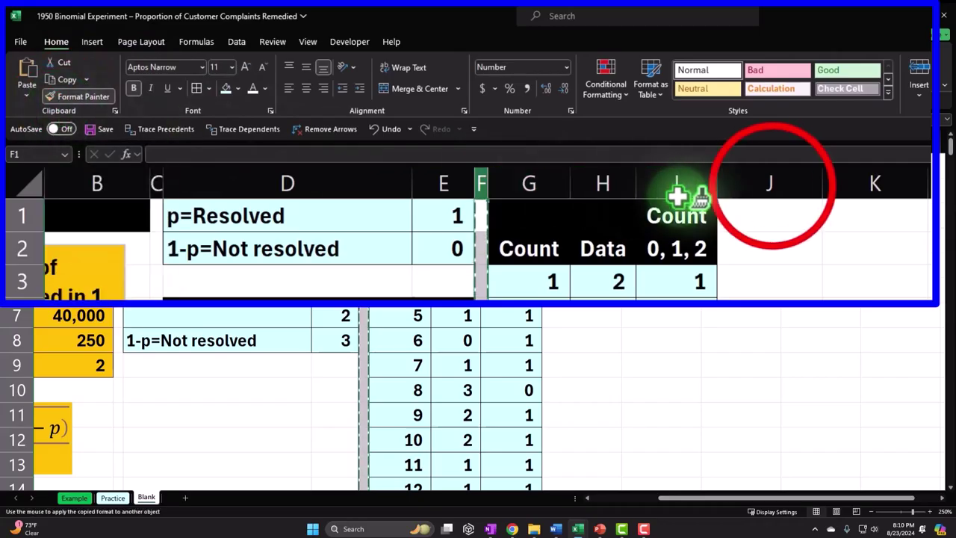
click(779, 183)
Link cell K1 to the p=Resolved label in D1
click(595, 166)
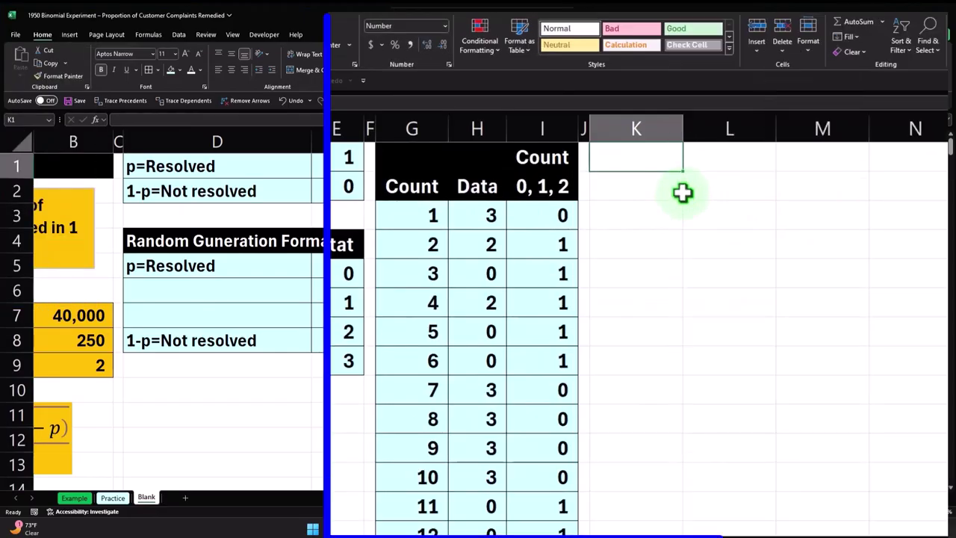
text(=)
key(Left)
key(Left)
key(Left)
key(Left)
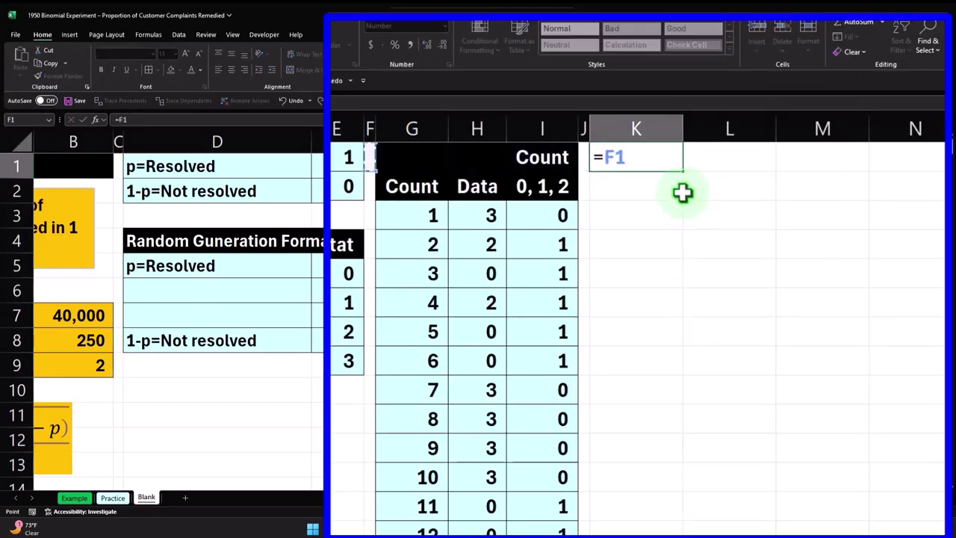
key(Left)
key(Return)
text(+)
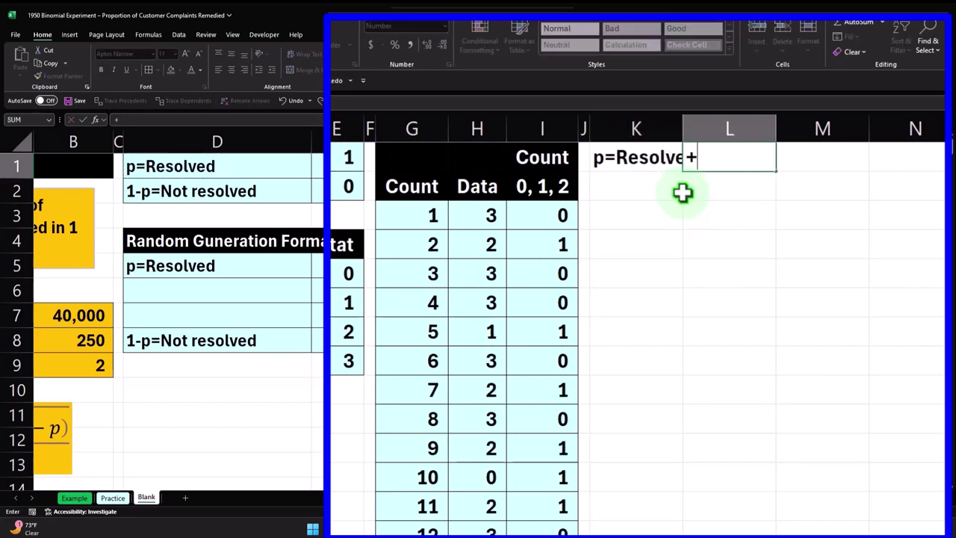
key(Escape)
Link cell K2 to the 1-p=Not resolved label in D2
click(681, 192)
text(+)
key(Left)
key(Left)
key(Left)
key(Left)
key(Left)
key(Left)
key(Left)
key(Return)
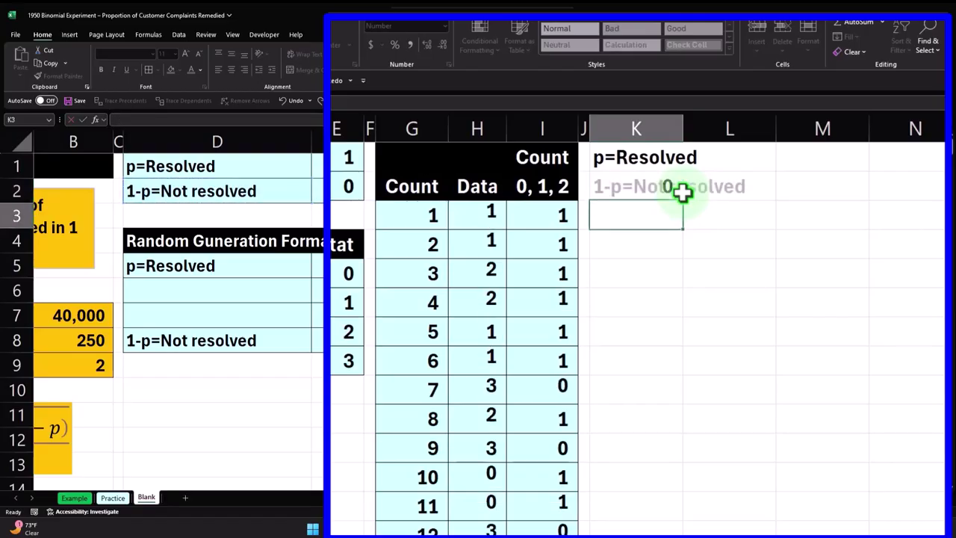
Widen column K to fit both result labels and recalculate the random trial data
key(Right)
key(Up)
key(Up)
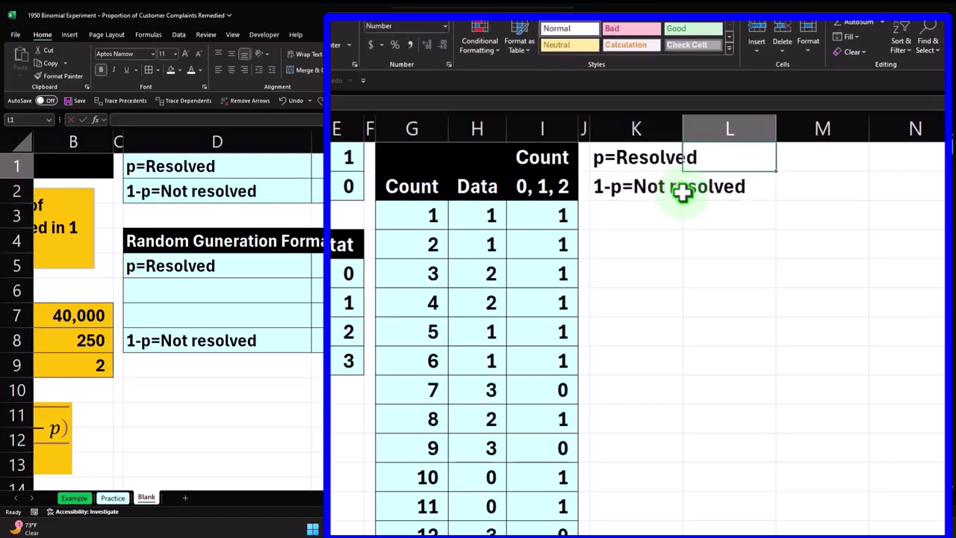
click(684, 127)
drag(685, 127, 748, 127)
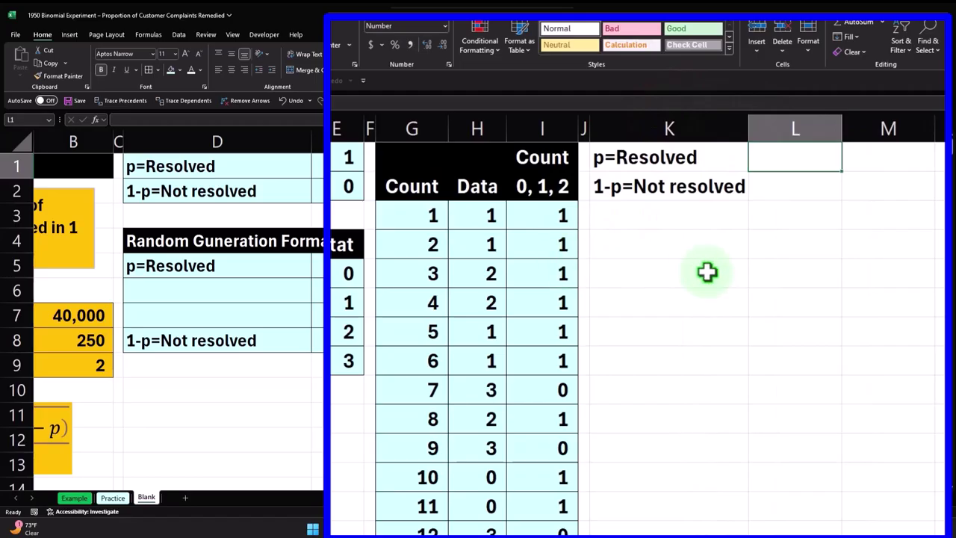
key(F9)
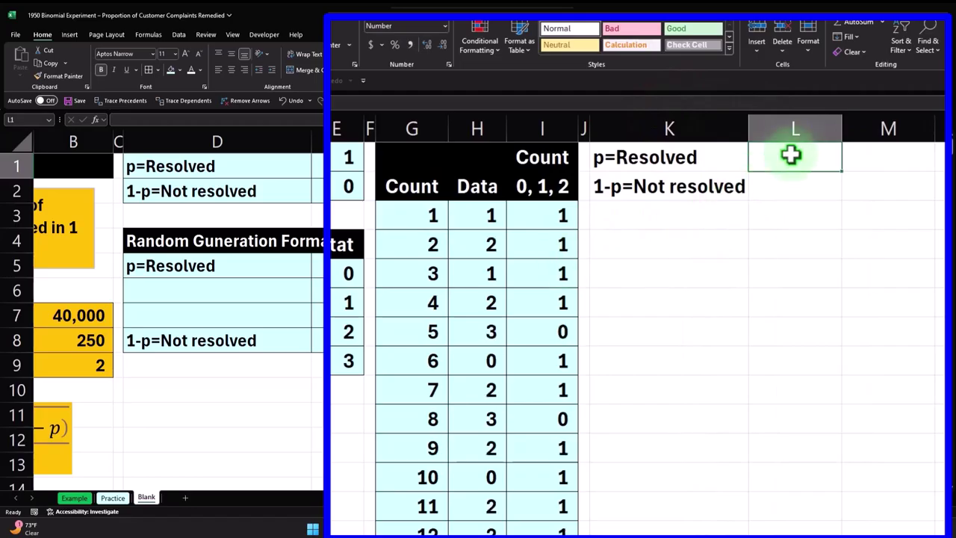
Count the resolved trials in L1 with COUNTIF, using range I3:I252 and criteria cell E1
text(=counif)
key(BackSpace)
key(BackSpace)
text(ti)
key(Tab)
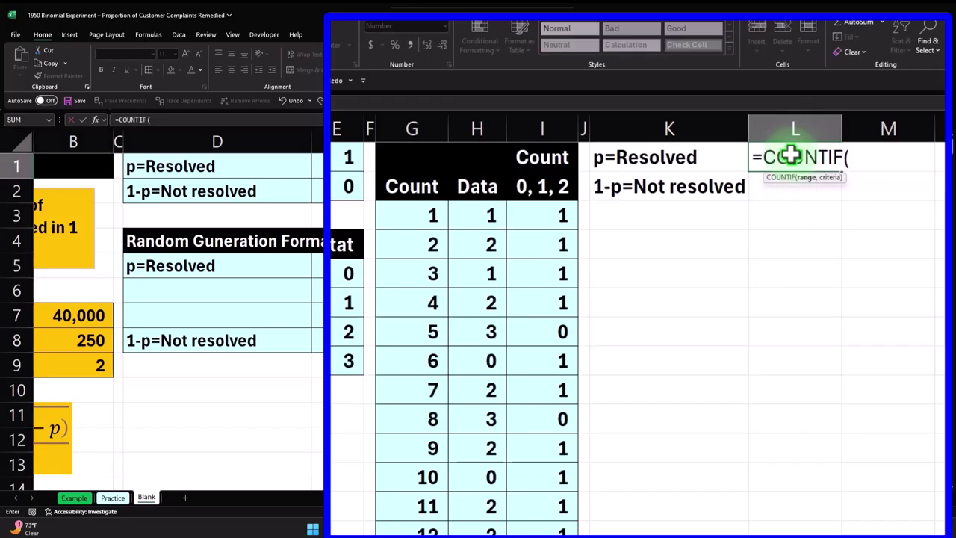
click(560, 213)
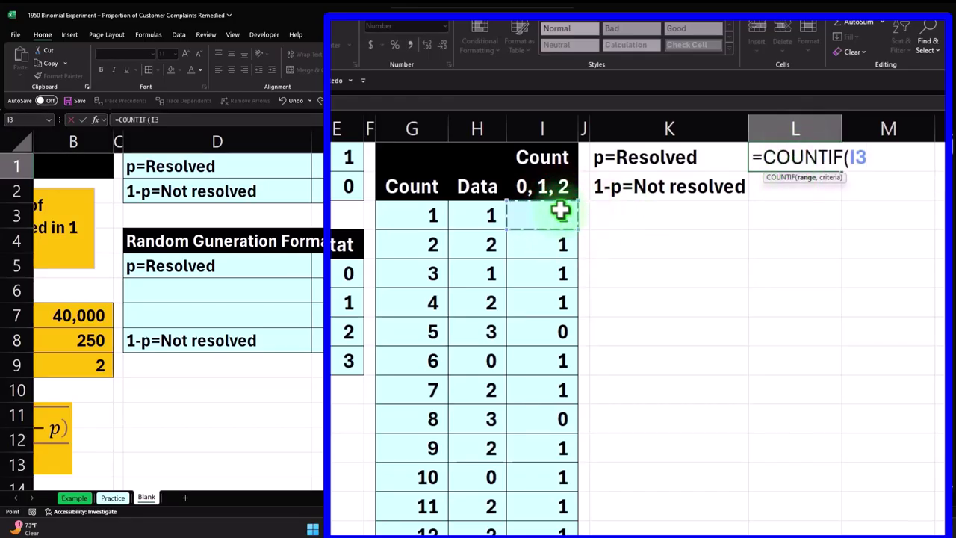
key(ctrl+shift+Down)
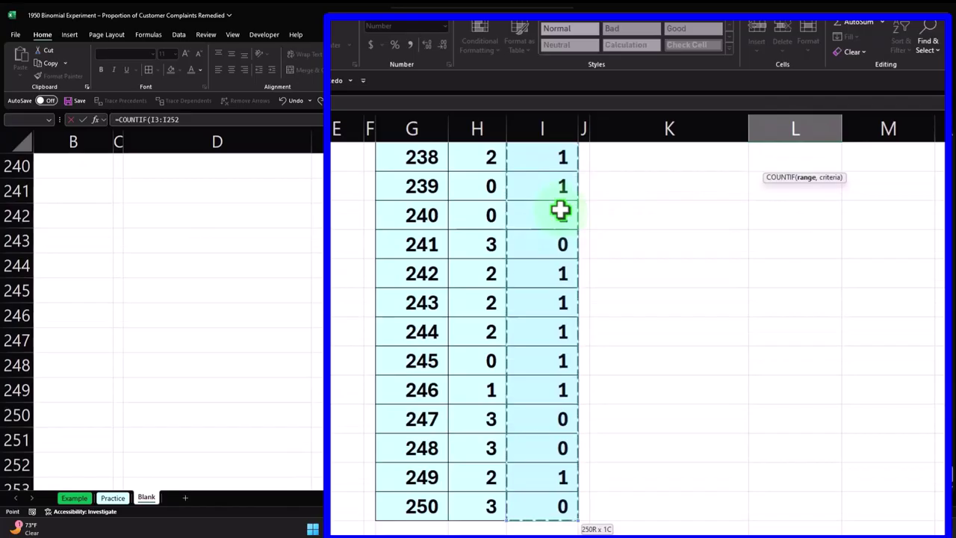
key(ctrl+BackSpace)
text(,)
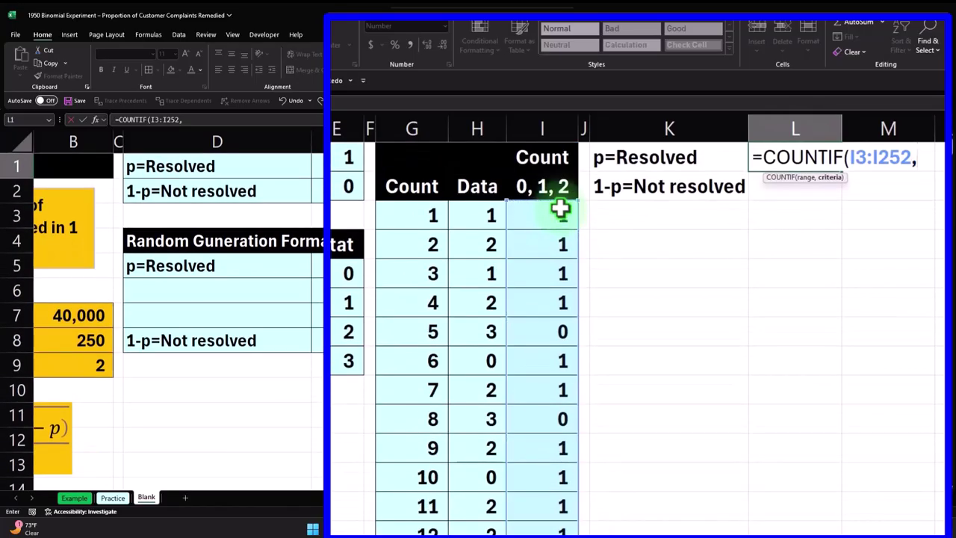
click(346, 159)
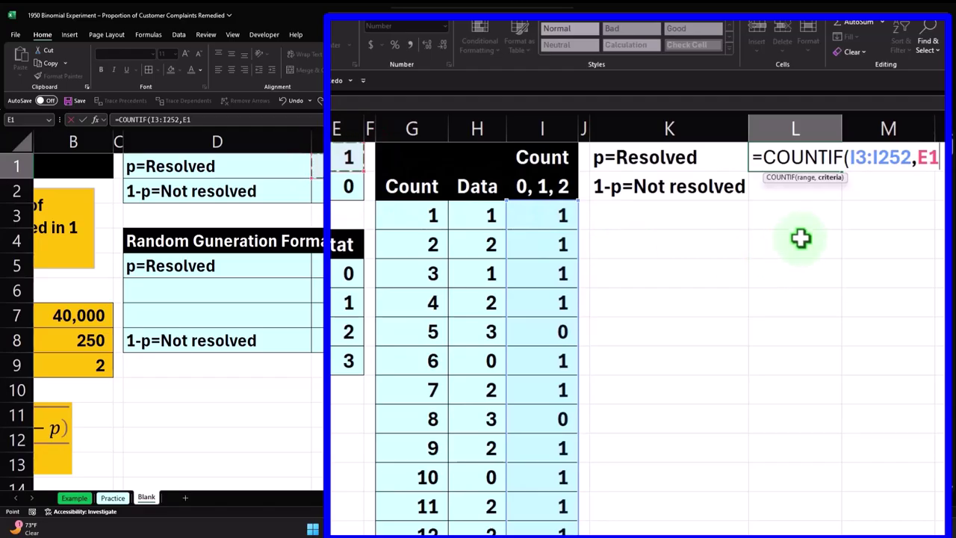
key(Return)
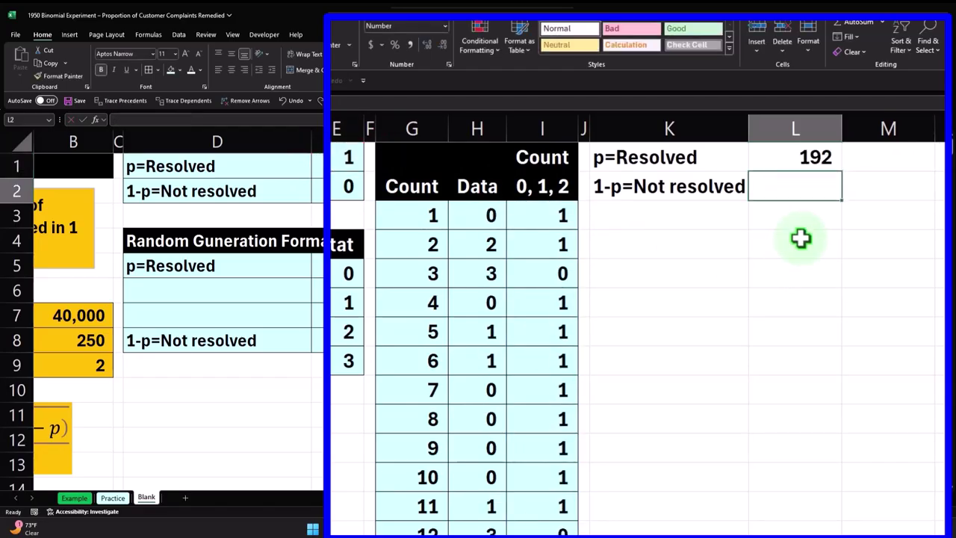
Try the formula =250-L1 for the not-resolved count in L2 and clear it again
text(=250-L1)
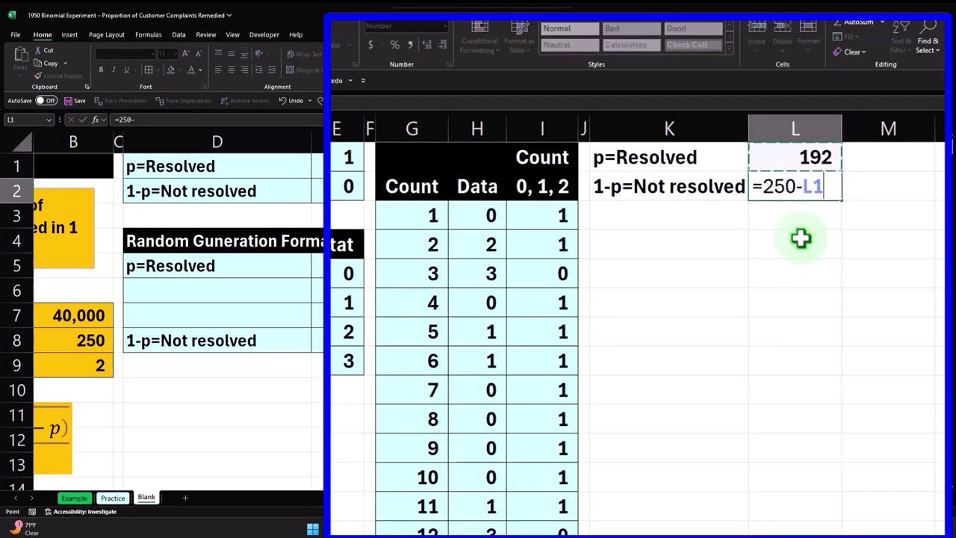
key(Return)
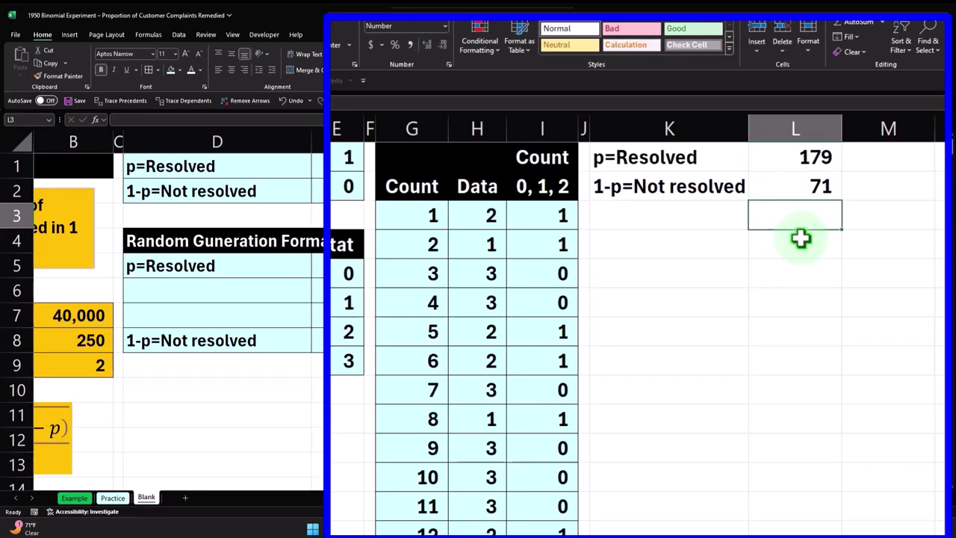
key(Up)
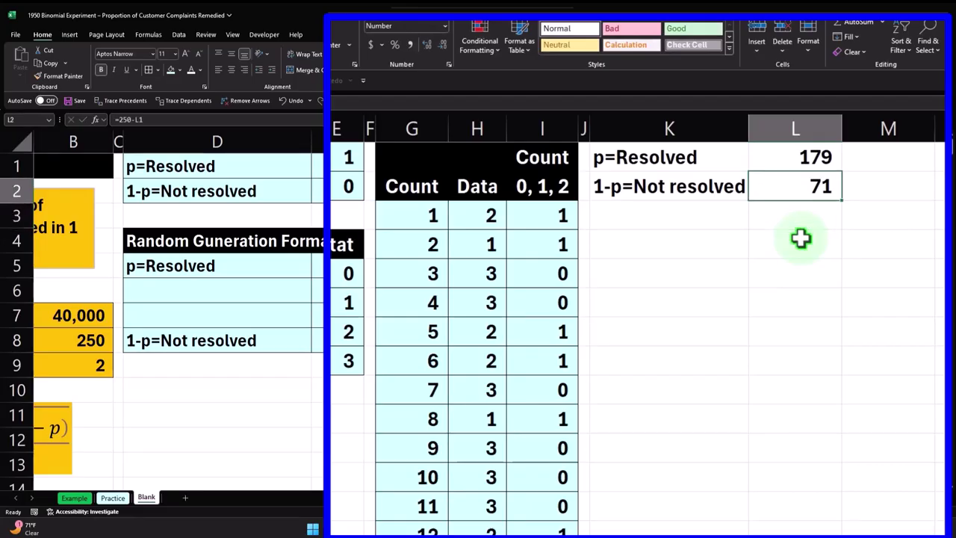
key(Delete)
Count the not-resolved trials in L2 with COUNTIF, using range I3:I252 and criteria cell E2
text(=)
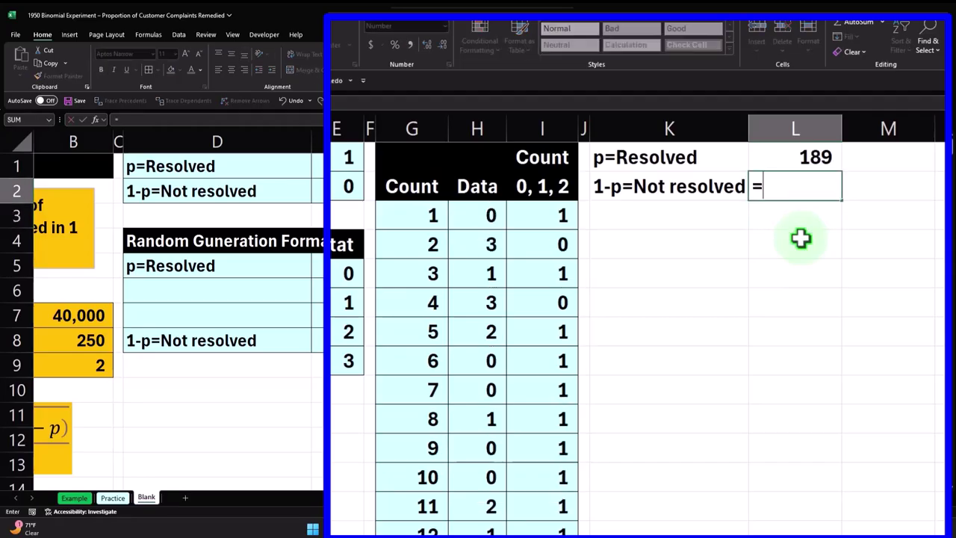
text(cou)
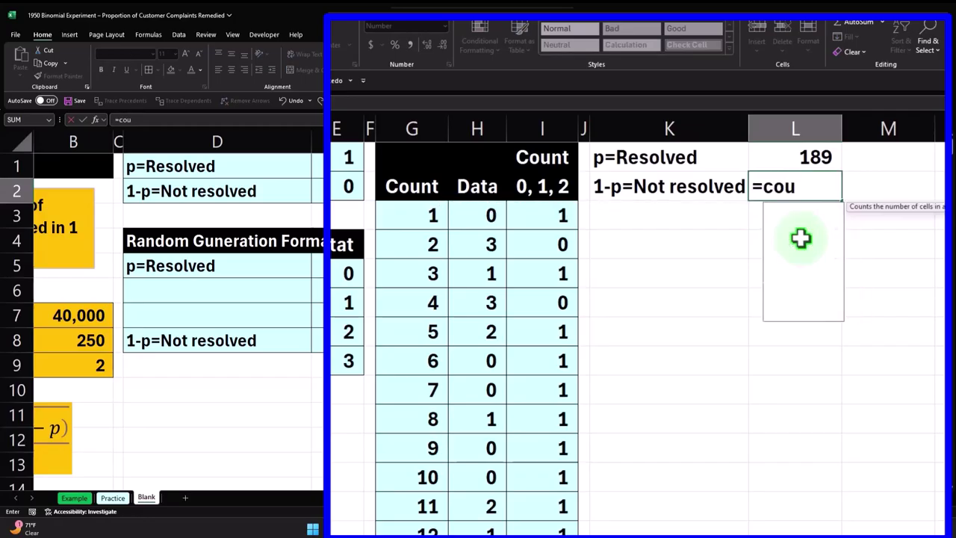
text(ntif()
key(Left)
key(Left)
key(Left)
key(Down)
key(ctrl+shift+Down)
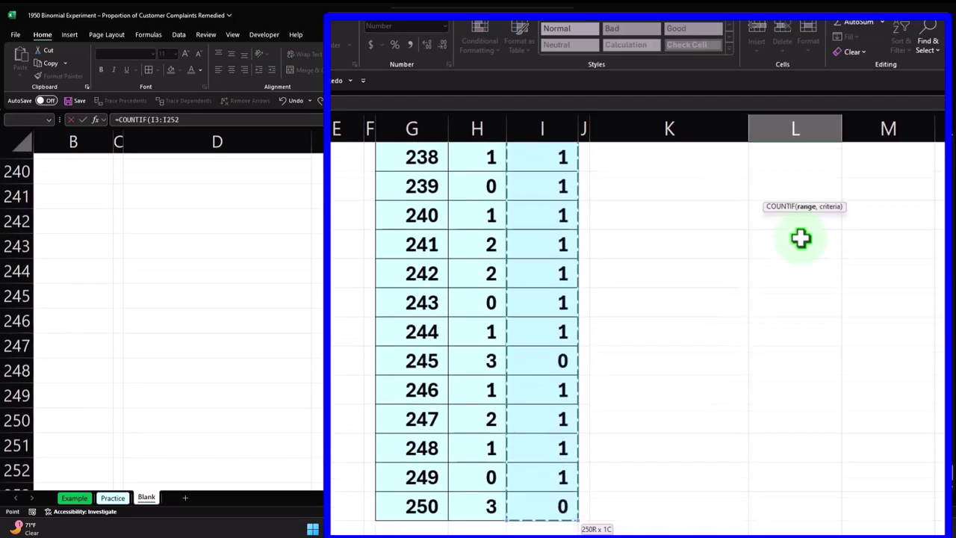
key(ctrl+BackSpace)
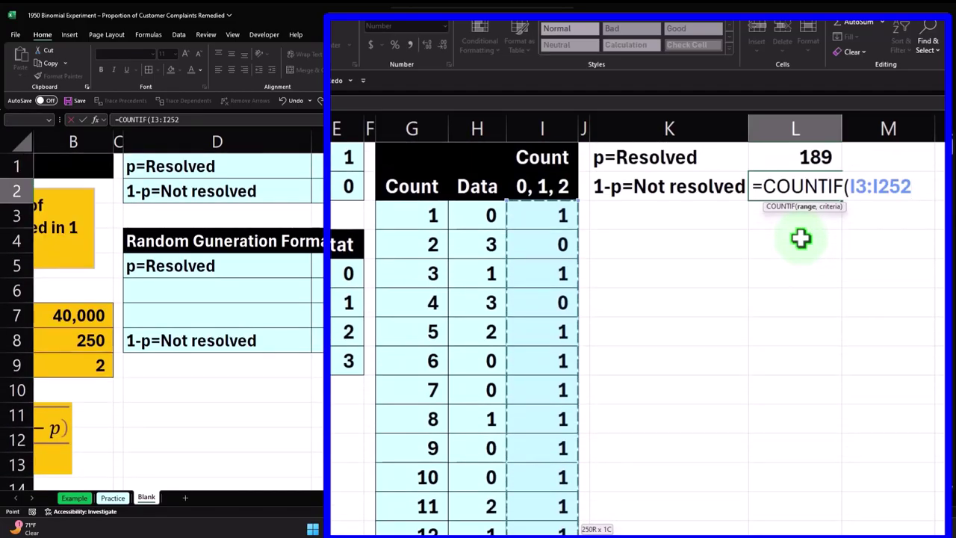
text(,)
click(348, 186)
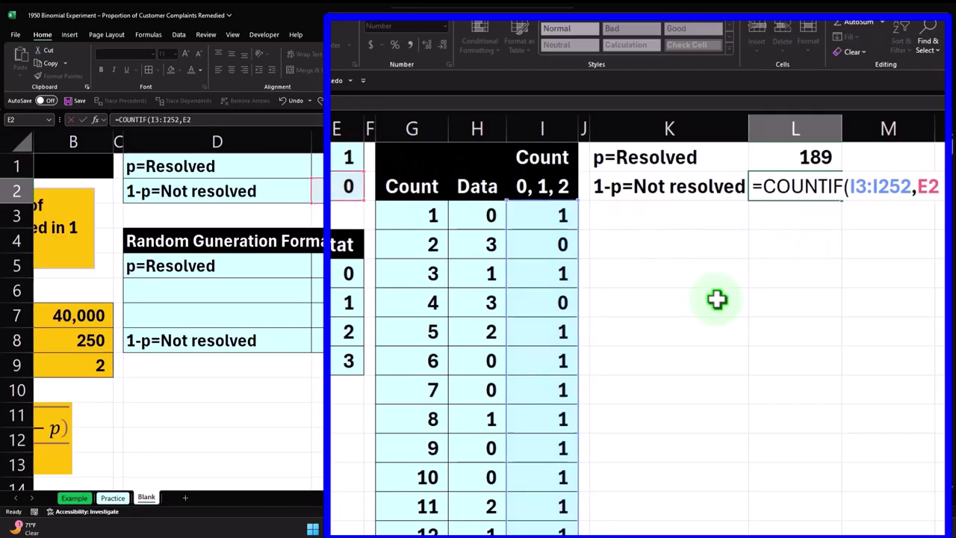
key(Return)
Label K3 as Total and sum L1:L2 in L3
key(Left)
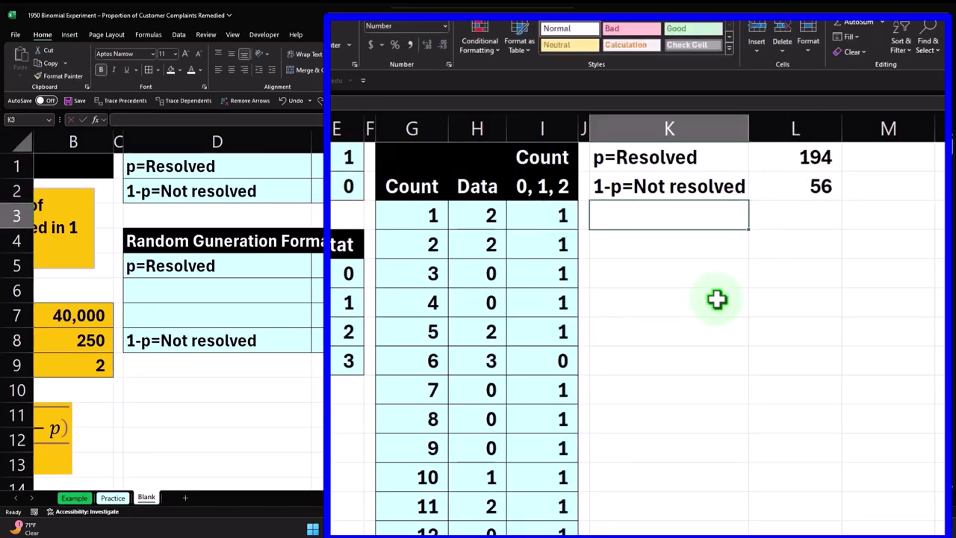
text(Total)
key(Tab)
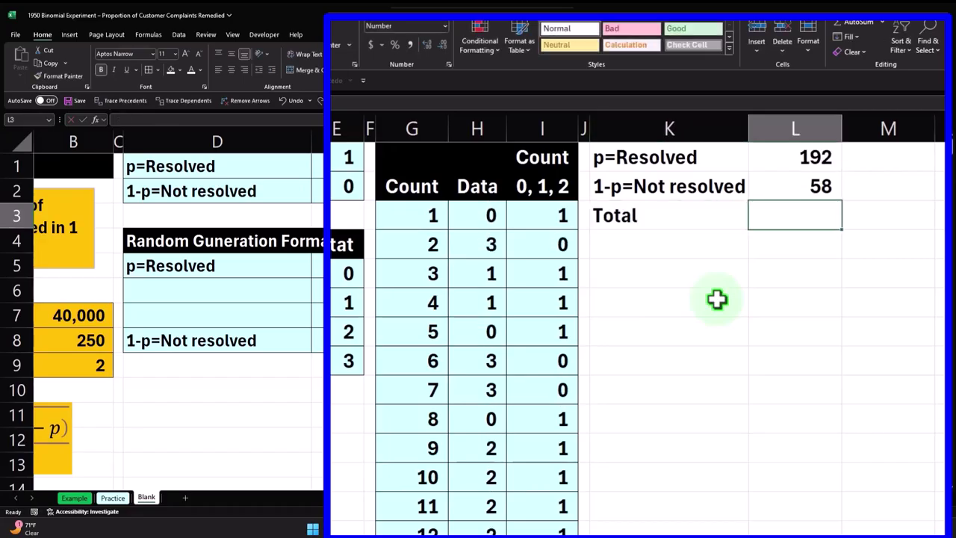
key(alt+equal)
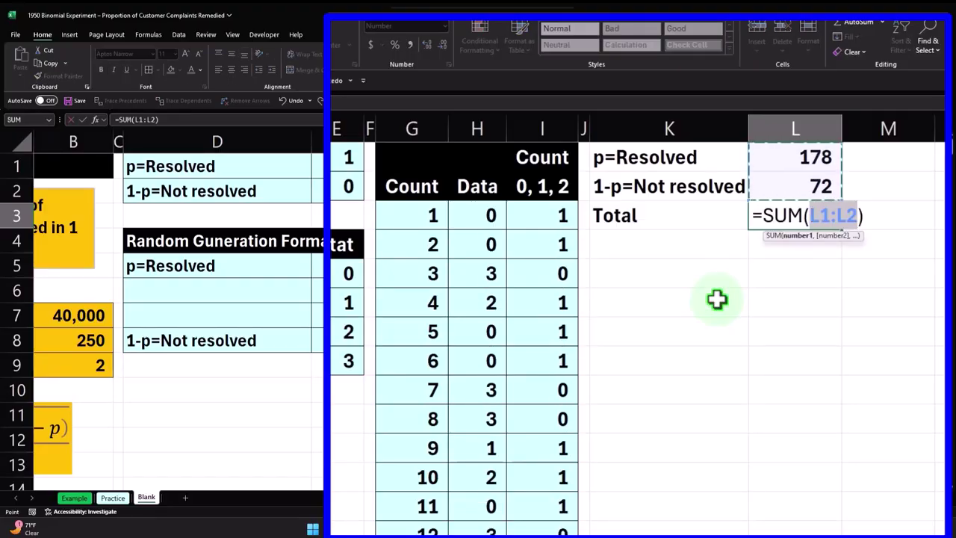
key(Return)
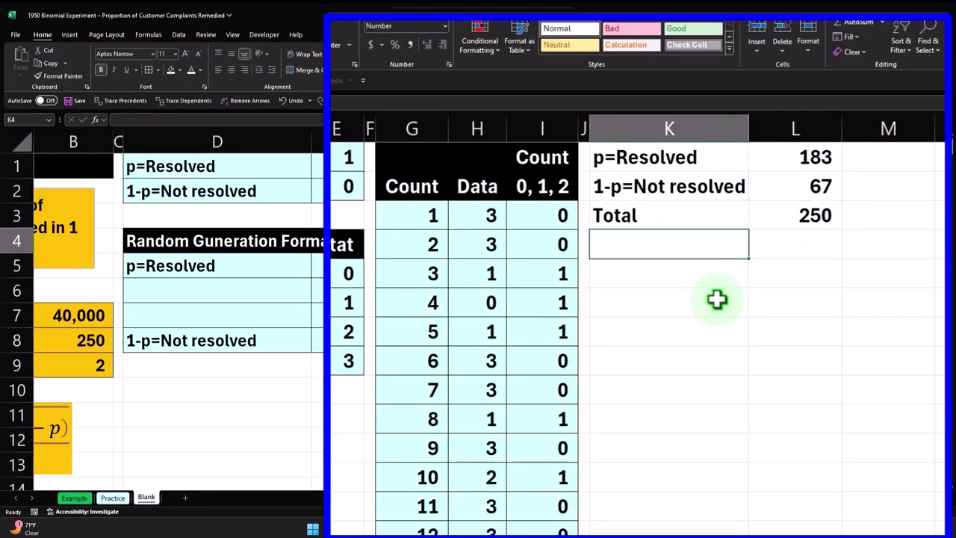
Calculate the resolved share in M1 with the formula =L1/$L$3, keeping the total reference absolute
key(Right)
key(Right)
key(Up)
key(Up)
key(Up)
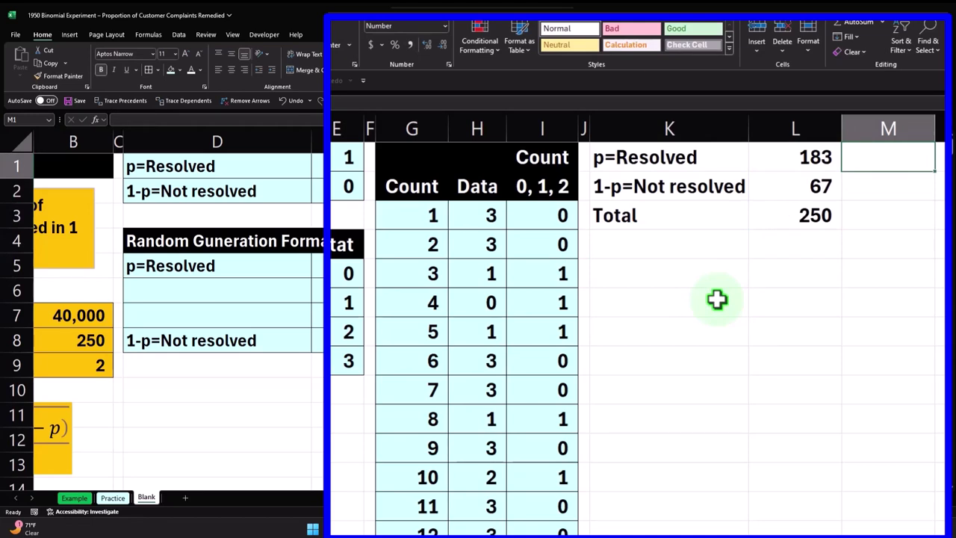
text(=)
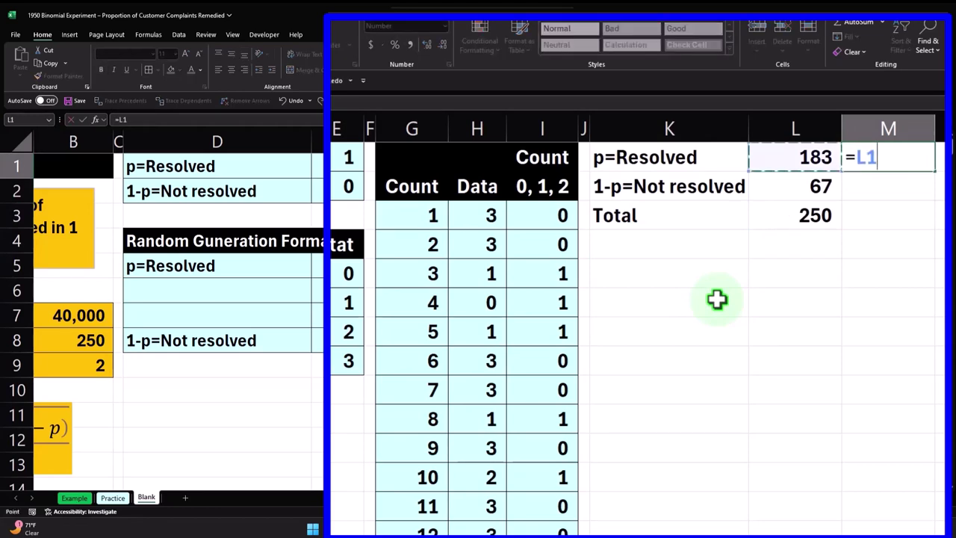
key(Down)
key(Down)
key(Left)
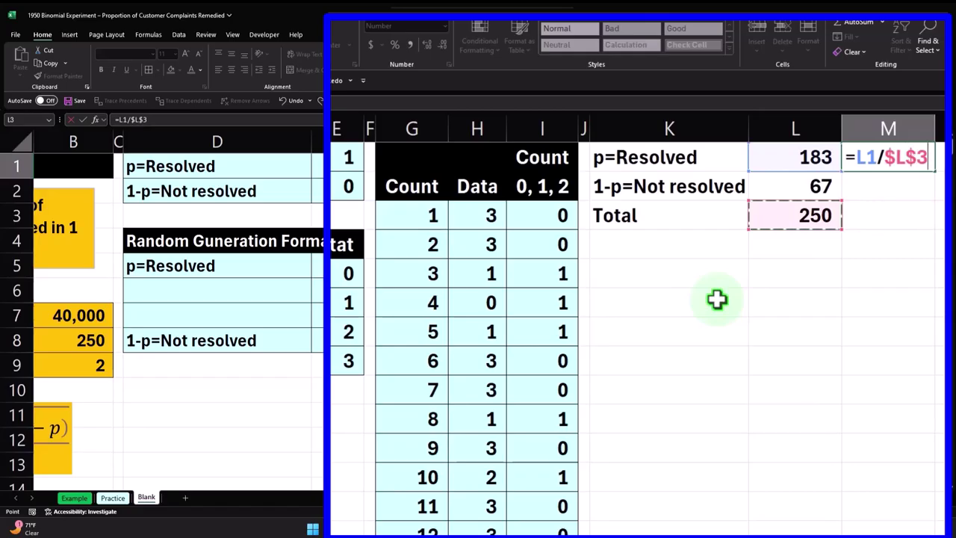
key(Return)
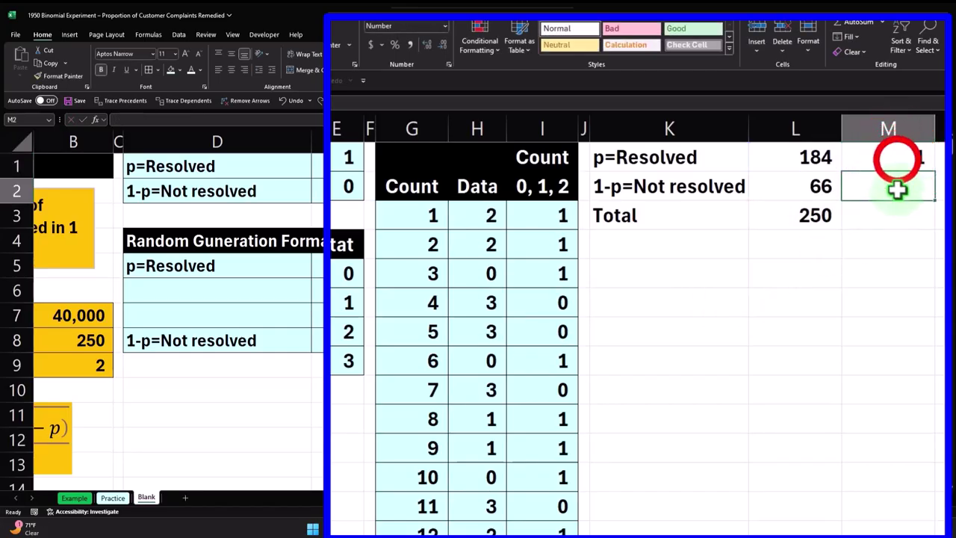
Format M1 as a percentage with two decimals and fill its formula down to M2
click(899, 158)
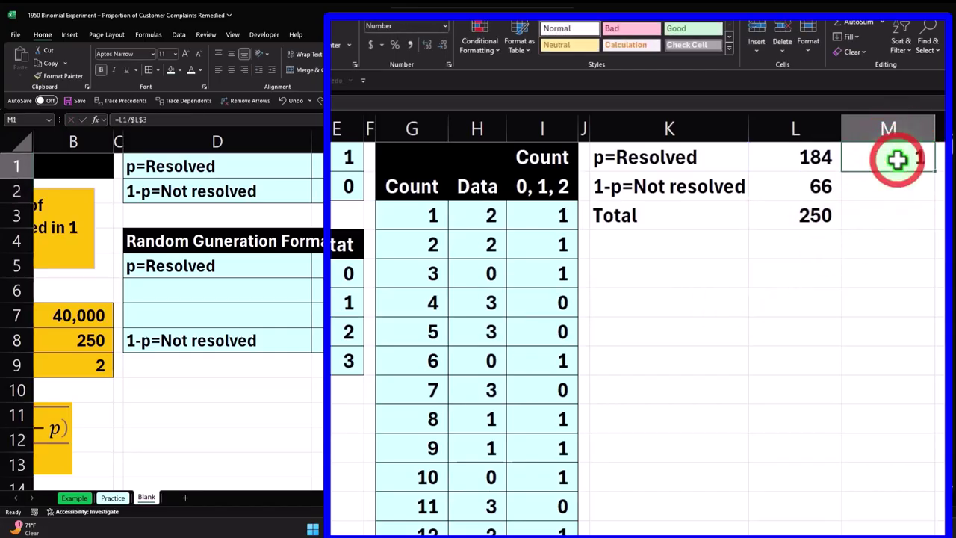
click(394, 44)
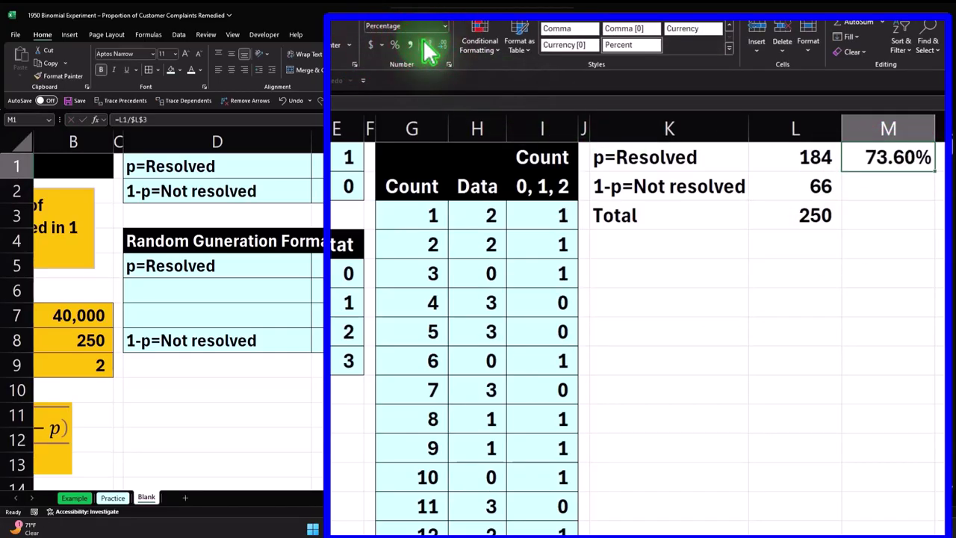
drag(926, 171, 934, 188)
double_click(900, 185)
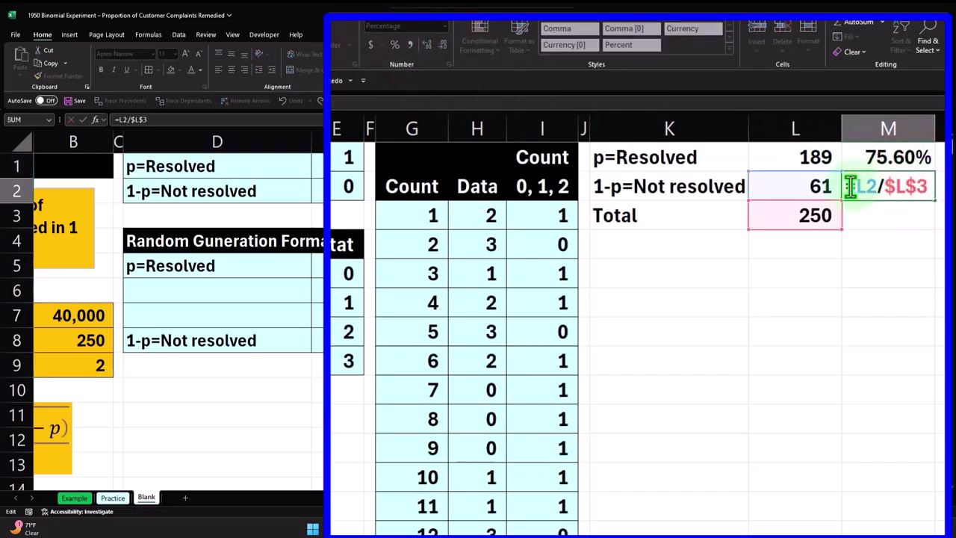
key(Return)
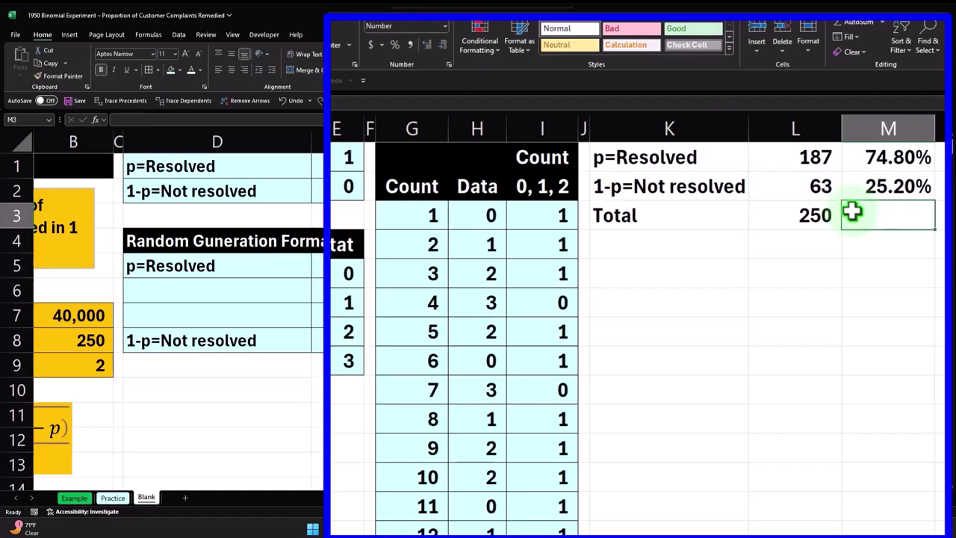
Sum M1:M2 in M3 and format the total as a percentage with two decimals
key(alt+equal)
key(ctrl+Return)
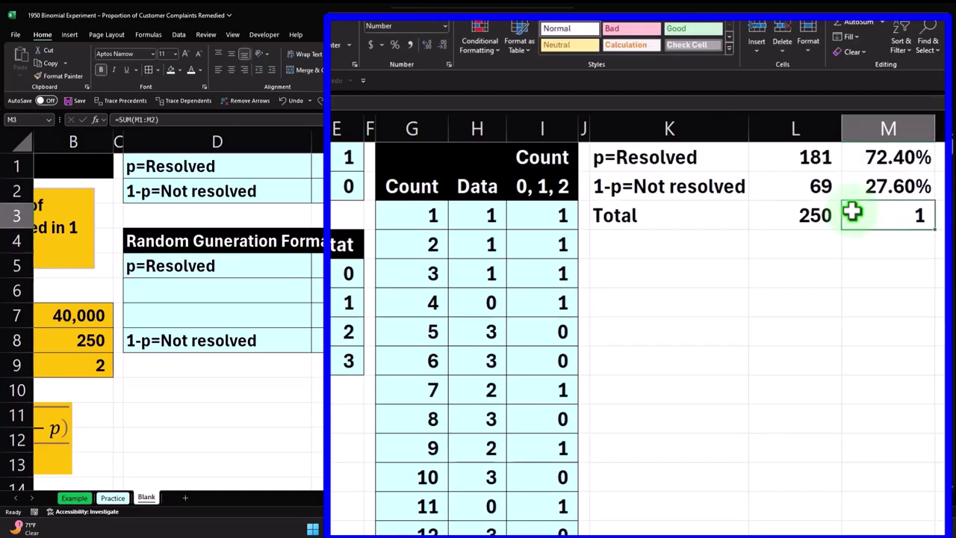
click(394, 44)
Apply cell borders and the light blue fill to the result table K1:M3
drag(736, 159, 849, 214)
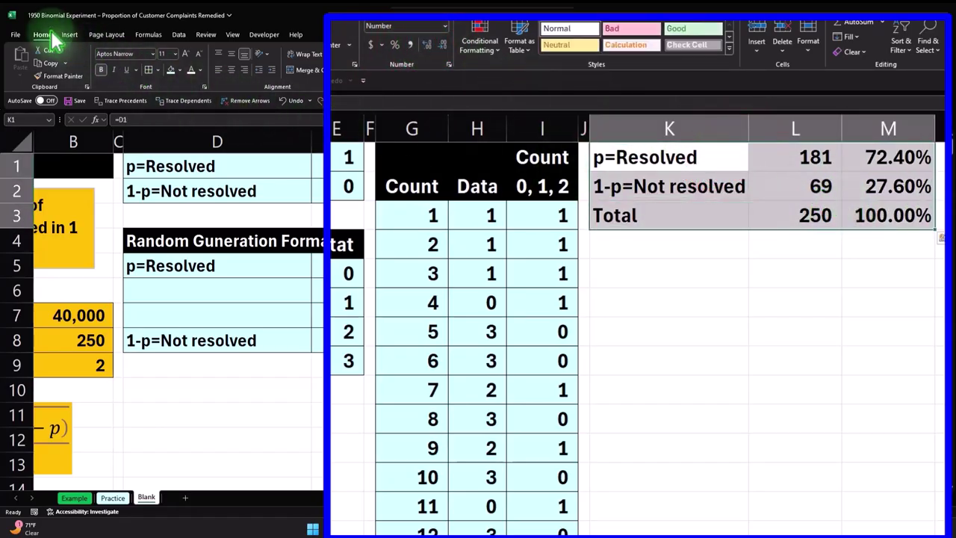
click(147, 69)
click(170, 70)
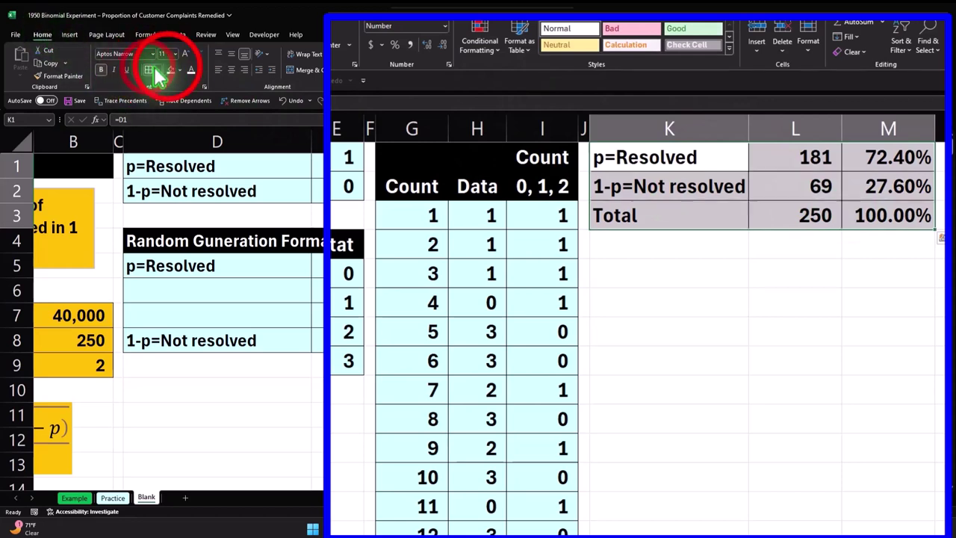
click(805, 272)
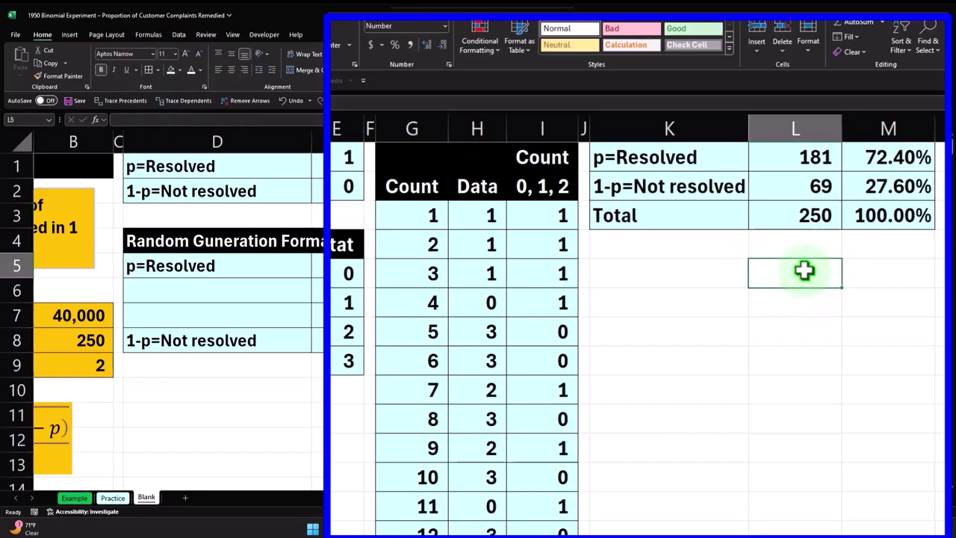
Re-enter the M1 formula several times to redraw the random trials and examine how the resolved percentage varies
click(905, 157)
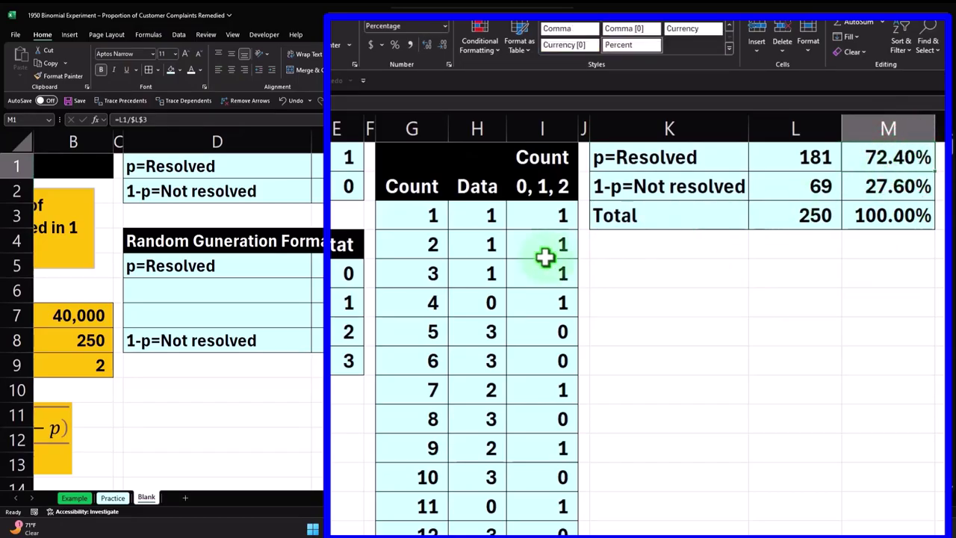
click(869, 169)
double_click(871, 165)
key(Return)
double_click(871, 158)
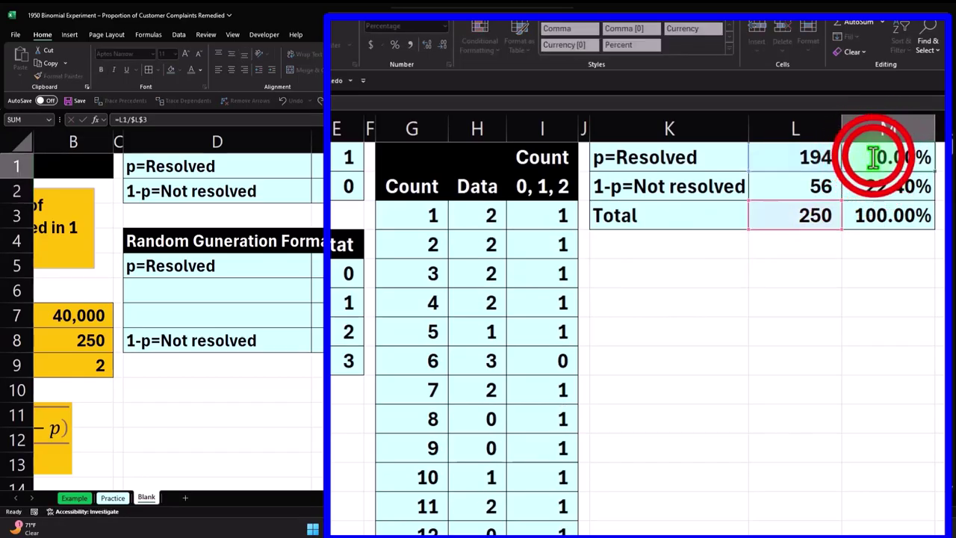
key(Return)
double_click(872, 156)
key(Return)
double_click(874, 155)
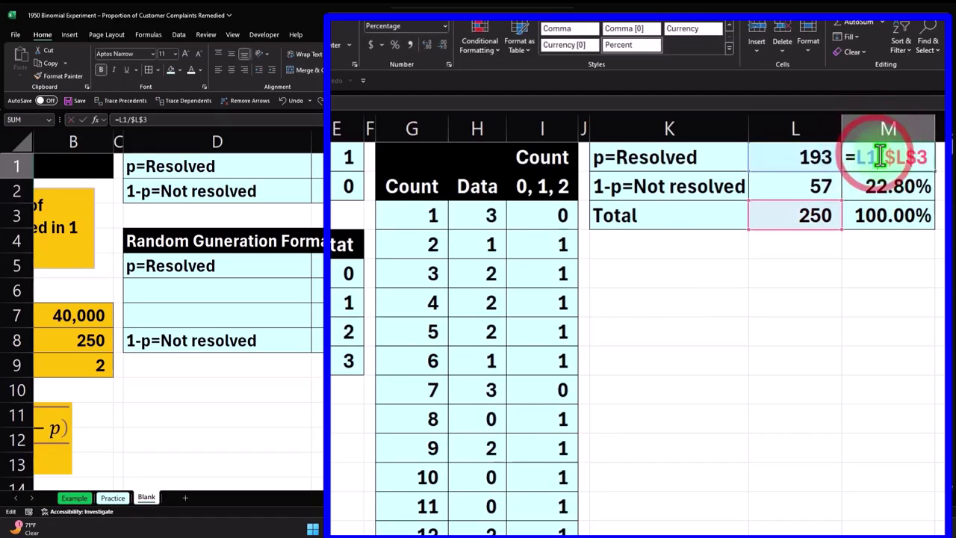
key(Return)
click(813, 299)
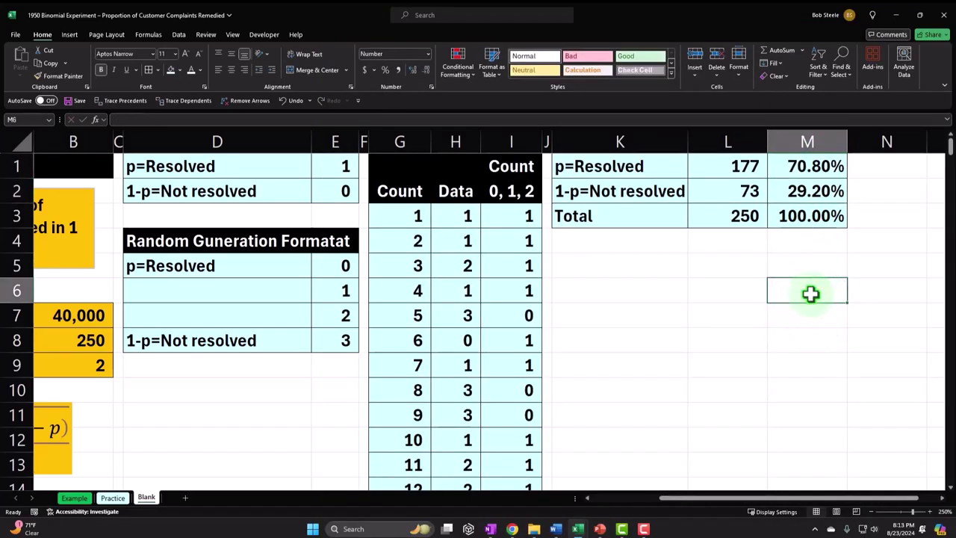
key(Right)
key(Right)
key(Right)
key(Right)
key(Right)
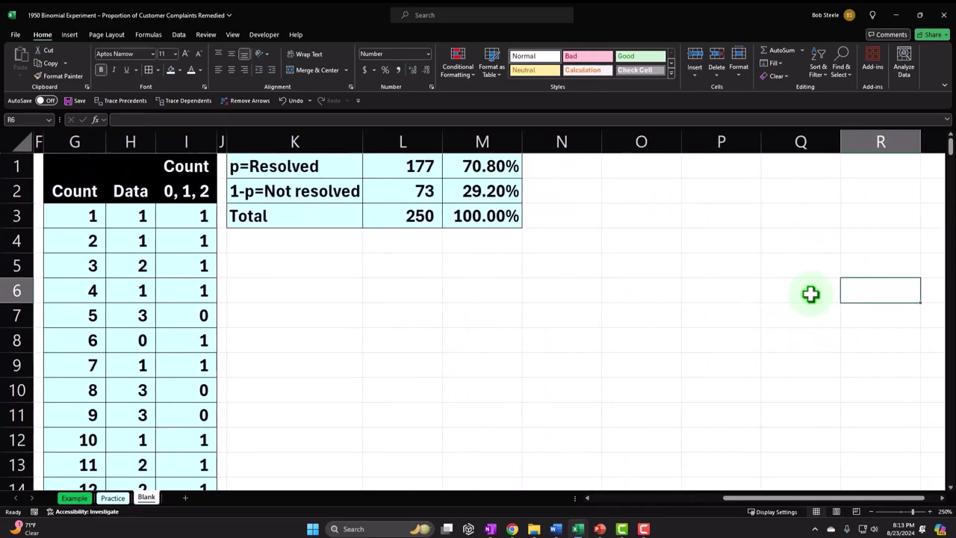
Copy the narrow width of spacer column J to column N with Format Painter
click(224, 142)
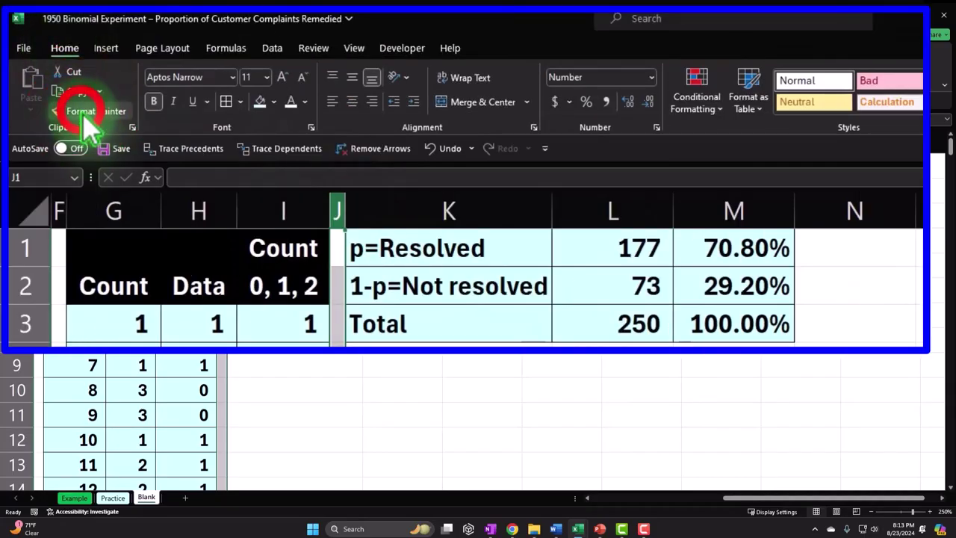
click(84, 119)
click(814, 209)
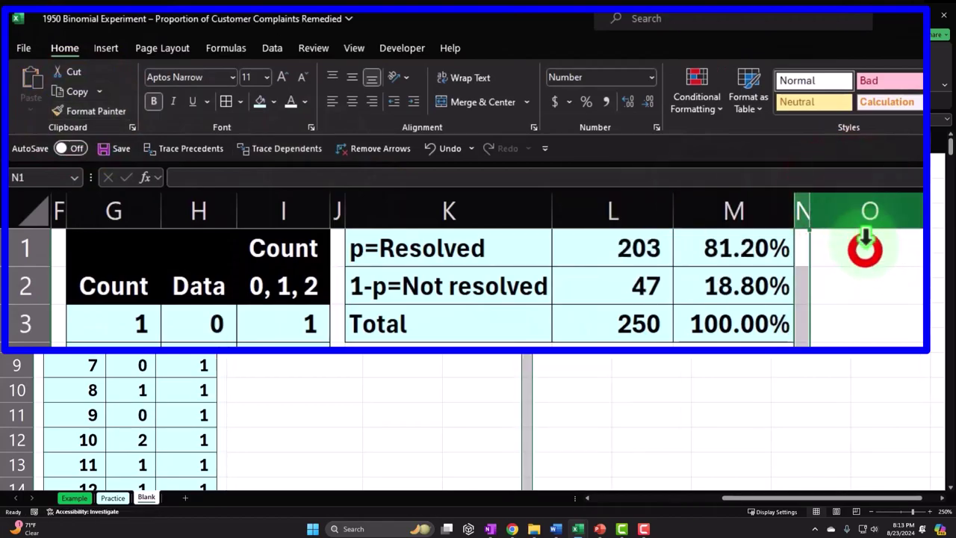
Enter the label "N=Ppulation" in O1 and widen column O to fit it
click(569, 168)
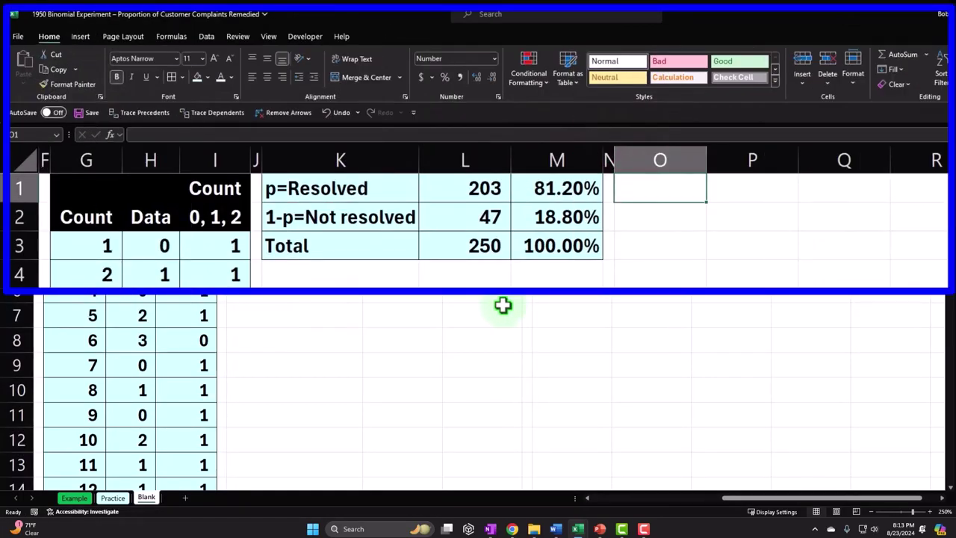
text(N=Ppulation)
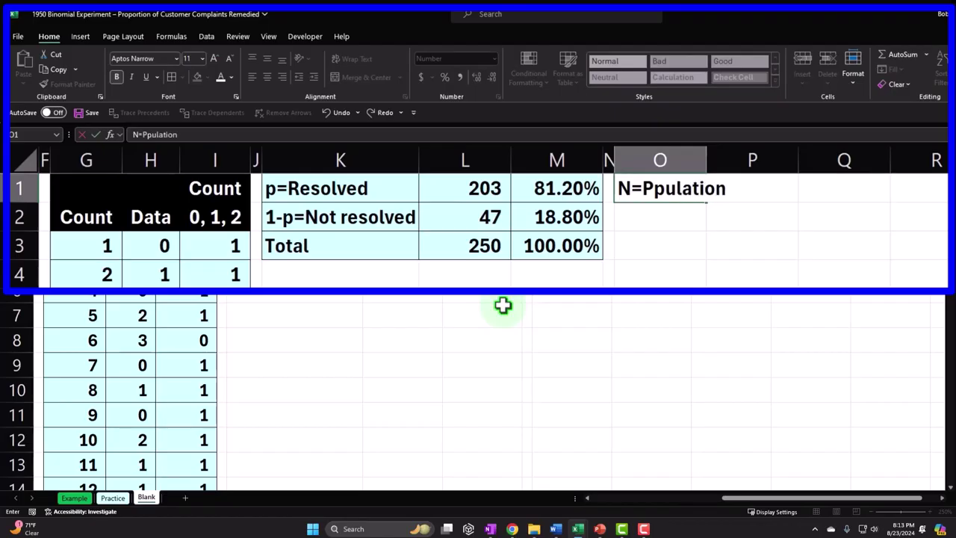
key(Tab)
drag(707, 160, 764, 163)
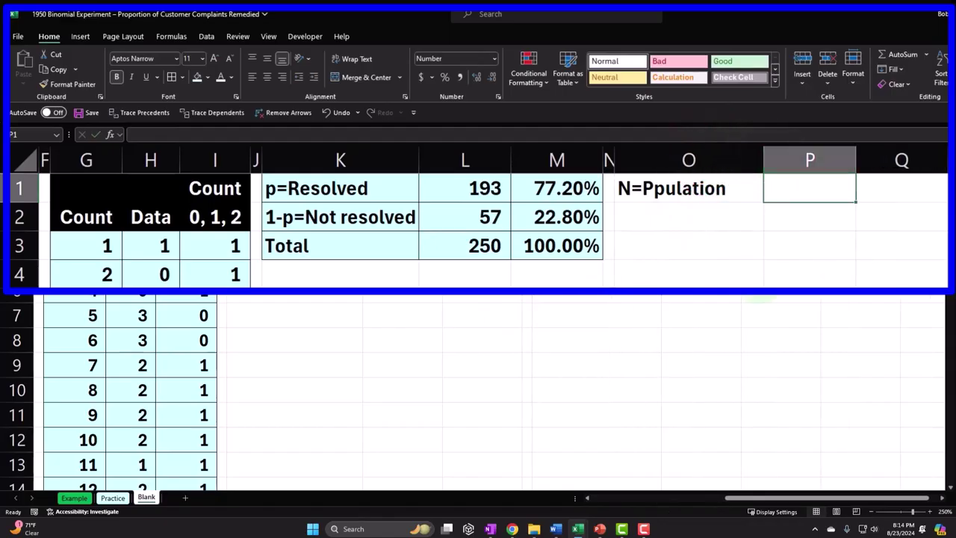
In P1, count the coded trial results from I3 down to the end of the column with COUNT
text(=coun)
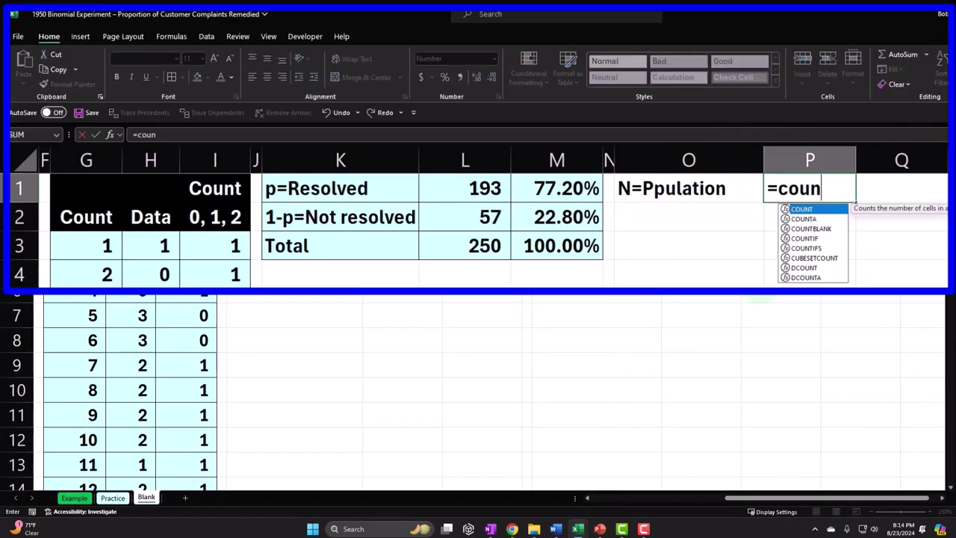
key(Tab)
key(Left)
key(Left)
key(Left)
key(Left)
key(Left)
key(Left)
key(Left)
key(Left)
key(Down)
key(Down)
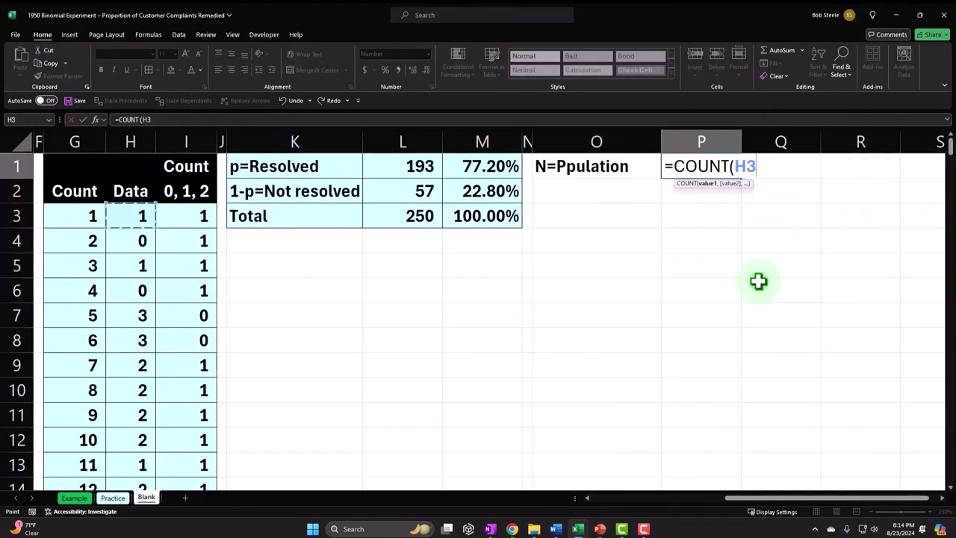
key(Right)
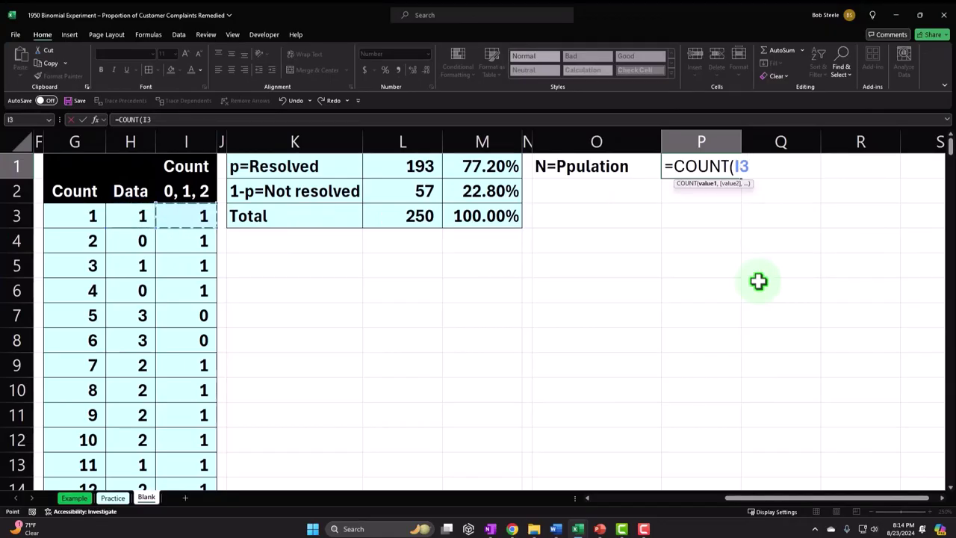
key(ctrl+shift+Down)
key(ctrl+BackSpace)
key(Return)
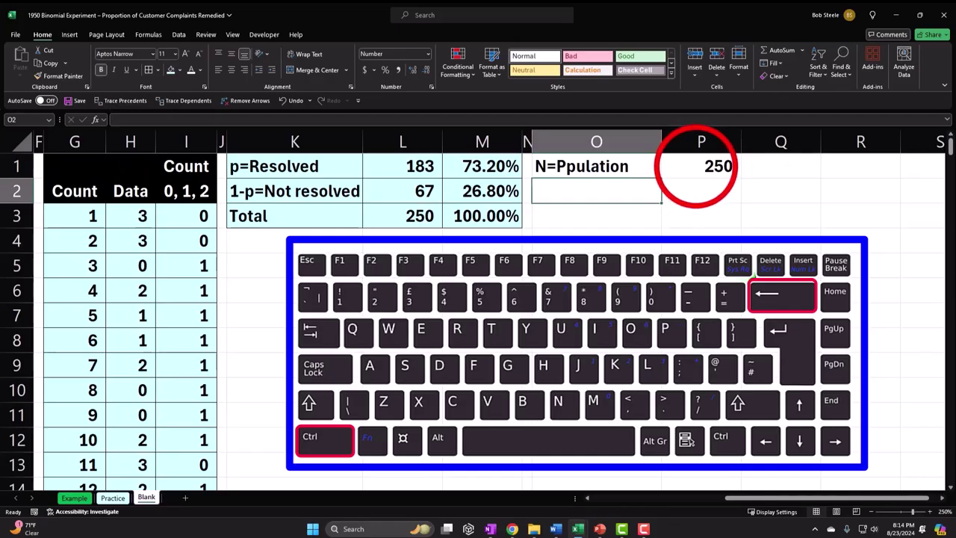
Replace the P1 formula with a reference to the population in B7
click(696, 167)
text(=)
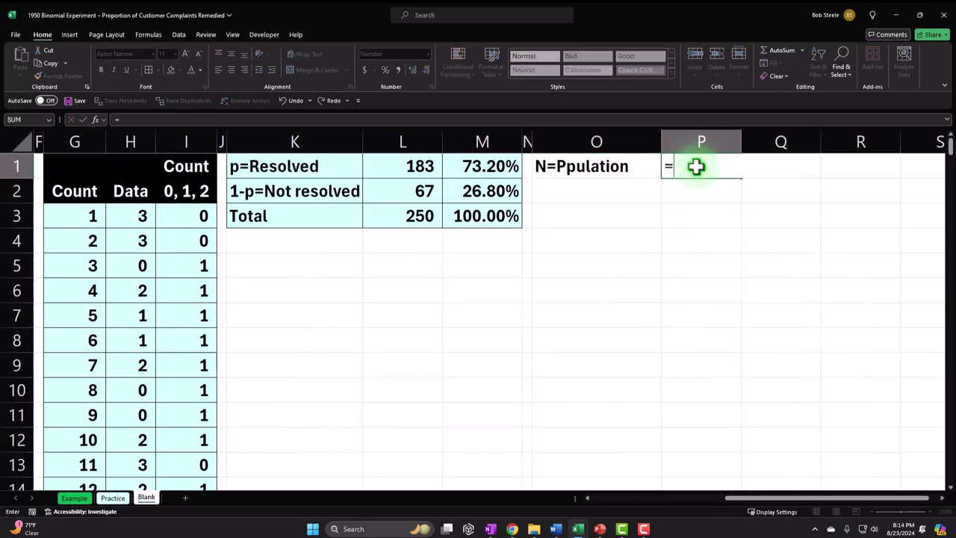
key(Left)
key(Left)
key(Left)
key(Left)
key(Left)
key(Left)
key(Left)
key(Left)
key(Left)
key(Left)
key(Left)
key(Left)
key(Left)
key(Left)
key(Left)
key(Down)
key(Down)
key(Down)
key(Down)
key(Down)
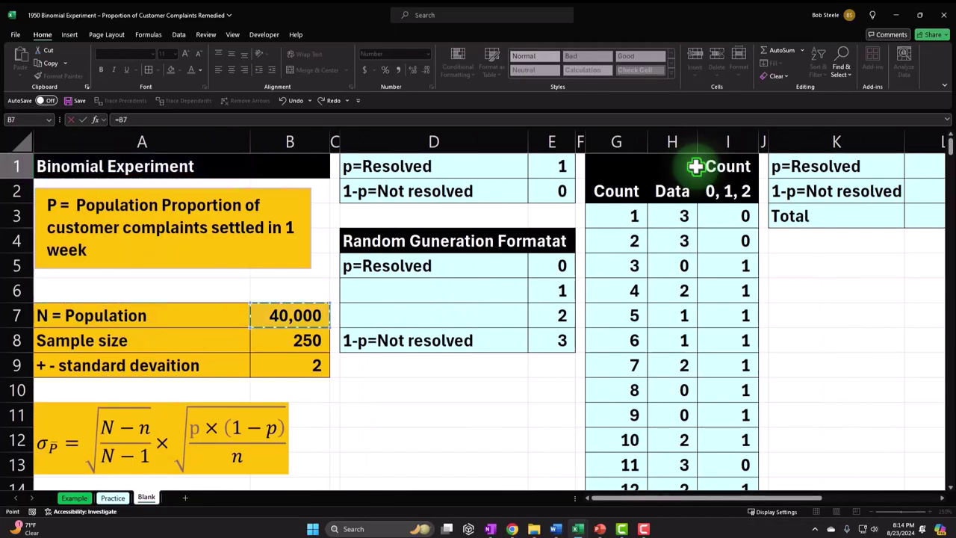
key(Return)
key(Right)
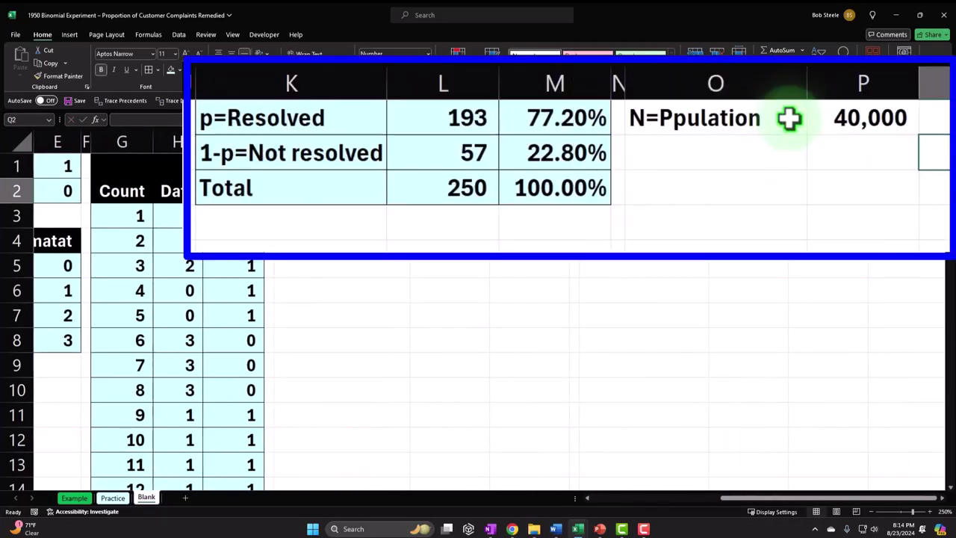
Correct the spelling of the O1 label to "N=Population"
click(620, 168)
double_click(684, 134)
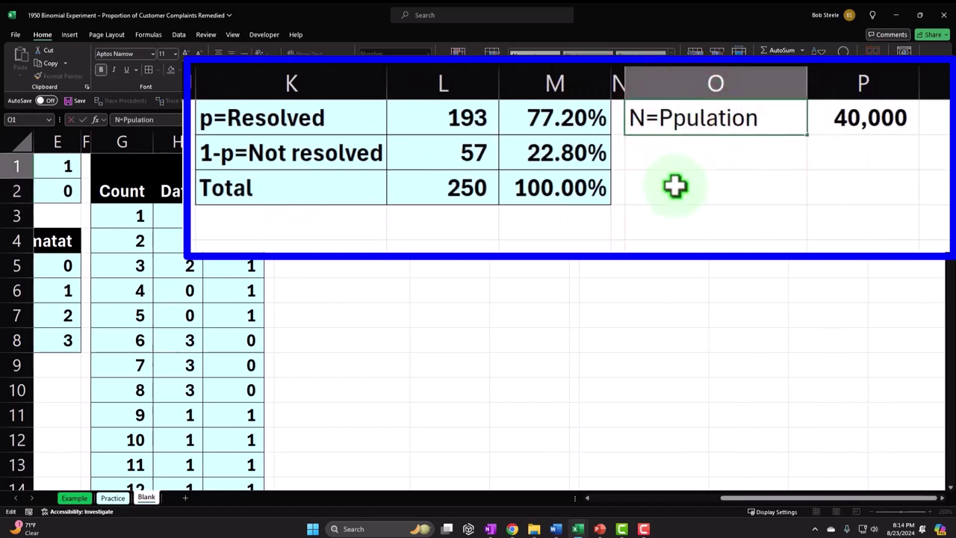
key(BackSpace)
key(BackSpace)
key(BackSpace)
key(BackSpace)
key(BackSpace)
key(BackSpace)
key(BackSpace)
key(BackSpace)
text(opulation)
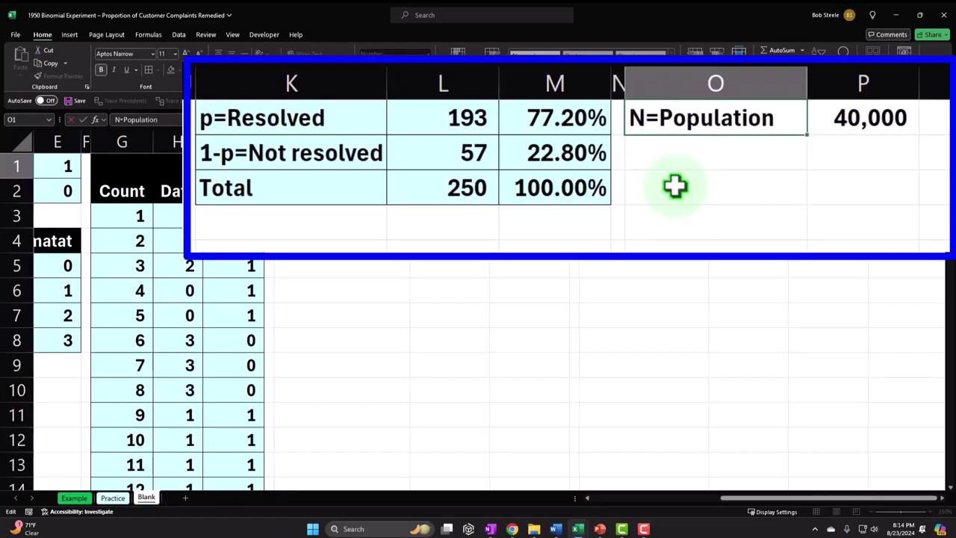
key(Return)
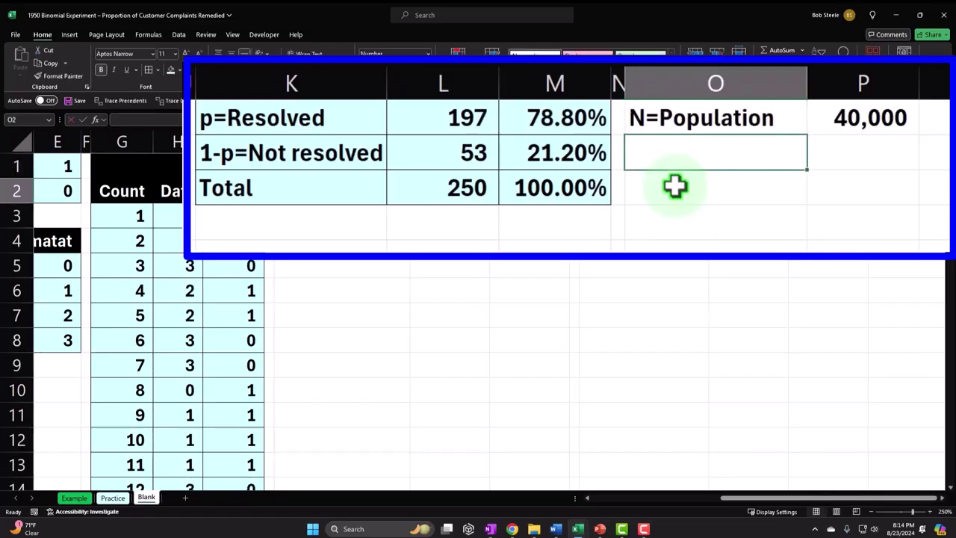
Enter the label "n=sample" in O2
text(n=samp)
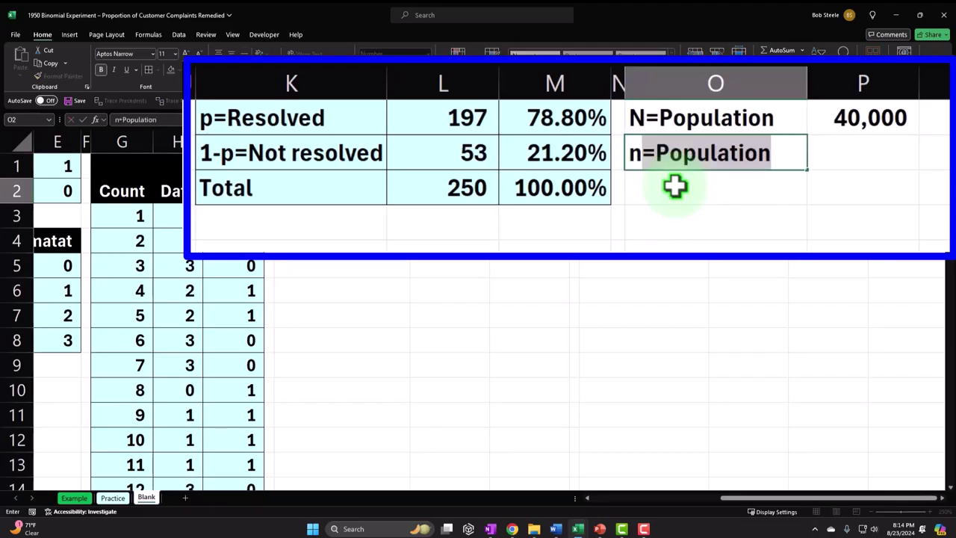
text(le)
key(Tab)
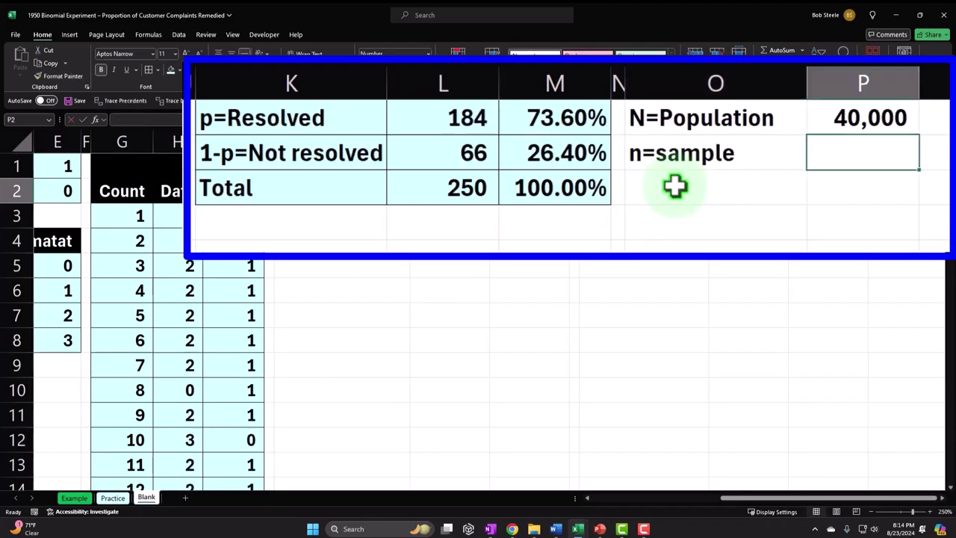
In P2, calculate the sample size with COUNT over the coded results from I3 down to the column's end
text(=)
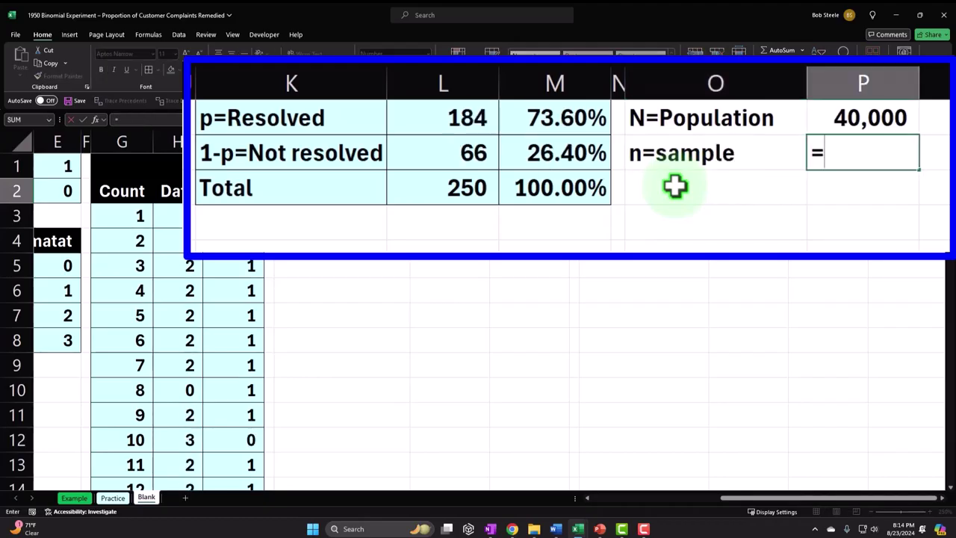
text(con)
key(BackSpace)
text(un)
key(Tab)
key(Left)
key(Left)
key(Left)
key(Left)
key(Left)
key(Left)
key(Left)
key(Down)
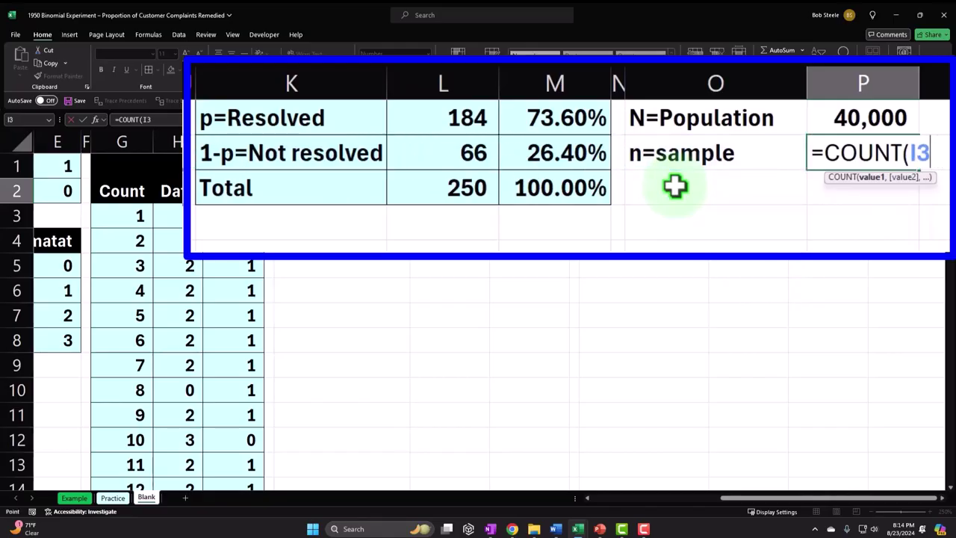
key(ctrl+shift+Down)
key(Return)
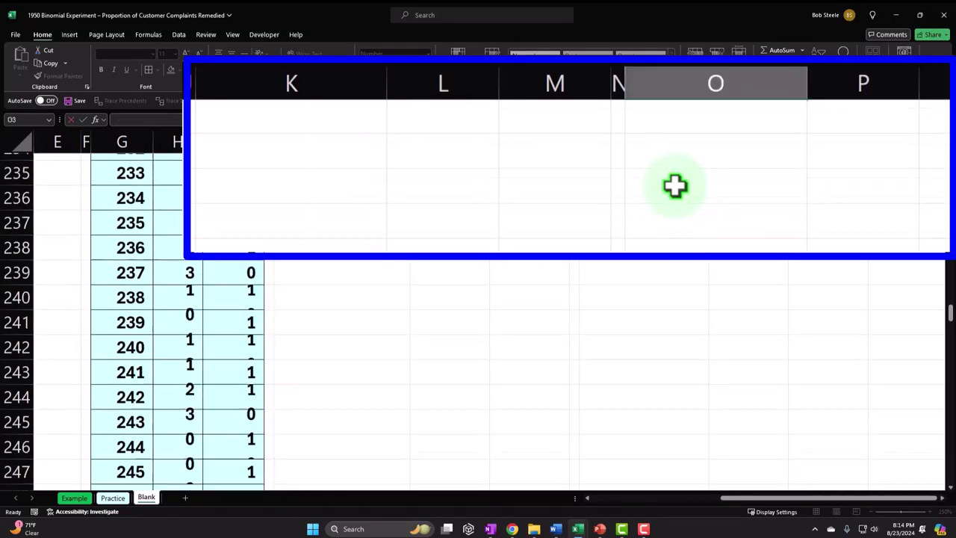
scroll(696, 210, up, 1)
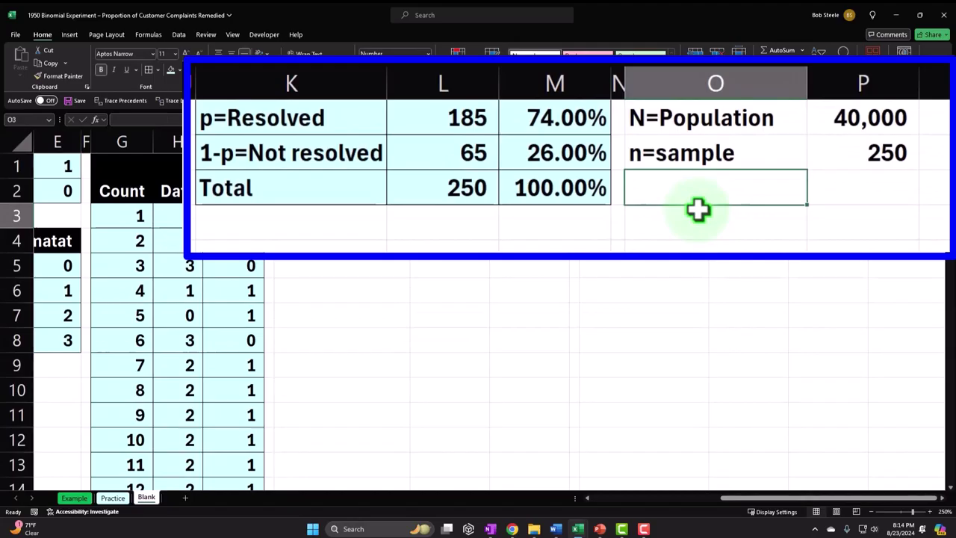
Enter the label "Test 1: n*p>=5" in O3
click(837, 199)
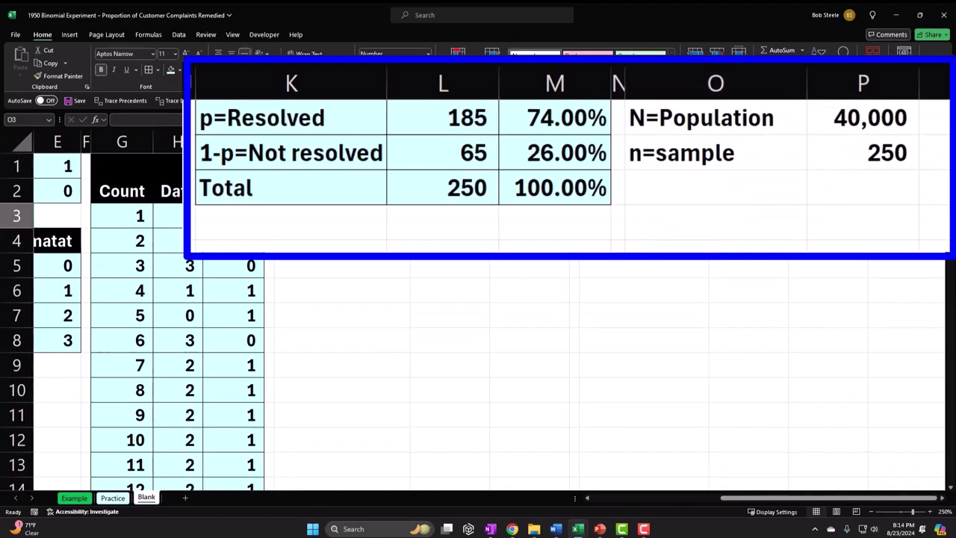
click(726, 192)
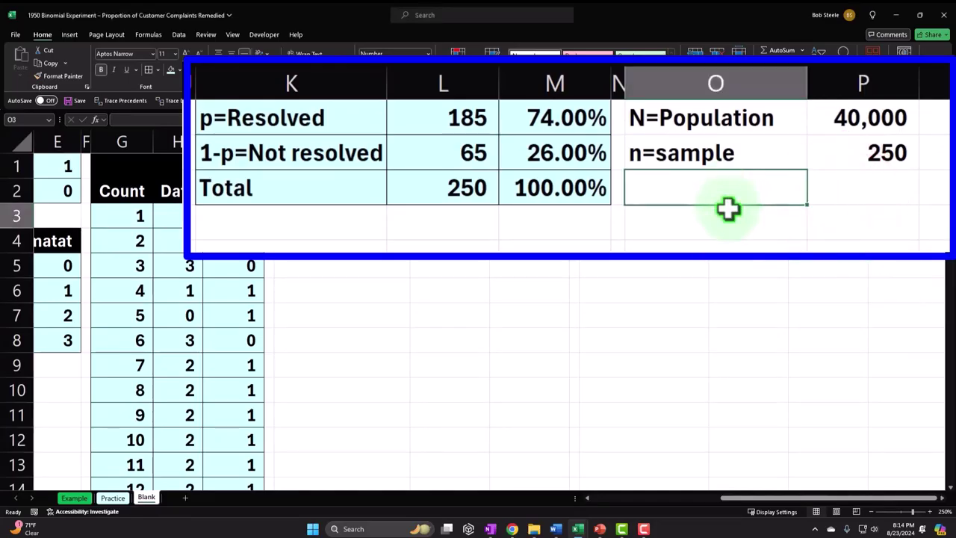
text(Test)
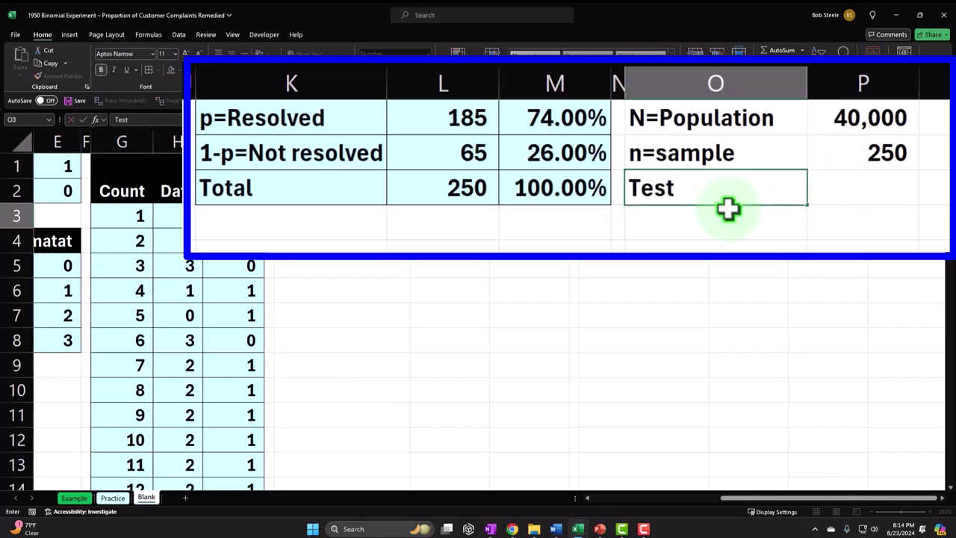
text( 1: n*)
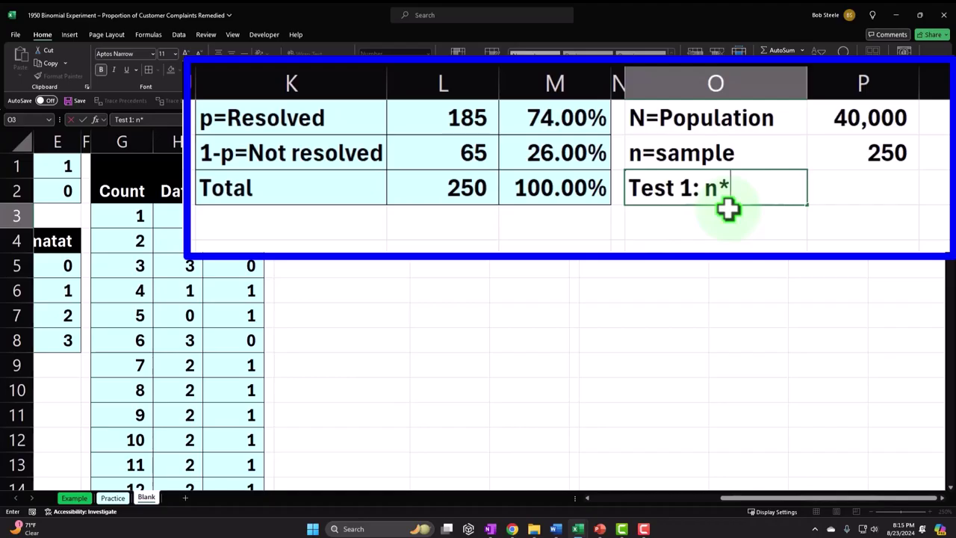
text(p>)
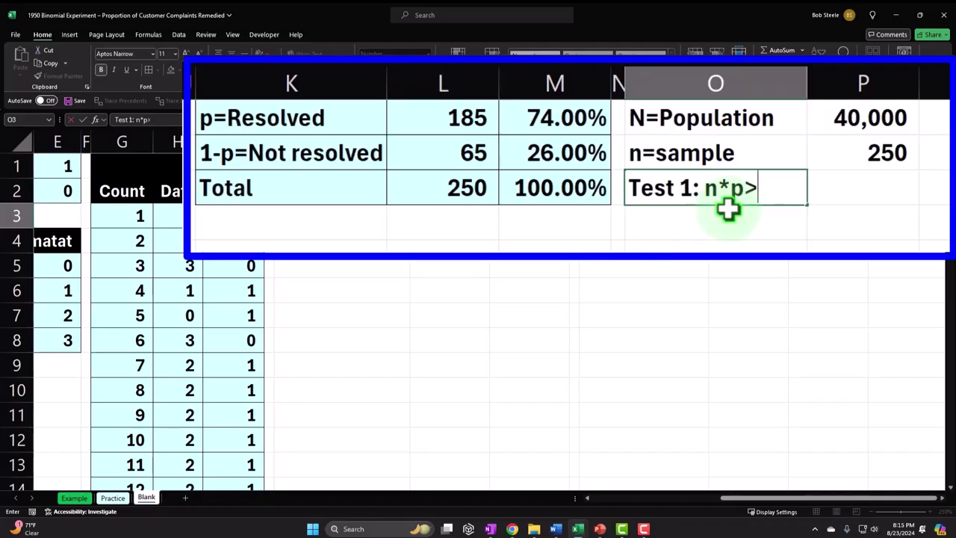
text(=5)
key(Return)
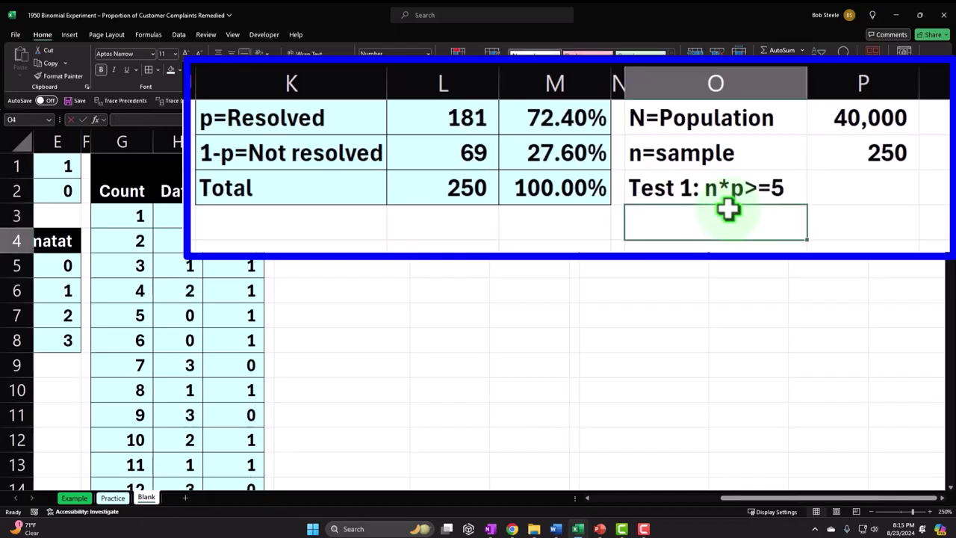
Repeat the label "Test 1: n*p>=5" in O4
text(Te)
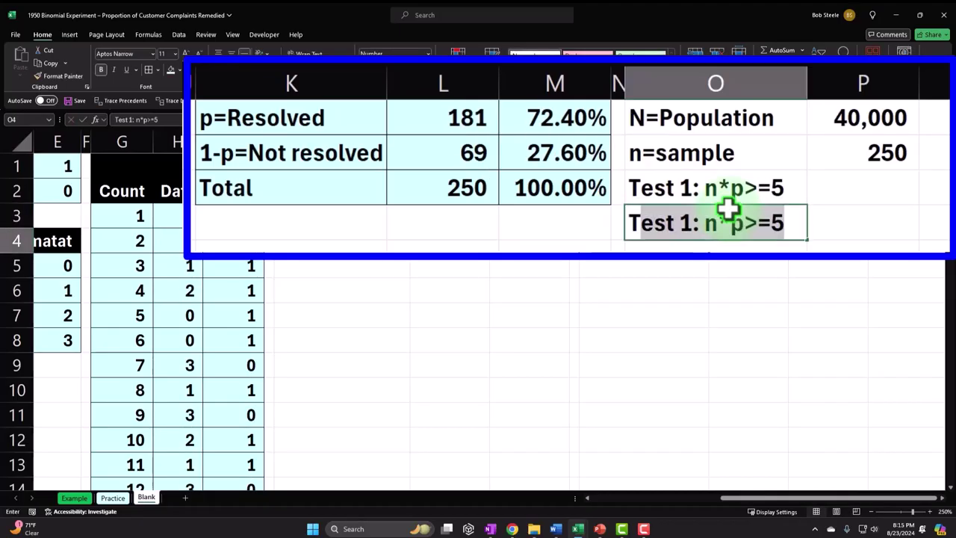
text(ss)
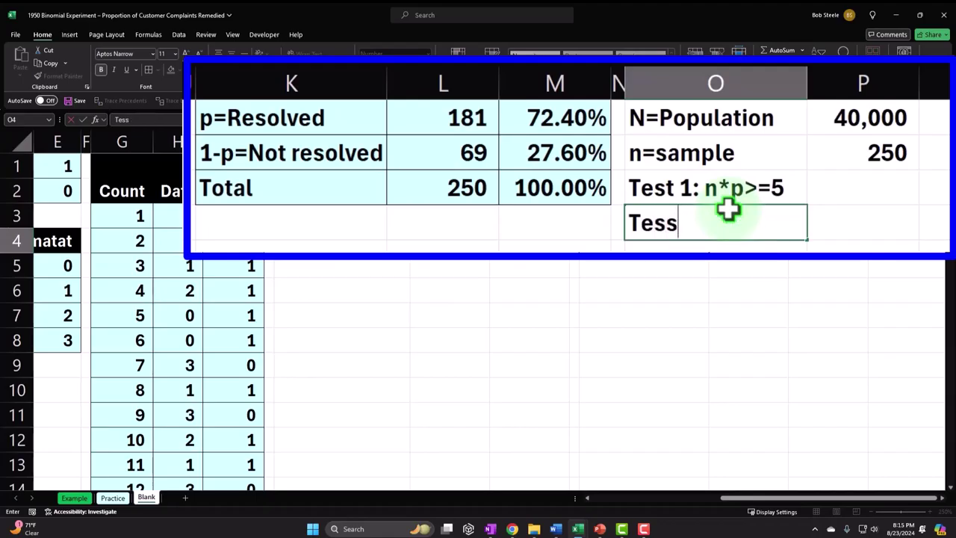
key(BackSpace)
text(t)
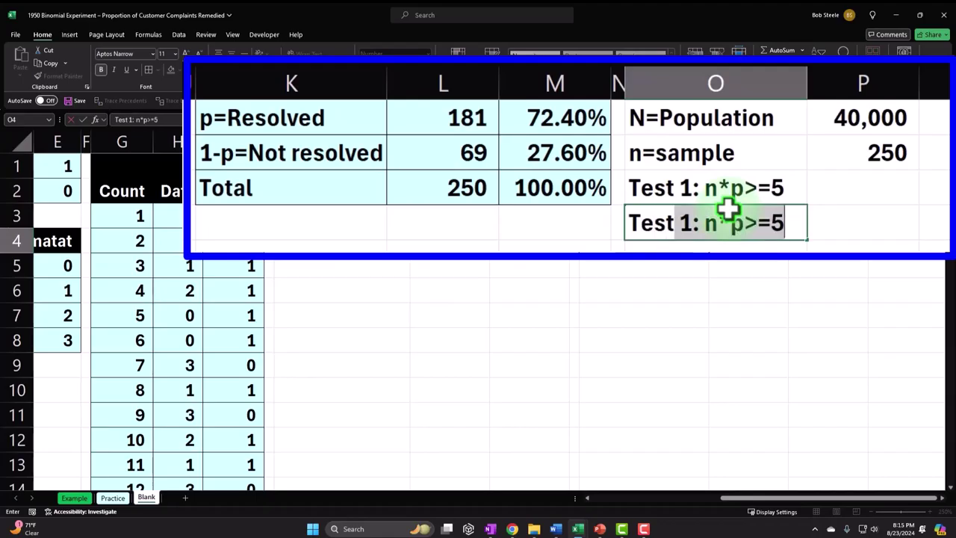
key(Tab)
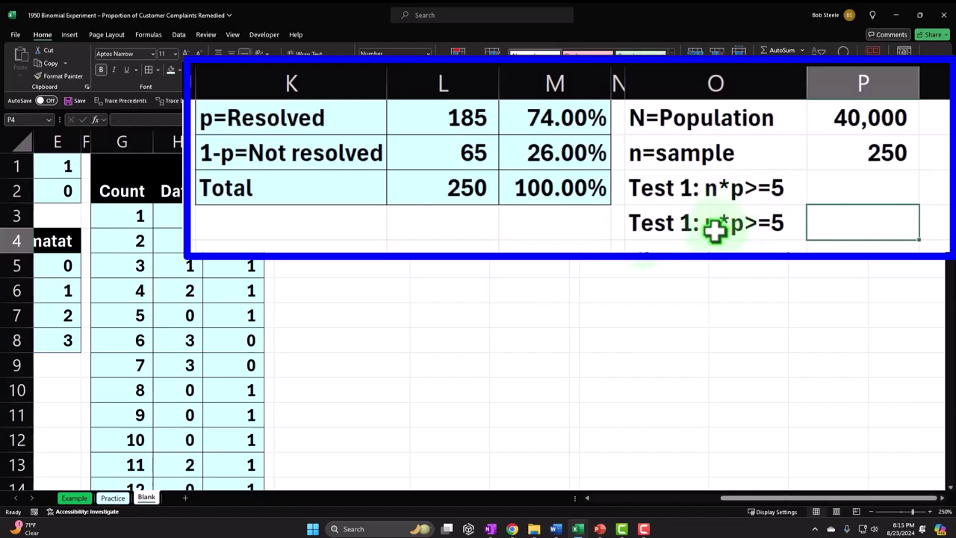
Change the label in O4 to "Test 2: n*(1-p)>=5" and widen column O to fit it
double_click(730, 187)
key(Right)
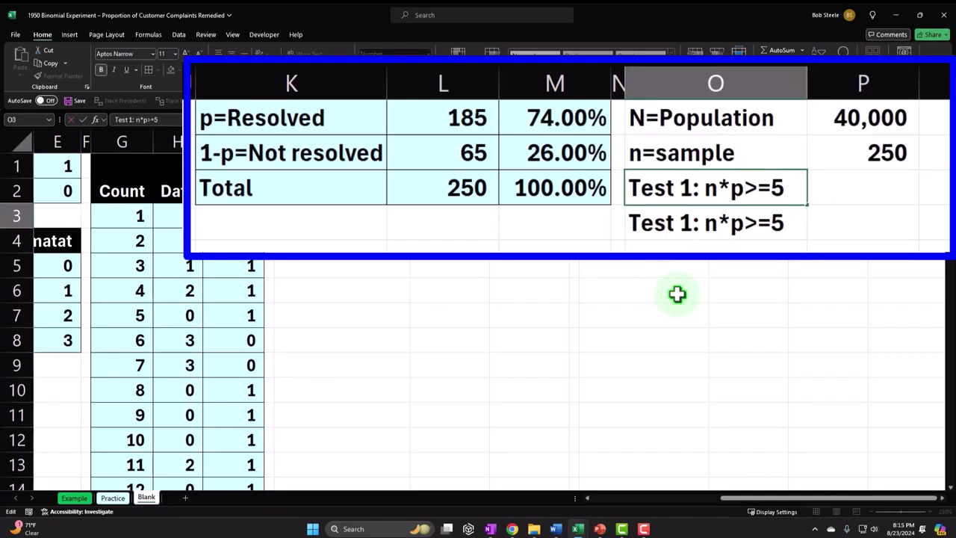
key(Return)
double_click(690, 222)
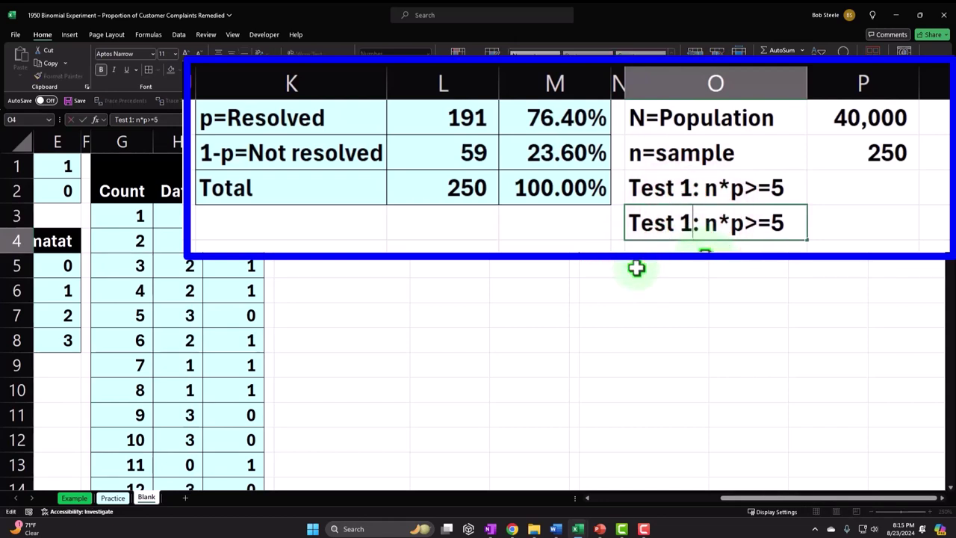
key(BackSpace)
text(2: n*(1-p)
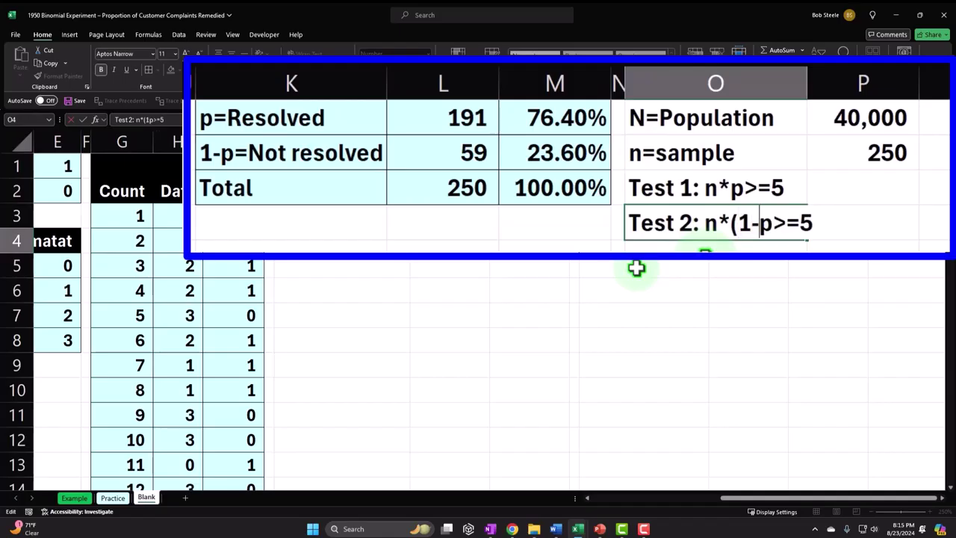
text())
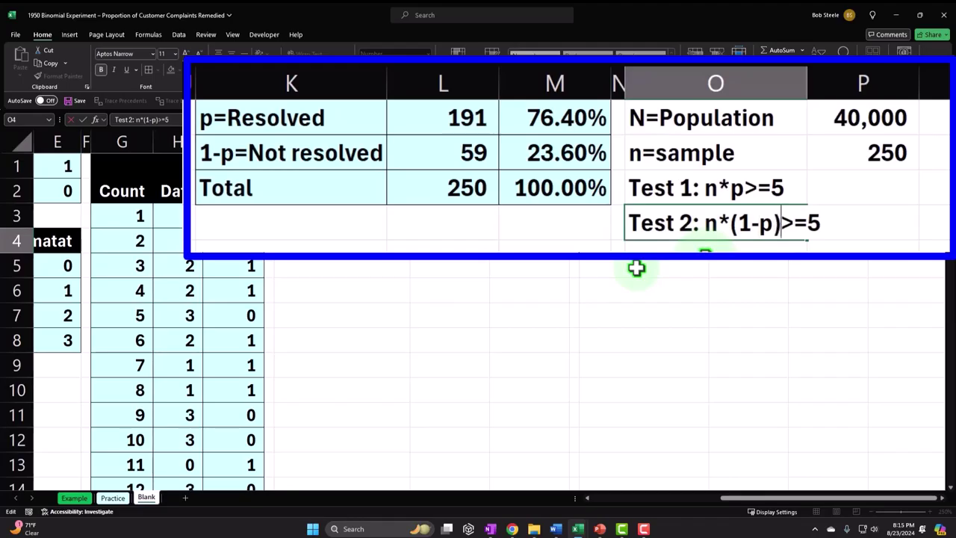
key(Return)
drag(807, 82, 826, 82)
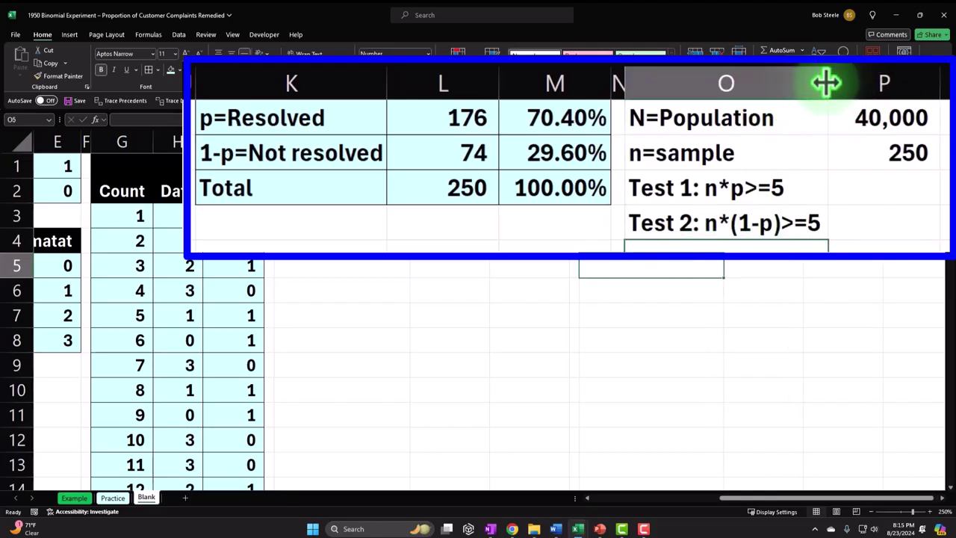
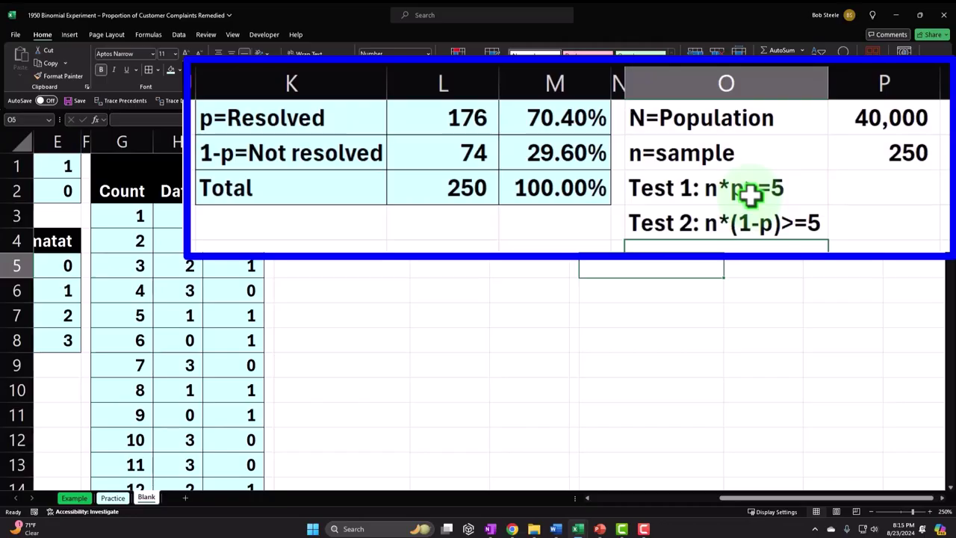
In P3, calculate Test 1 by multiplying the sample size in P2 by the resolved proportion in M1
click(854, 168)
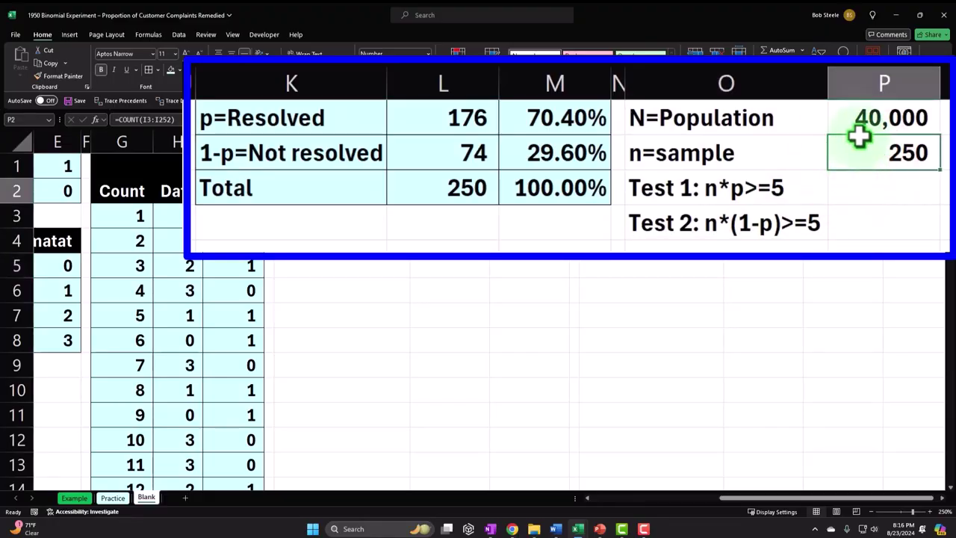
click(862, 185)
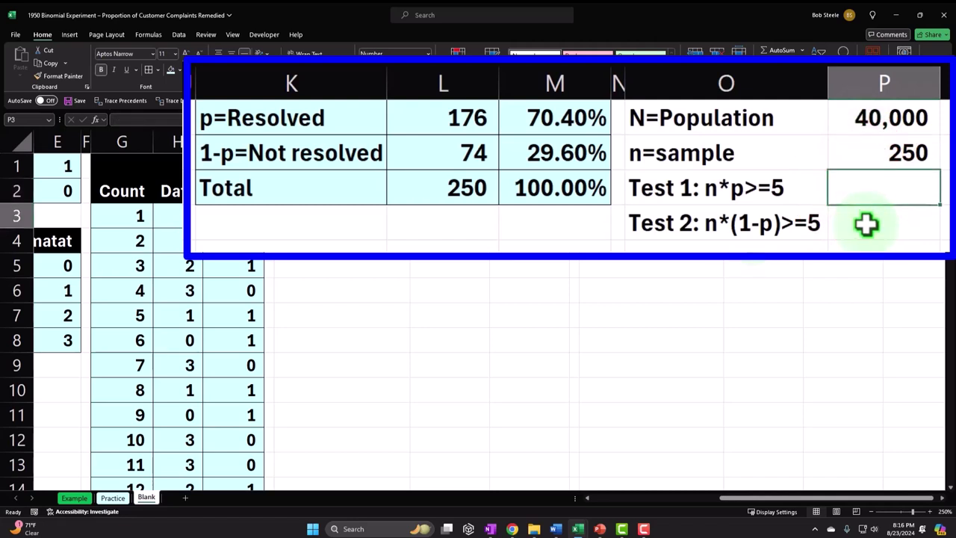
text(=)
key(Up)
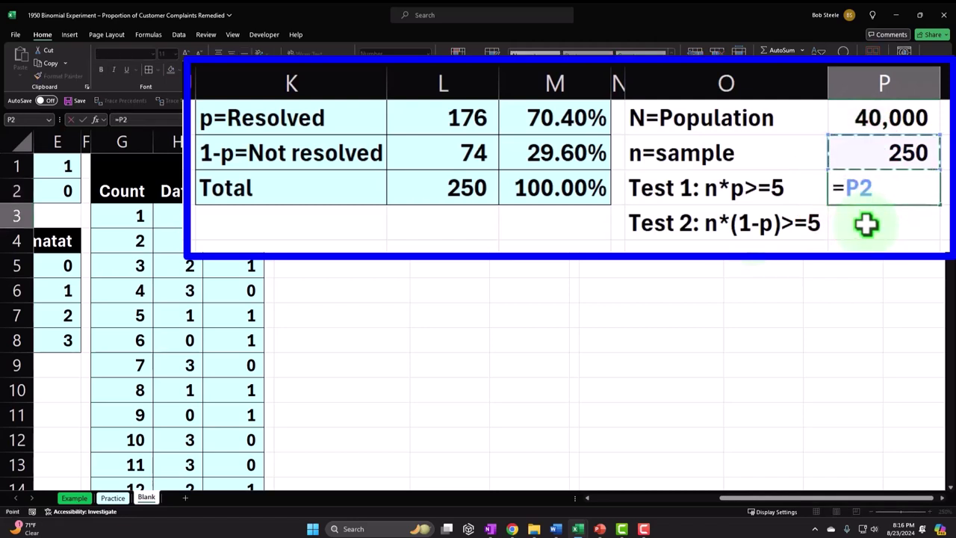
text(*)
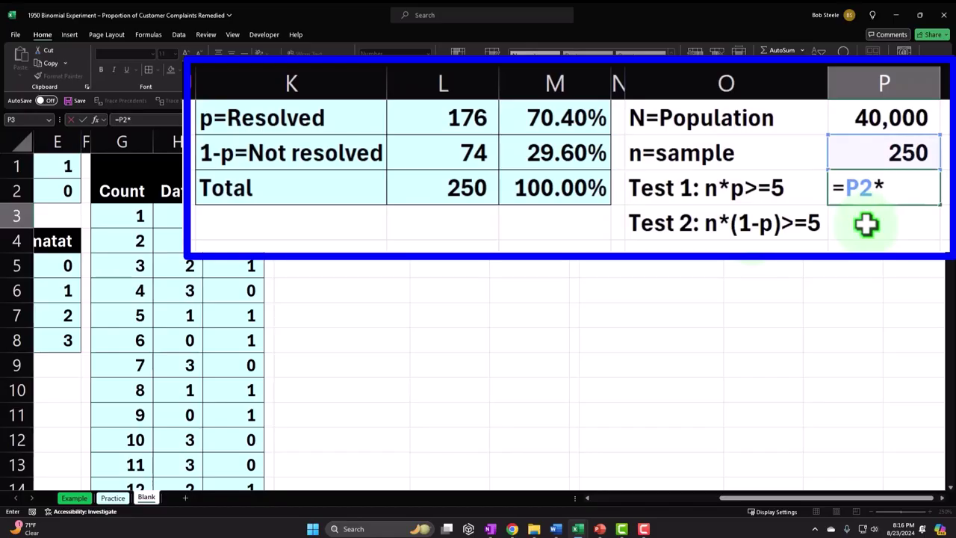
key(Left)
key(Left)
key(Left)
key(Left)
key(Up)
key(Up)
key(Right)
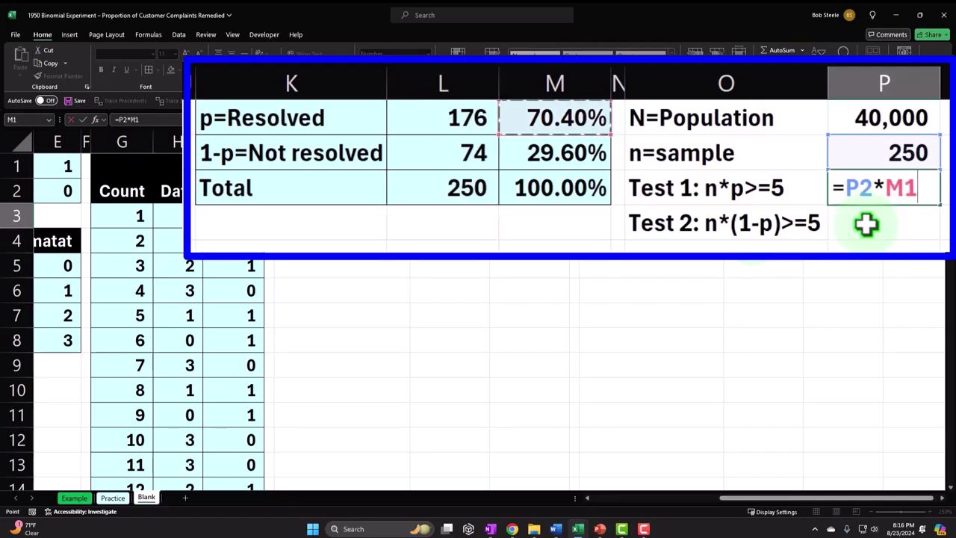
key(Return)
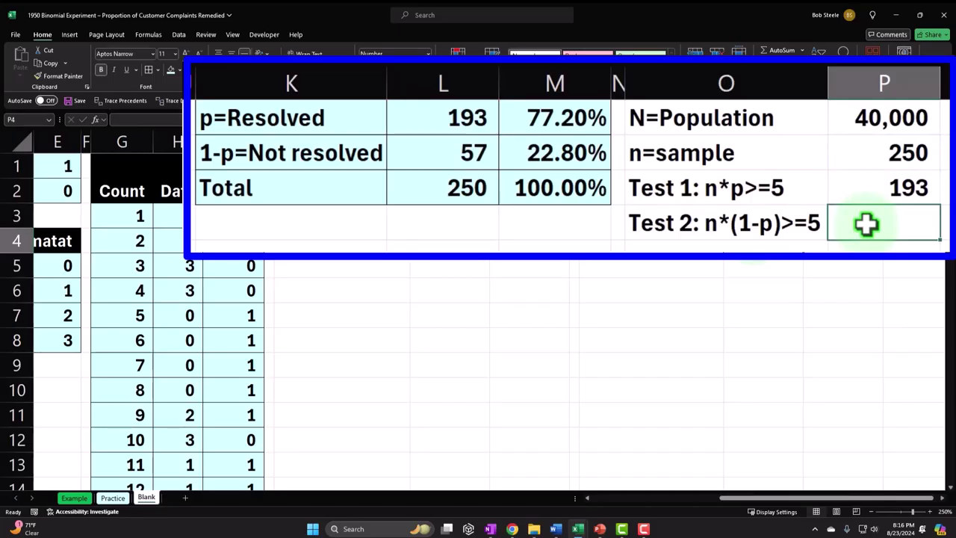
In P4, calculate Test 2 by multiplying the sample size in P2 by the not-resolved proportion in M2
text(=)
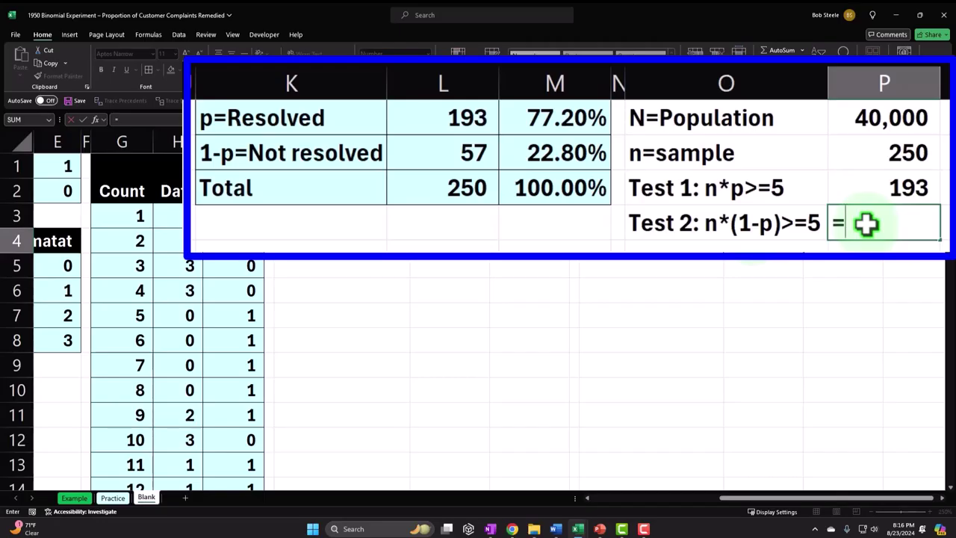
click(856, 154)
text(*)
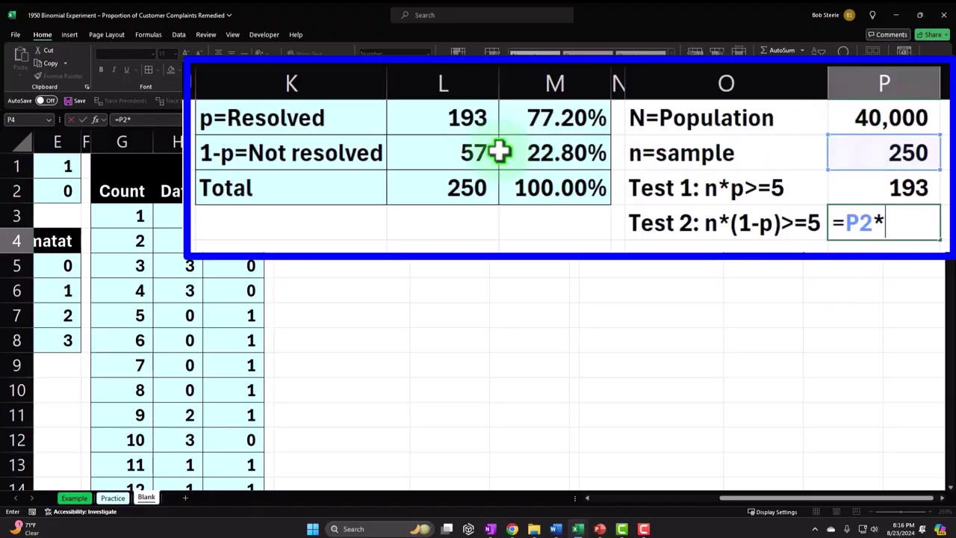
click(548, 154)
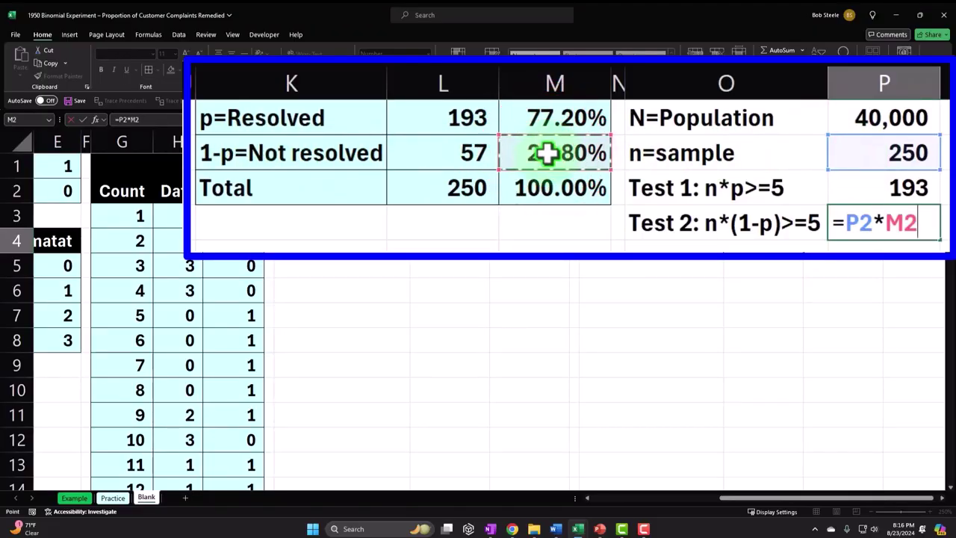
key(Return)
In Q3, enter the logical check =P3>5 for Test 1
key(Up)
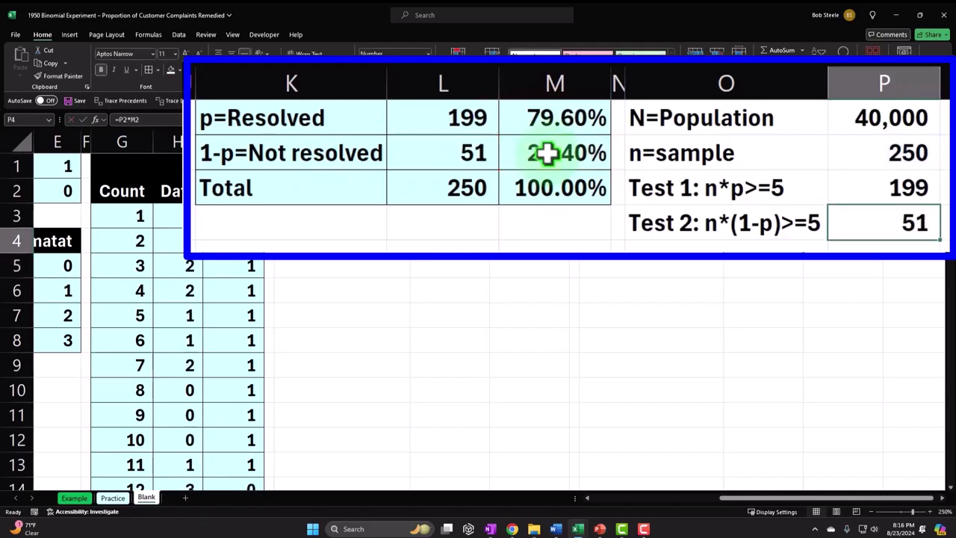
key(Right)
key(Up)
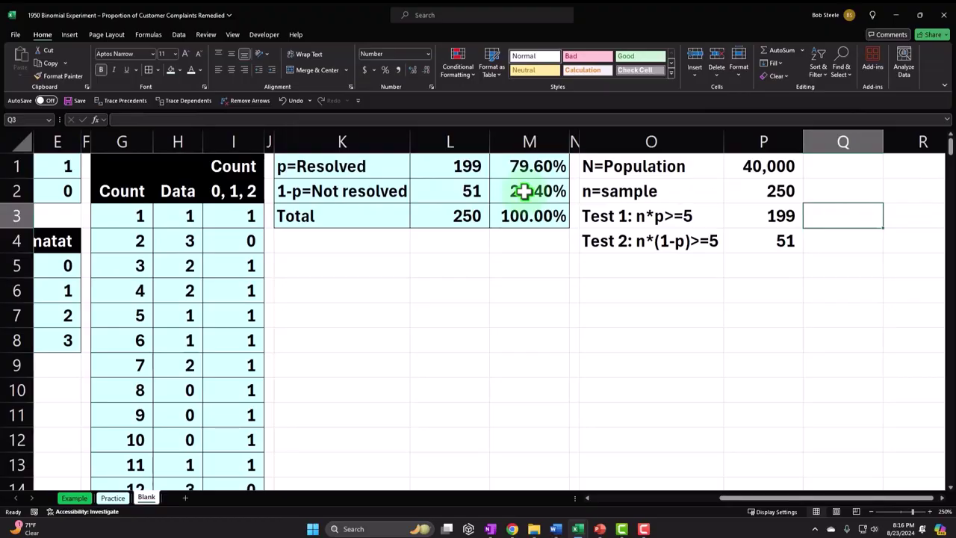
text(=)
key(Left)
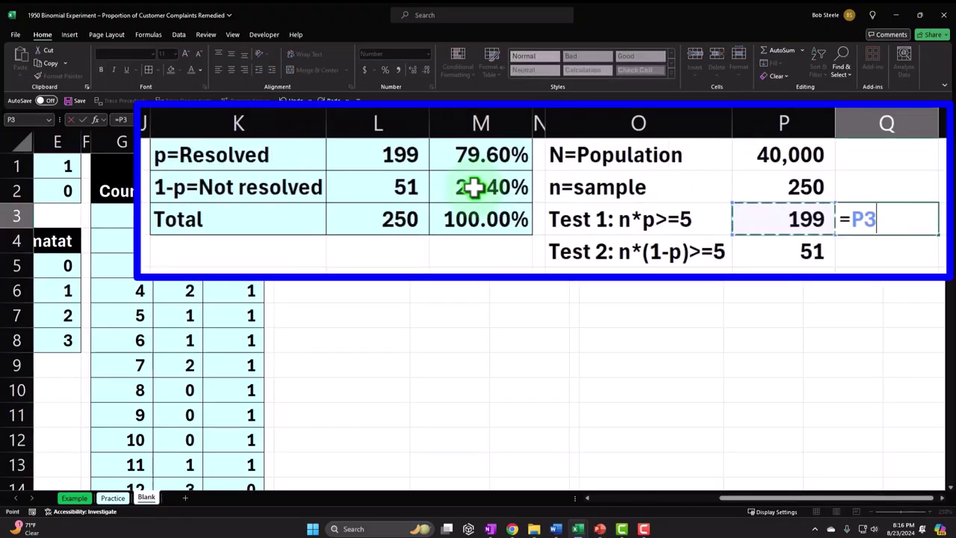
text(>)
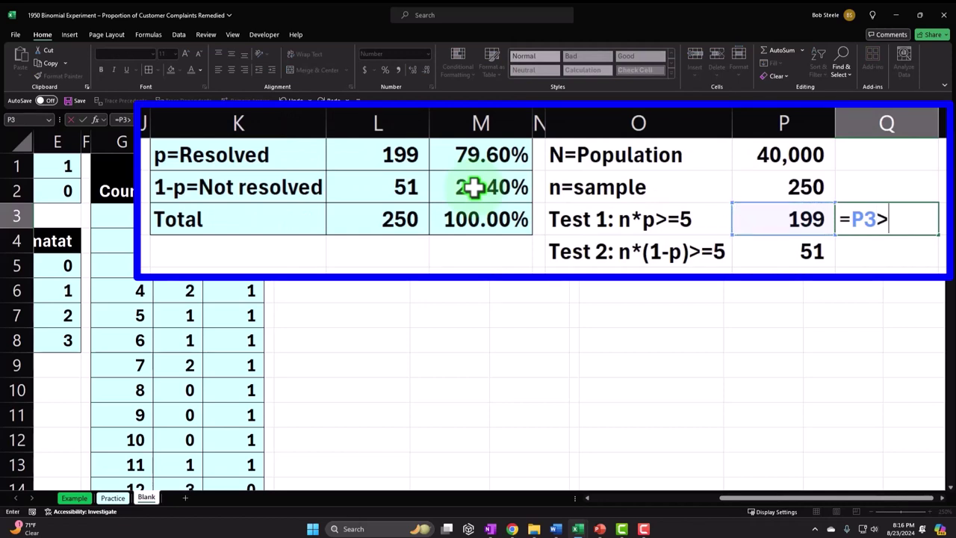
text(5)
key(Return)
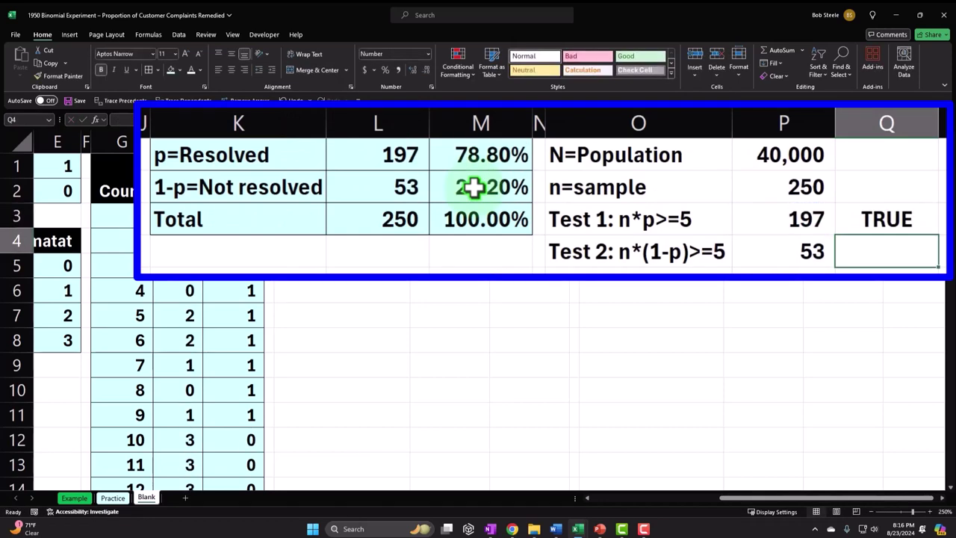
In Q4, enter the logical check =P4>5 for Test 2
text(=)
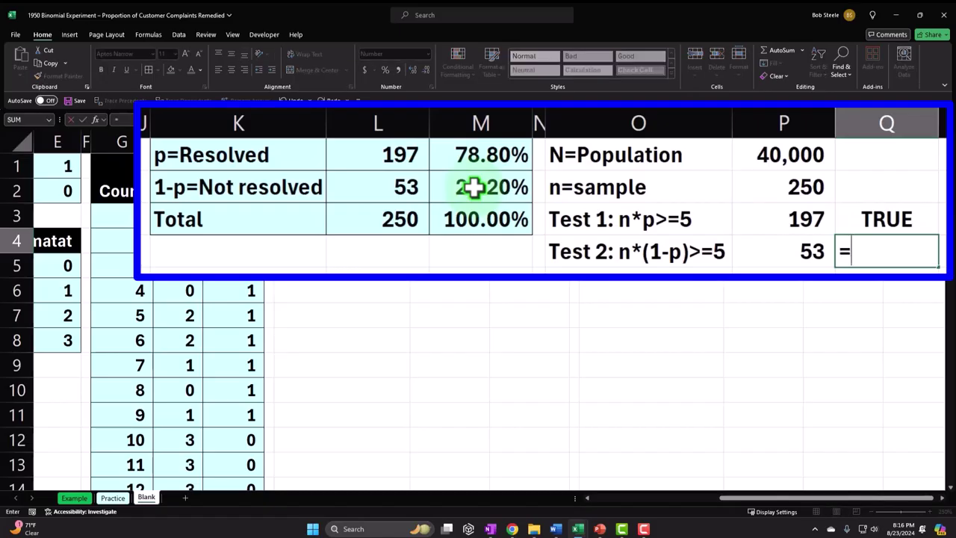
key(Left)
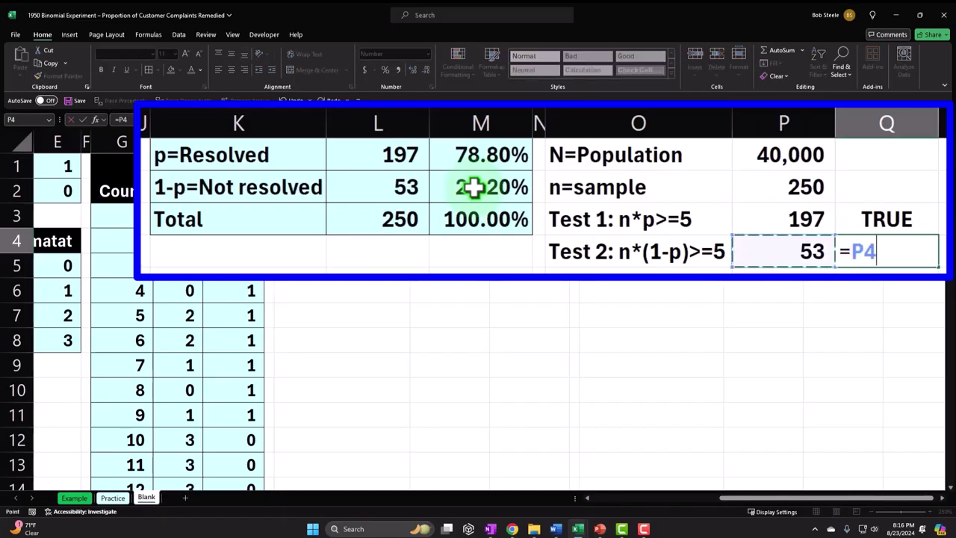
text(>5)
key(Return)
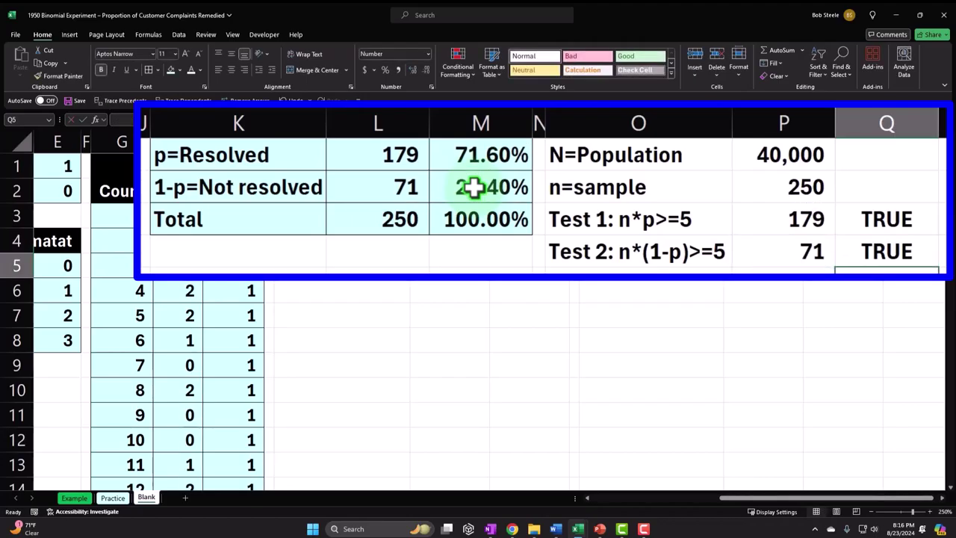
Conditionally format Q3:Q4 so cells equal to TRUE get Green Fill with Dark Green Text, and narrow column Q slightly
drag(896, 220, 902, 247)
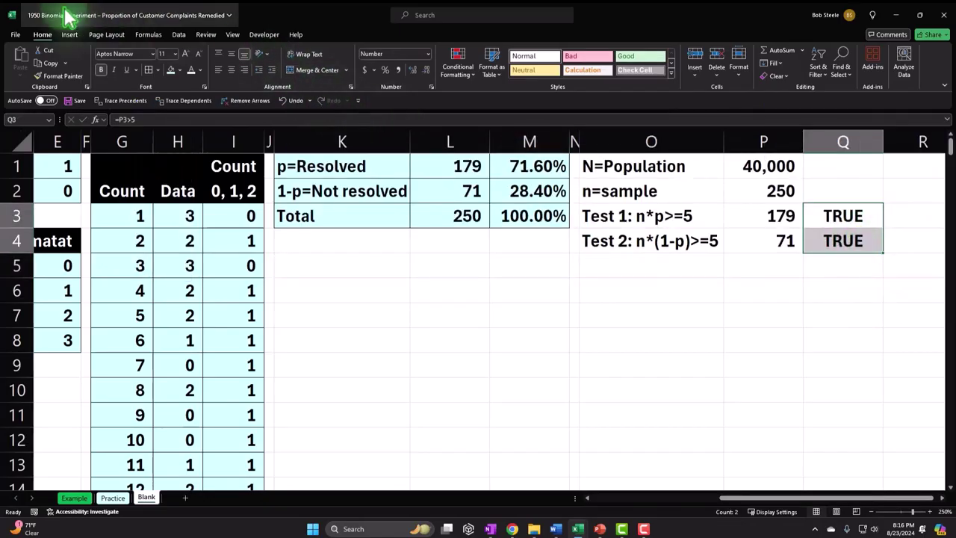
click(459, 69)
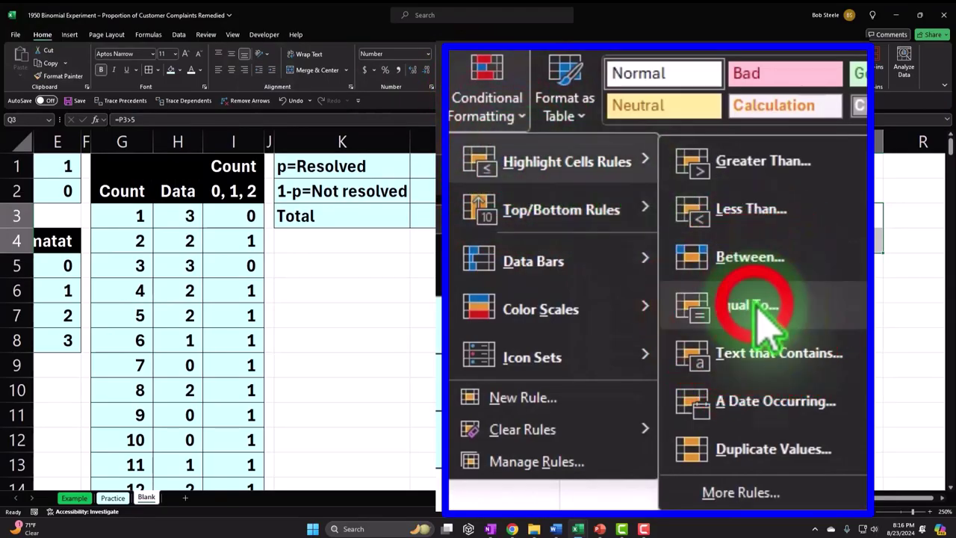
click(710, 311)
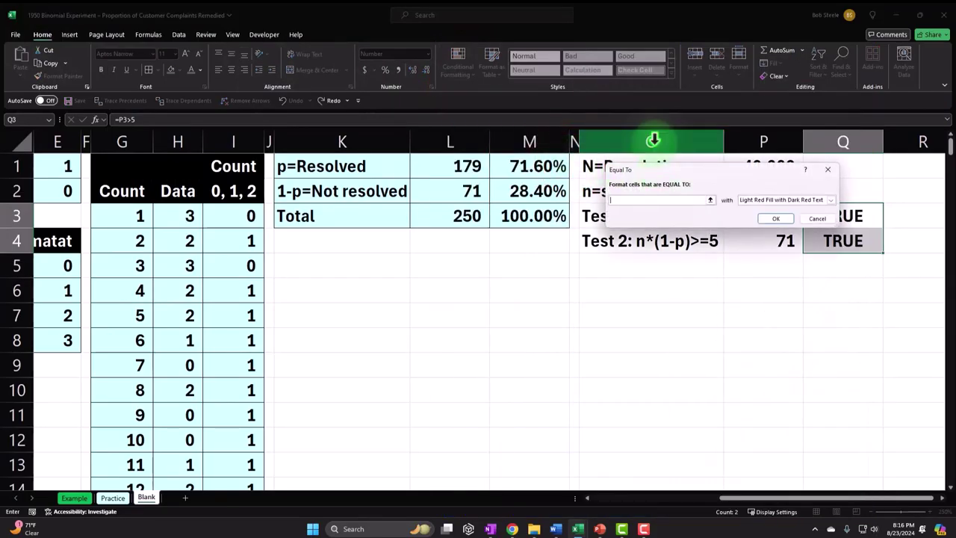
text(True)
key(BackSpace)
key(BackSpace)
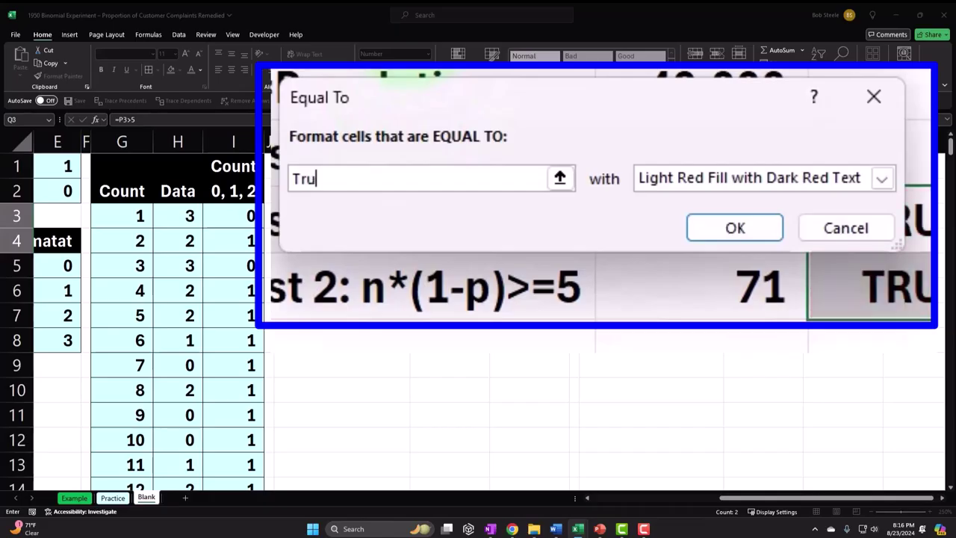
text(TR)
key(BackSpace)
key(BackSpace)
text(RUE)
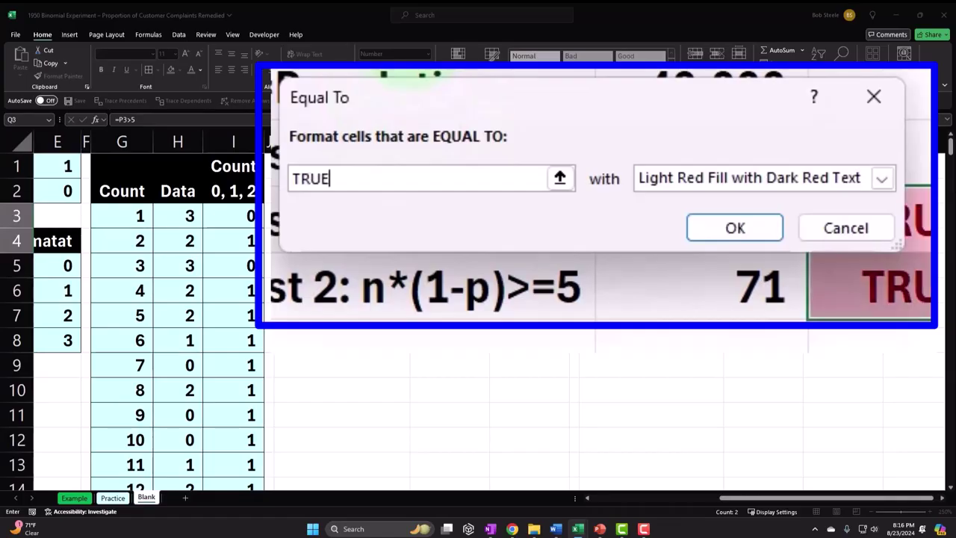
click(883, 179)
click(850, 238)
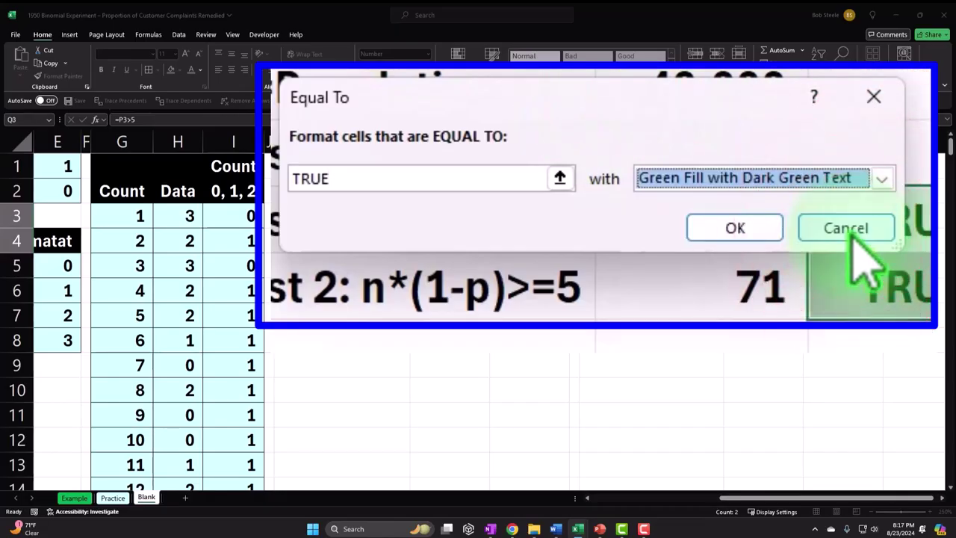
click(747, 226)
click(777, 287)
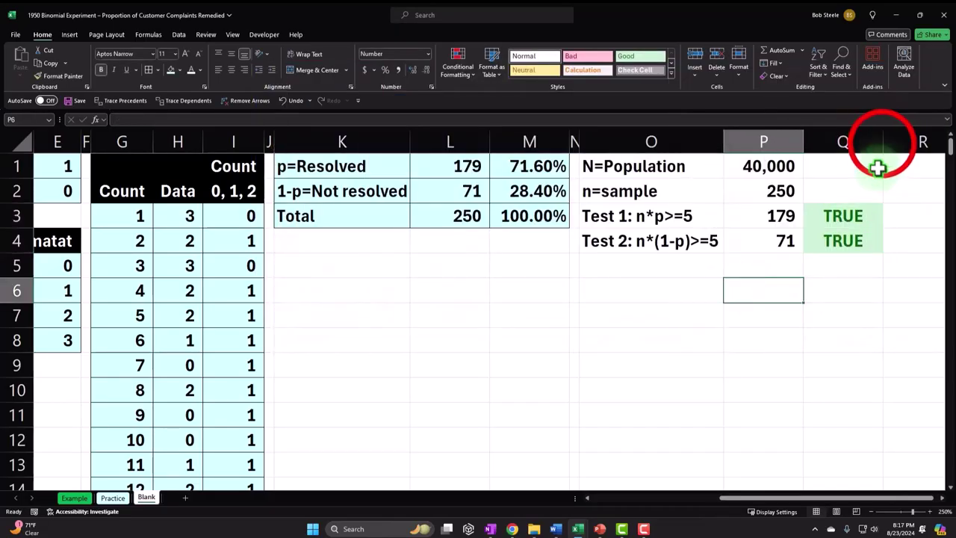
drag(883, 142, 862, 142)
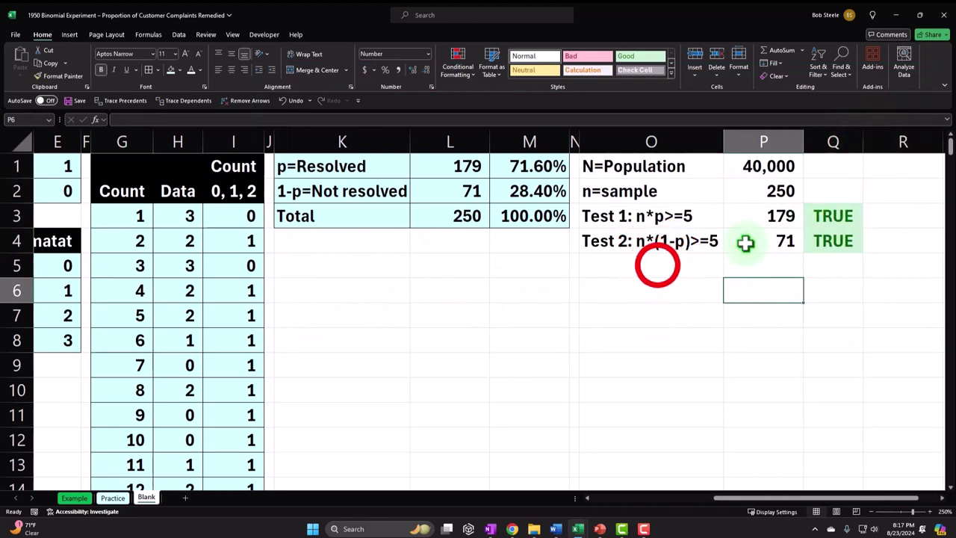
Enter the label "Expected (Pbar)" in O5, below the Test 2 label
click(657, 266)
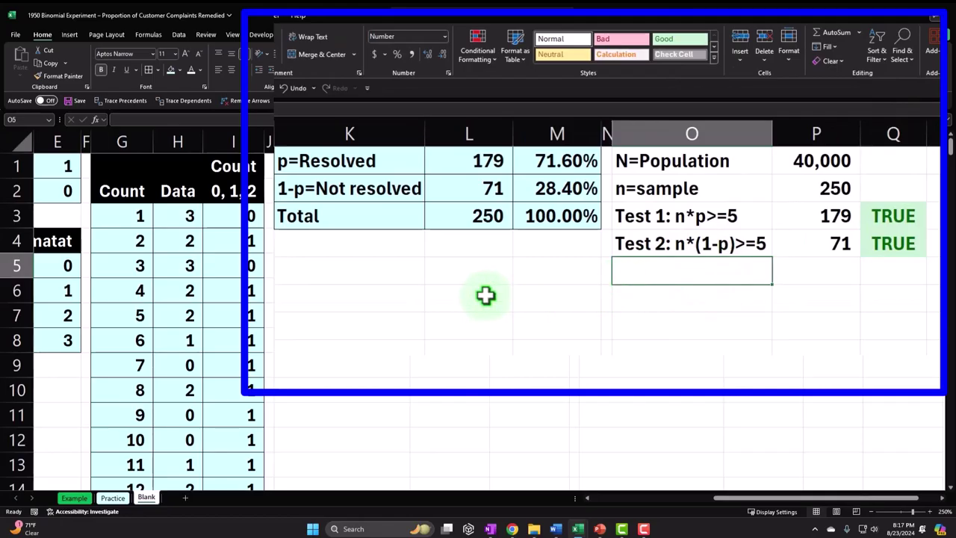
text(Exp)
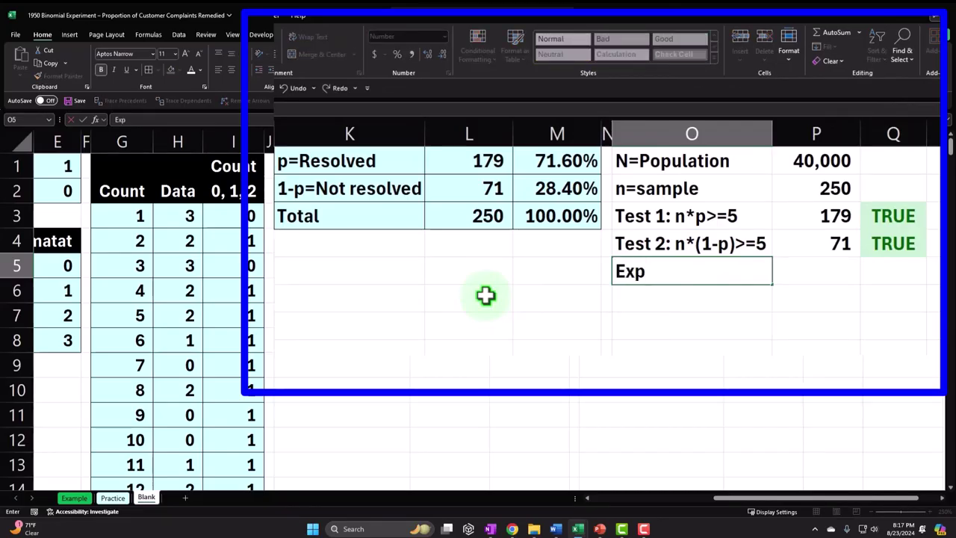
text(ected ()
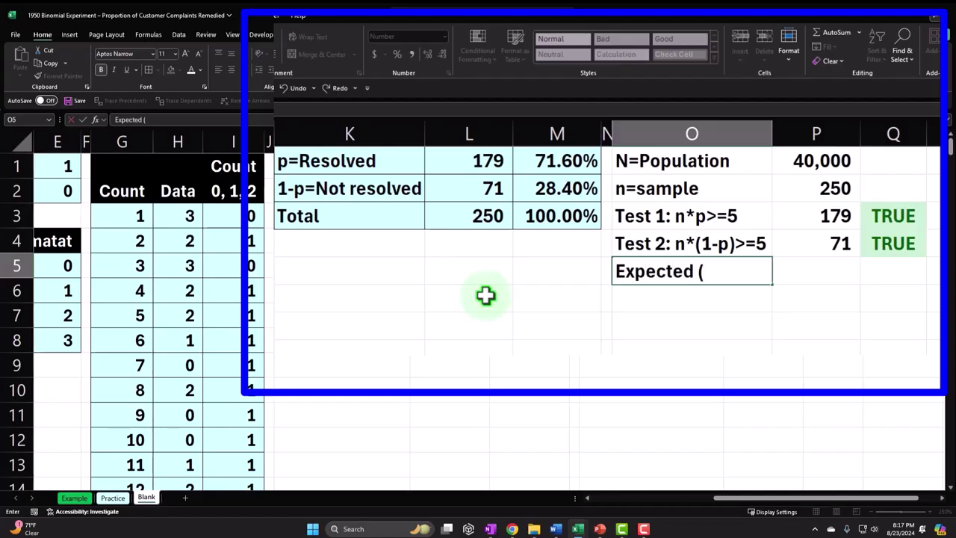
text(Pbar)
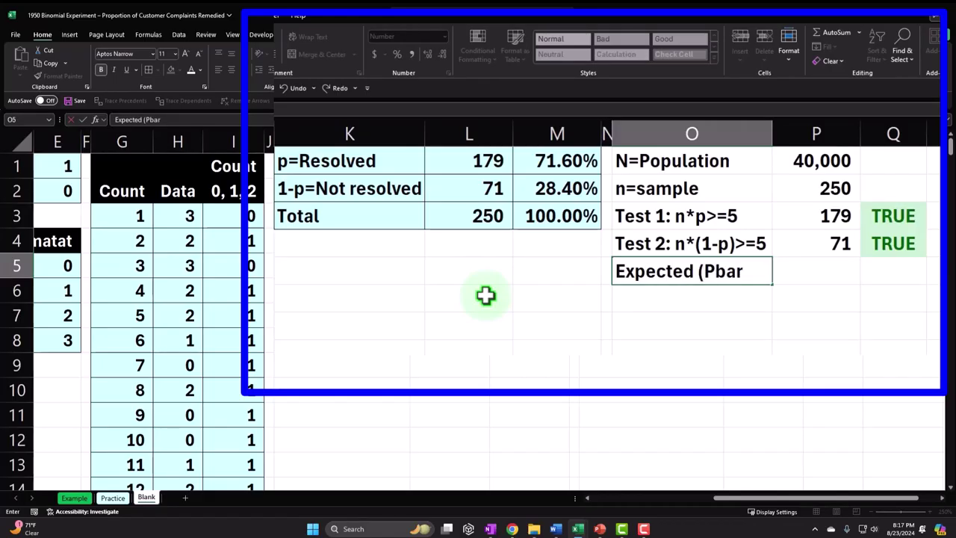
key(Tab)
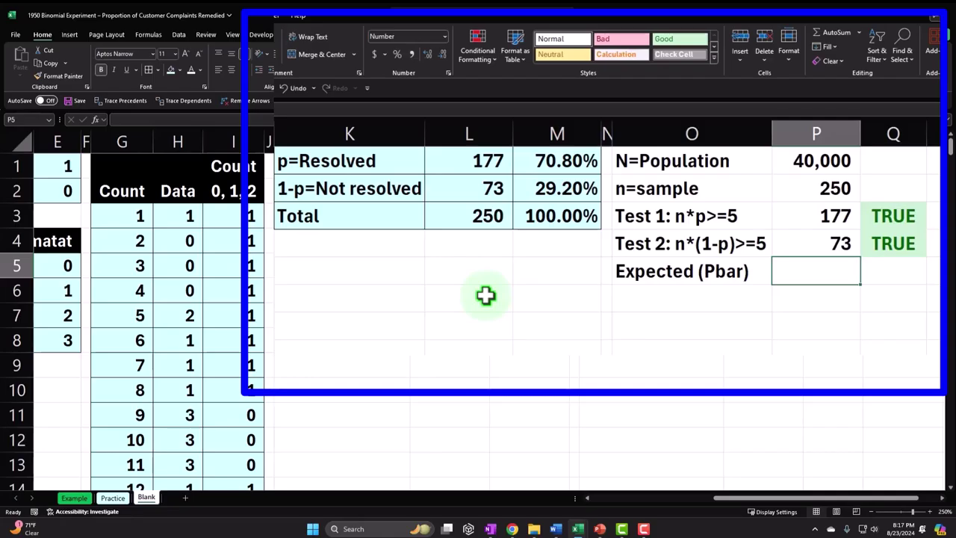
click(559, 159)
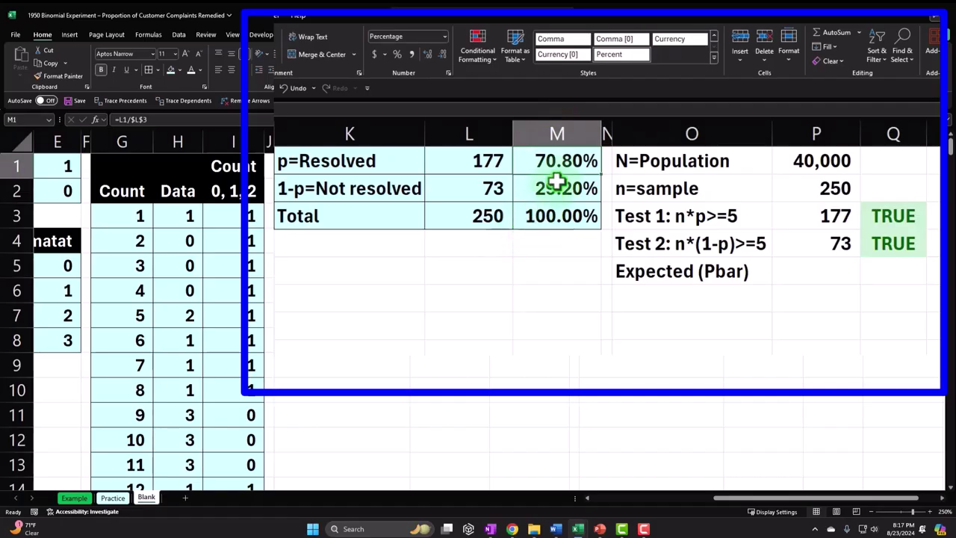
Enter a formula in P5 that links the Expected (Pbar) value to the resolved proportion in M1
text(=)
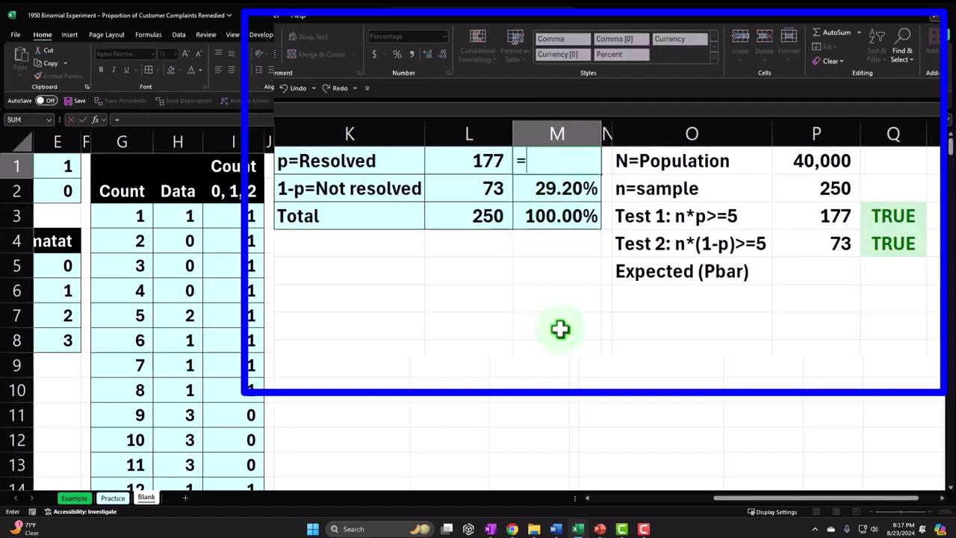
click(299, 87)
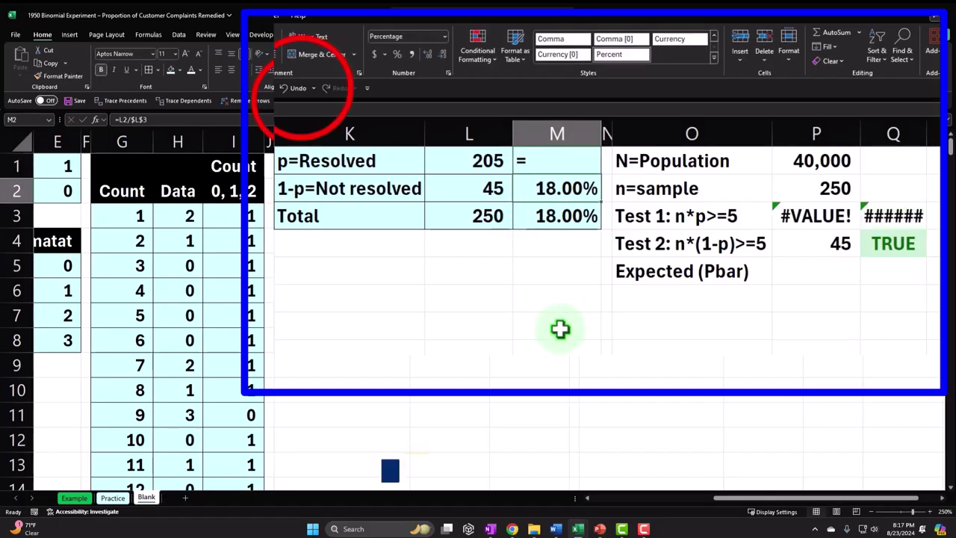
click(801, 271)
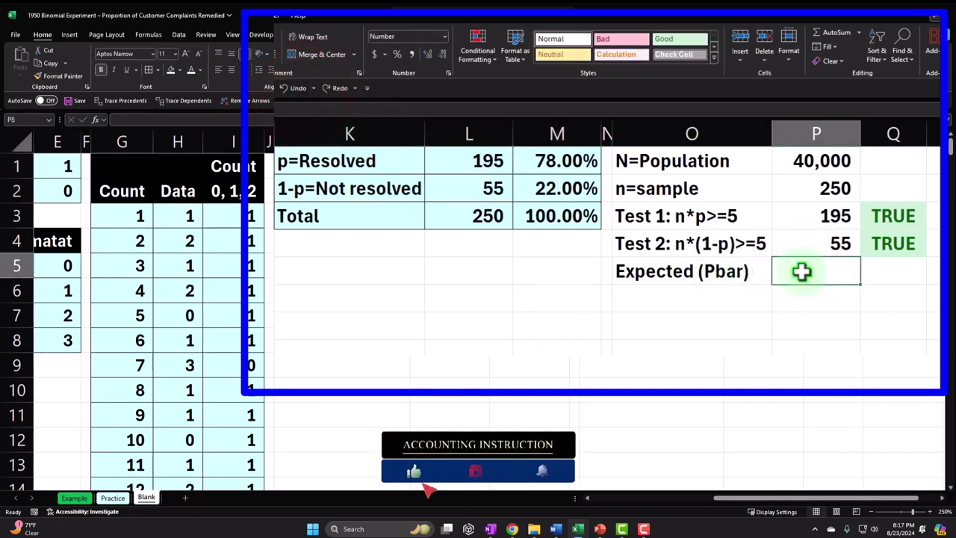
text(=)
key(Left)
key(Left)
key(Left)
key(Up)
key(Up)
key(Up)
key(Up)
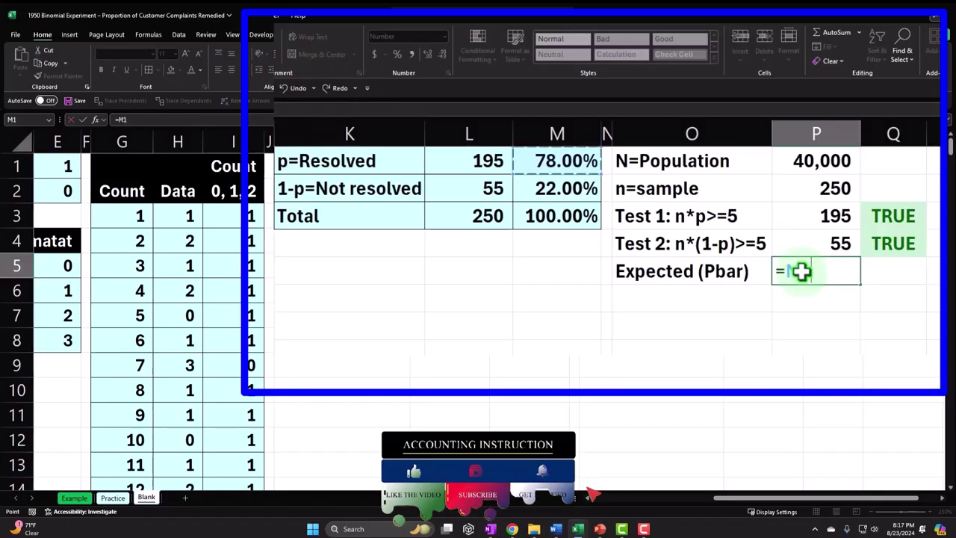
key(Return)
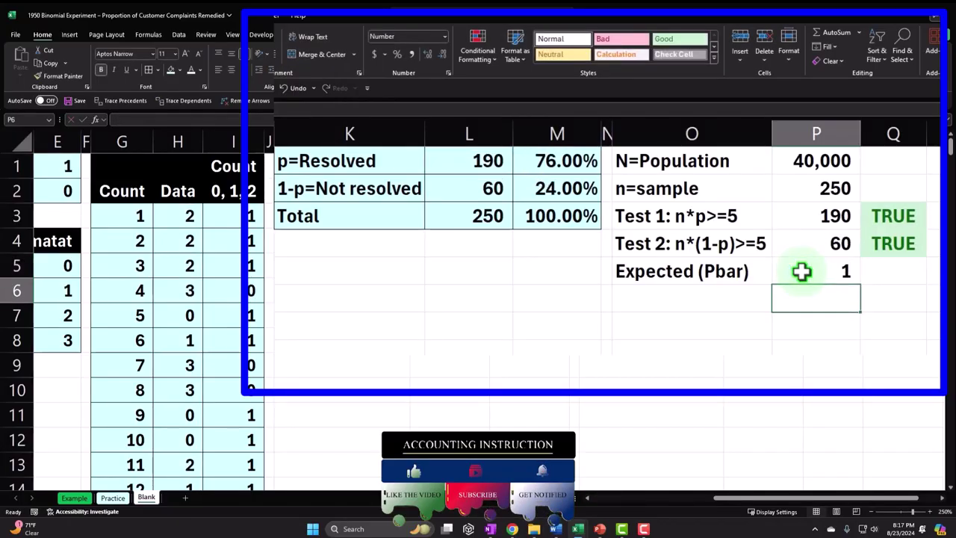
Format the Expected (Pbar) value in P5 as a percentage with two decimal places
key(Left)
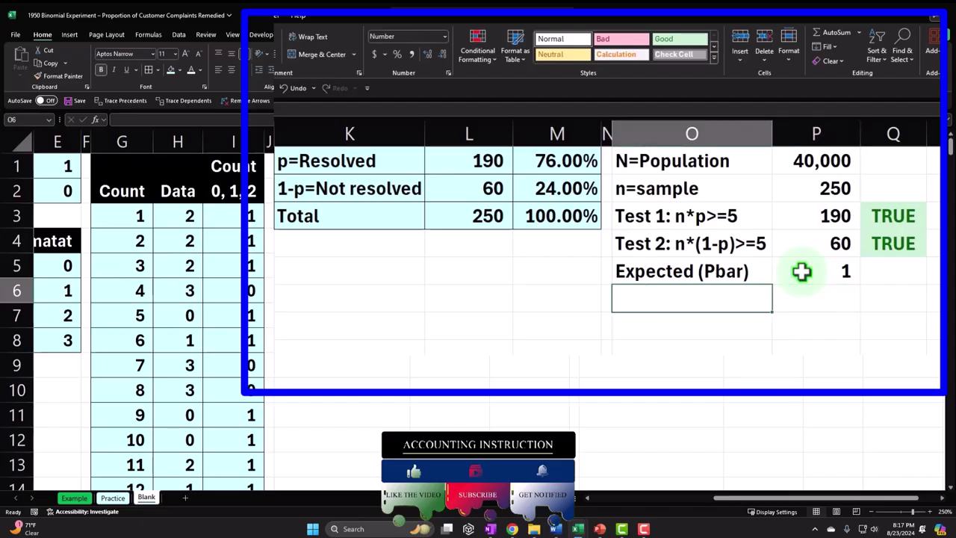
click(802, 271)
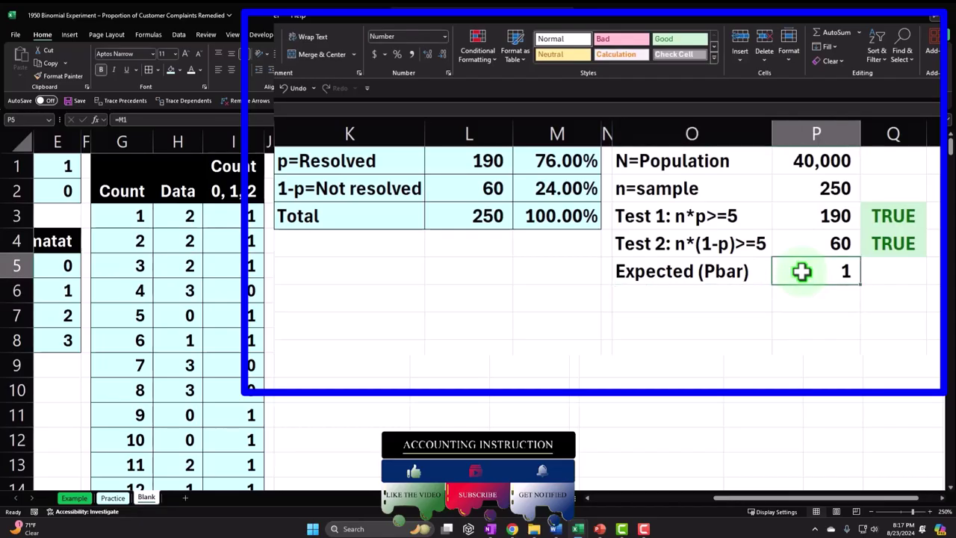
click(398, 54)
click(426, 53)
click(427, 54)
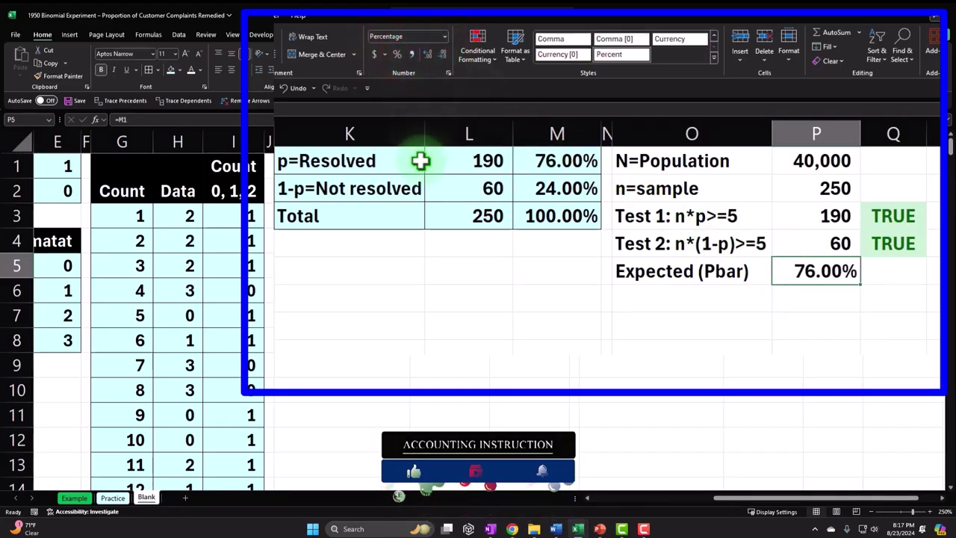
Add the label "n/N test < 5%" in O6, below Expected (Pbar)
key(Down)
key(Left)
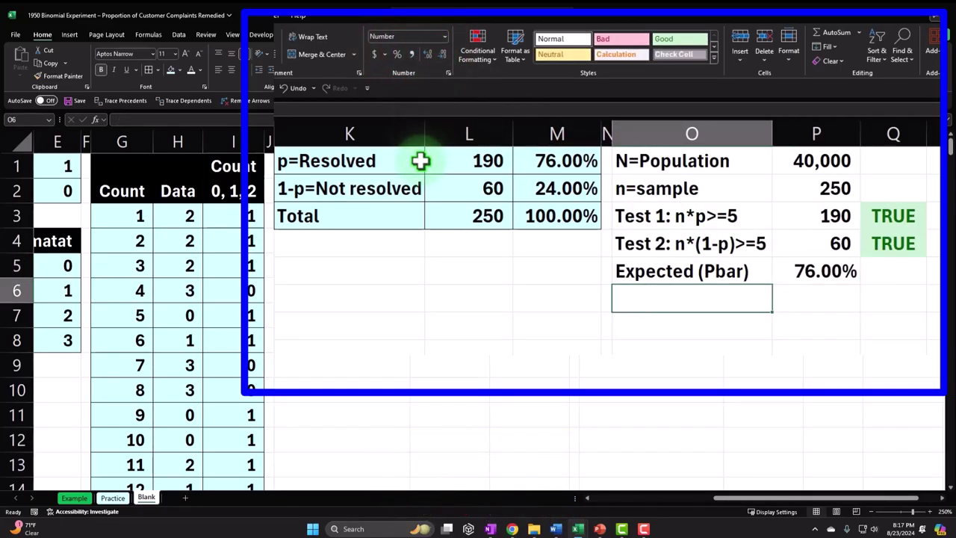
text(n/N test < 5%)
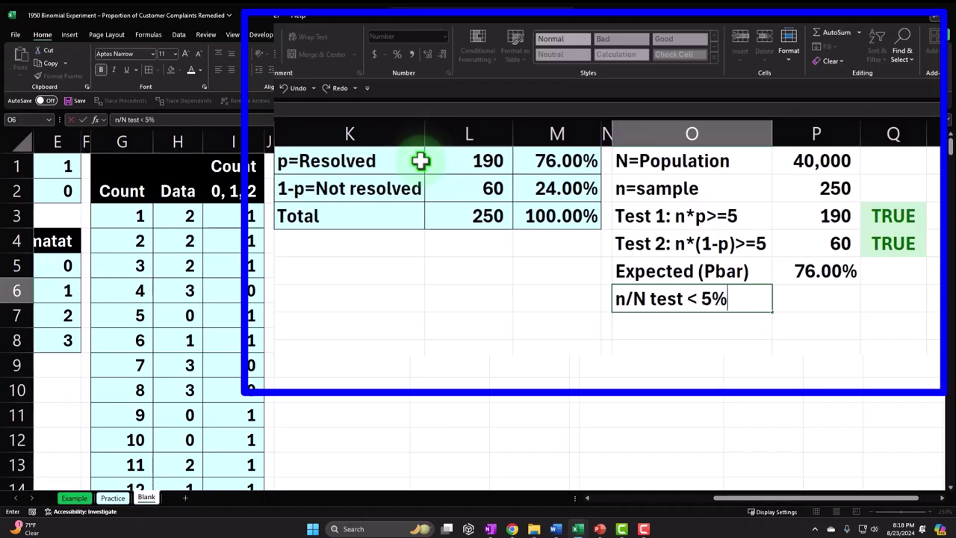
key(Return)
Calculate the n/N ratio in P6 by dividing the sample size in P2 by the population in P1
drag(725, 493, 545, 499)
scroll(280, 419, down, 2)
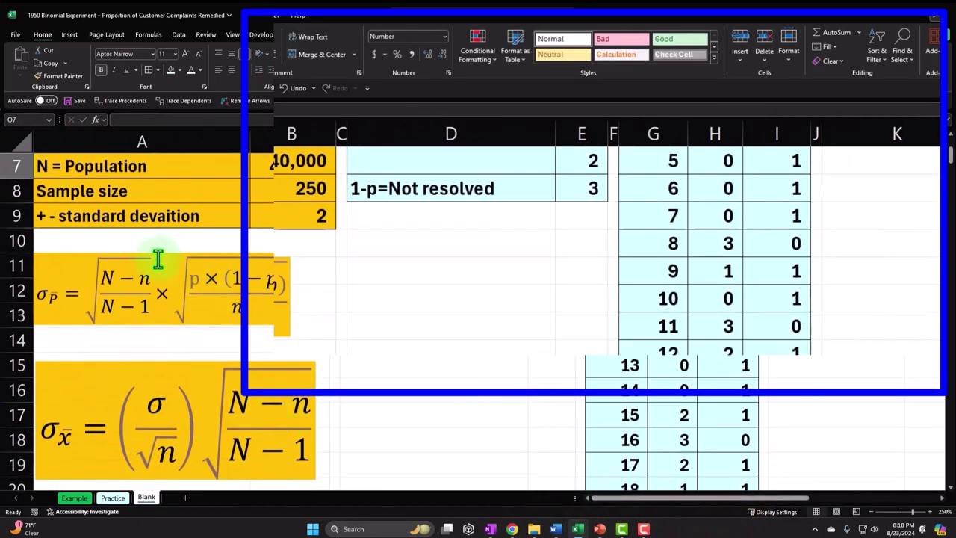
scroll(580, 351, up, 2)
drag(645, 493, 783, 518)
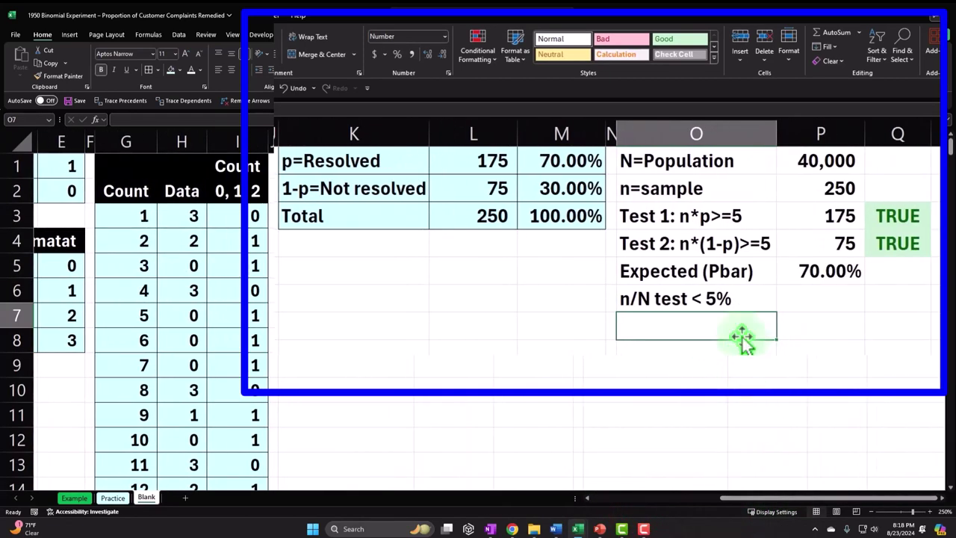
click(649, 298)
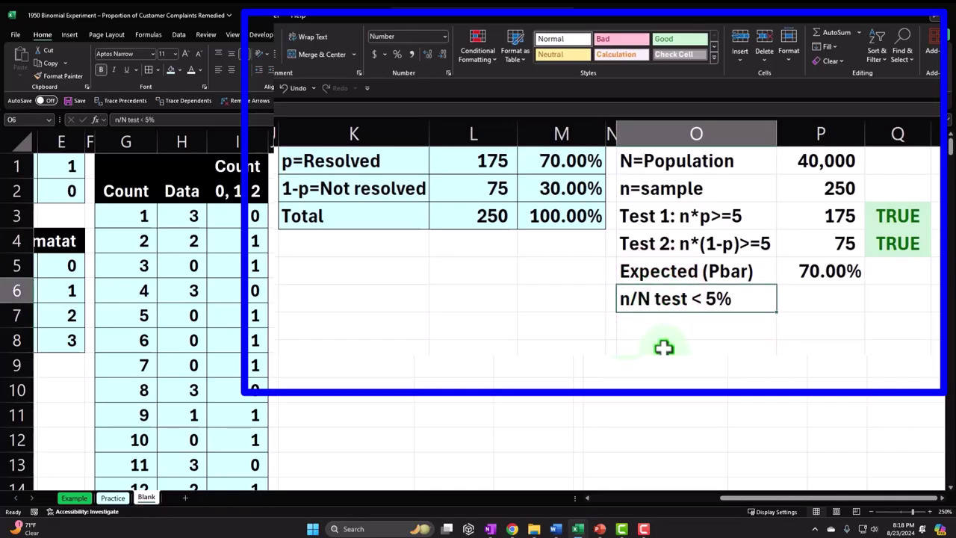
key(Right)
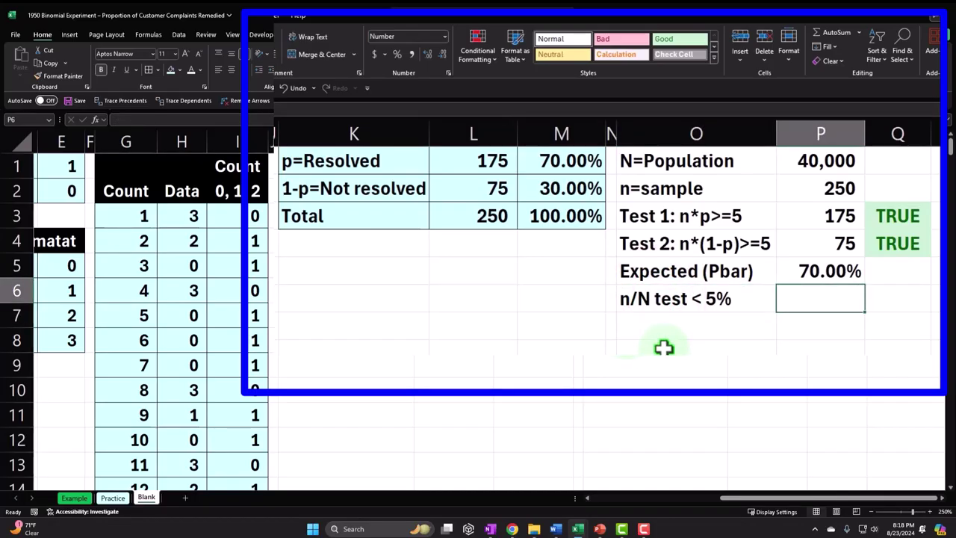
text(=)
key(Up)
key(Up)
key(Up)
key(Up)
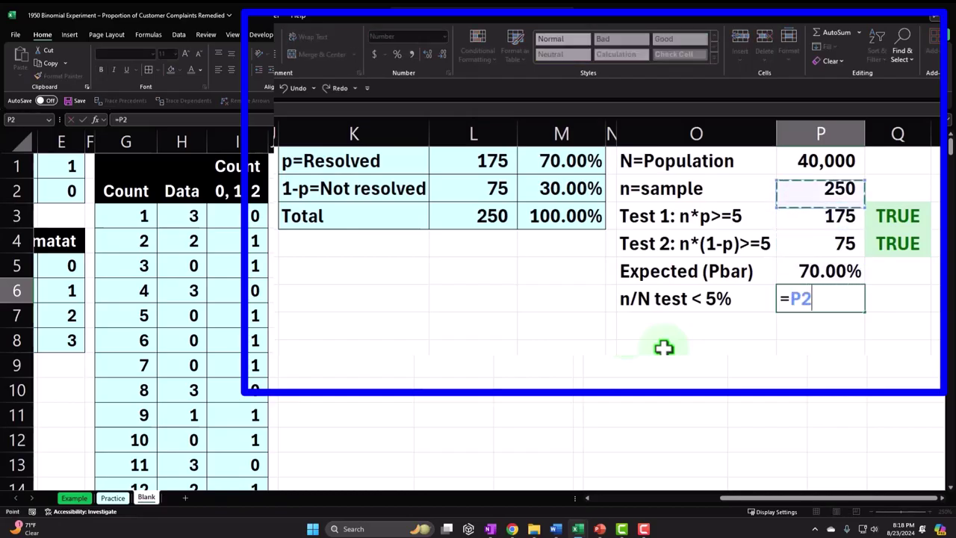
text(/)
key(Up)
key(Up)
key(Up)
key(Up)
key(Up)
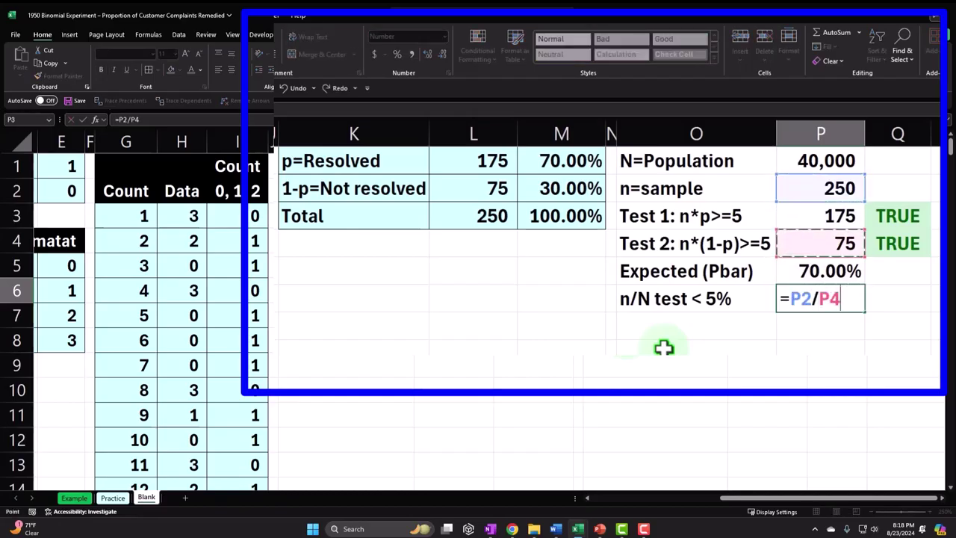
key(ctrl+Return)
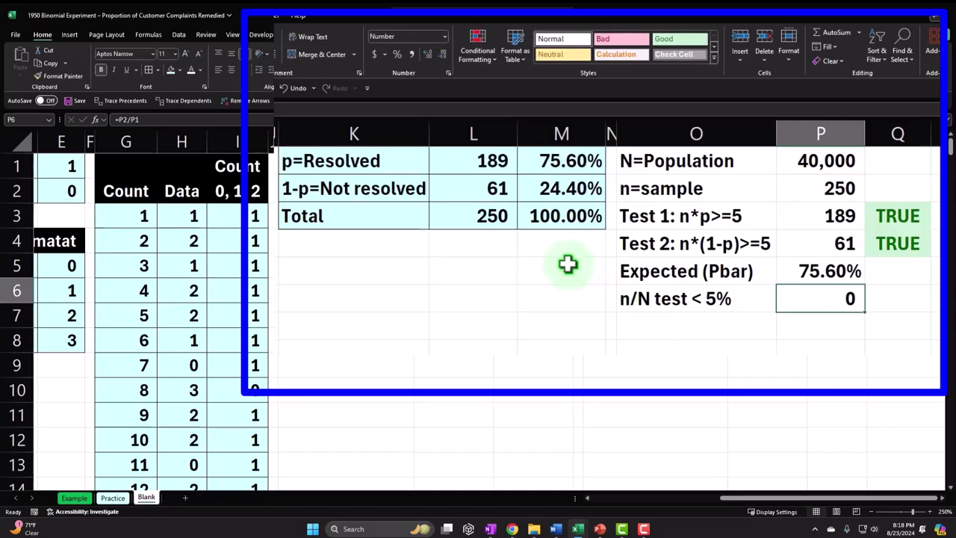
Format the n/N ratio in P6 as a percentage with three decimal places
click(396, 54)
click(428, 54)
click(428, 55)
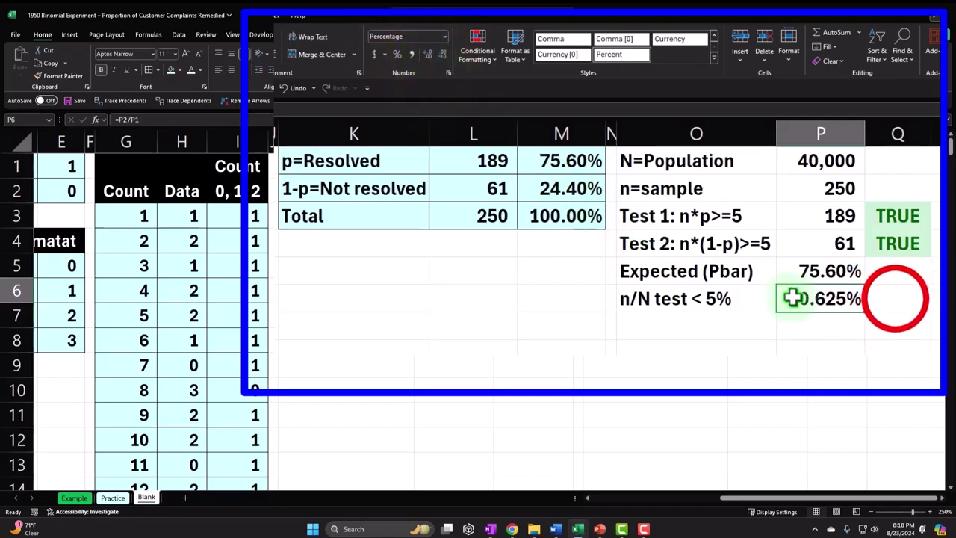
Enter a logical test in Q6 that checks whether the ratio in P6 is less than .05
click(895, 296)
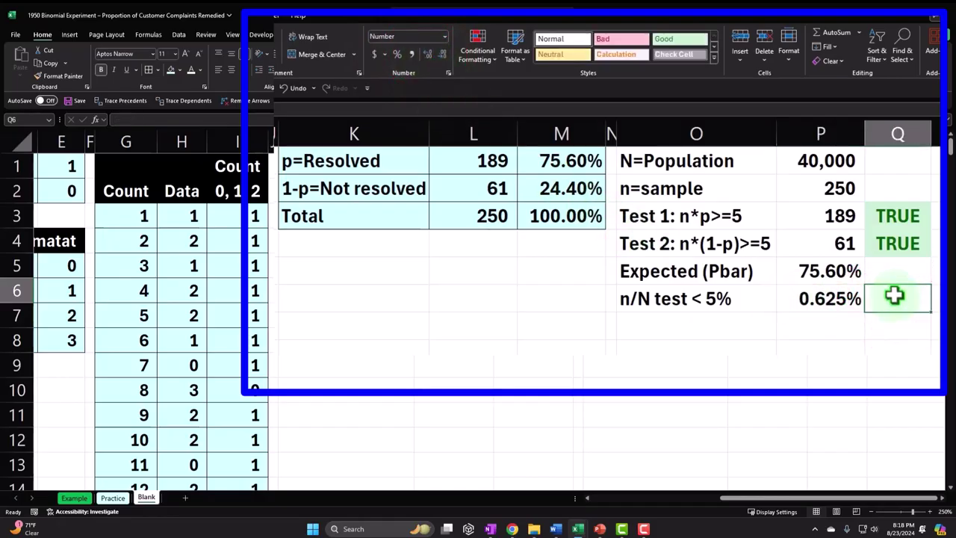
text(=)
key(Left)
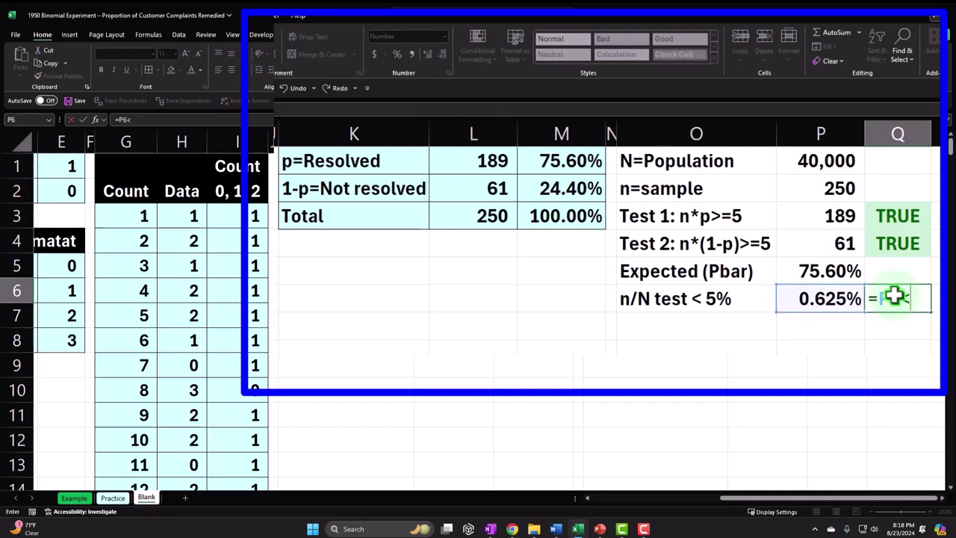
text(<.05)
key(Return)
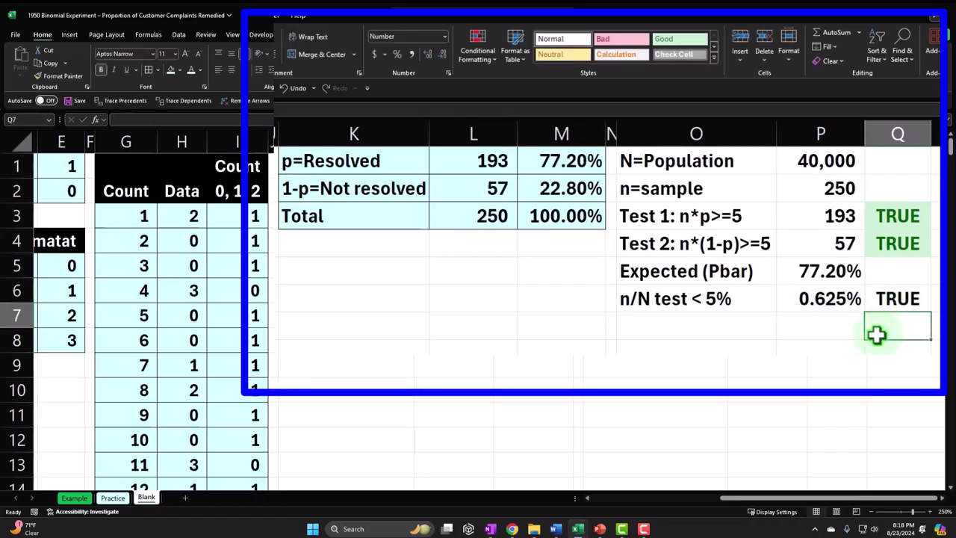
Copy the green conditional formatting from the Test 2 result in Q4 to Q6
click(910, 248)
click(58, 76)
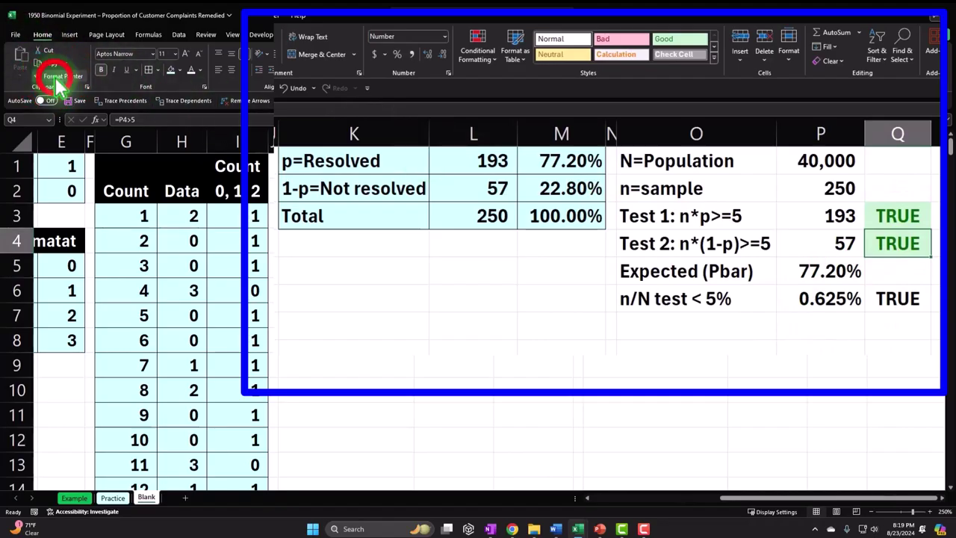
click(890, 298)
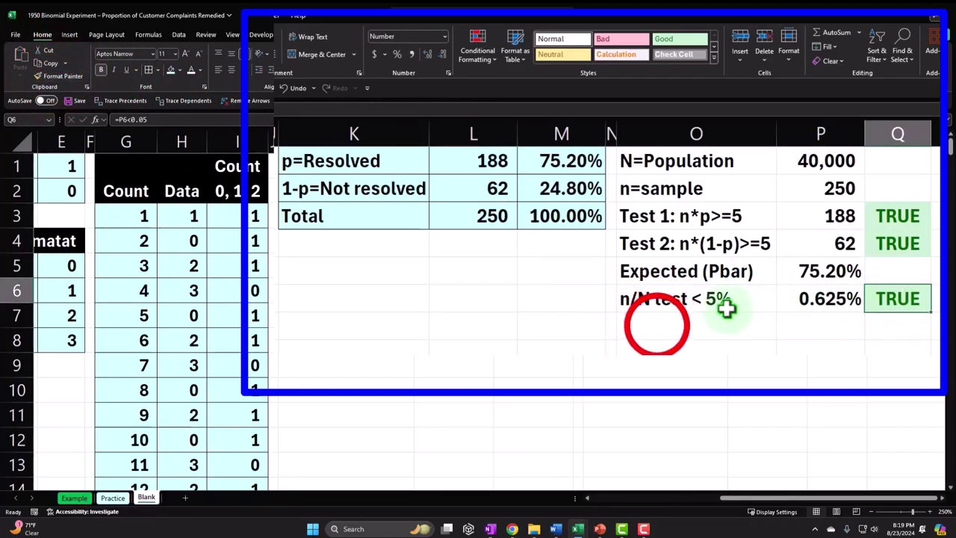
Add the label "Standard error of Pbar" in O7 and widen column O to fit it
click(656, 324)
text(Standard error of)
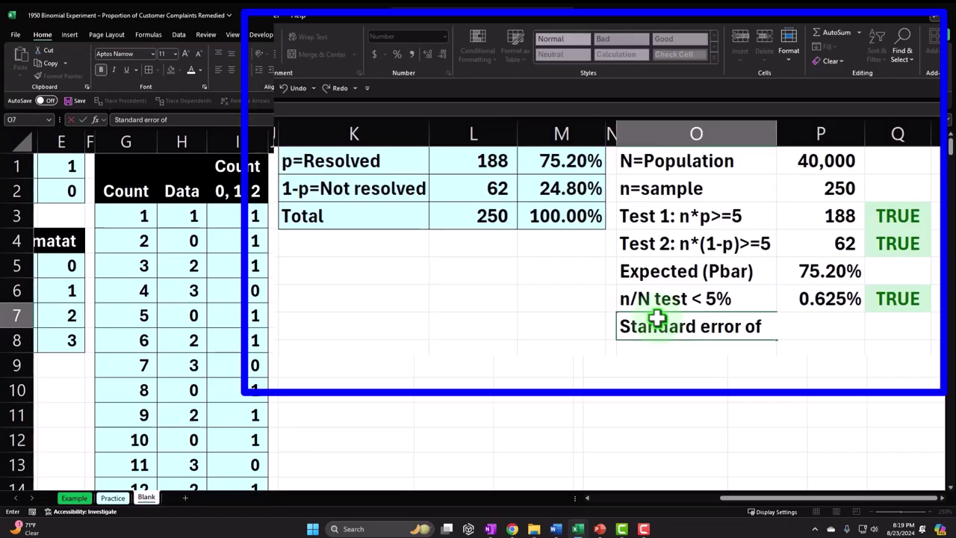
text(Pbar)
key(Return)
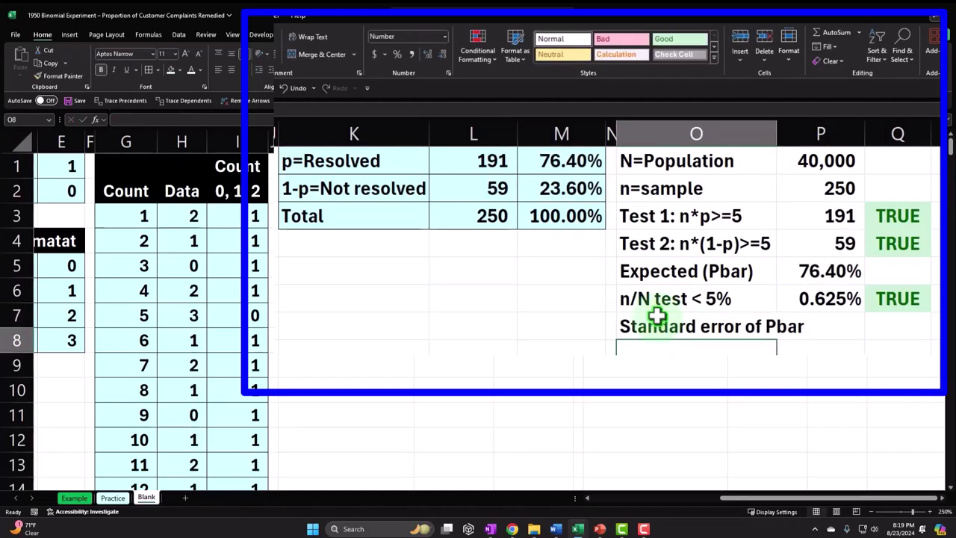
drag(777, 127, 807, 121)
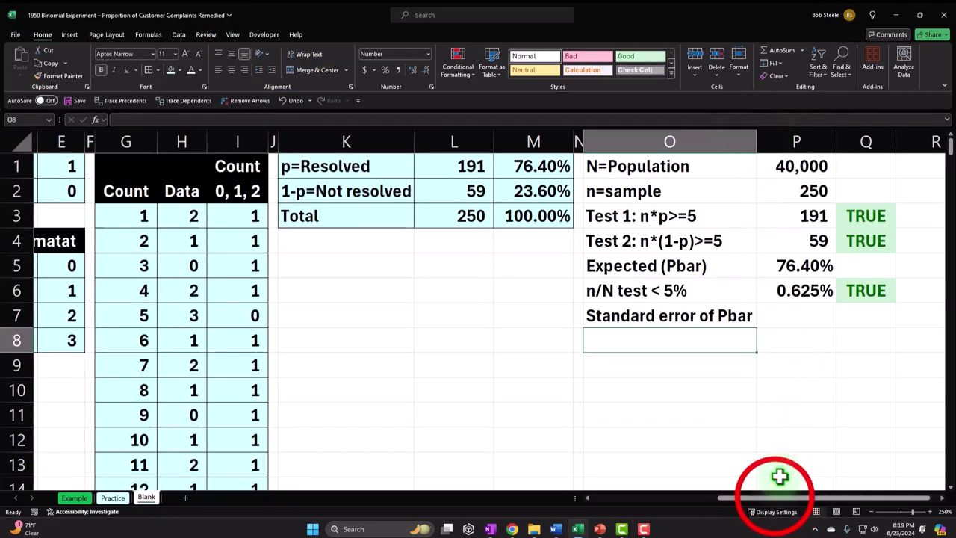
Insert a histogram of all the "Count 0, 1, 2" data in column I, starting from I3
drag(774, 497, 583, 520)
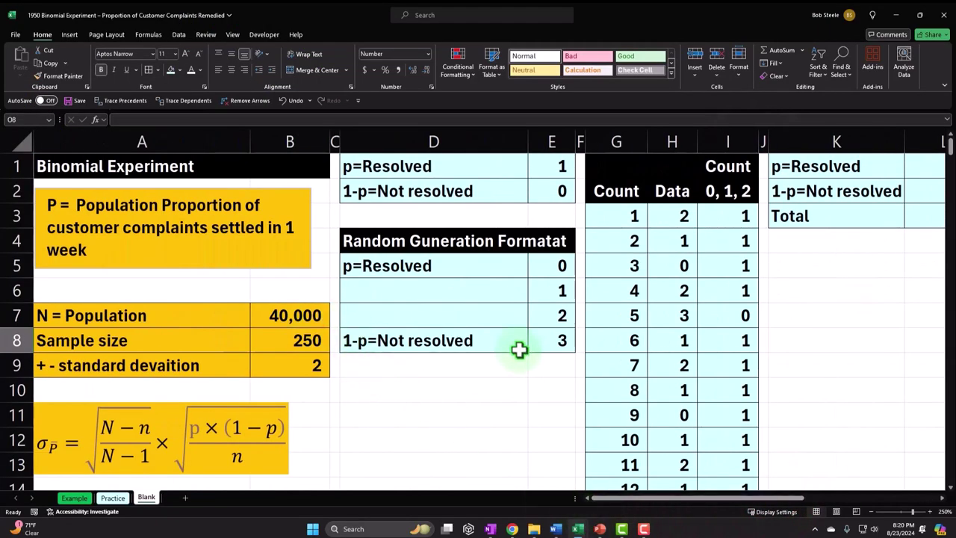
scroll(519, 349, down, 6)
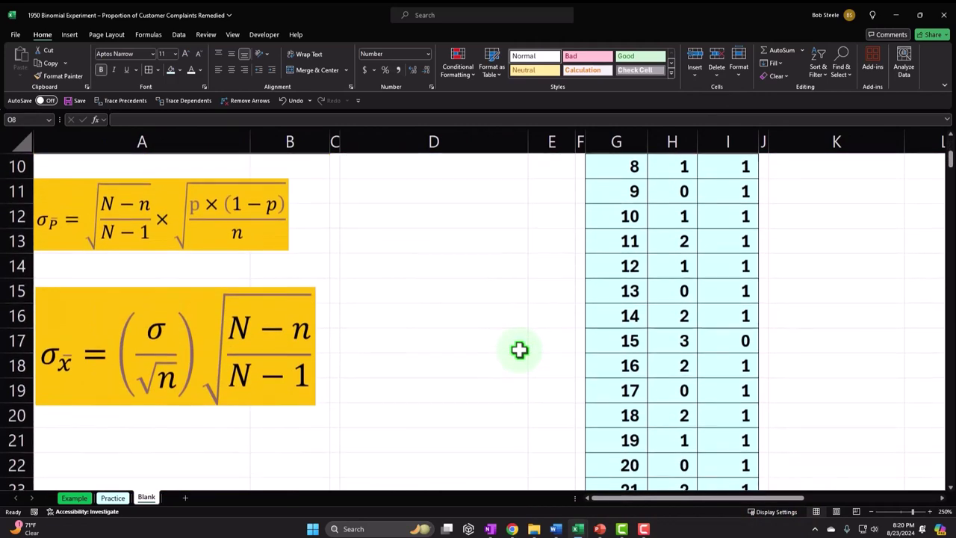
scroll(519, 350, up, 6)
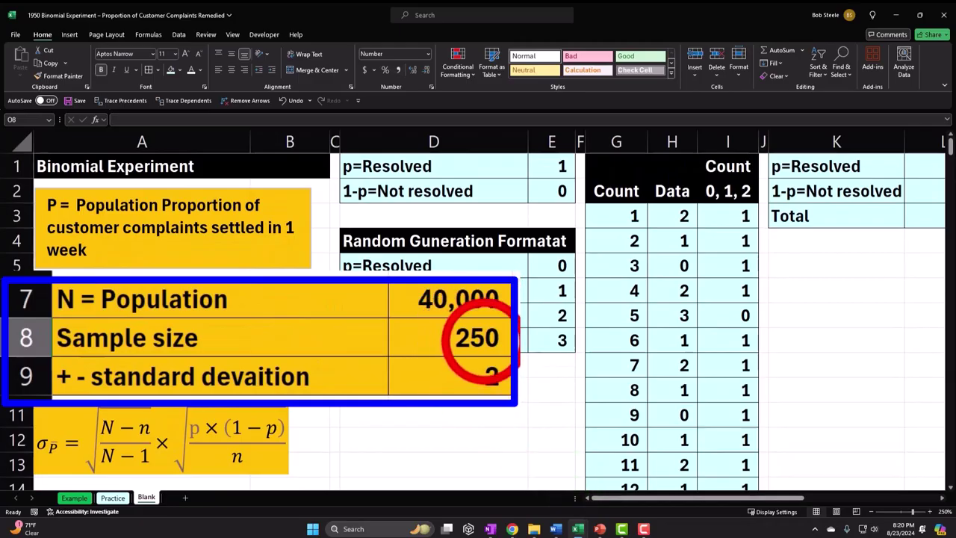
click(312, 340)
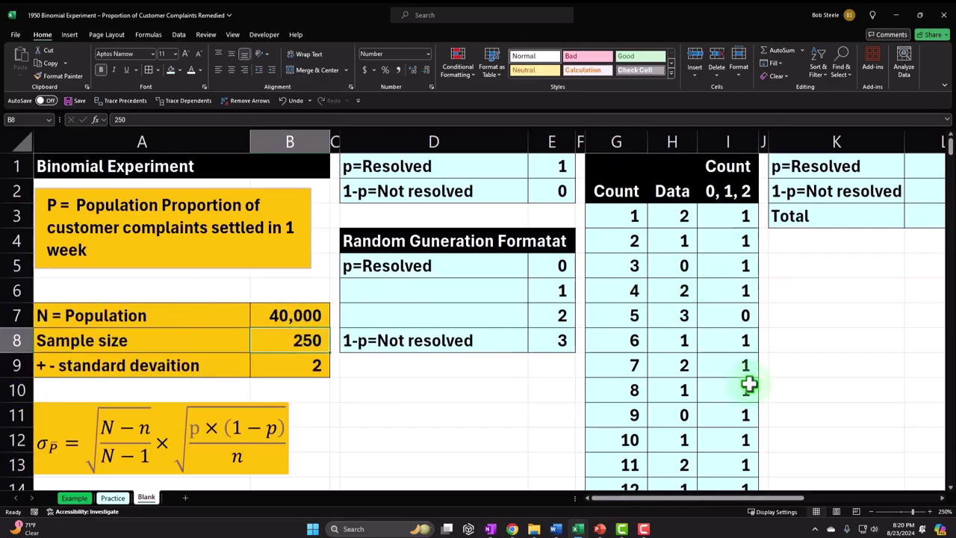
click(744, 499)
drag(744, 499, 824, 499)
click(446, 216)
key(ctrl+shift+Down)
key(ctrl+BackSpace)
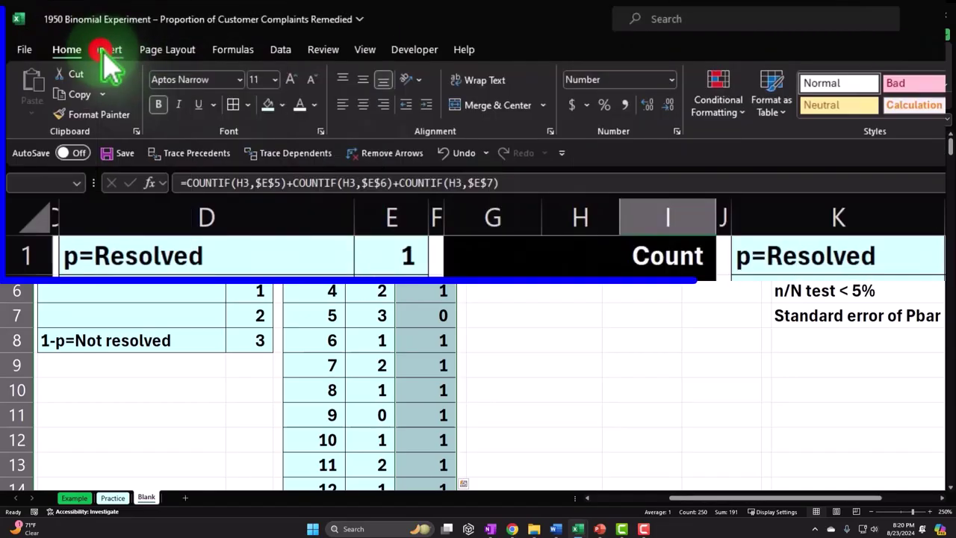
click(69, 35)
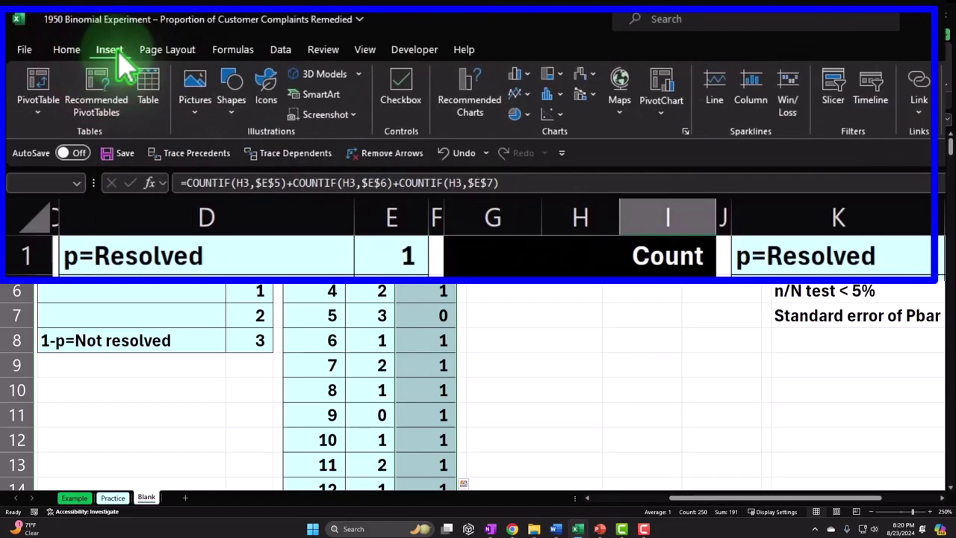
click(549, 93)
click(569, 155)
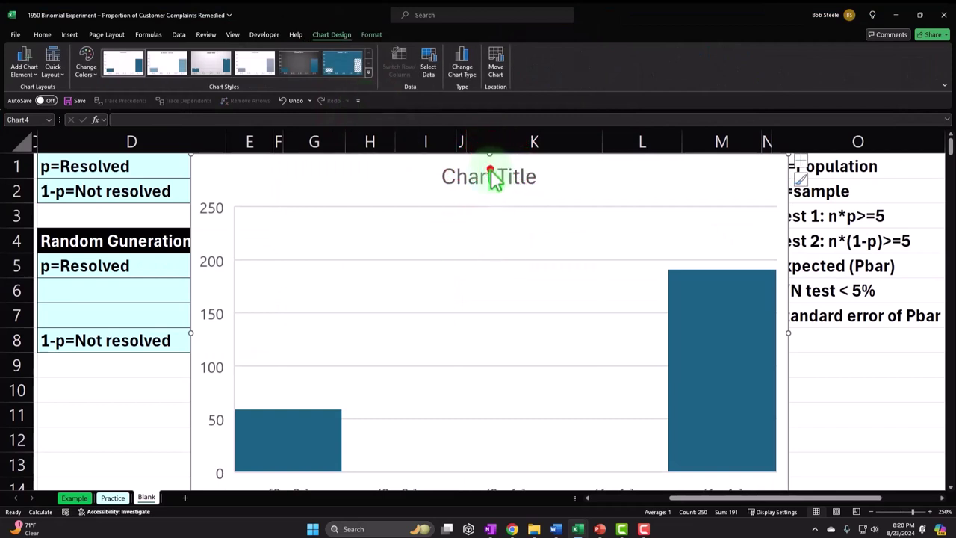
Delete the histogram's title and shrink the chart so its upper-left corner starts at about H6
click(490, 177)
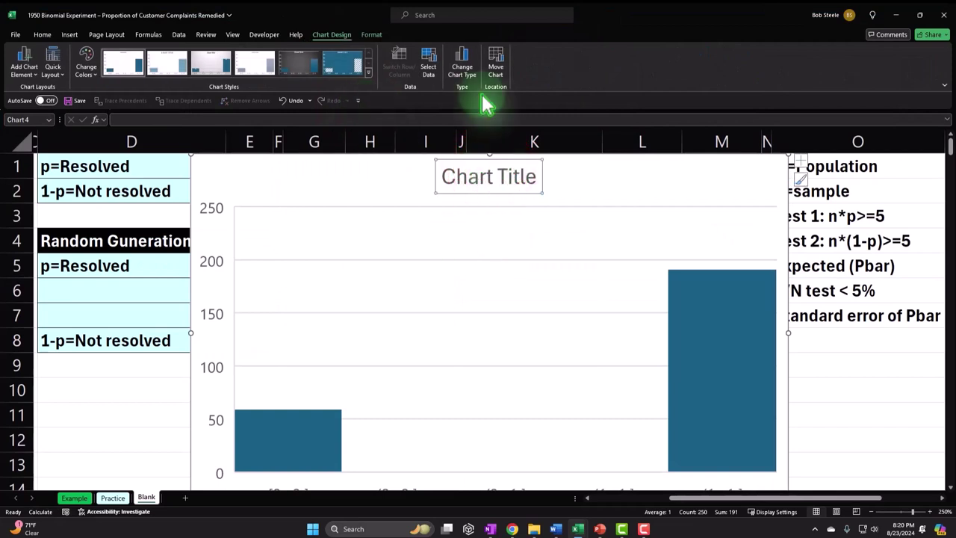
key(Delete)
click(199, 163)
drag(199, 166, 345, 289)
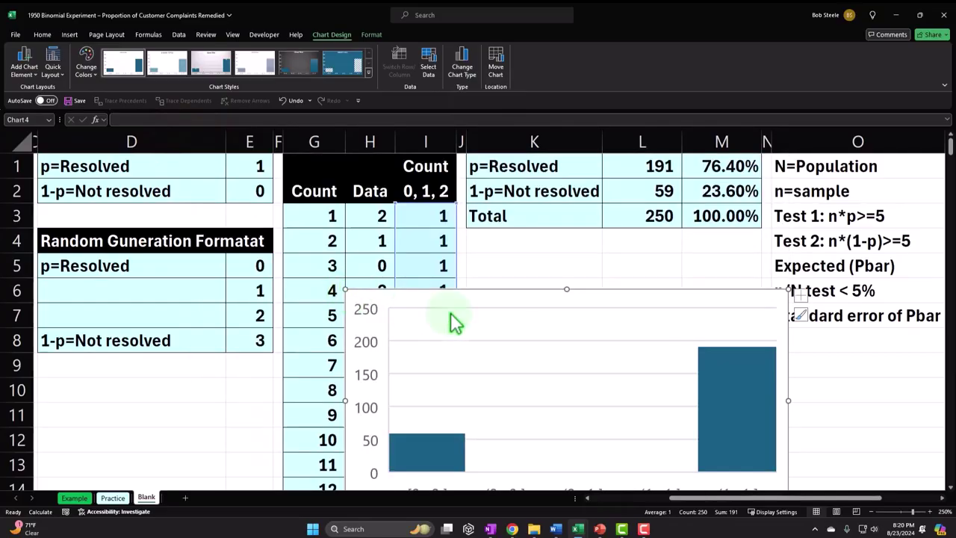
Resize the histogram and place it below the resolved/not resolved summary table, covering about K9 to O18
drag(395, 314, 459, 341)
drag(523, 331, 535, 317)
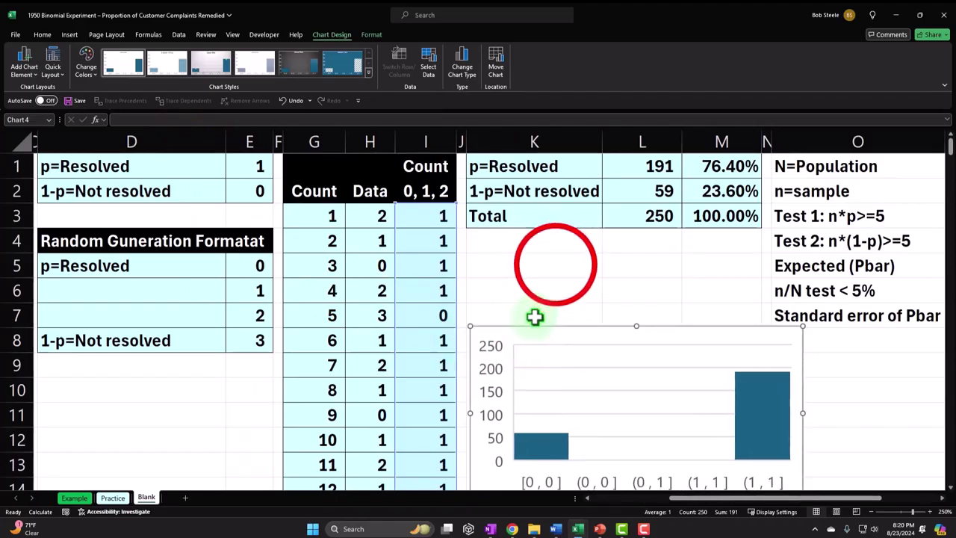
scroll(559, 272, down, 1)
drag(560, 271, 555, 292)
scroll(813, 386, down, 1)
drag(803, 387, 802, 444)
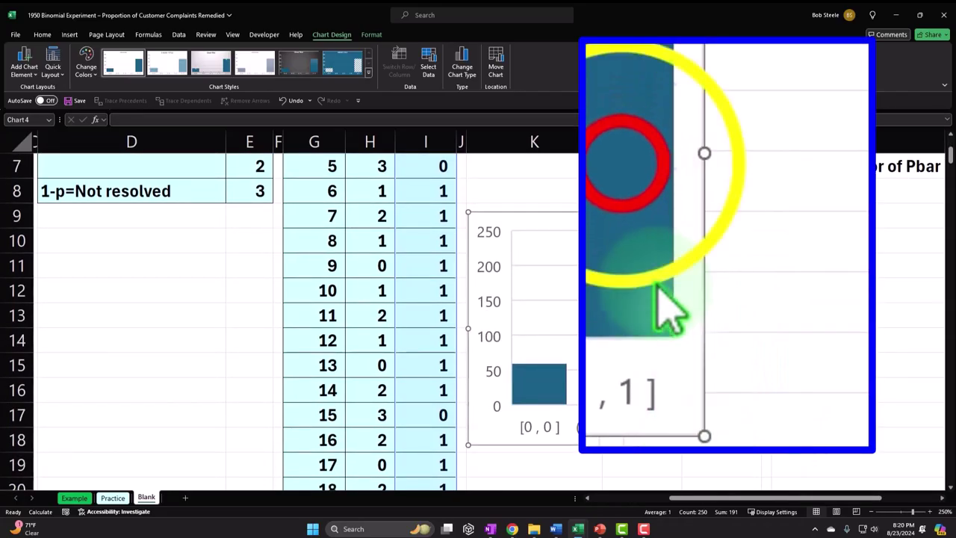
Add data labels to the histogram's bars
right_click(626, 160)
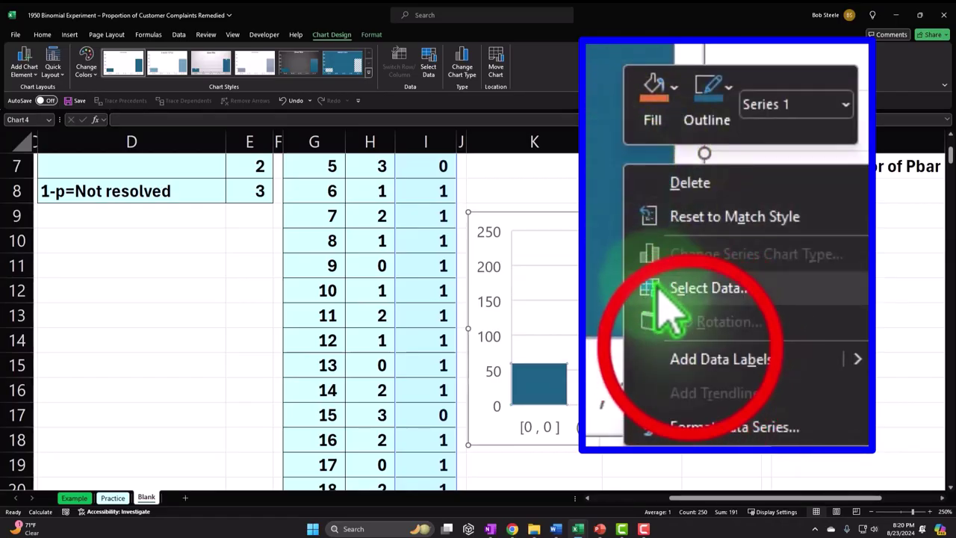
click(781, 419)
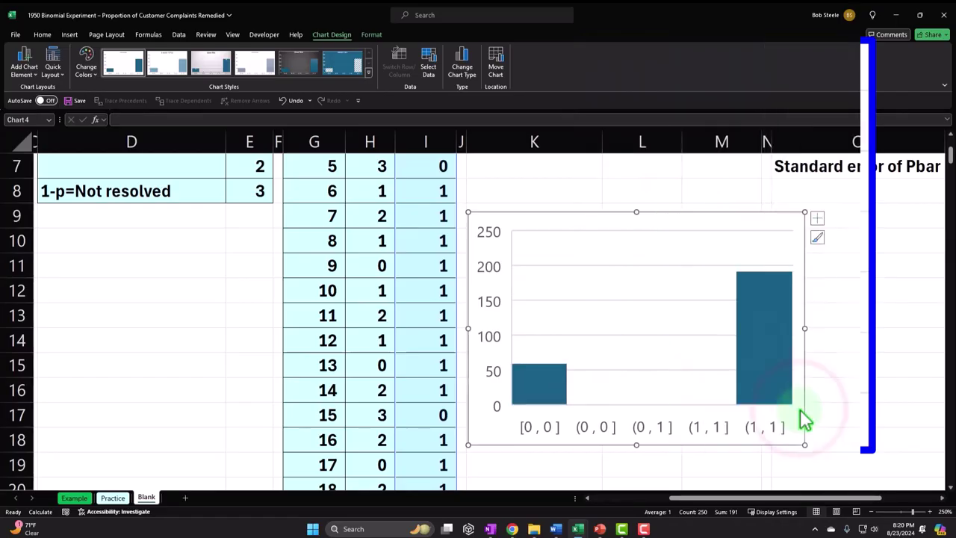
click(896, 317)
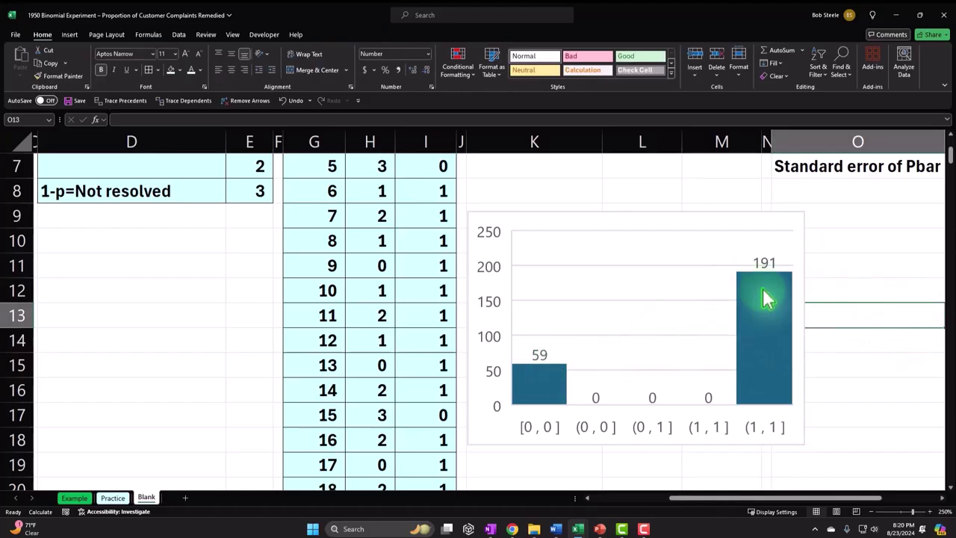
Compare the histogram's labels with the summary counts and move the chart down about one row, to start in row 10
scroll(699, 310, up, 2)
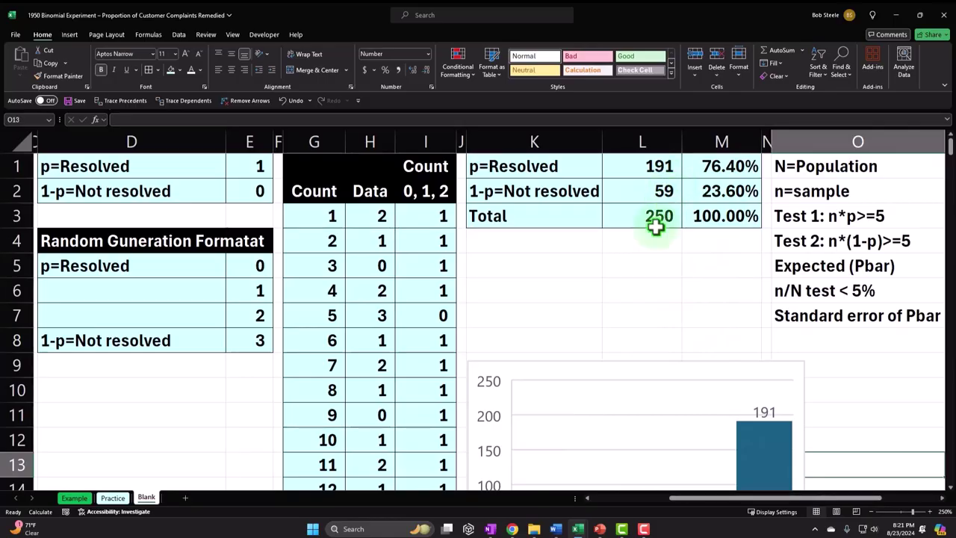
scroll(662, 235, down, 1)
scroll(714, 422, down, 1)
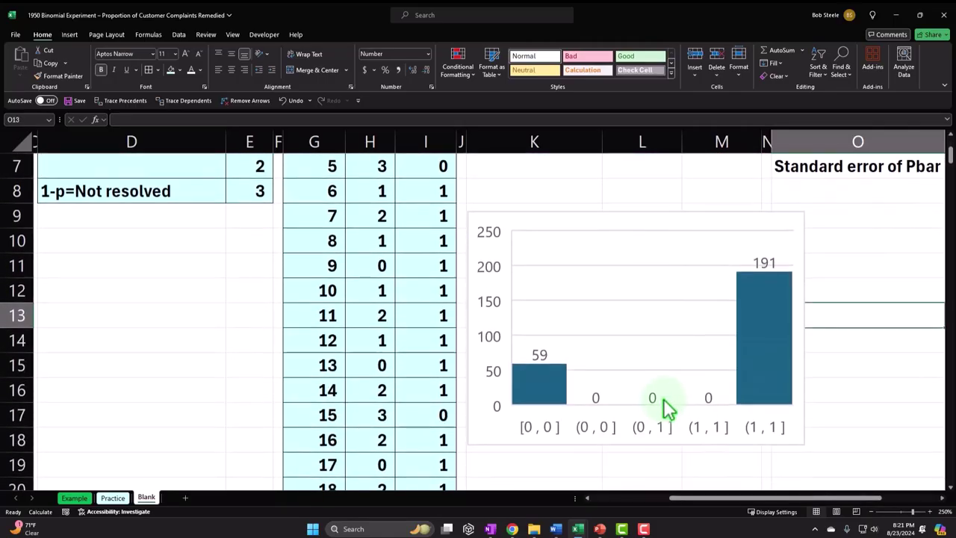
click(882, 389)
scroll(874, 418, up, 2)
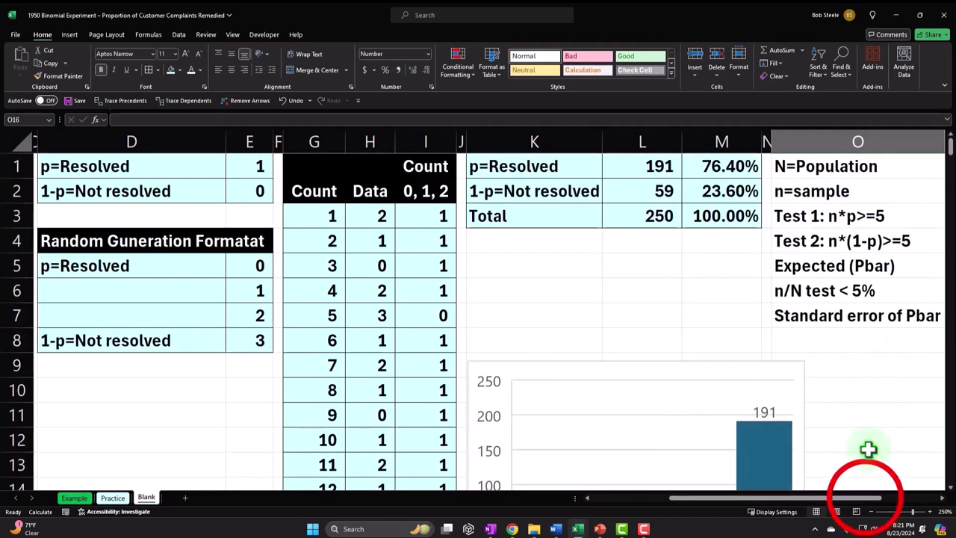
scroll(867, 498, right, 3)
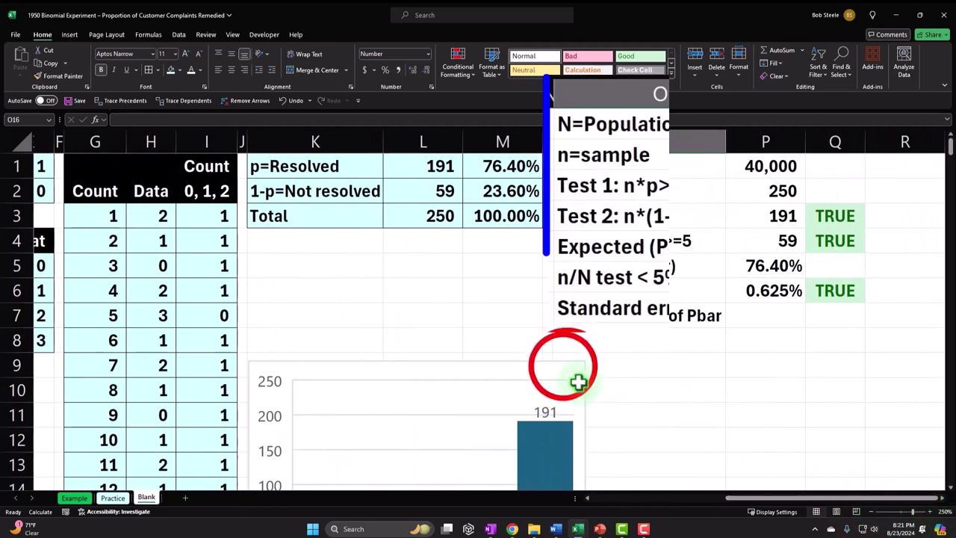
drag(563, 365, 563, 396)
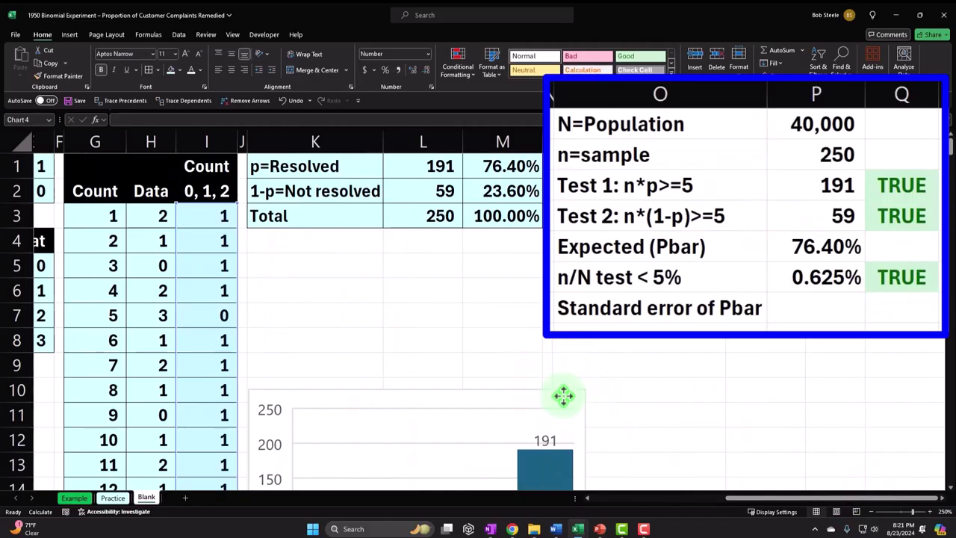
Examine the Test 1 and Test 2 results and the standard error formula images under the population inputs
click(845, 303)
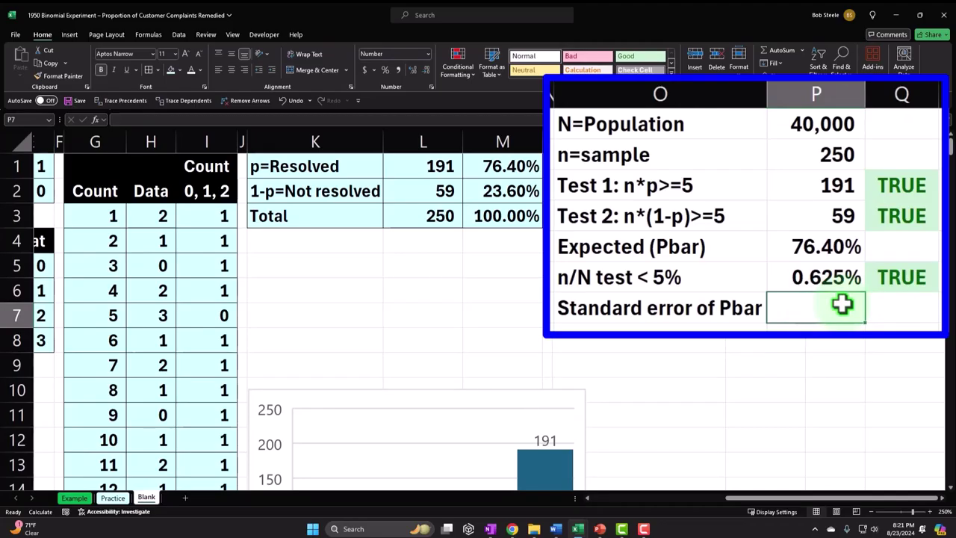
drag(814, 186, 805, 208)
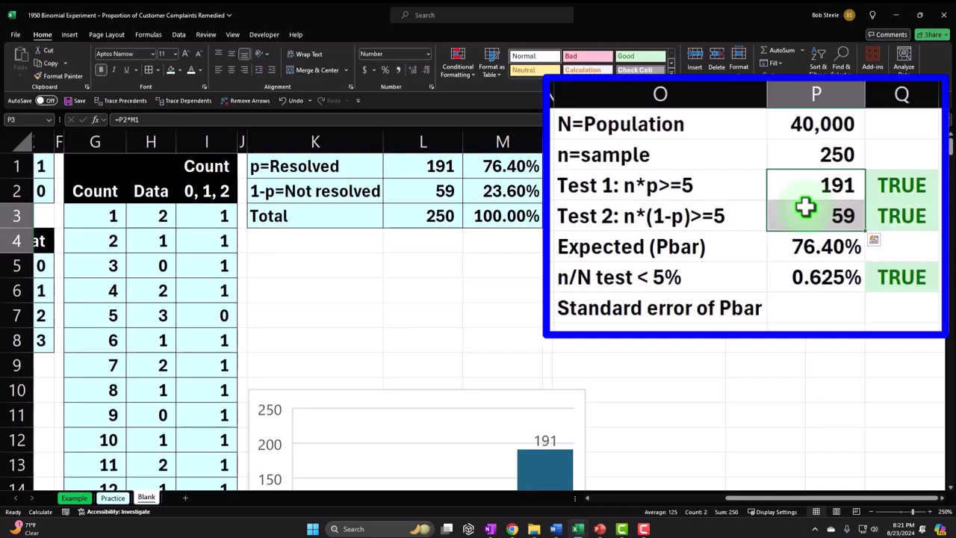
key(Down)
key(Down)
key(Down)
key(Down)
drag(817, 495, 646, 512)
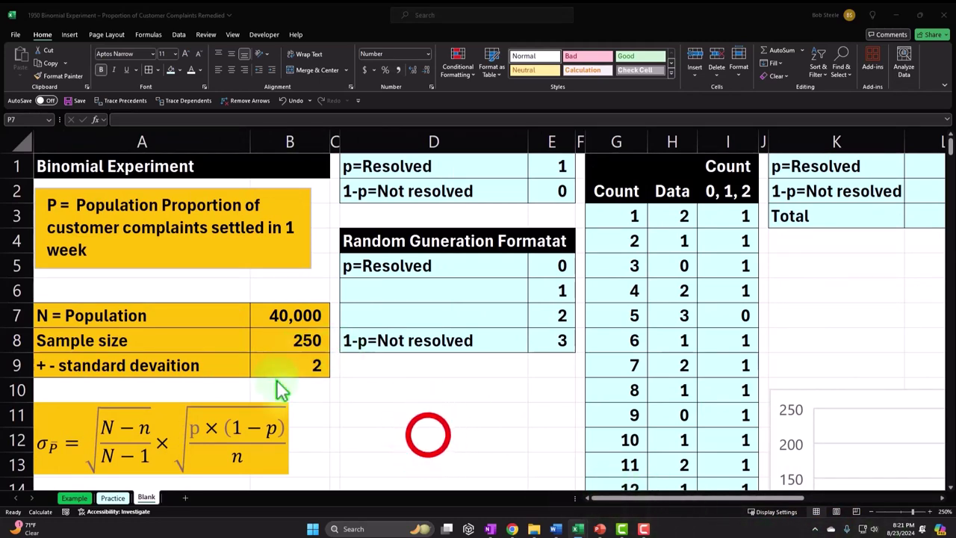
scroll(422, 431, down, 2)
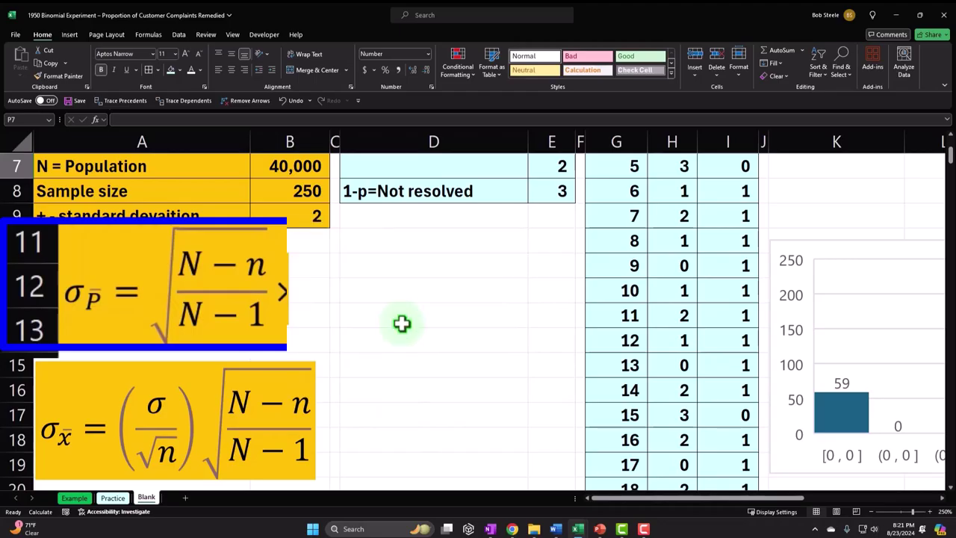
scroll(375, 332, up, 2)
drag(635, 495, 819, 527)
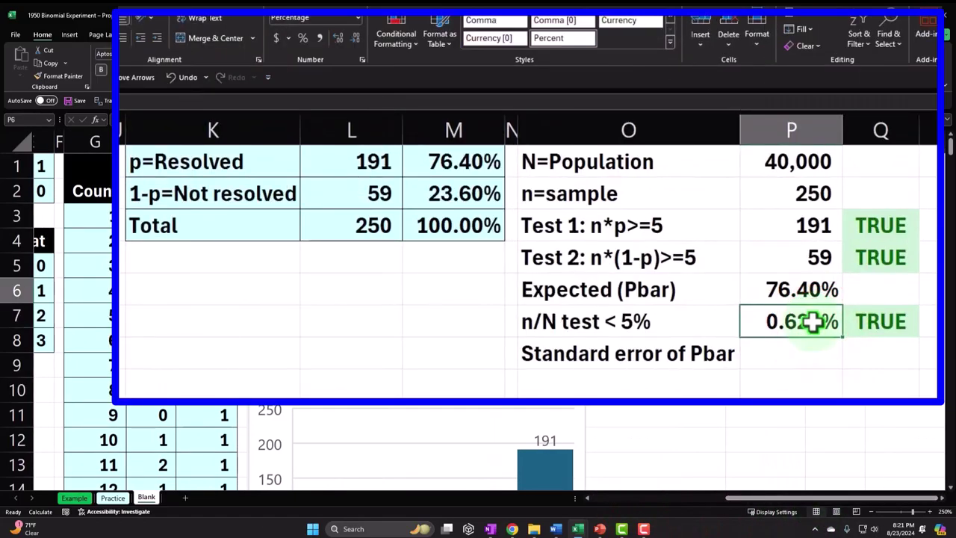
Calculate the standard error of Pbar in P7 with the formula =SQRT((M1*M2)/P2)
click(805, 352)
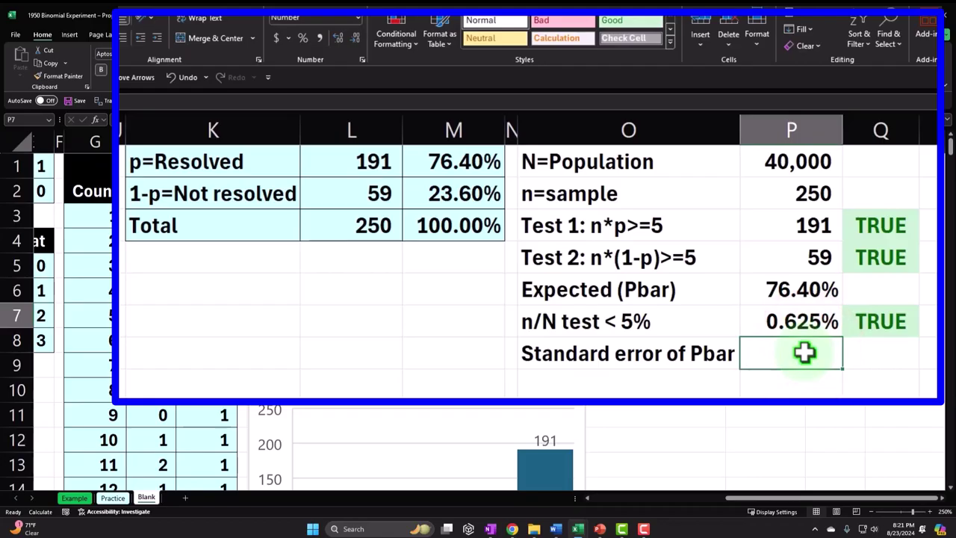
text(=)
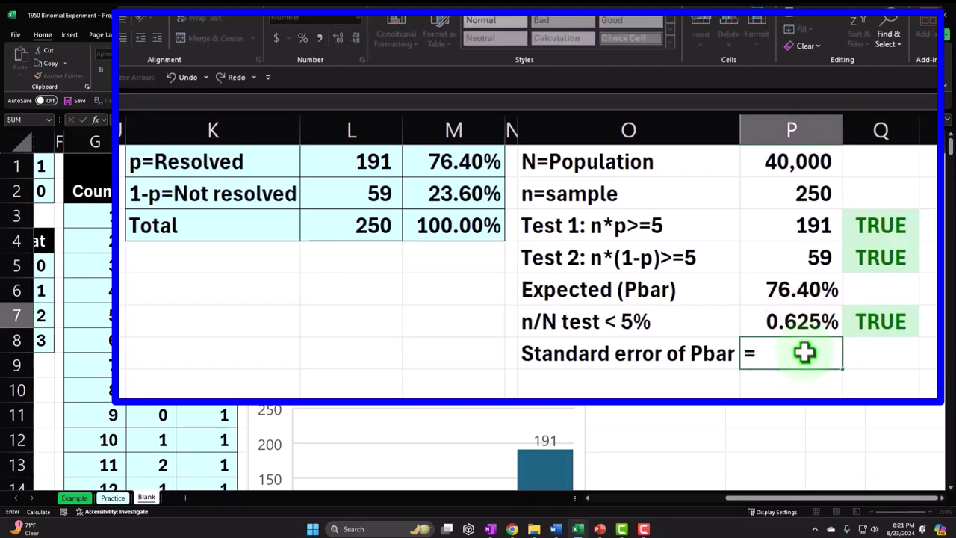
text(s)
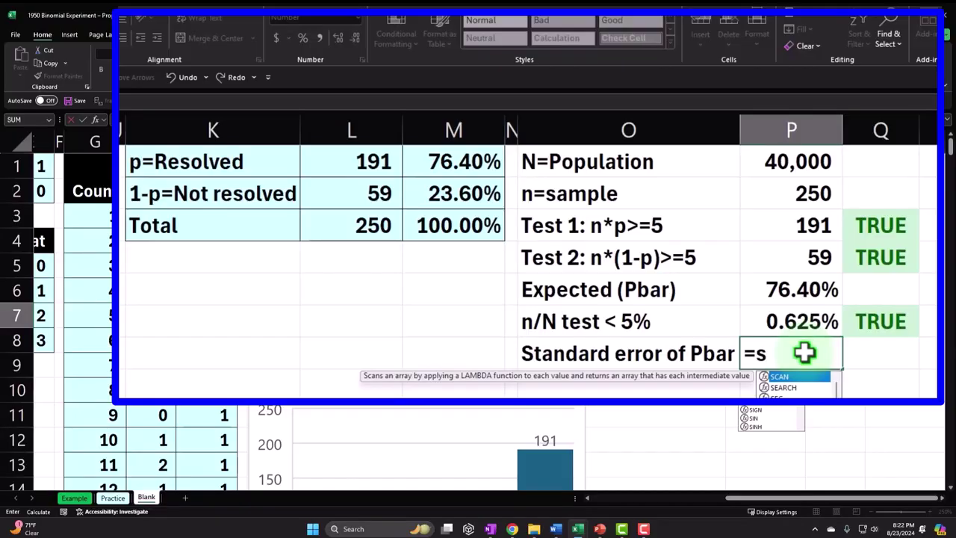
text(q)
key(Tab)
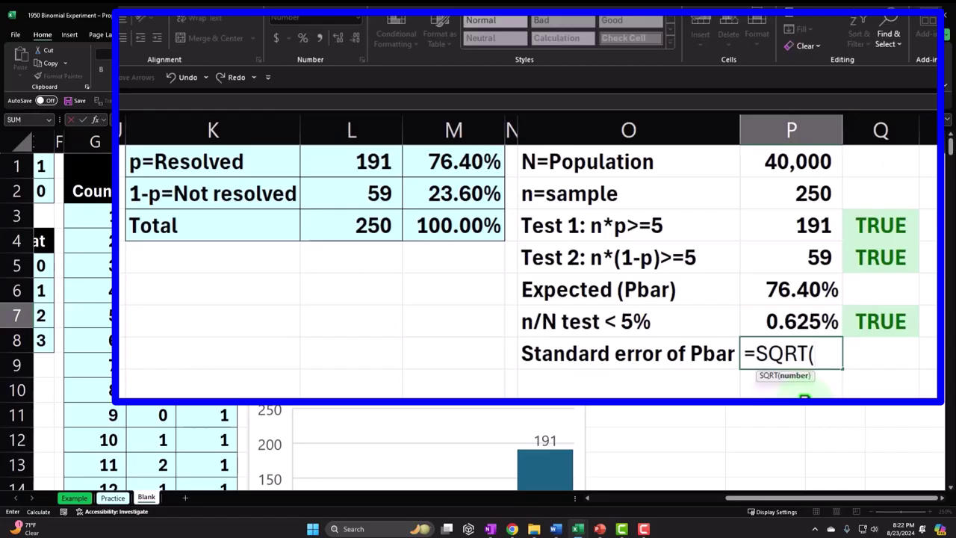
text(()
click(478, 161)
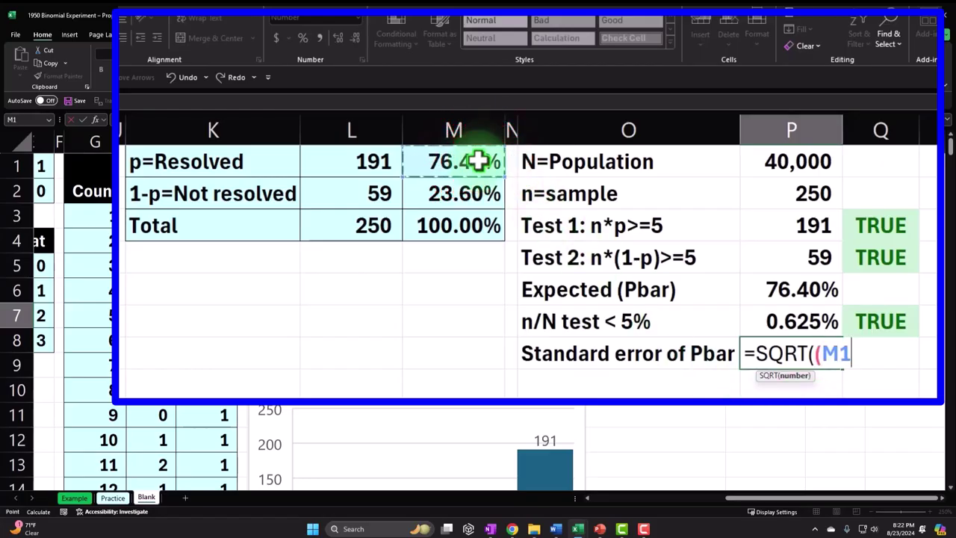
text(*)
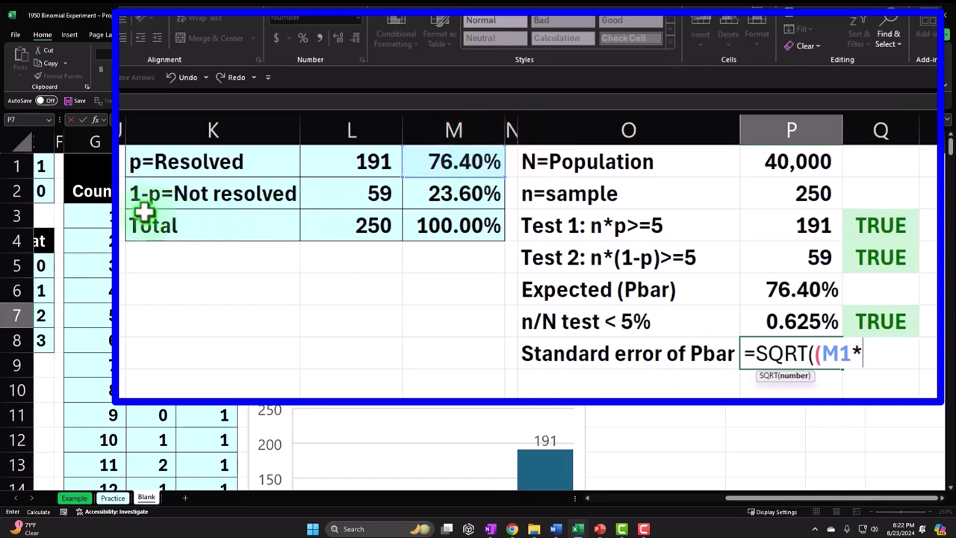
click(441, 191)
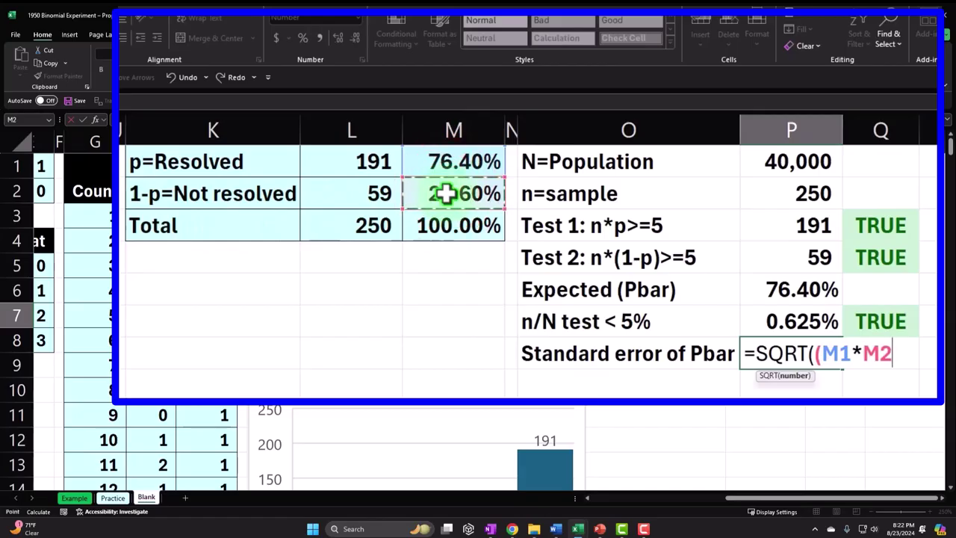
text()/)
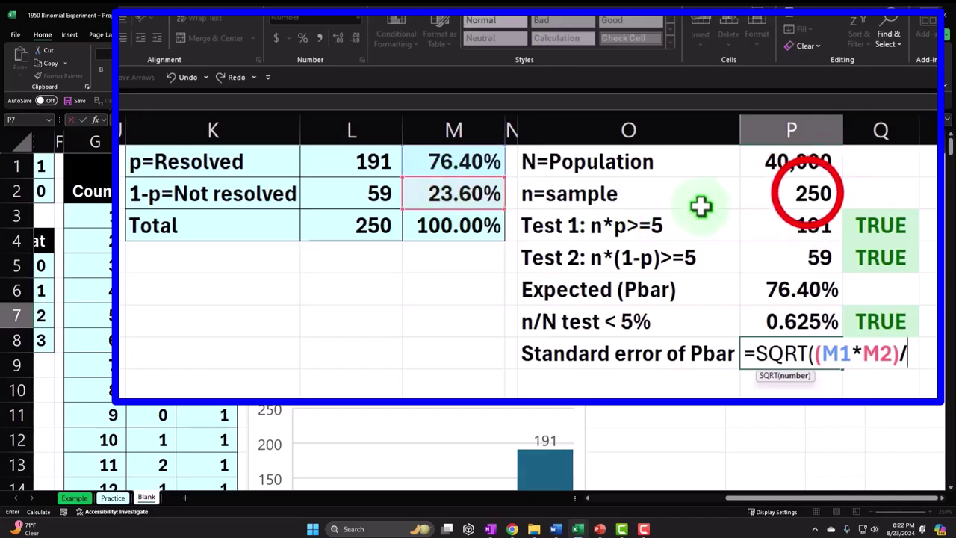
click(806, 192)
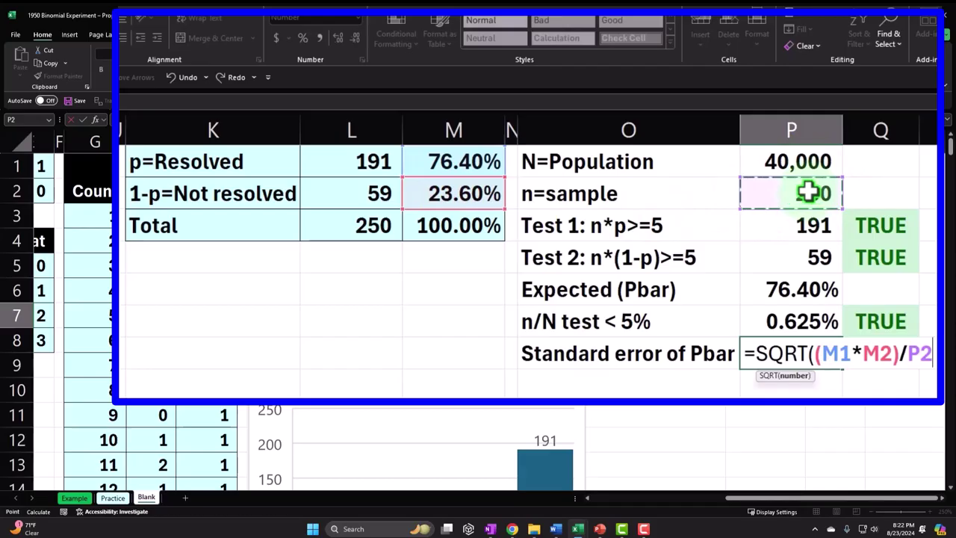
text())
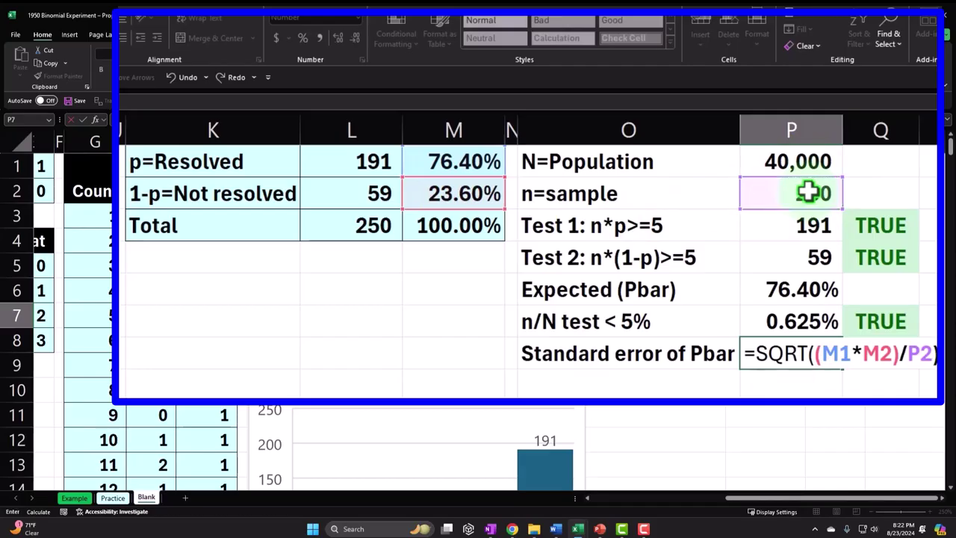
key(Return)
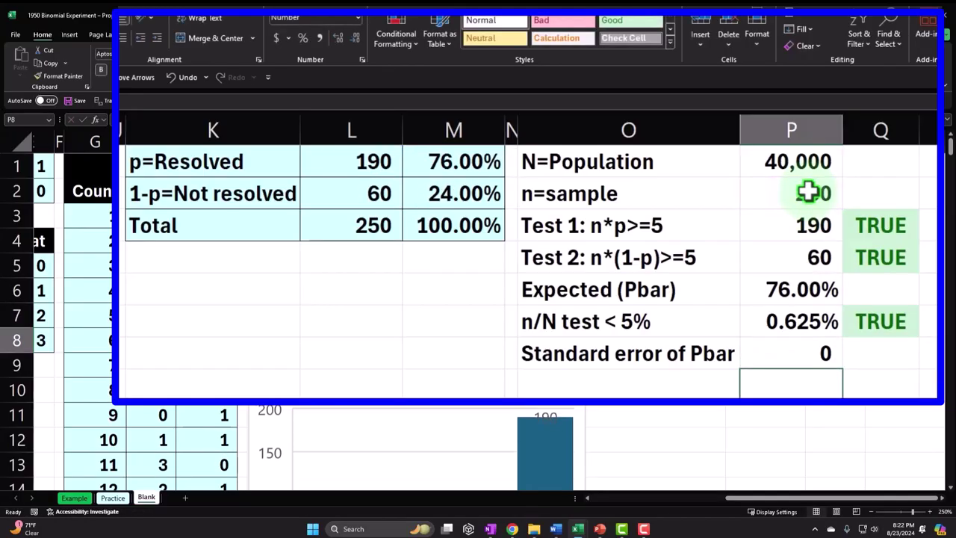
Format the standard error of Pbar in P7 to show five decimal places
key(Up)
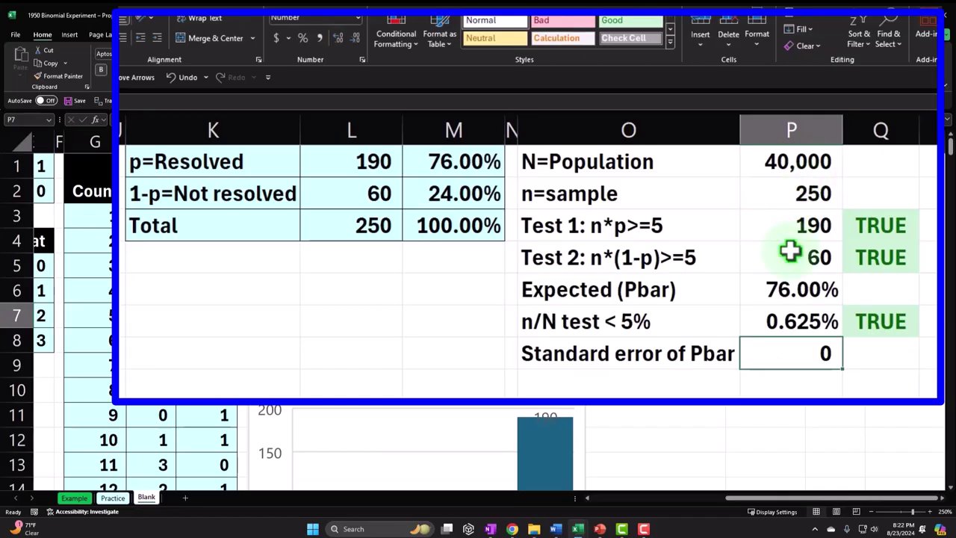
click(334, 42)
click(334, 42)
click(333, 41)
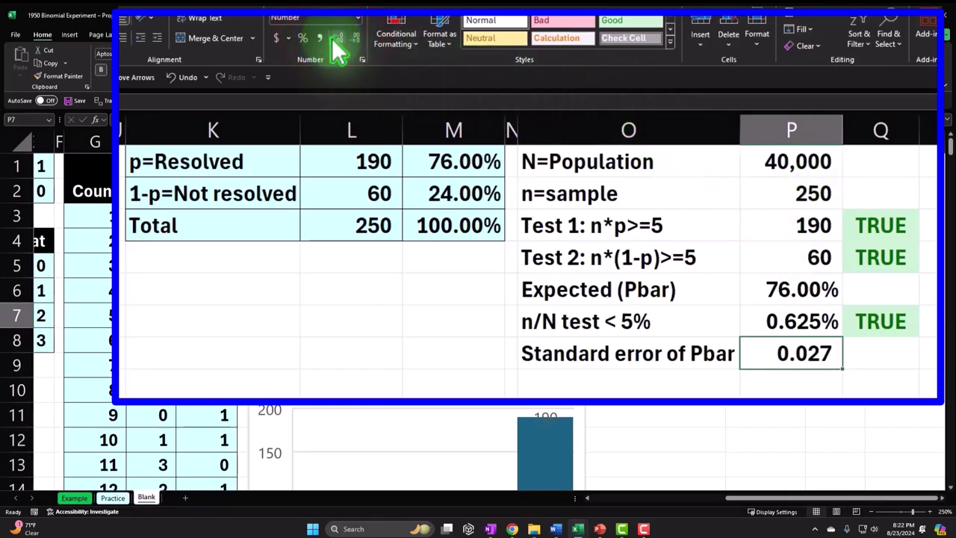
key(Return)
click(812, 350)
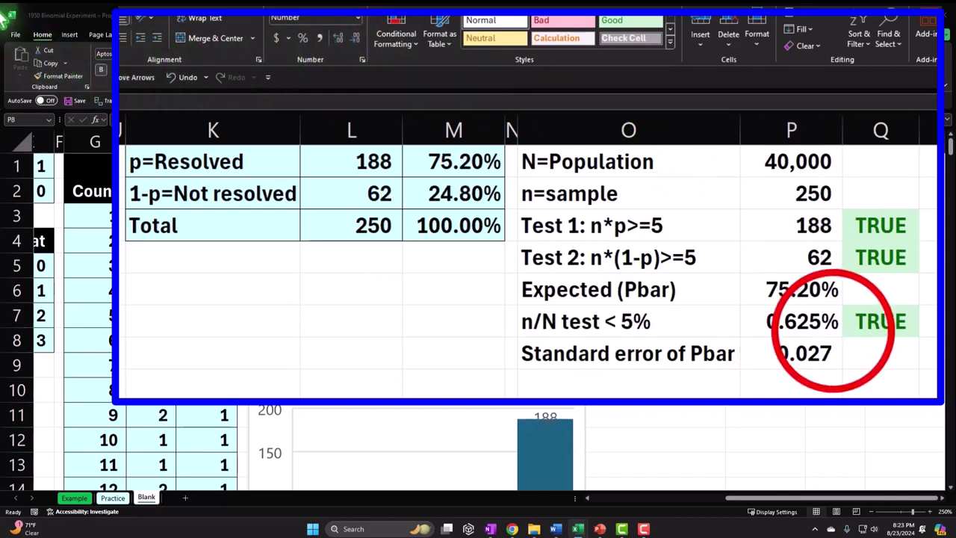
click(806, 351)
click(339, 39)
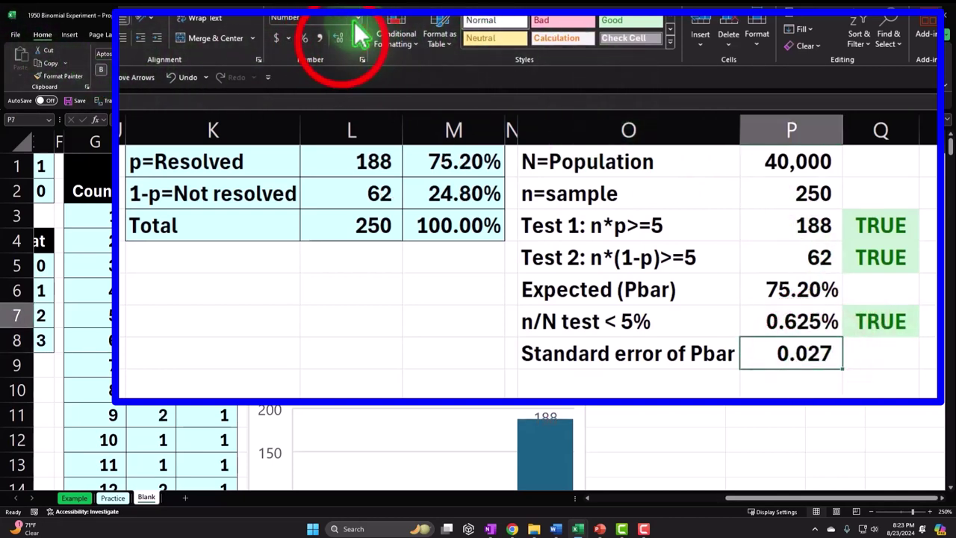
click(341, 43)
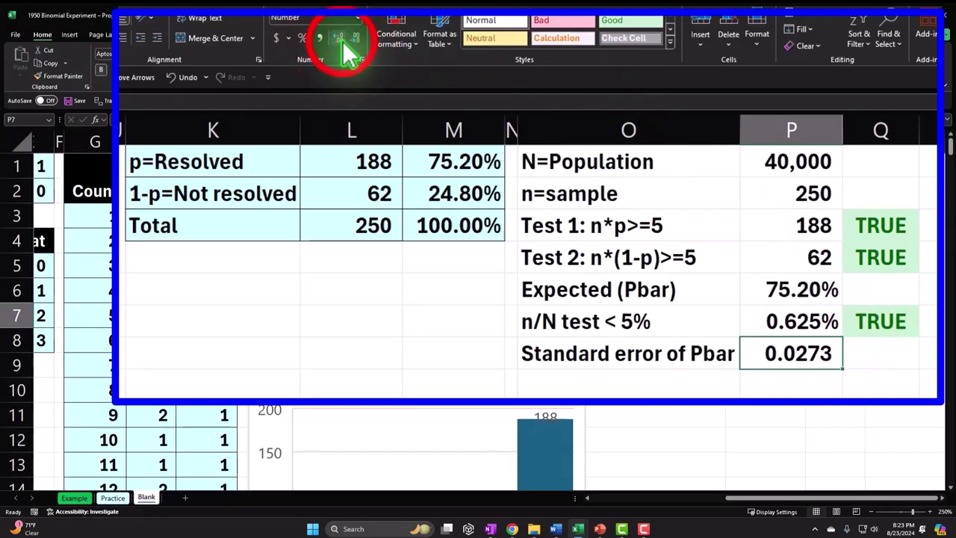
Add the label "margin of error" in O8
click(618, 381)
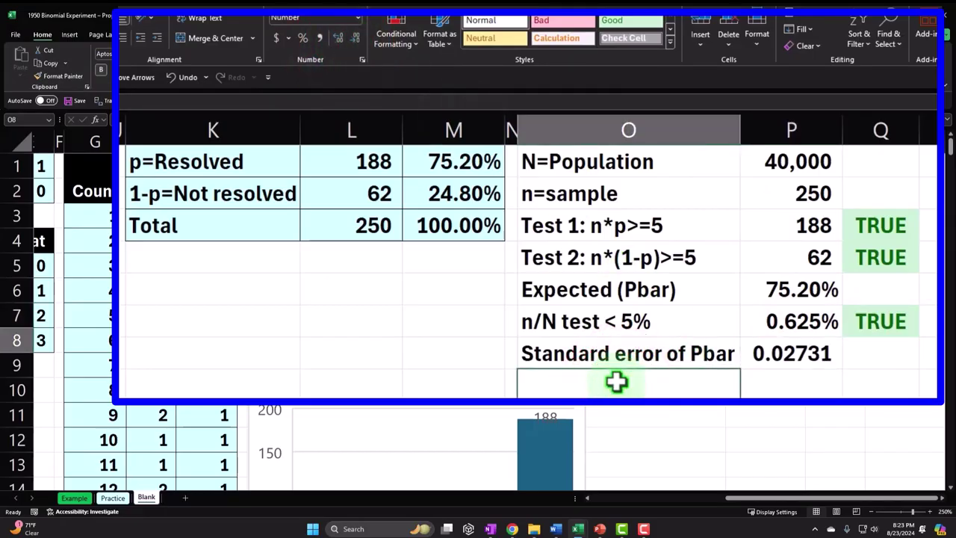
text(margin of)
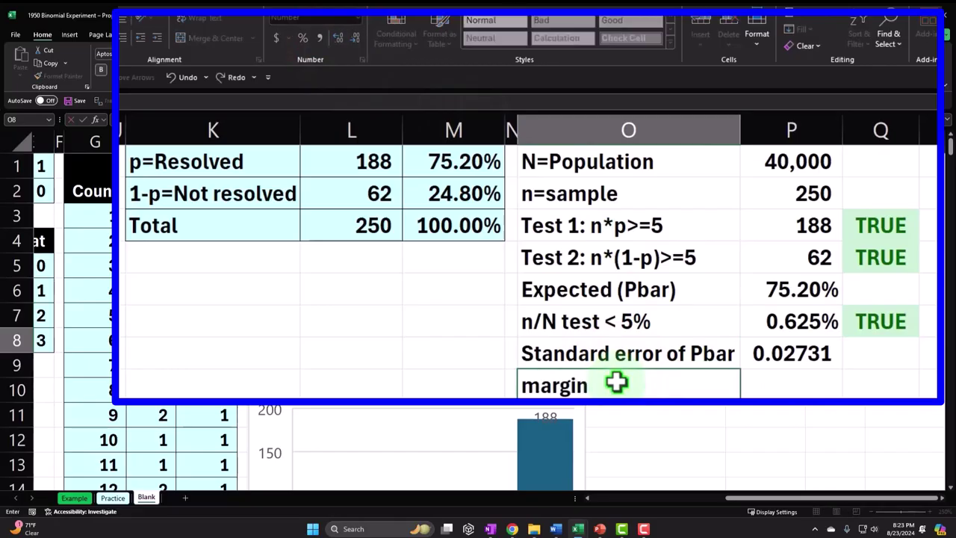
text( error)
key(Tab)
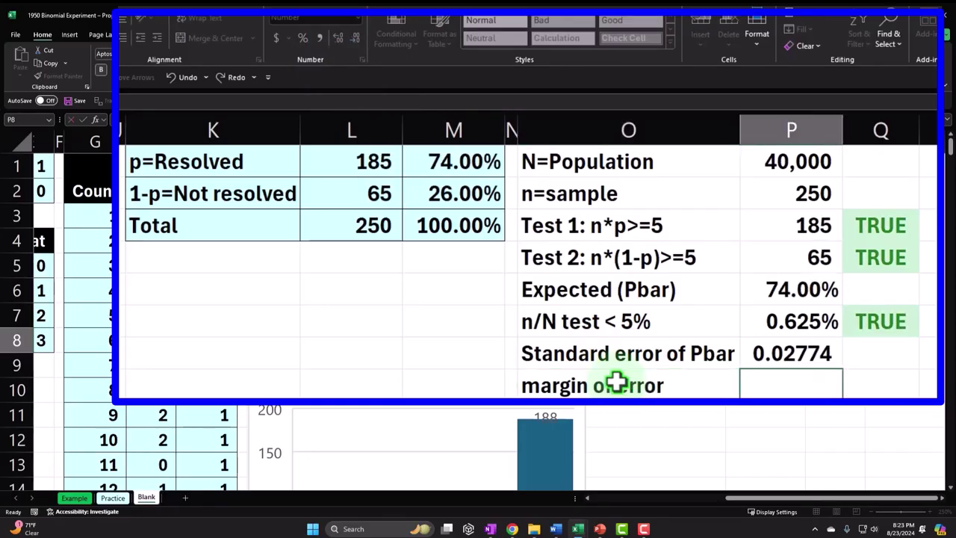
Calculate the margin of error in P8 with the formula =P7*B9, using the ± standard deviation input
click(813, 496)
drag(813, 496, 649, 498)
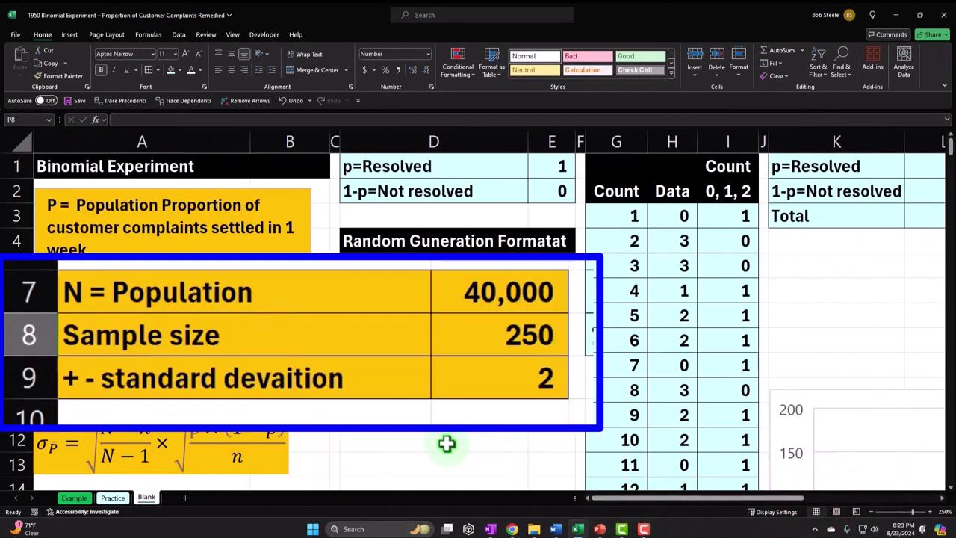
click(562, 383)
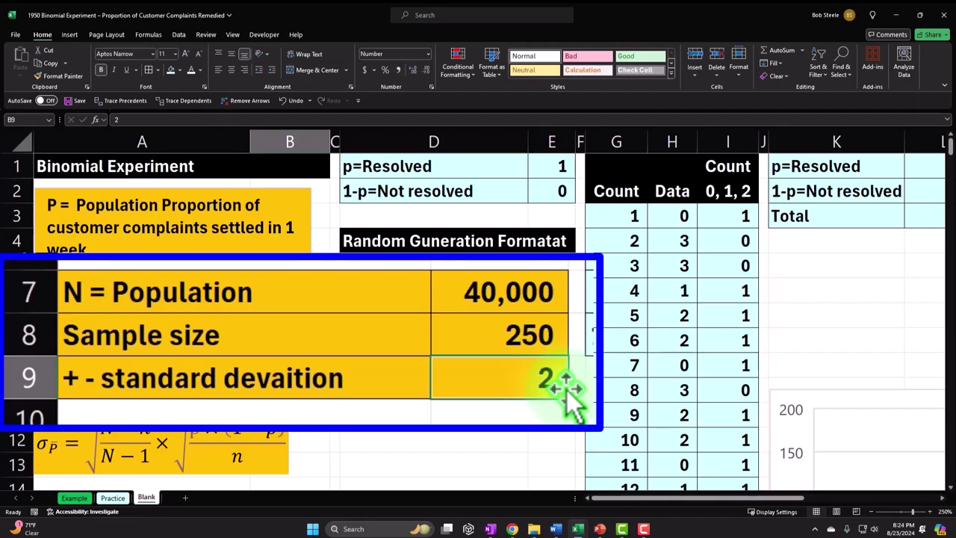
drag(619, 497, 747, 498)
click(785, 413)
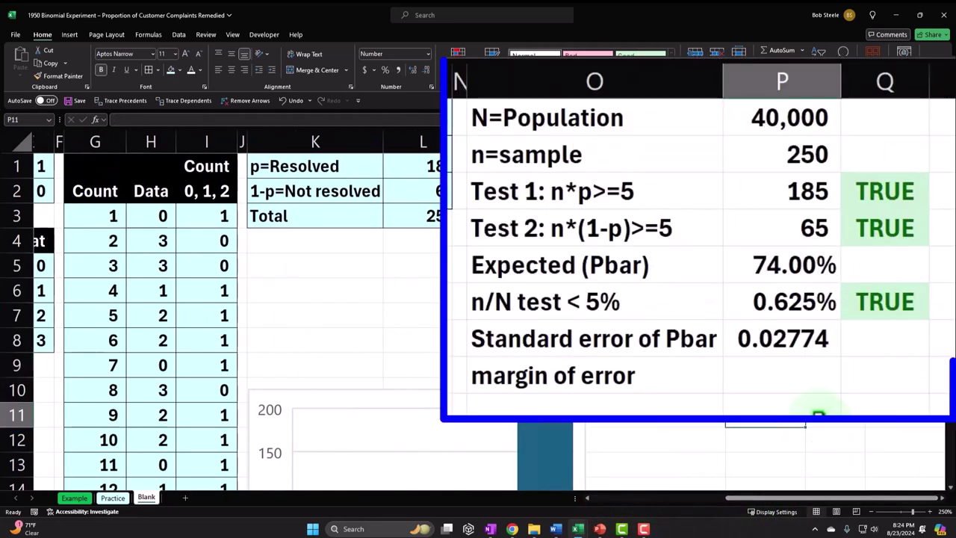
click(781, 378)
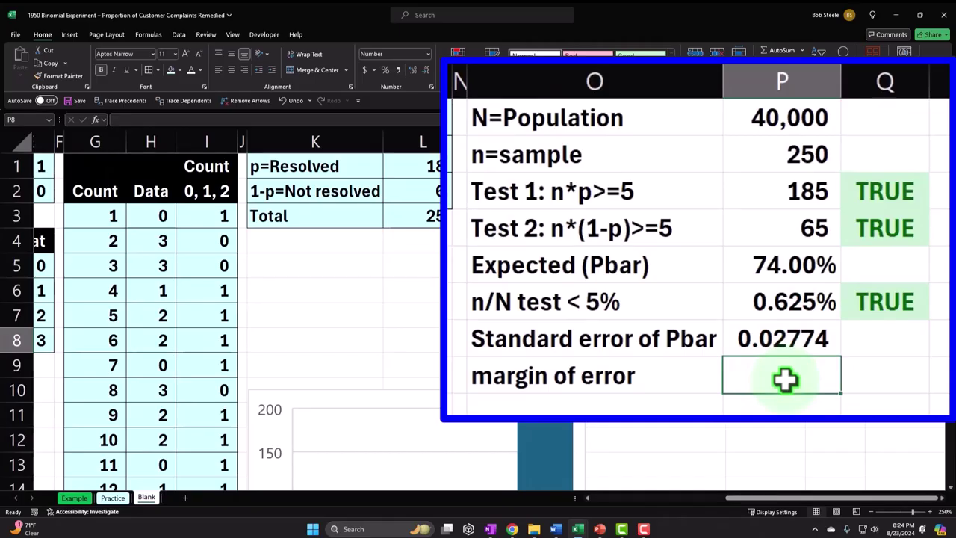
text(=)
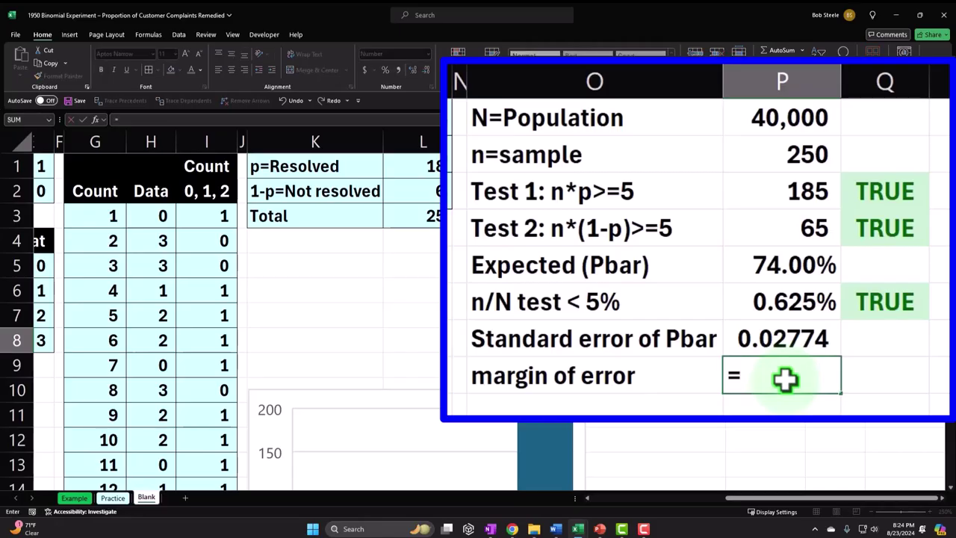
key(Up)
text(*)
key(Left)
key(Left)
key(Left)
key(Left)
key(Left)
key(Left)
key(Left)
key(Left)
key(Left)
key(Left)
key(Left)
key(Left)
key(Left)
key(Left)
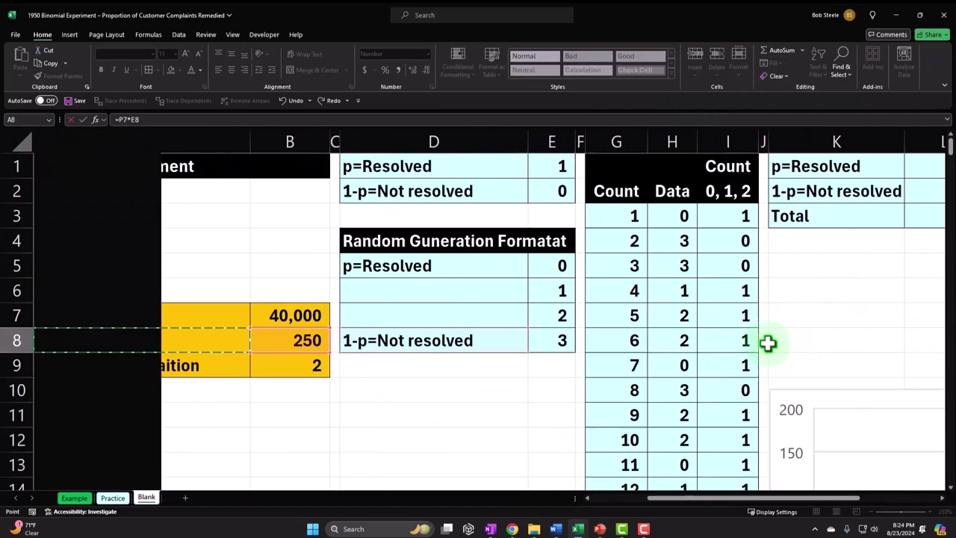
key(Down)
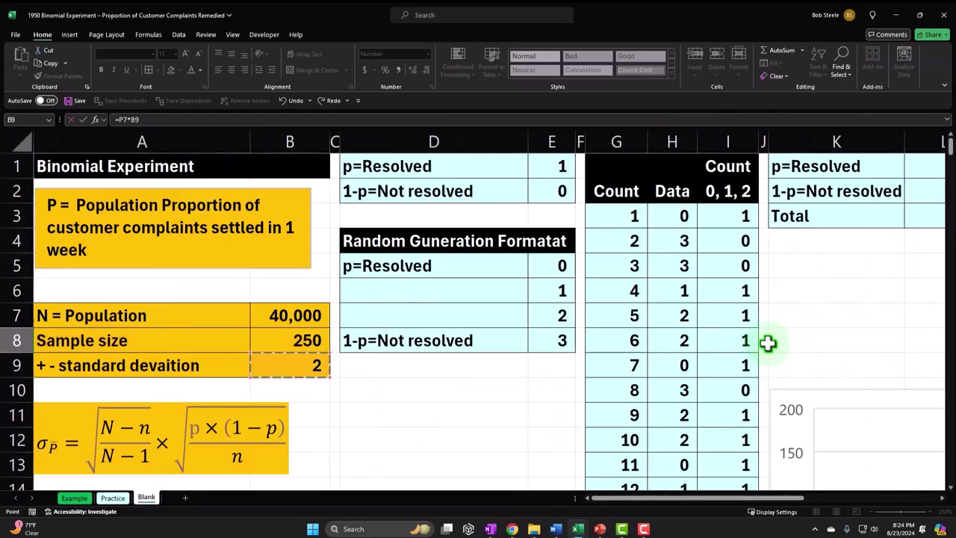
key(Return)
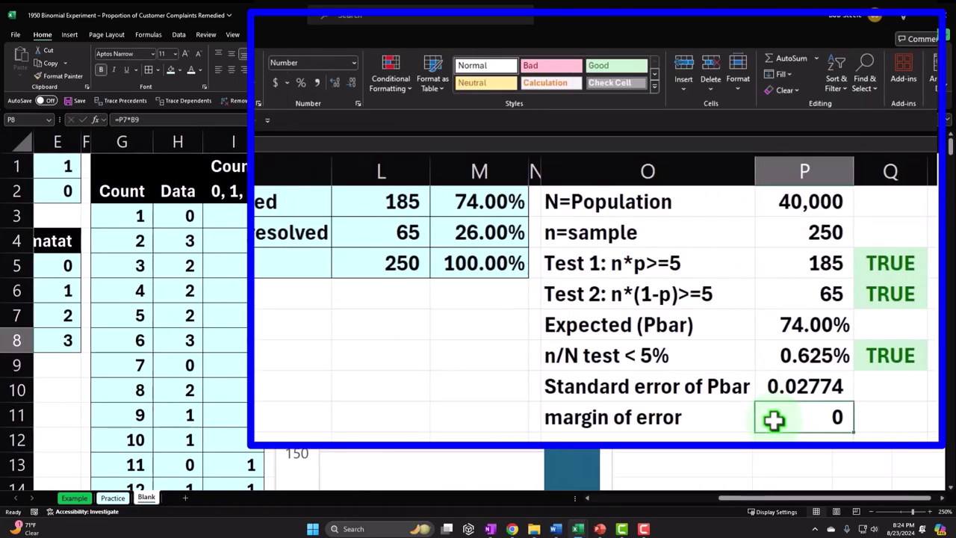
Format the margin of error in P8 to show five decimal places
click(767, 342)
click(334, 82)
click(334, 83)
click(334, 82)
click(334, 82)
click(334, 82)
click(466, 267)
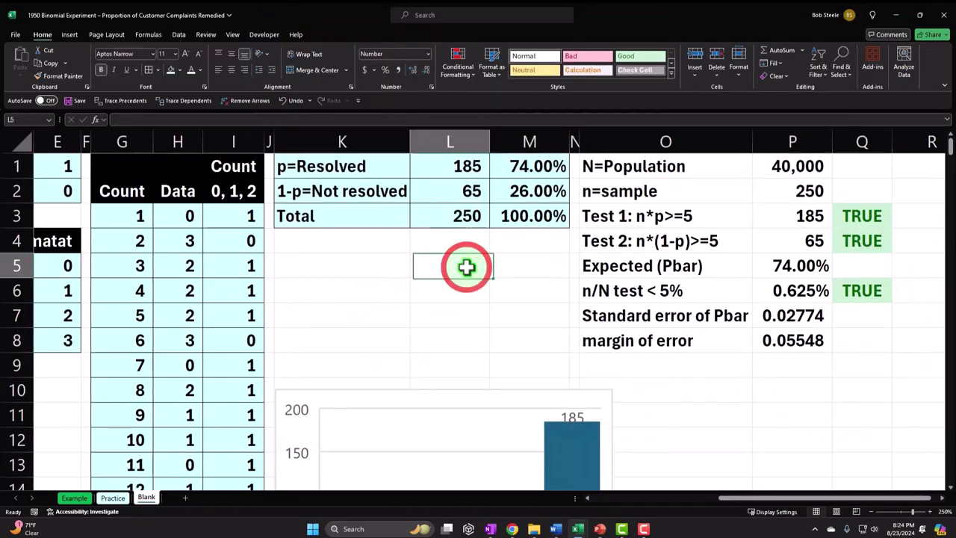
Move the histogram down so that its upper edge sits at row 12
scroll(467, 290, down, 1)
drag(444, 314, 444, 356)
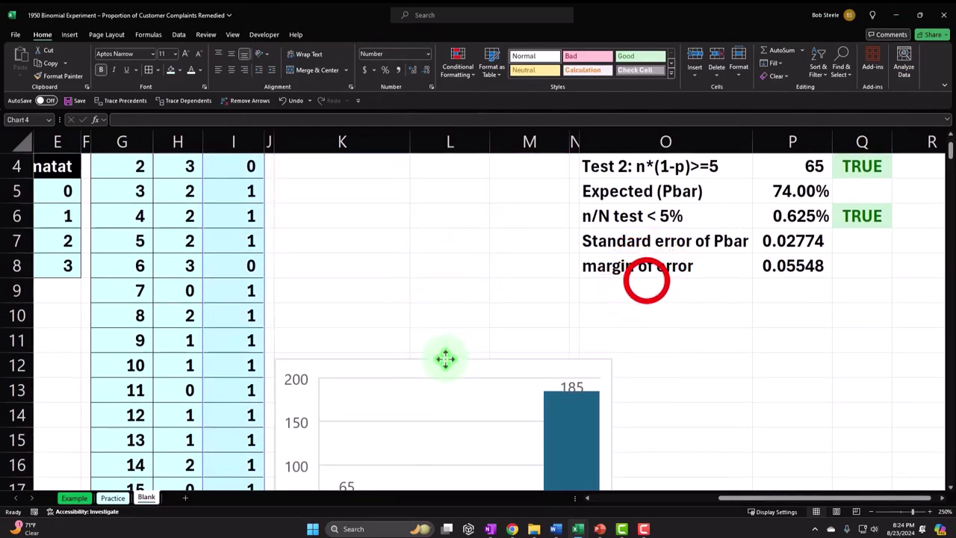
Capitalise the label in O8 so it reads "Margin of error"
double_click(454, 324)
key(Delete)
text(M)
key(Return)
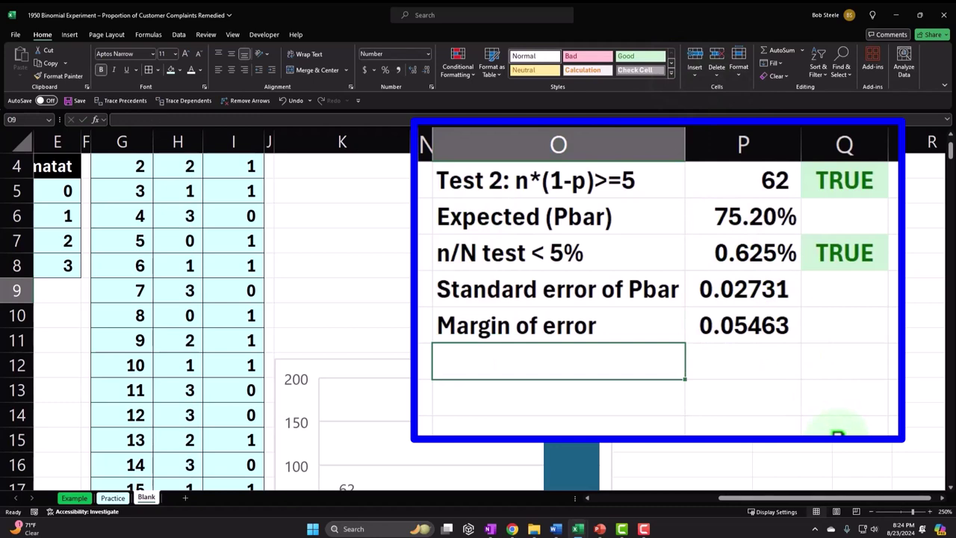
Add the labels "Pbar Upper" in O9 and "Pbar Lower" in O10
text(Pbar1 Upper)
key(Return)
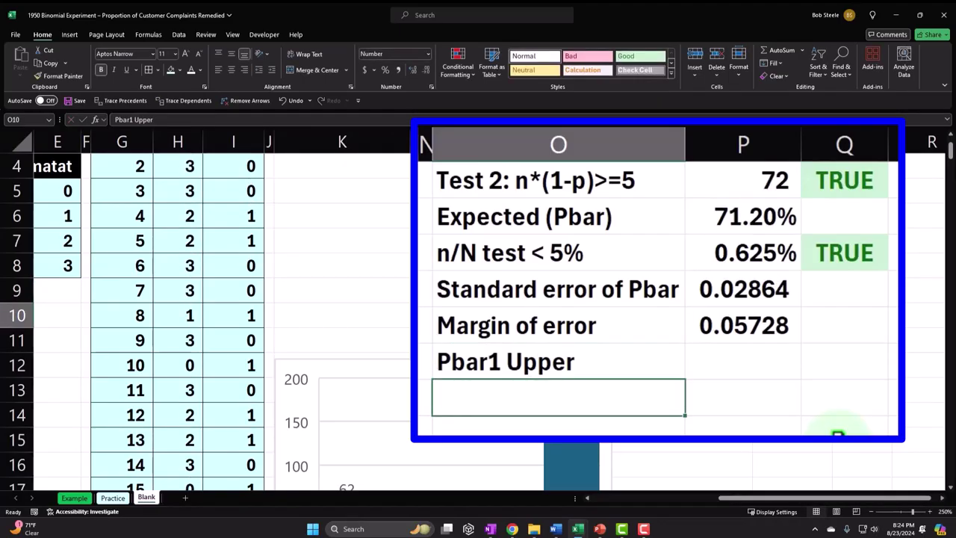
text(Pbar )
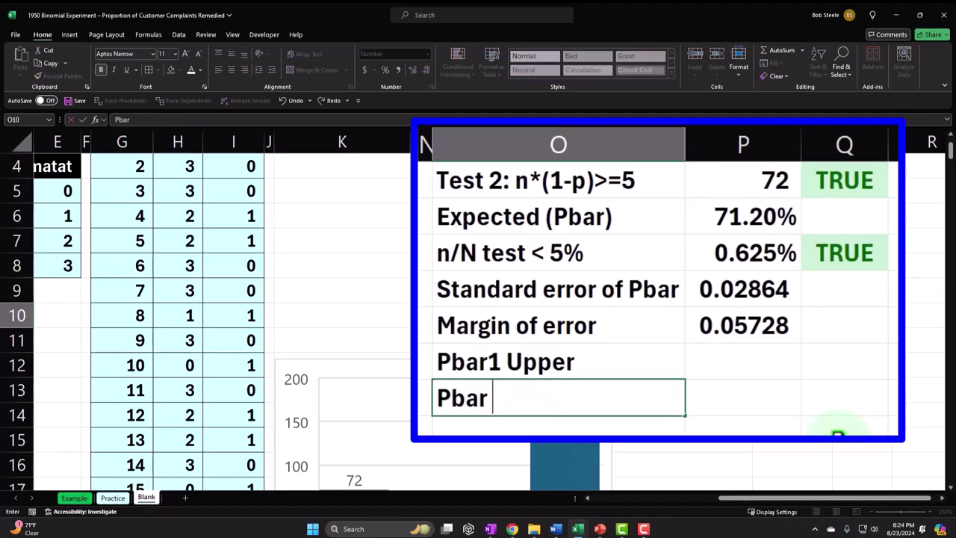
text(Lower)
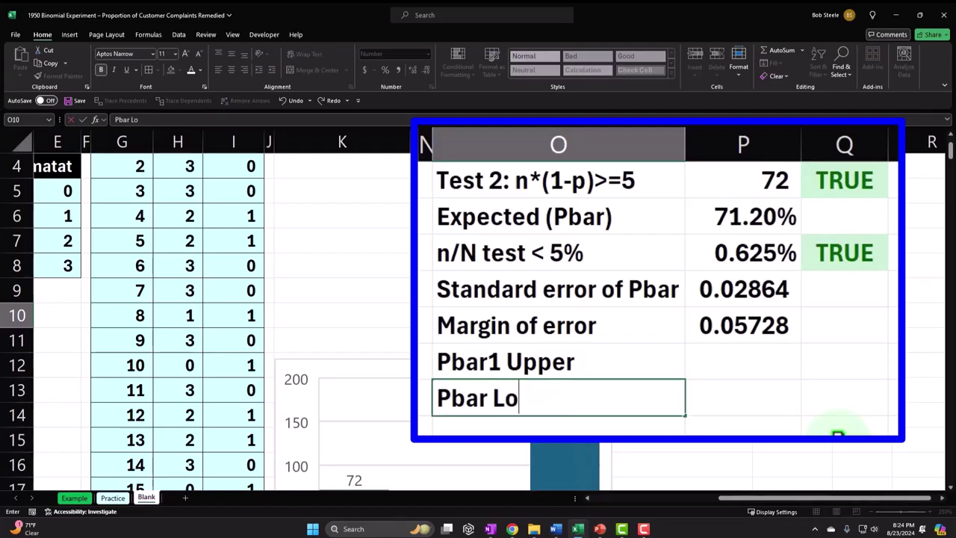
click(518, 364)
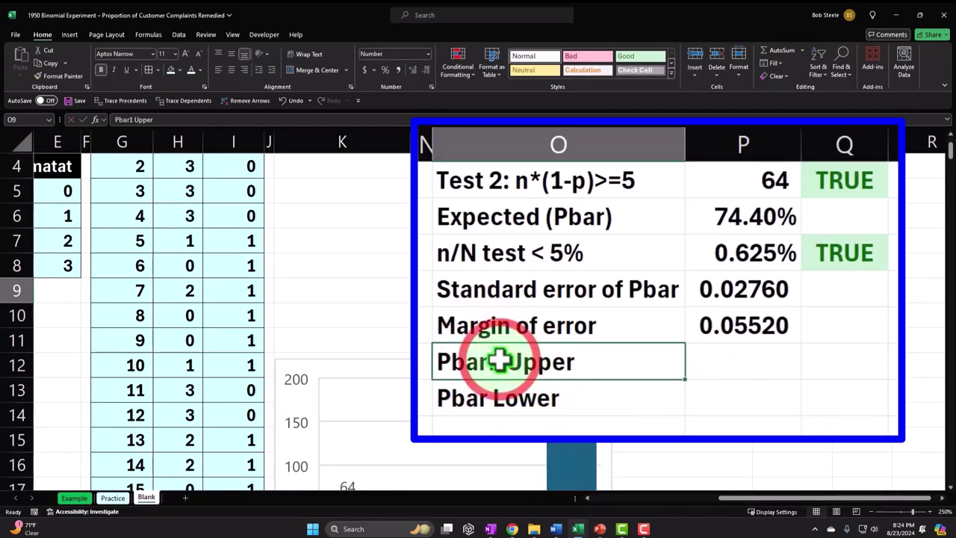
double_click(503, 360)
key(BackSpace)
key(Return)
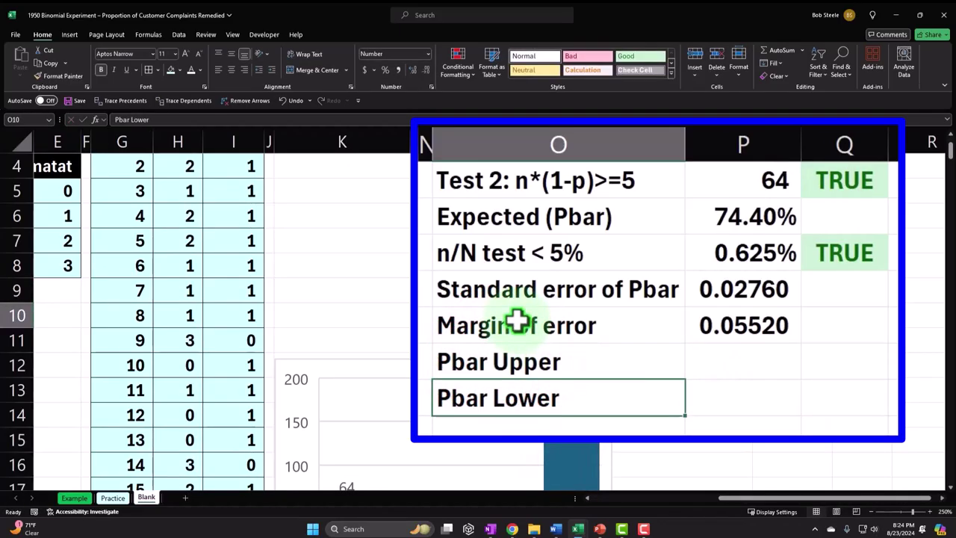
key(Right)
key(Up)
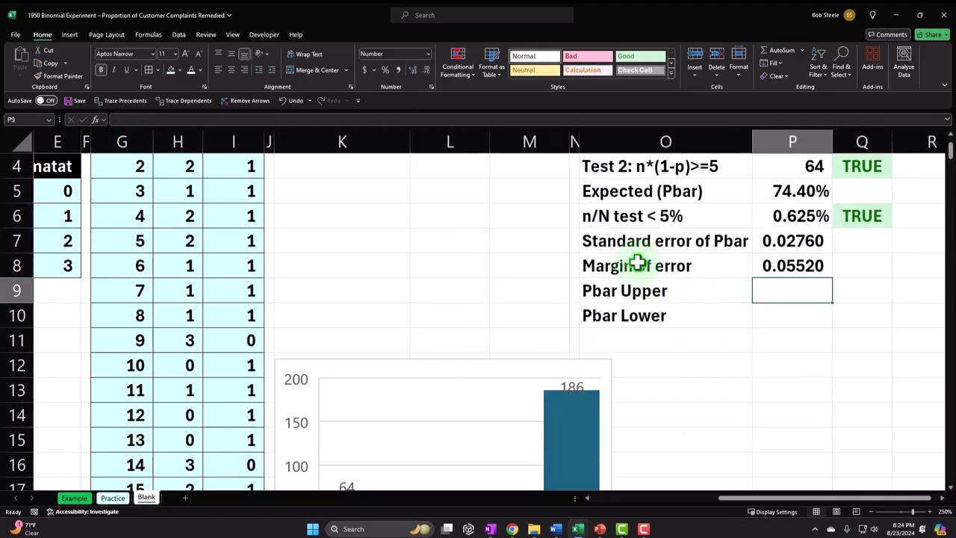
scroll(730, 376, up, 1)
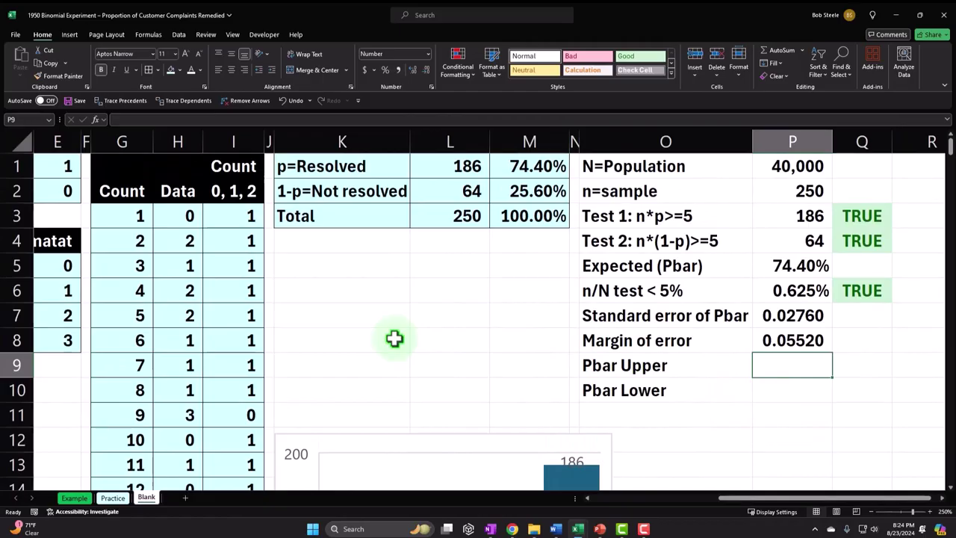
text(=)
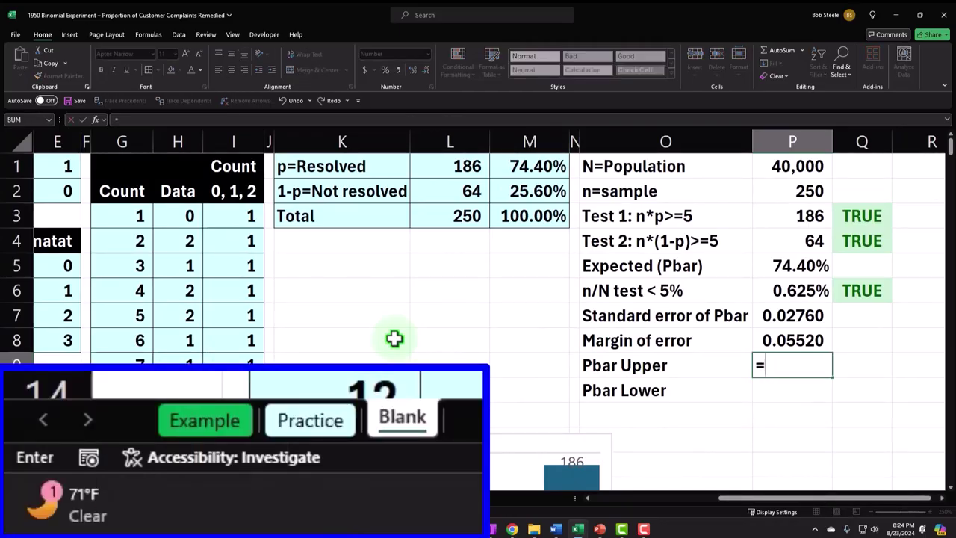
key(Escape)
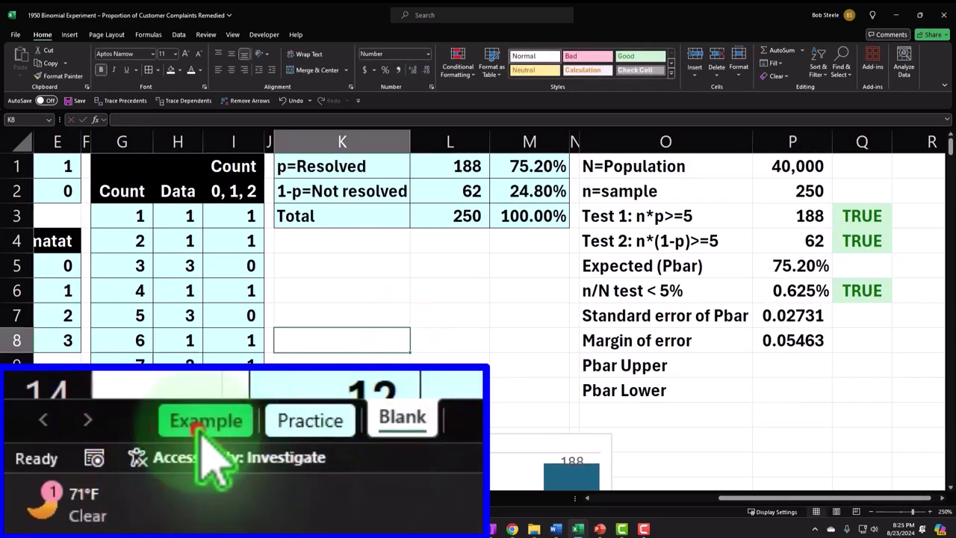
Examine the bell curve chart on the Example sheet, then return to the Blank sheet
click(68, 498)
drag(613, 497, 874, 530)
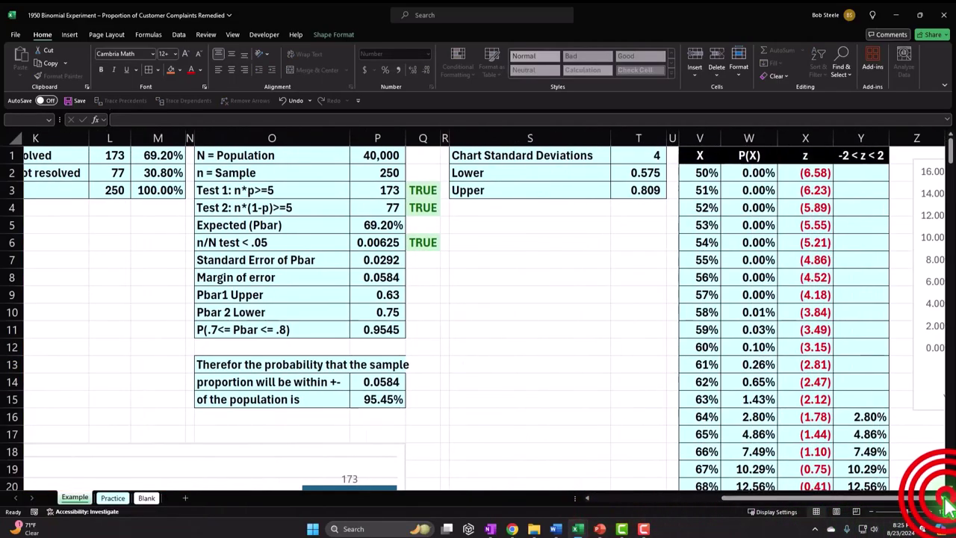
click(942, 497)
drag(945, 501, 945, 500)
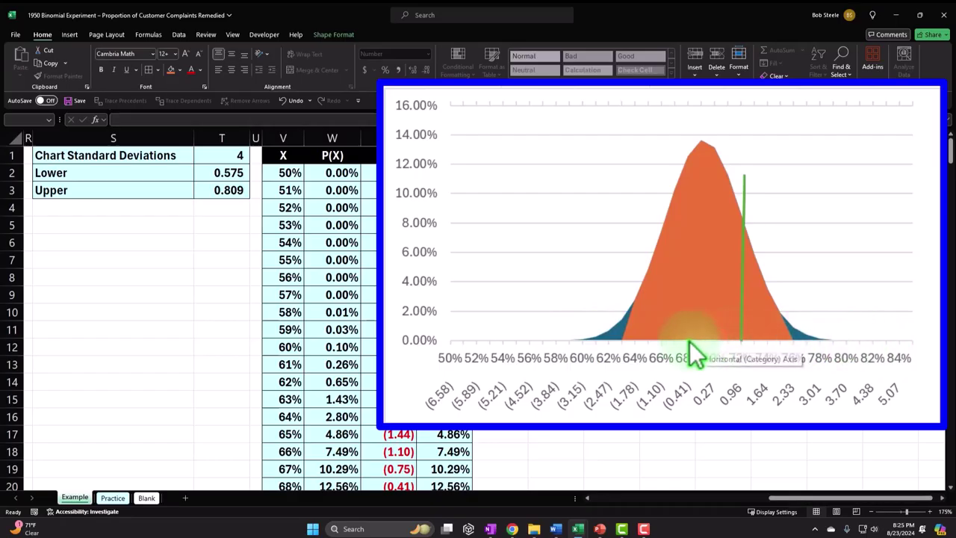
click(159, 500)
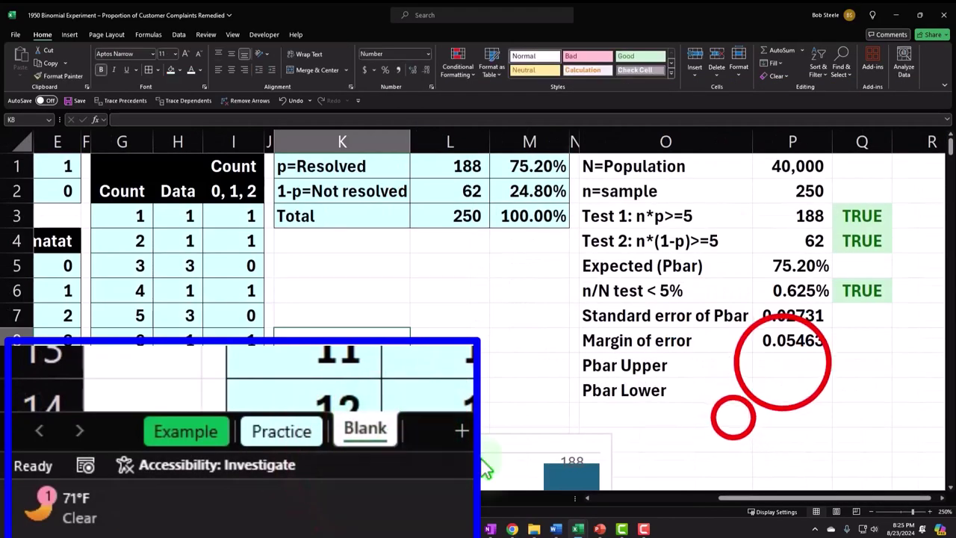
Calculate Pbar Upper in P9 with the formula =M1+P8, adding the margin of error to the resolved proportion
click(783, 364)
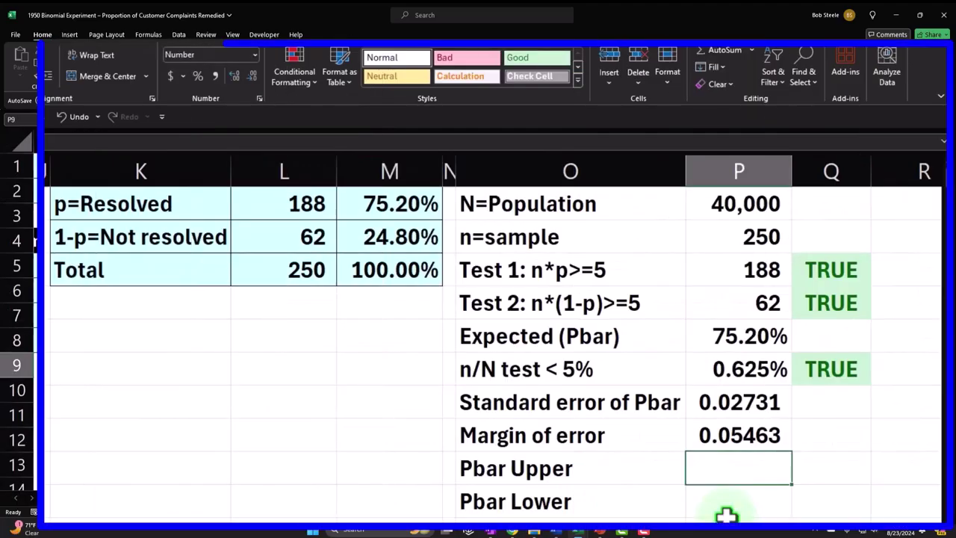
text(=)
key(Up)
key(Up)
key(Up)
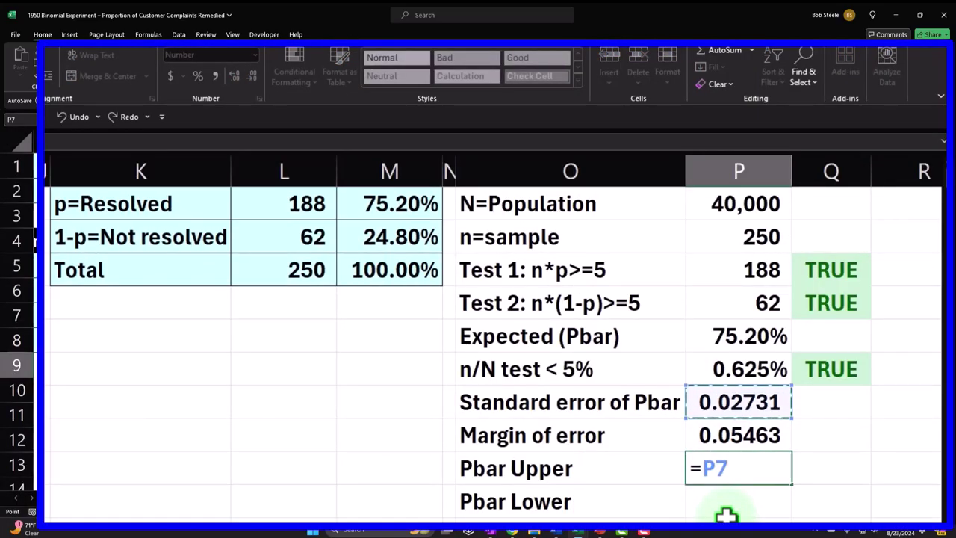
click(425, 204)
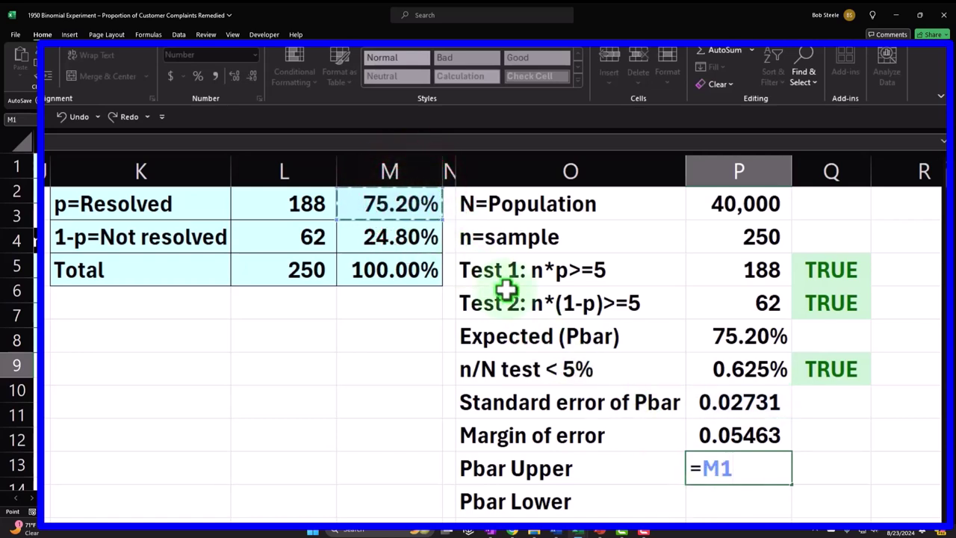
text(+)
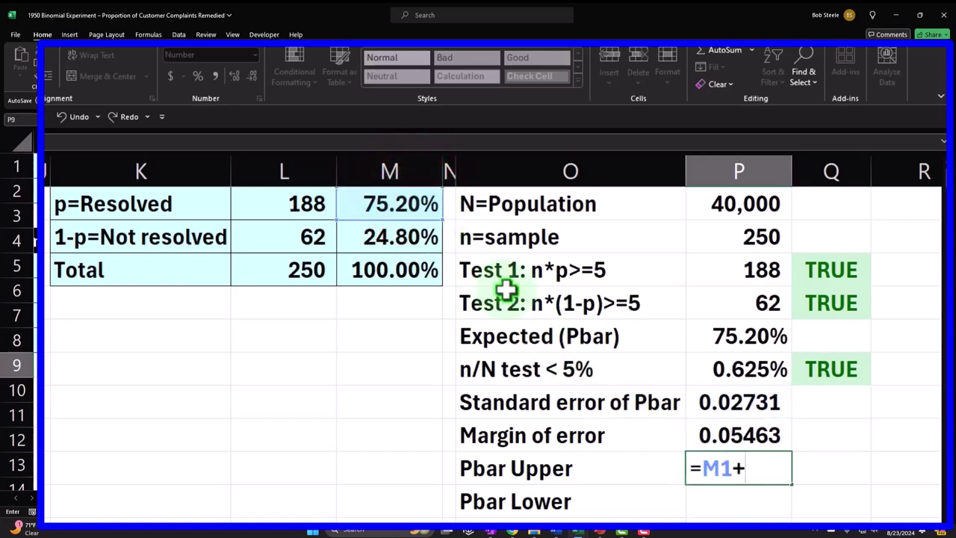
click(722, 431)
click(722, 431)
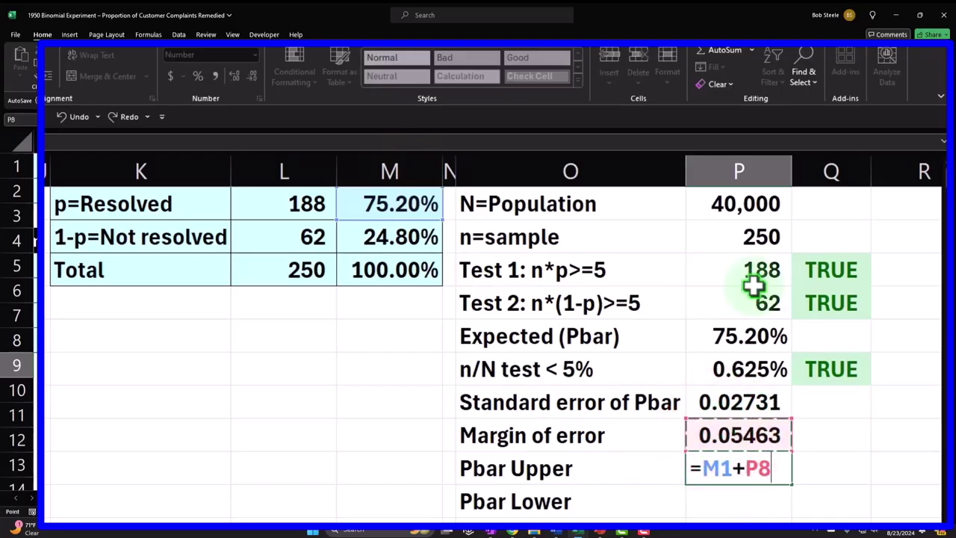
key(Return)
Format Pbar Upper in P9 to show two decimal places and check its formula
key(Up)
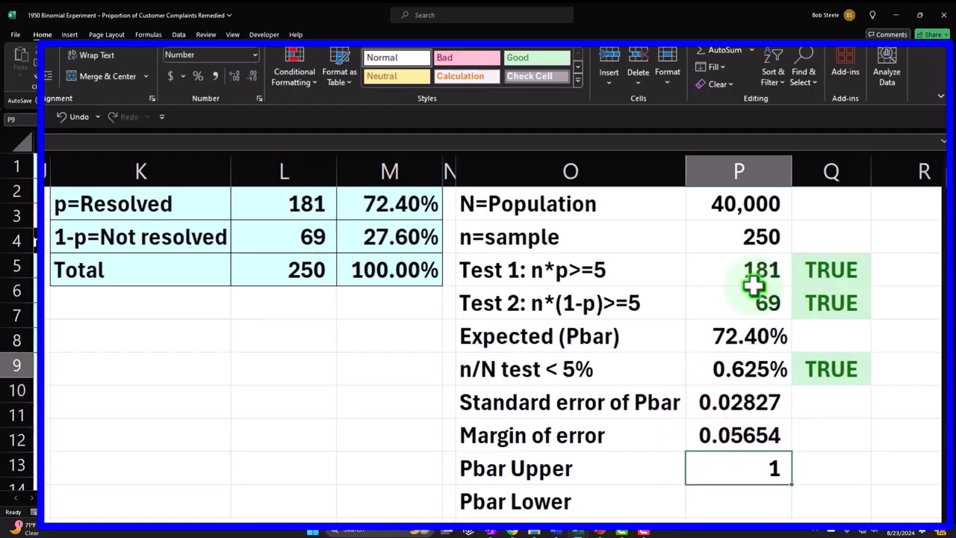
click(235, 75)
click(235, 76)
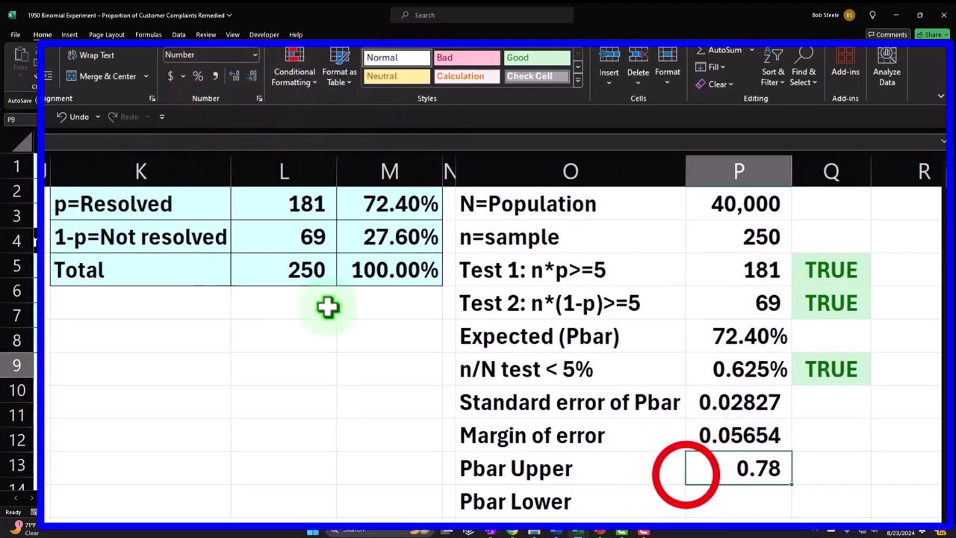
double_click(755, 469)
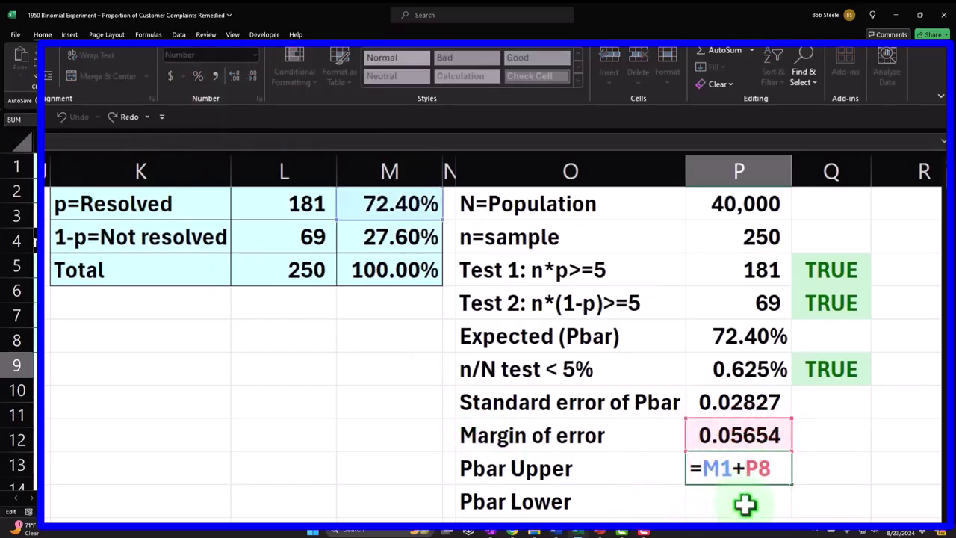
key(Return)
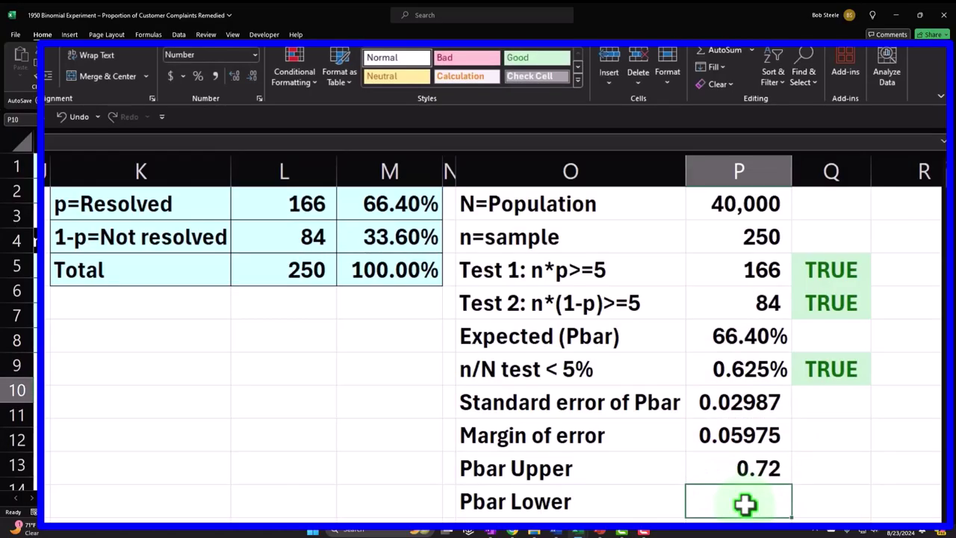
Calculate Pbar Lower in P10 with the formula =M1-P8 and format it to show two decimal places
text(=)
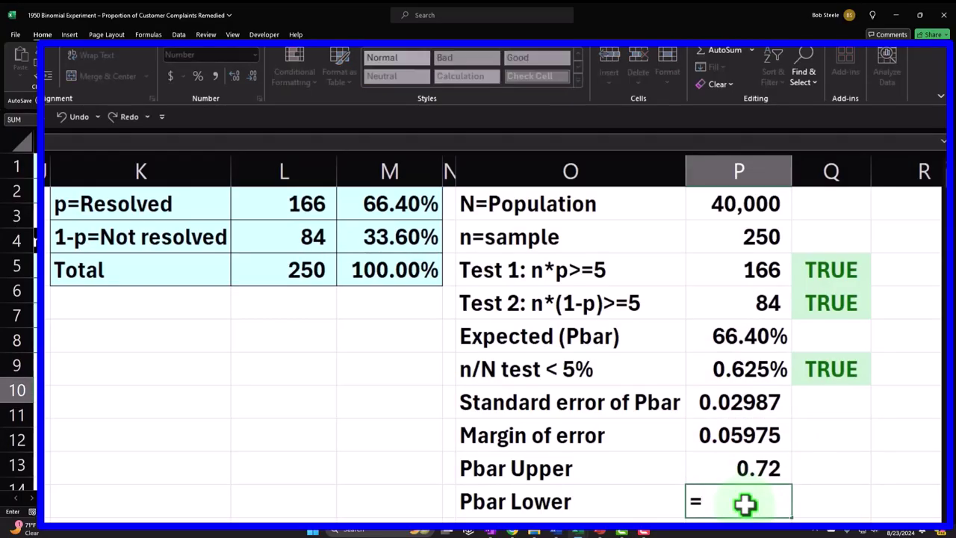
key(Left)
key(Left)
key(Left)
key(Up)
key(Up)
key(Up)
key(Up)
key(Up)
key(Up)
key(Up)
key(Up)
key(Up)
key(Up)
key(Up)
key(Up)
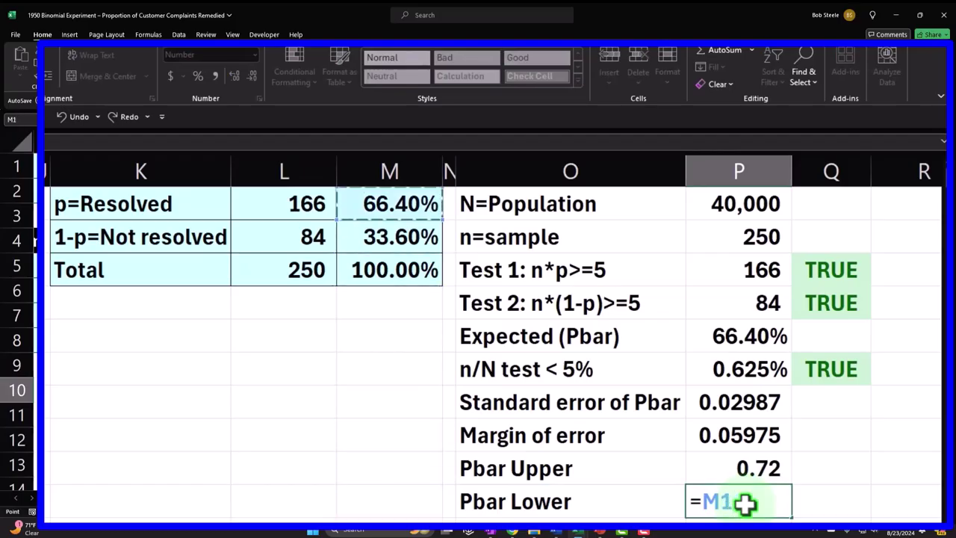
text(-)
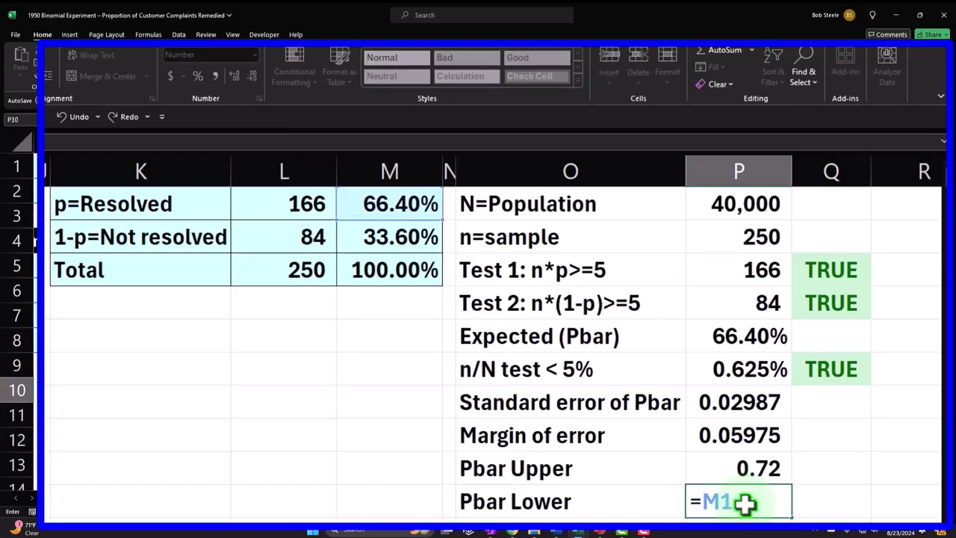
key(Up)
key(Up)
key(Up)
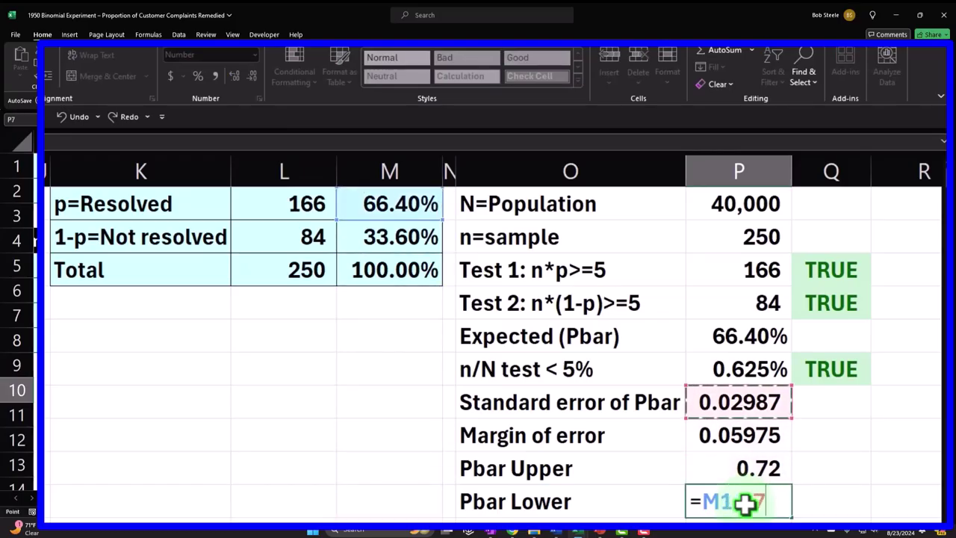
key(Down)
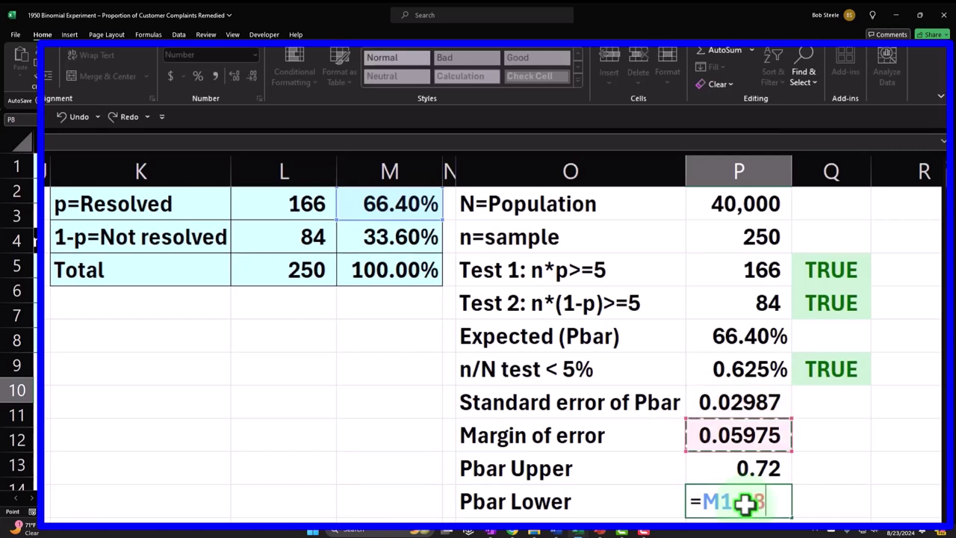
key(Return)
click(745, 505)
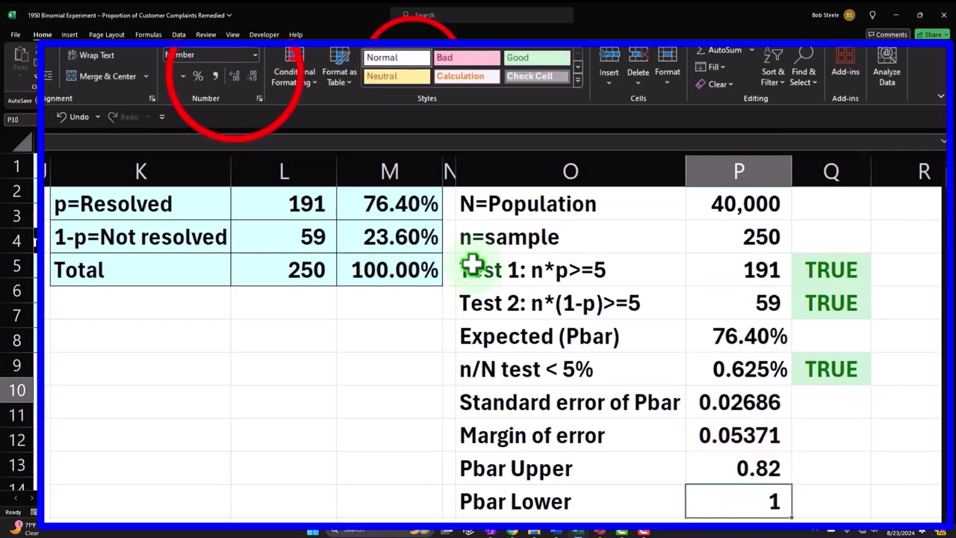
click(237, 76)
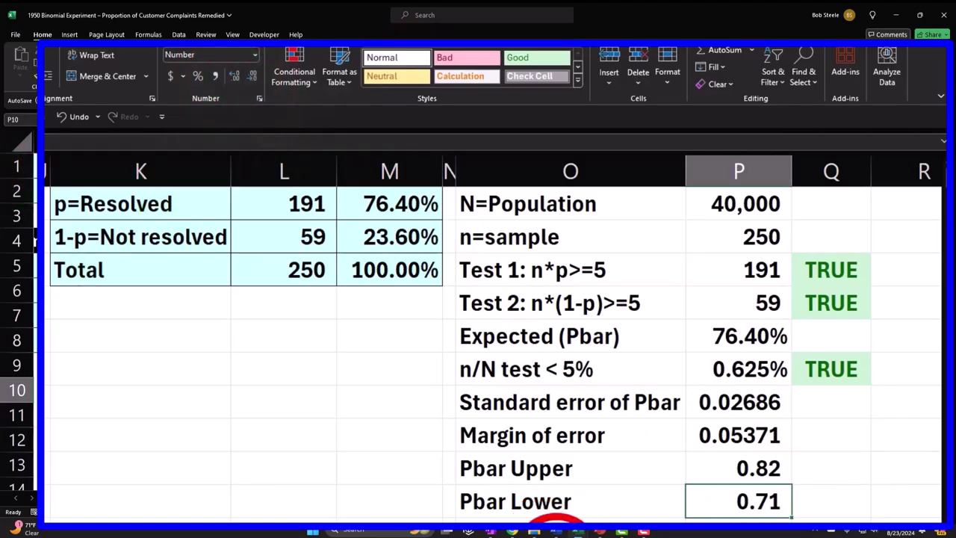
Build a formula label in O11 of the form P(lower<=Pbar<=upper), drawing the lower limit from P10 and the upper limit from P9
click(557, 520)
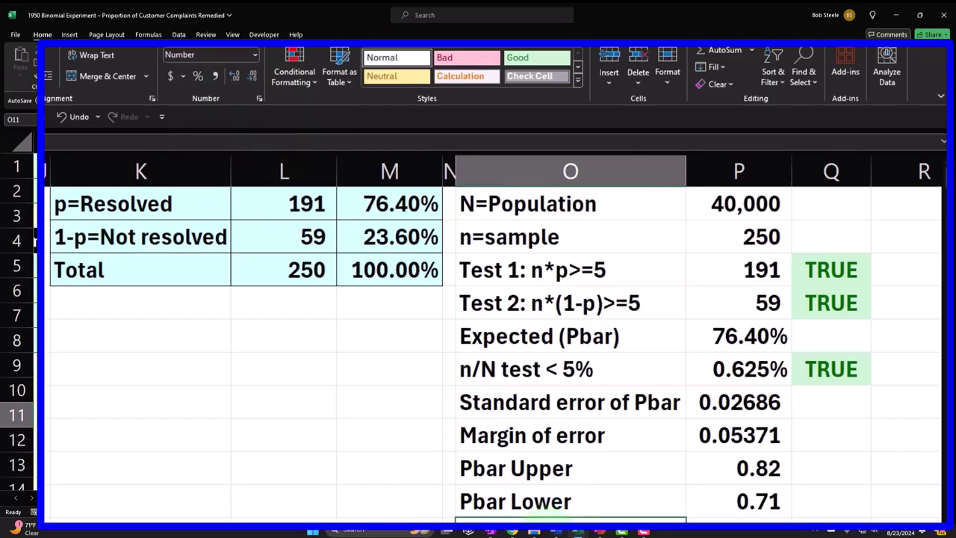
text(P)
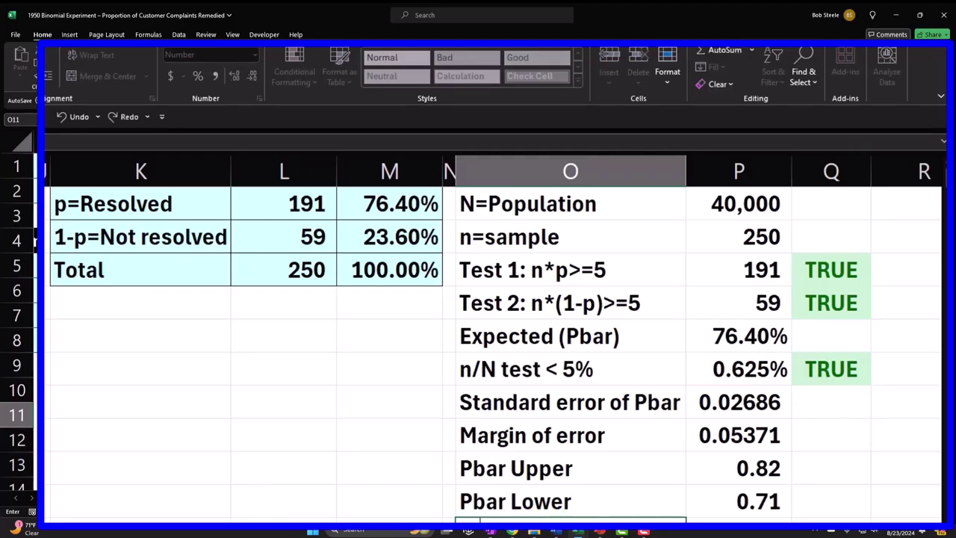
text(=)
click(747, 504)
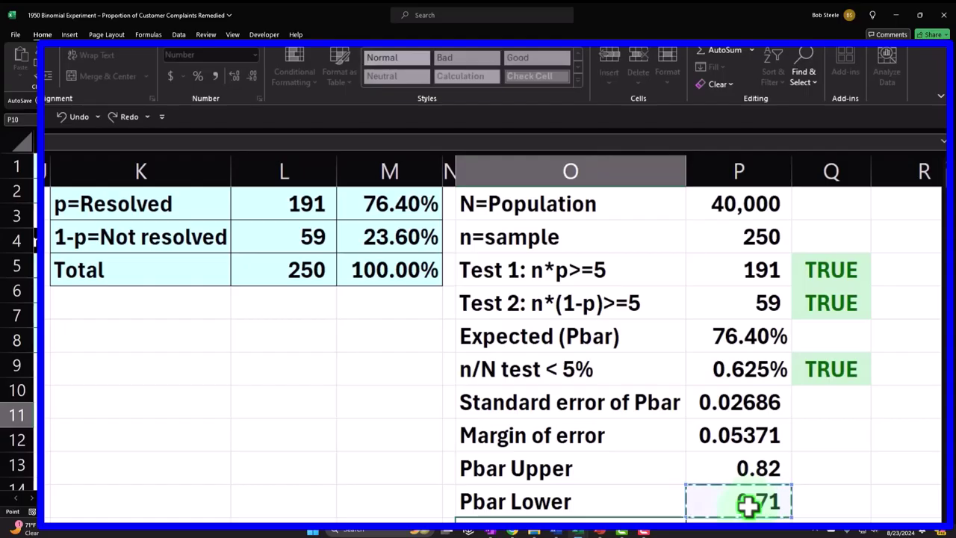
text())
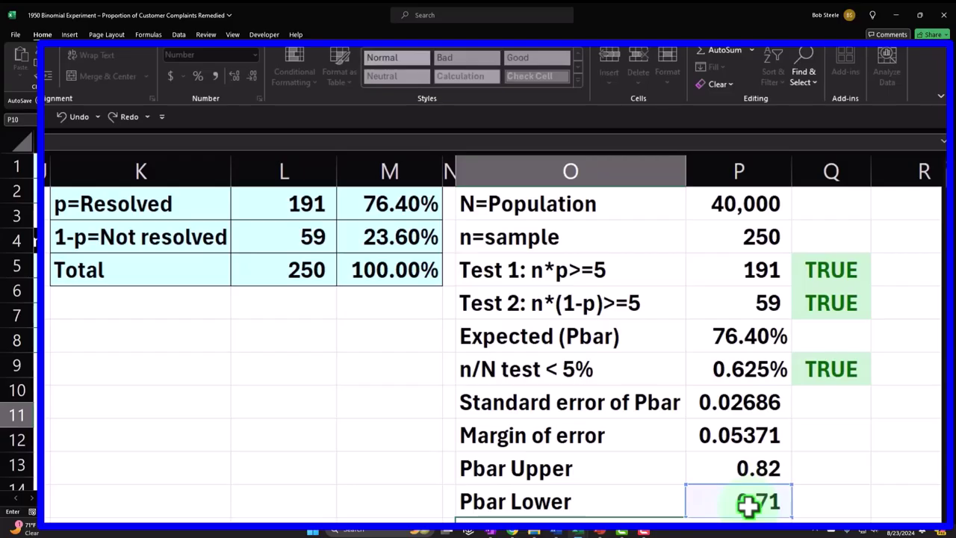
click(739, 467)
key(ctrl+c)
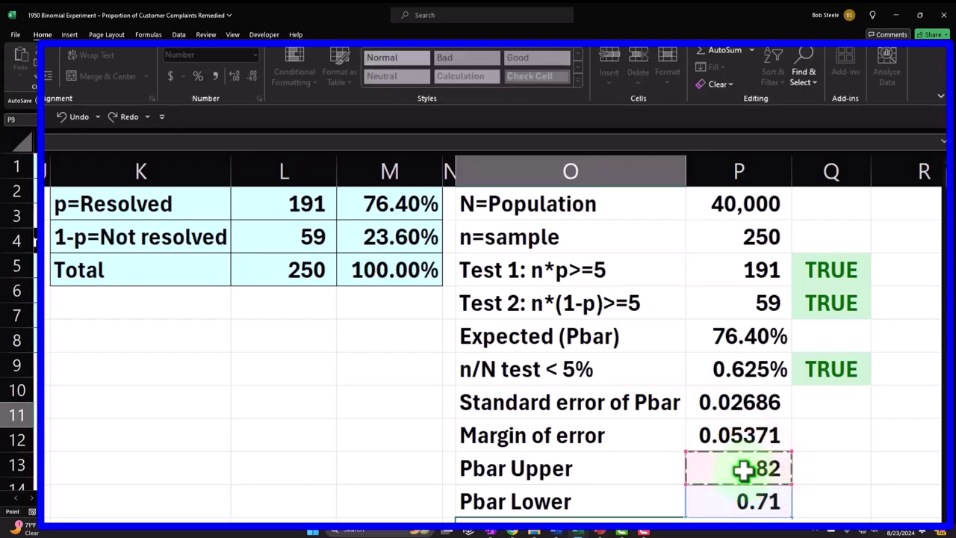
key(F9)
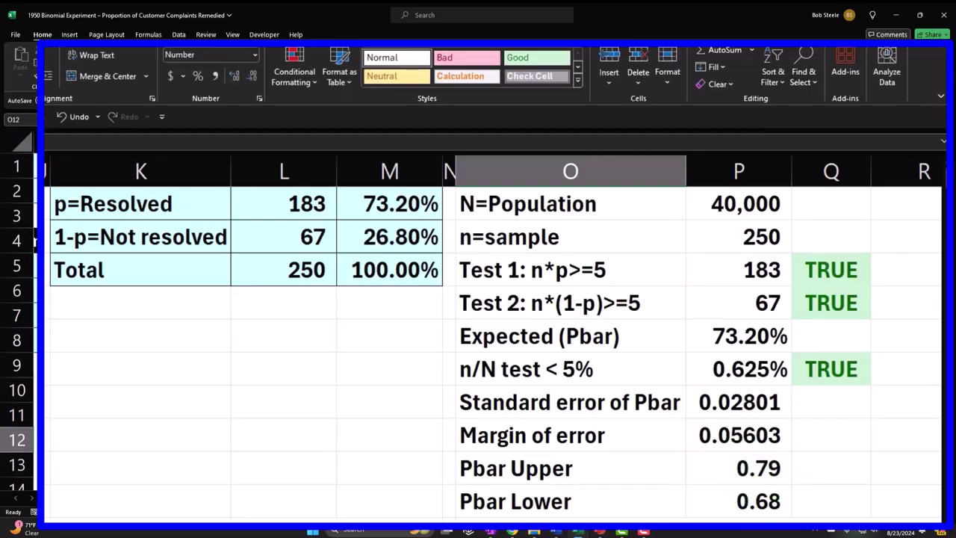
Edit the label formula in O11 to round both Pbar limits to 2 decimal places
scroll(482, 334, right, 1)
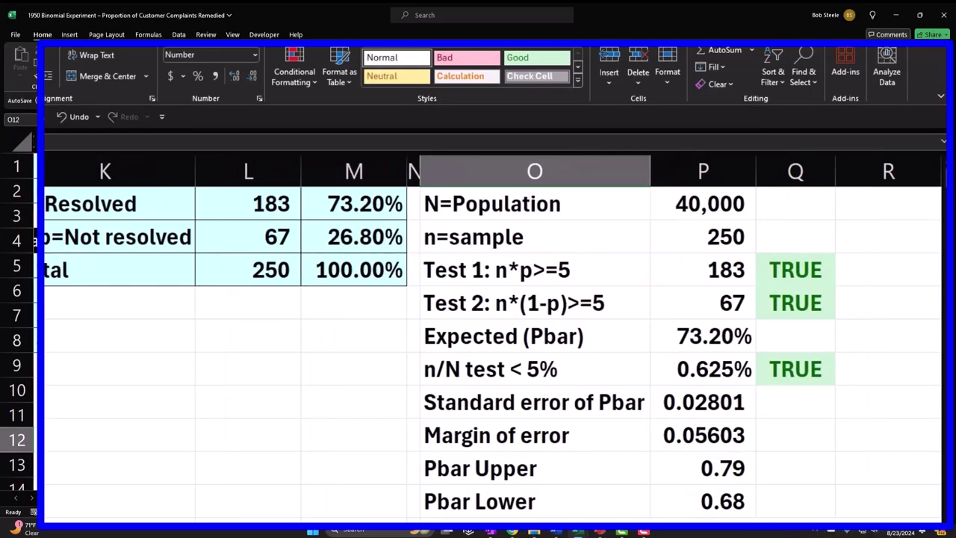
click(544, 516)
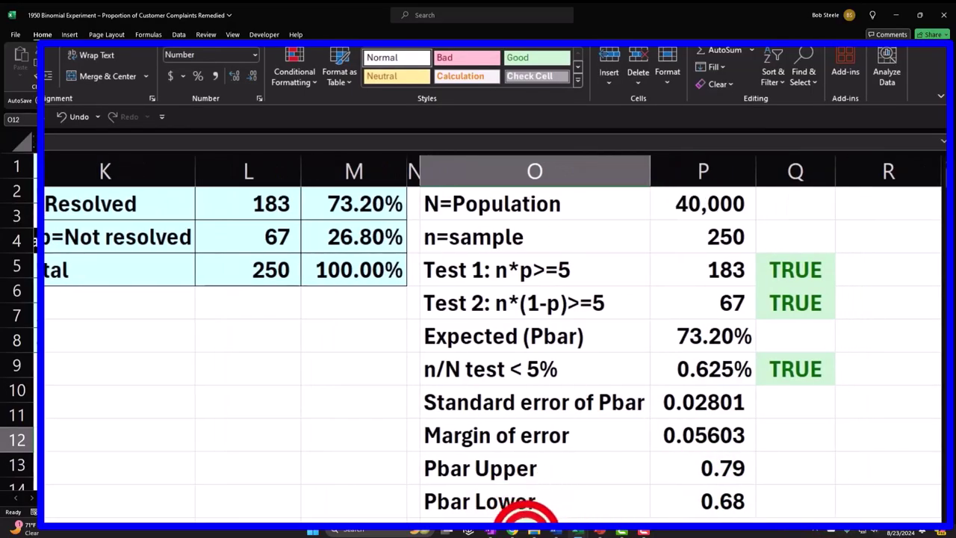
text(=P13-P14)
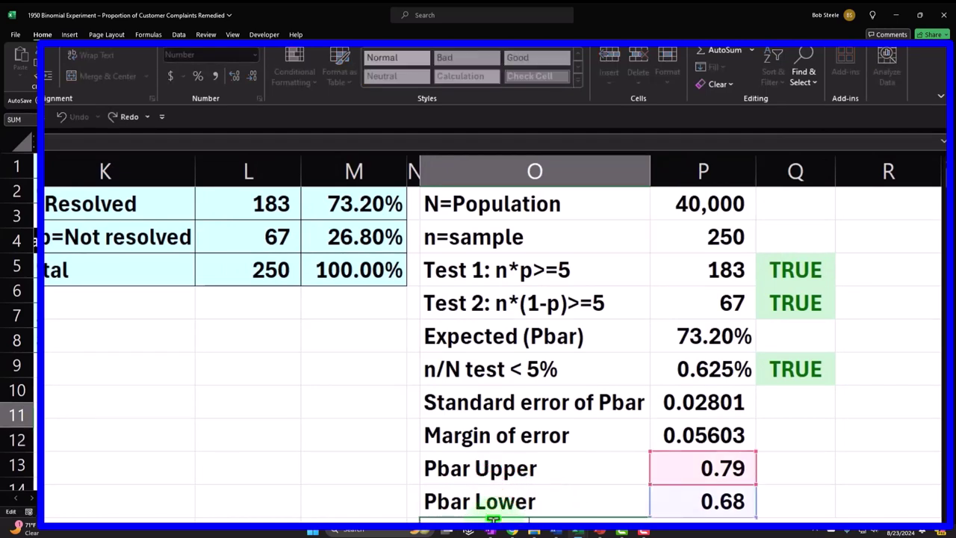
text(/2)
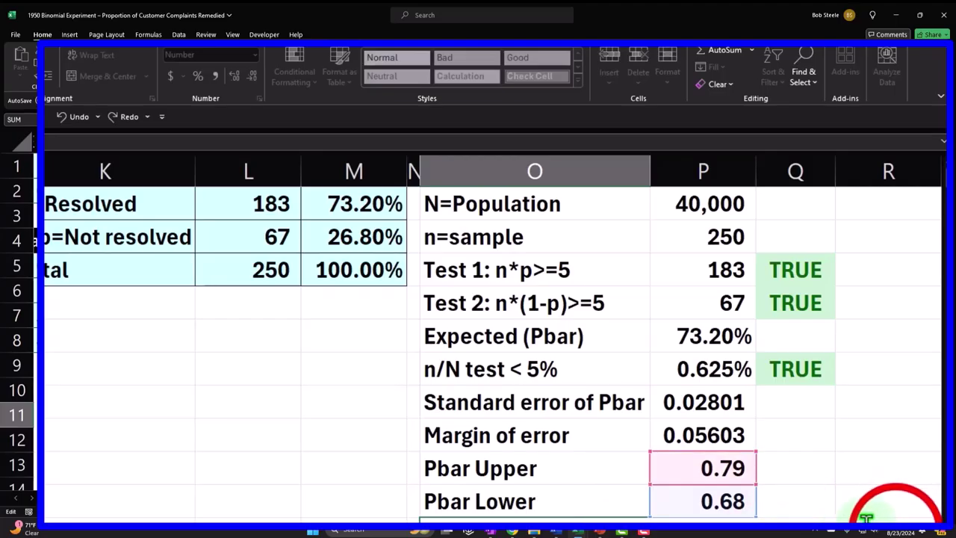
text(2))
key(Return)
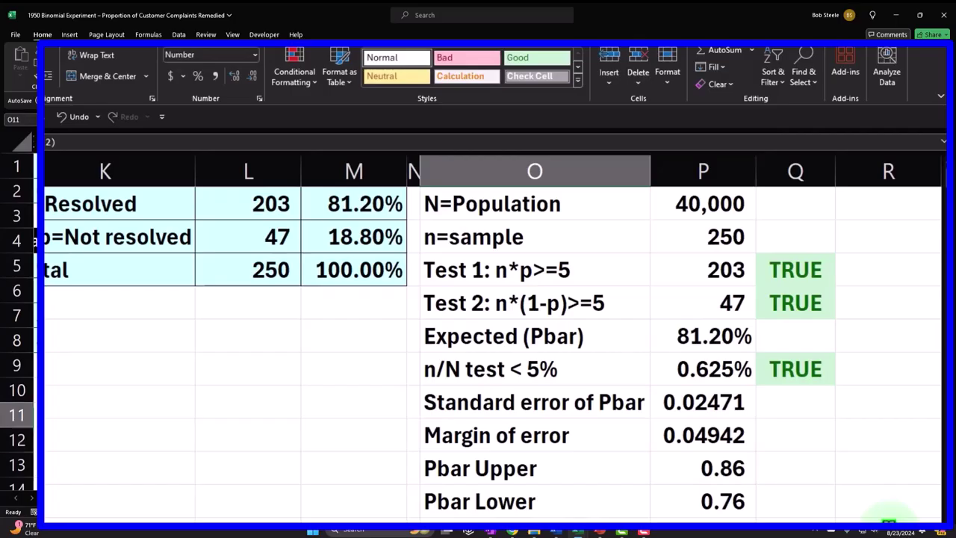
Append &")" to the label formula in O11 to close the probability expression
click(549, 519)
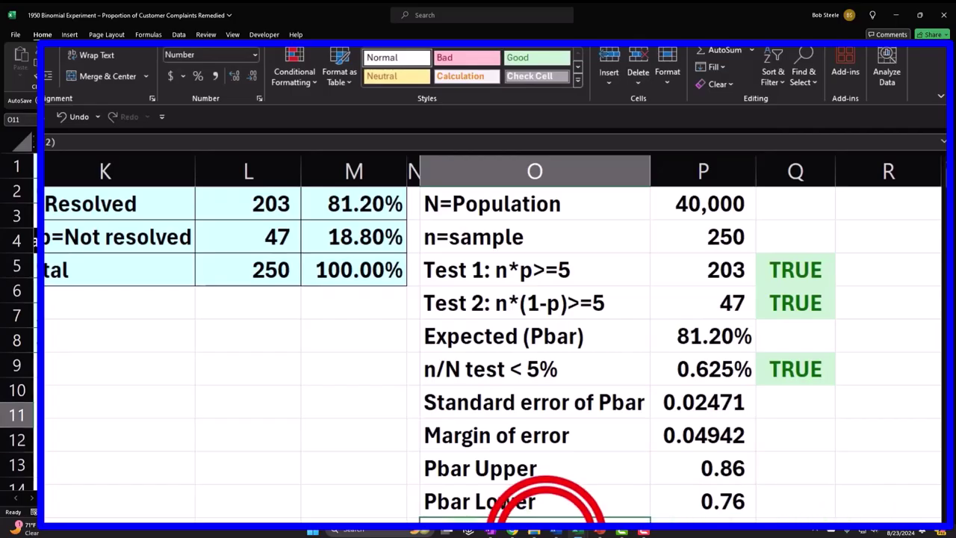
key(F2)
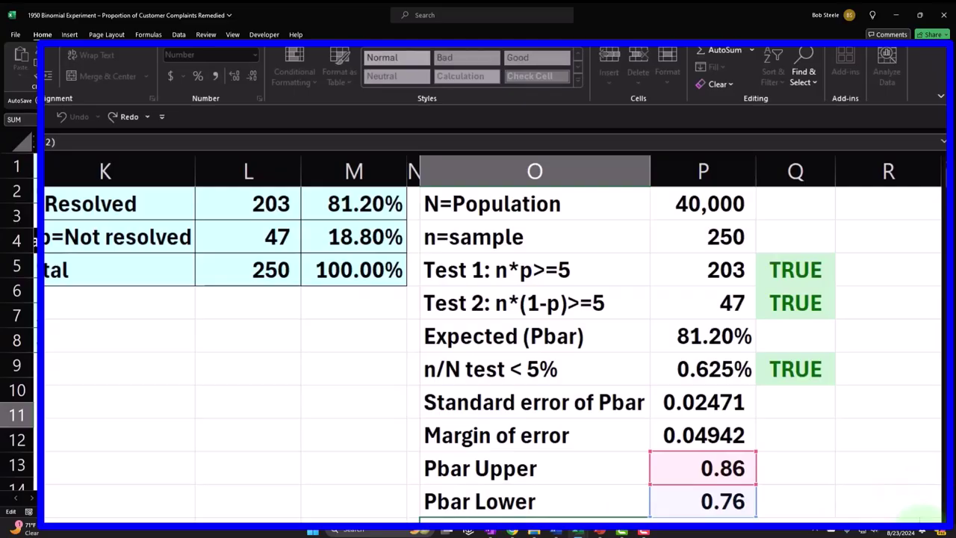
text(&"))
key(Return)
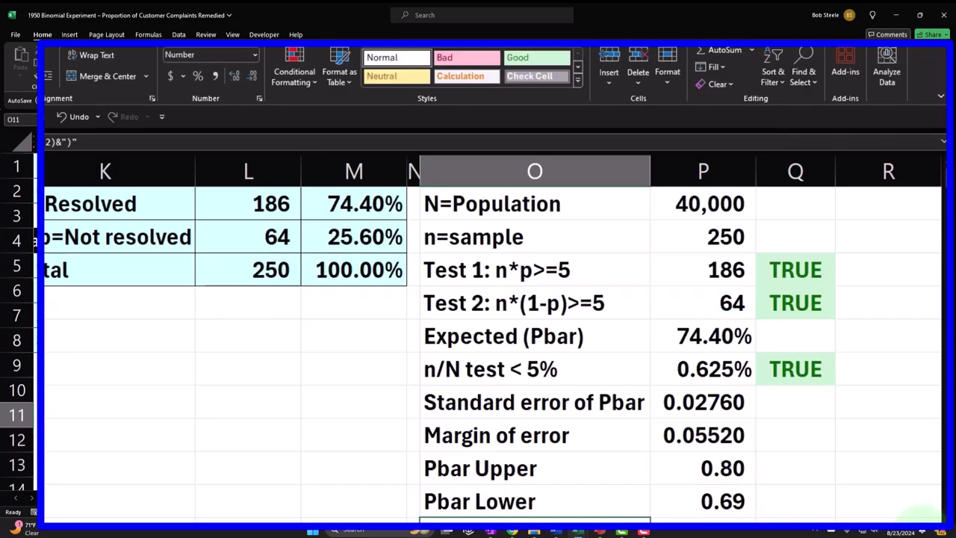
Check the Pbar limits in P9 and P10 and the bell curve chart on the Example sheet, then return to P11 on the Blank sheet
click(706, 471)
click(715, 505)
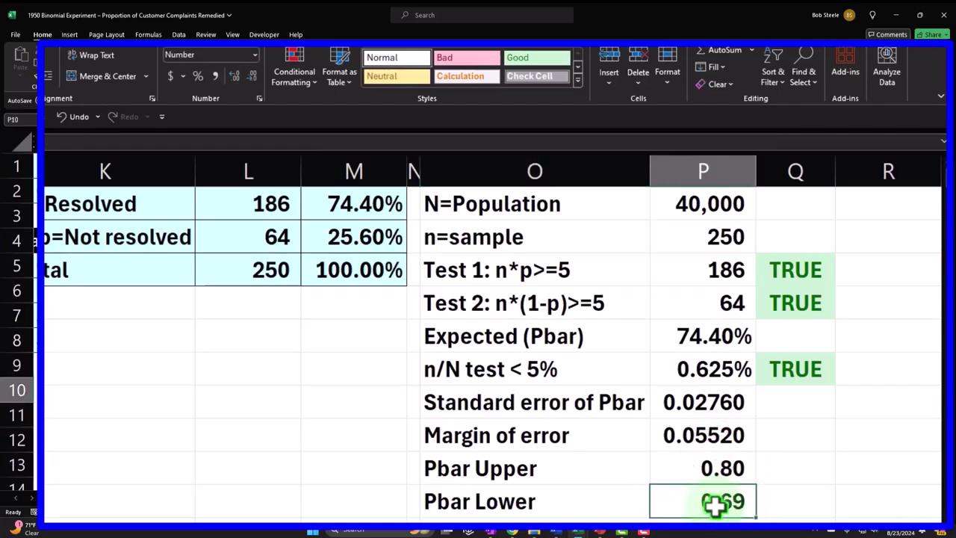
click(696, 521)
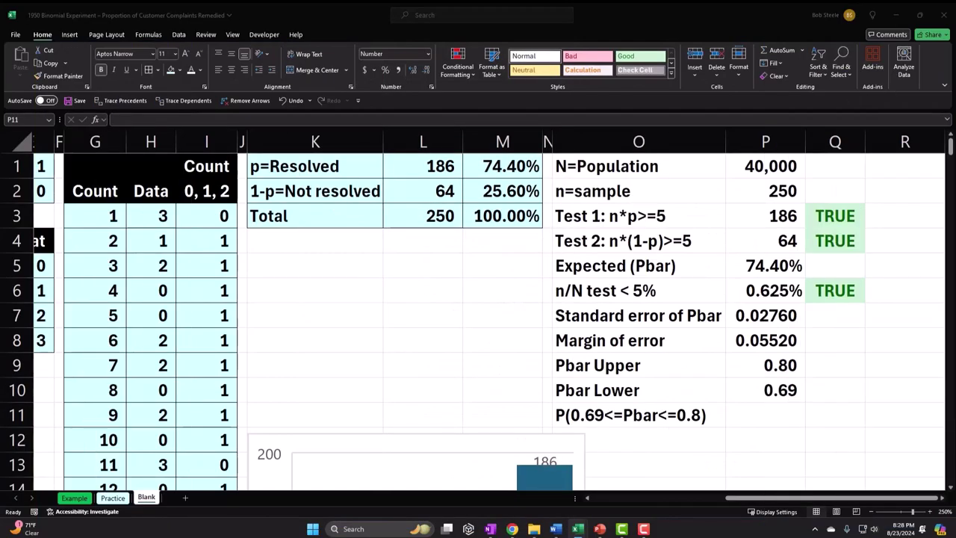
click(113, 497)
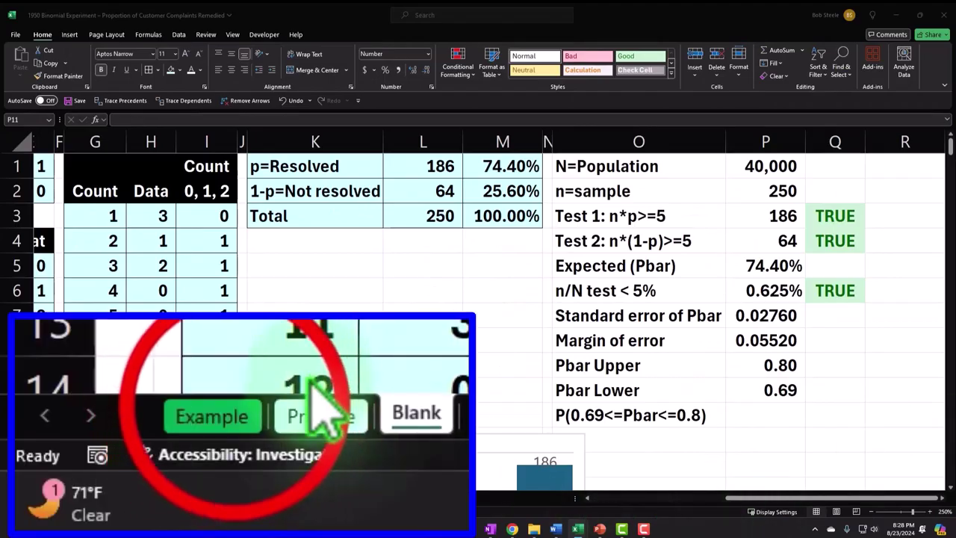
click(75, 497)
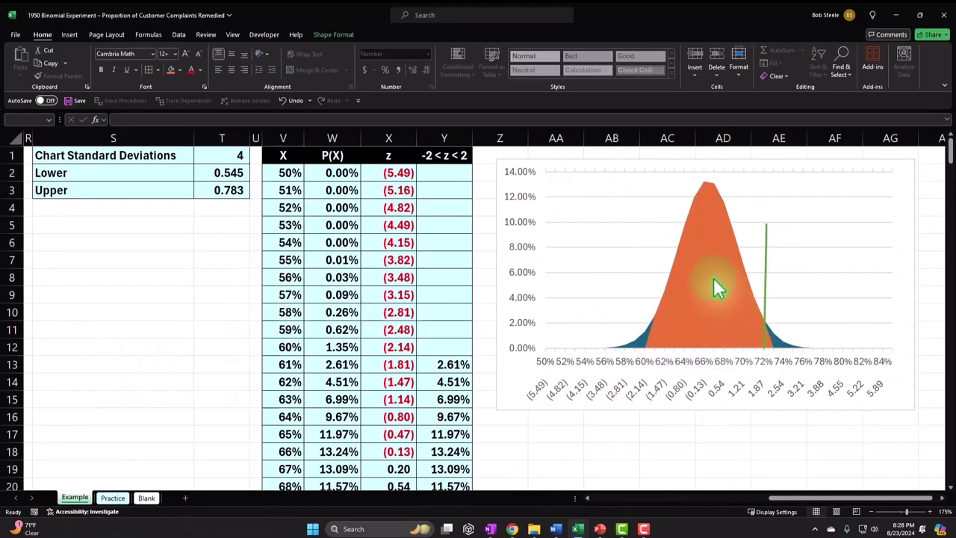
mouse_move(706, 308)
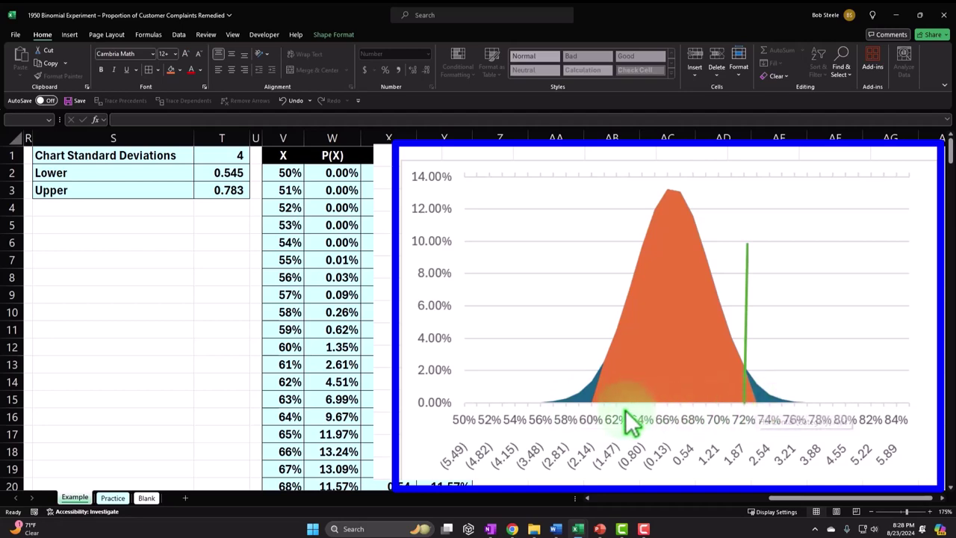
click(151, 499)
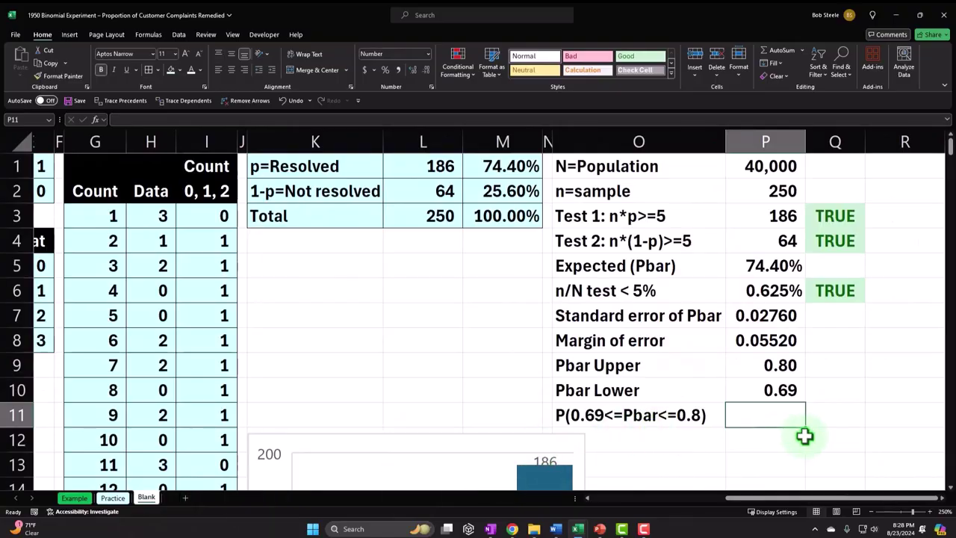
Start the probability formula in P11 with the cumulative NORM.DIST of the upper limit: =NORM.DIST(P9,M1,P7,1)
text(=nor)
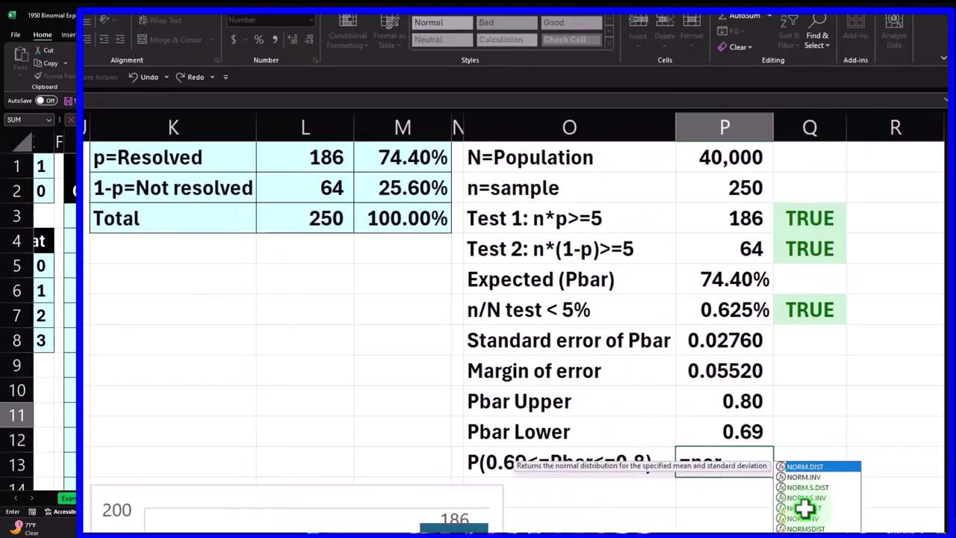
key(Tab)
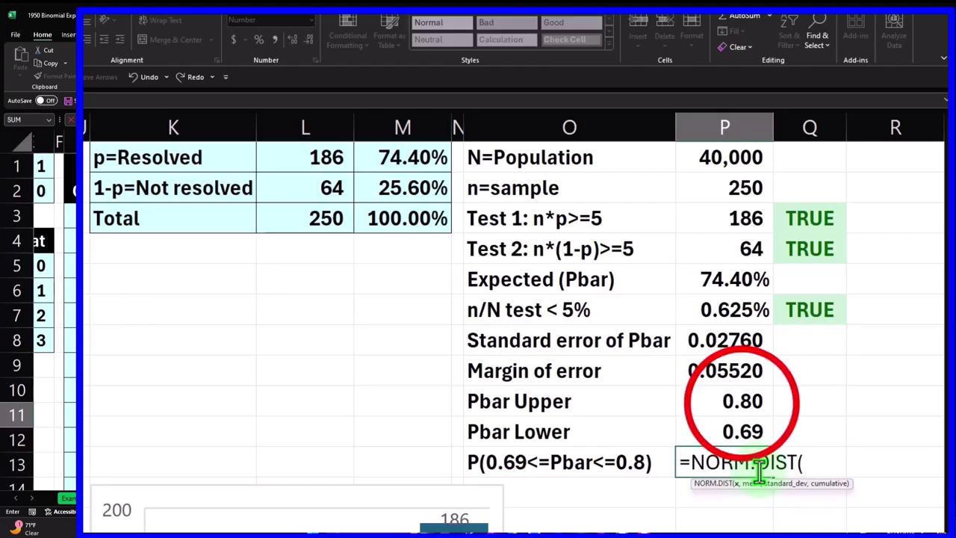
click(742, 401)
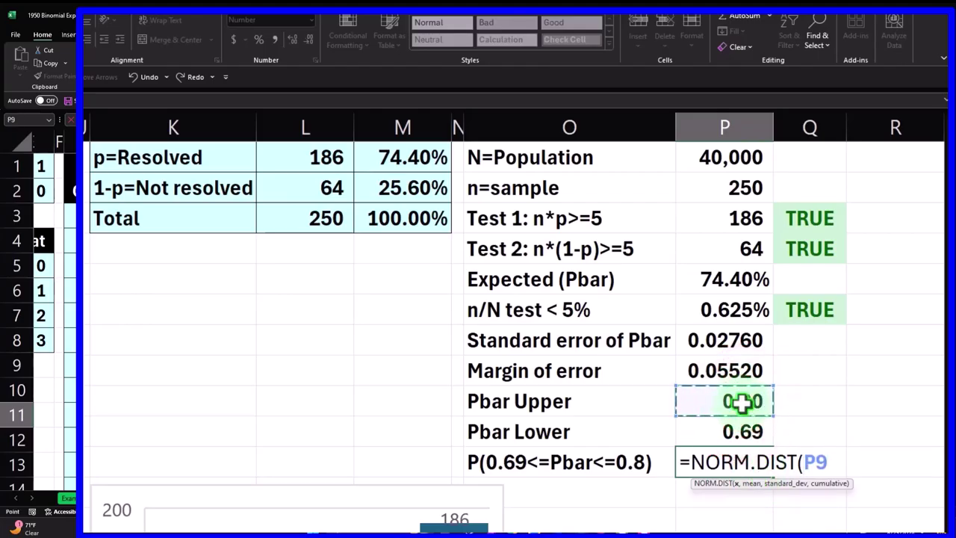
text(,)
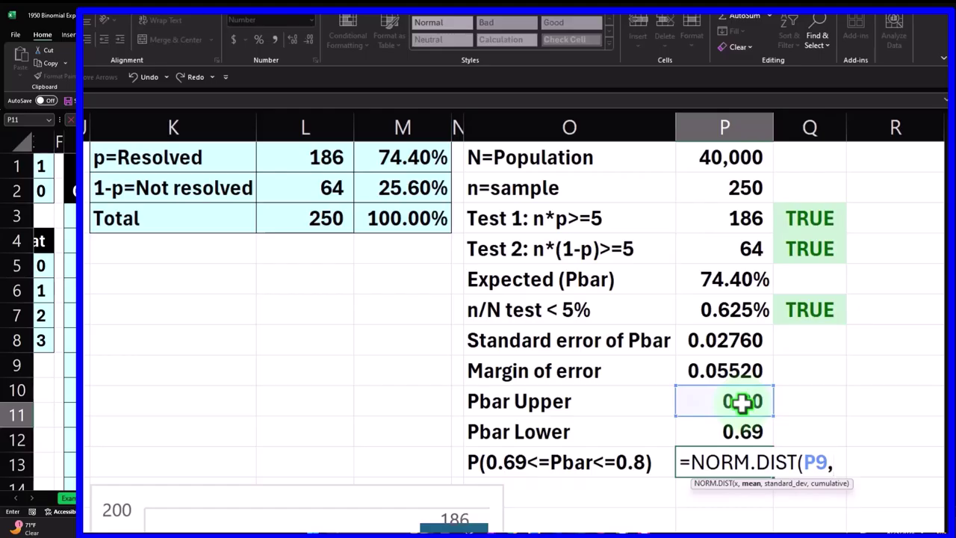
click(422, 158)
text(,)
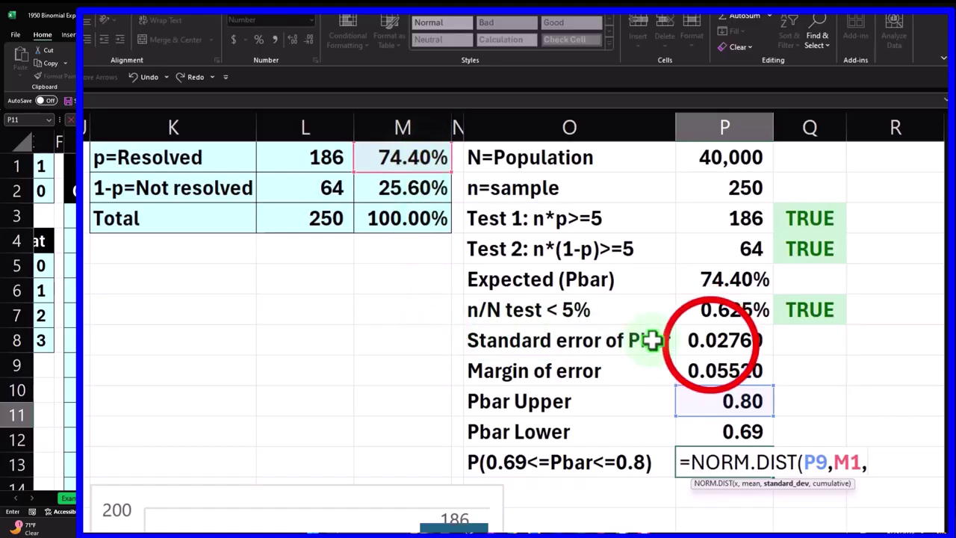
click(710, 342)
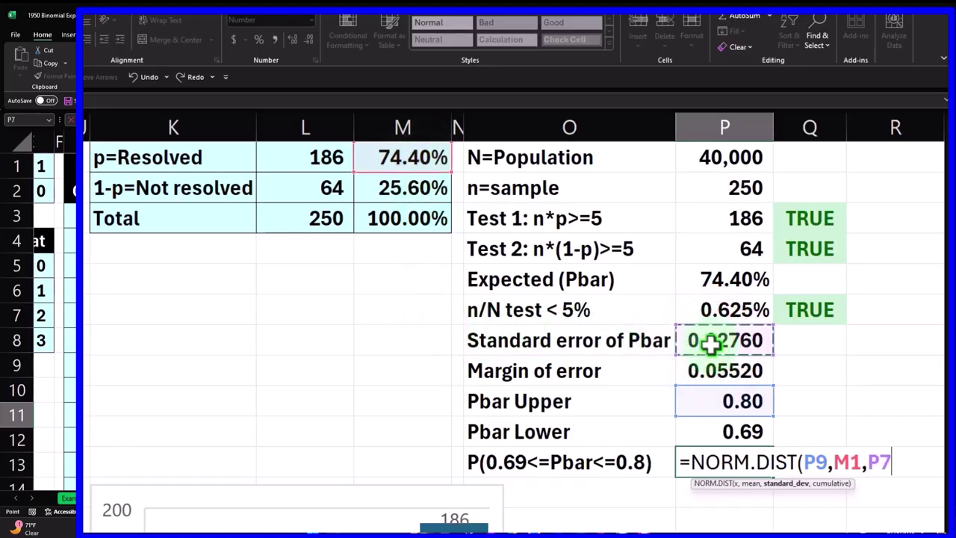
text(,)
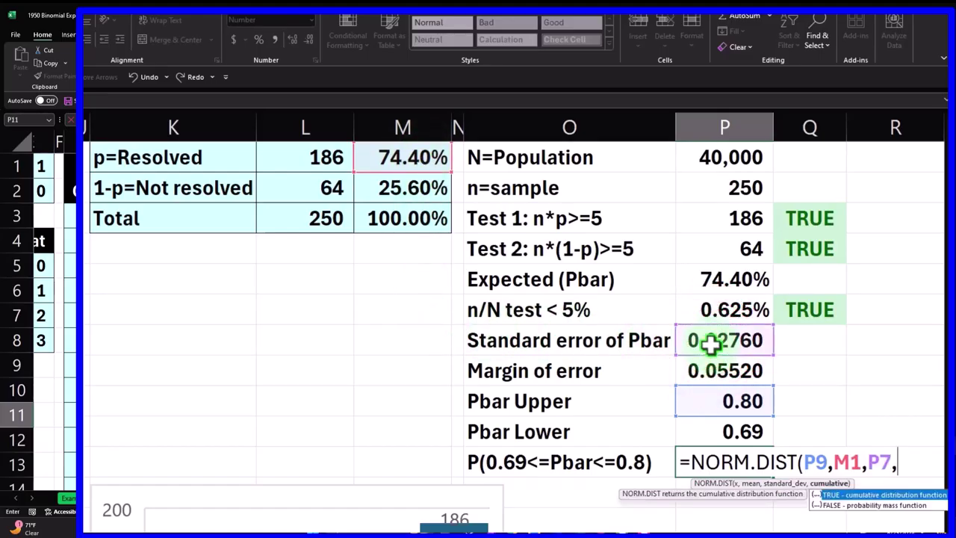
text(1))
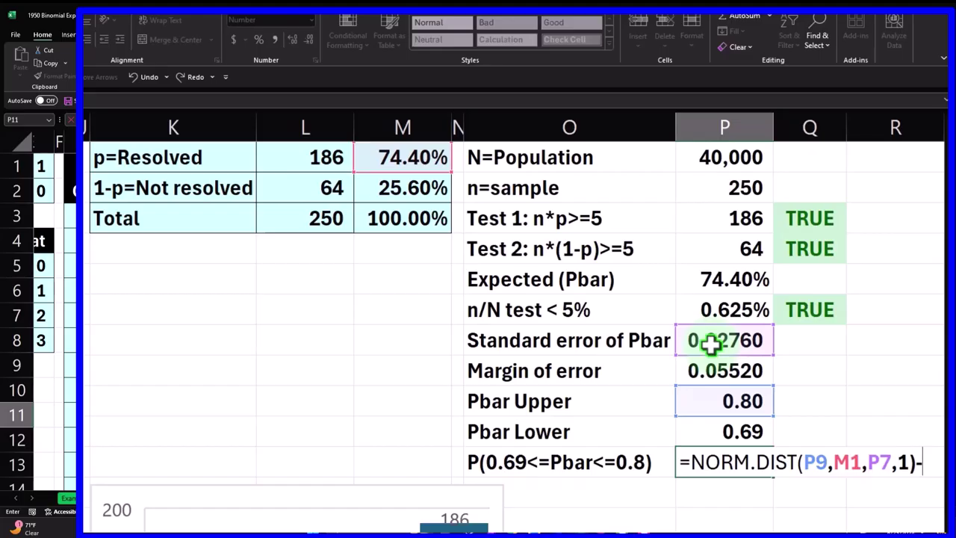
Subtract the cumulative NORM.DIST of the lower limit, NORM.DIST(P10,M1,P7,1), to complete the probability formula in P11
text(-norm)
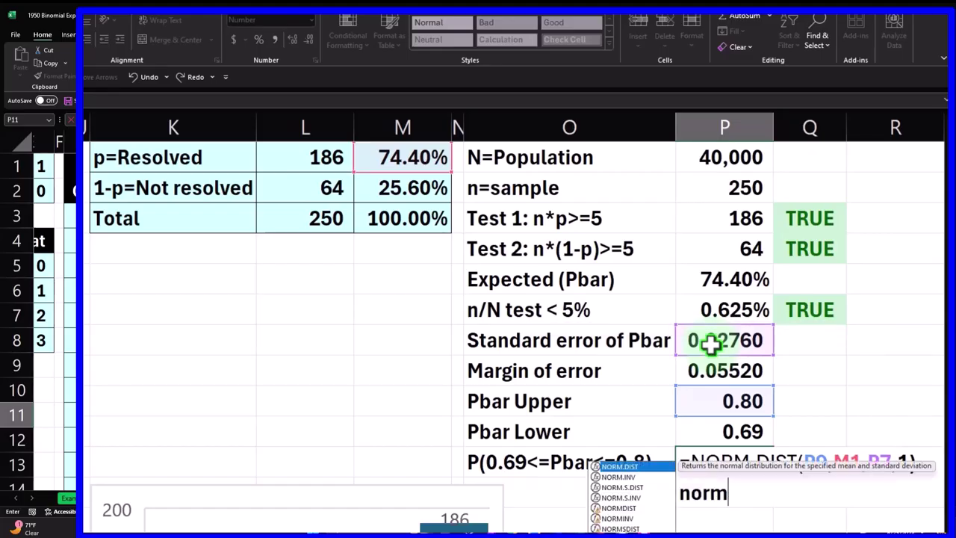
key(Tab)
click(750, 426)
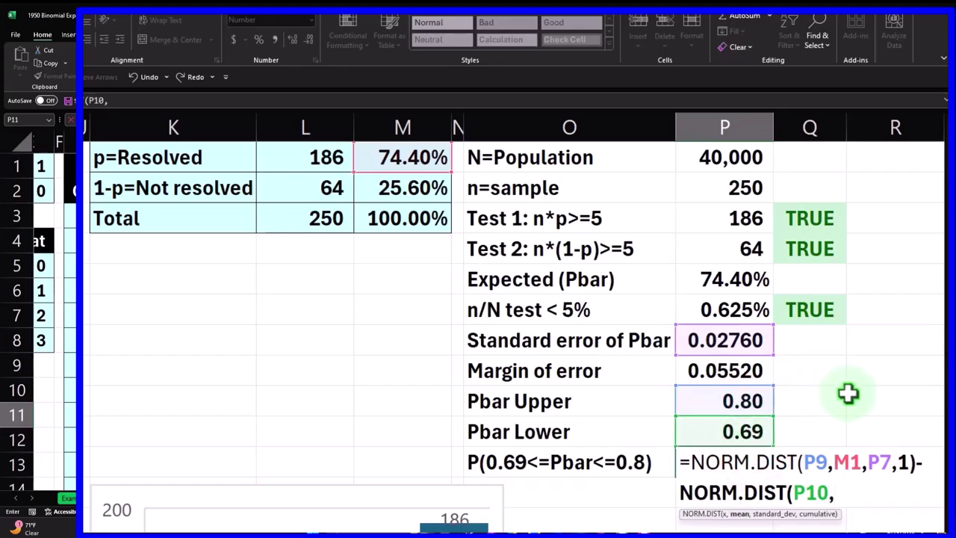
text(,)
click(410, 158)
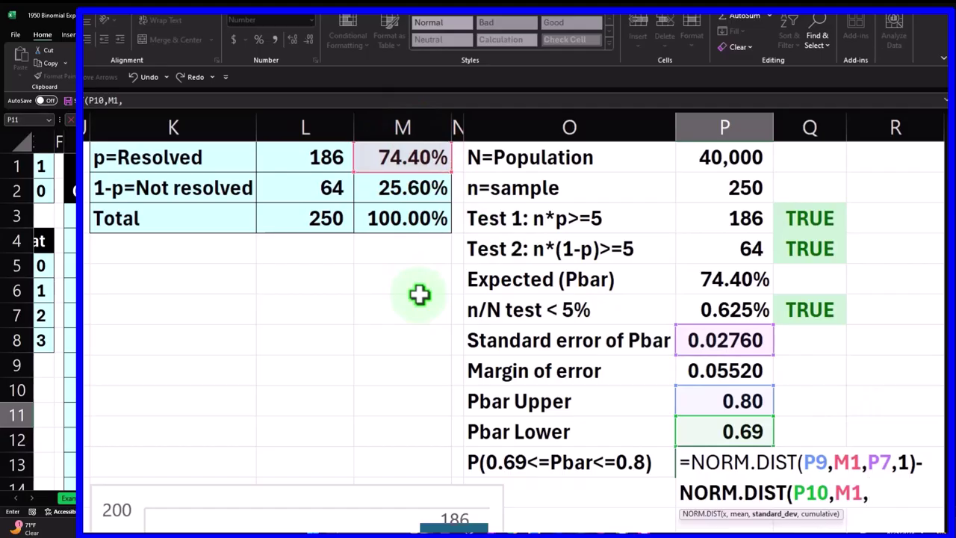
text(,)
click(719, 341)
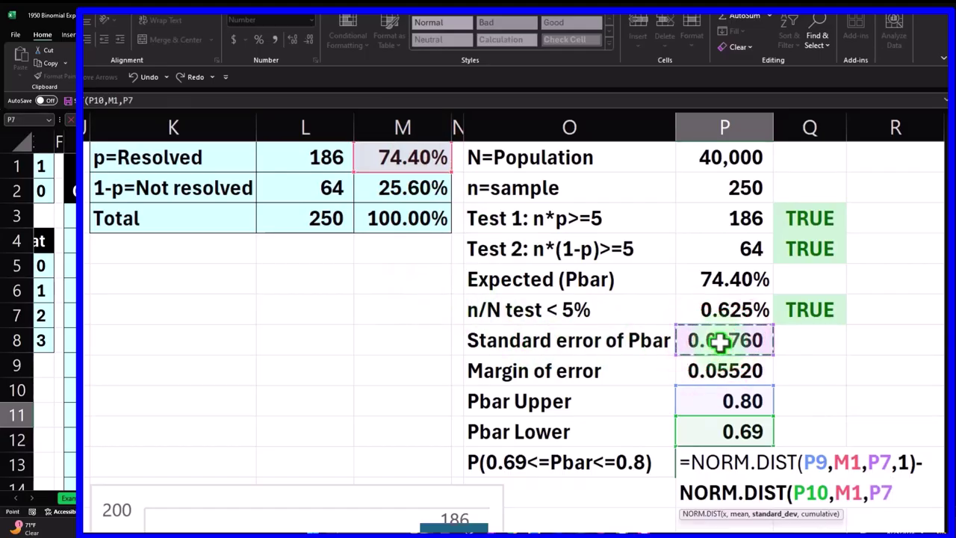
text(,)
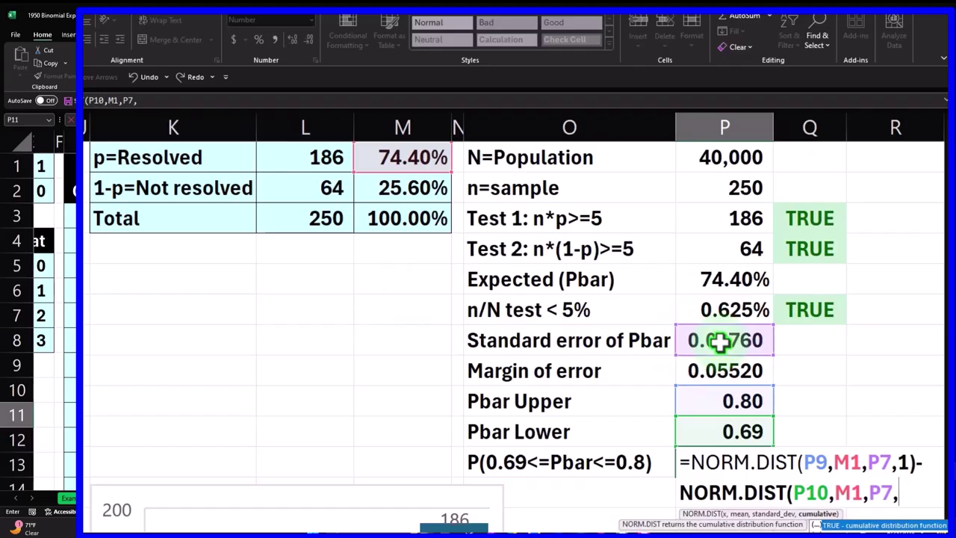
text(1))
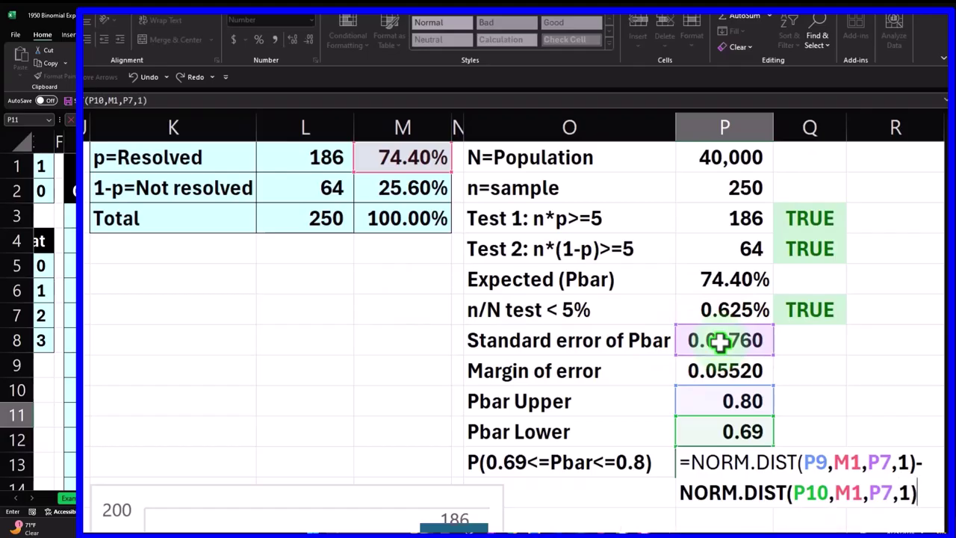
key(Return)
key(Up)
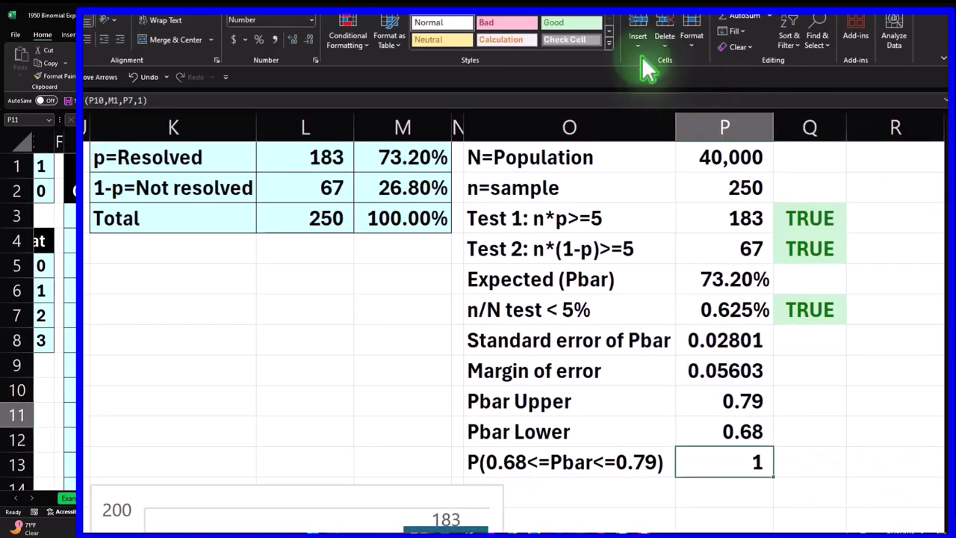
Format the probability in P11 as a percentage with two decimal places
click(253, 41)
click(291, 39)
click(292, 38)
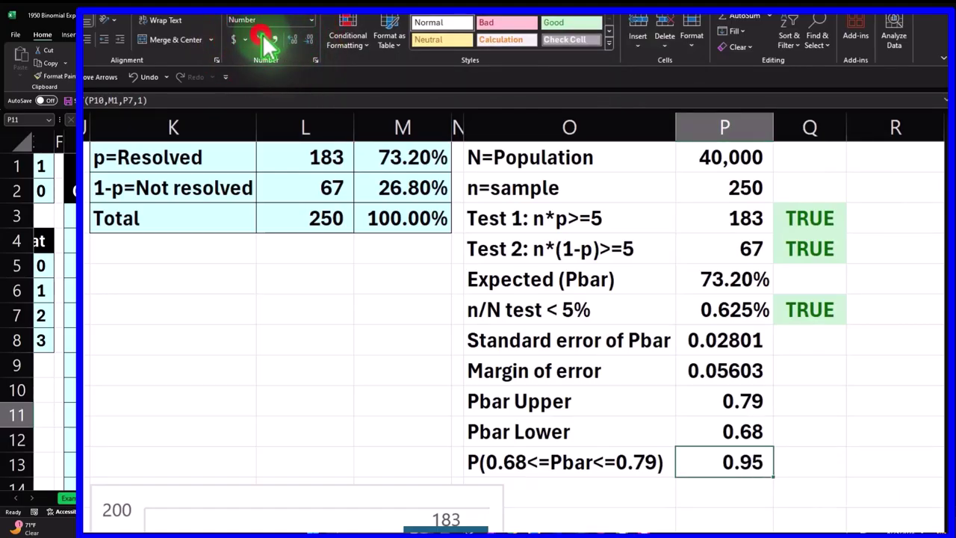
click(259, 39)
click(291, 39)
click(292, 40)
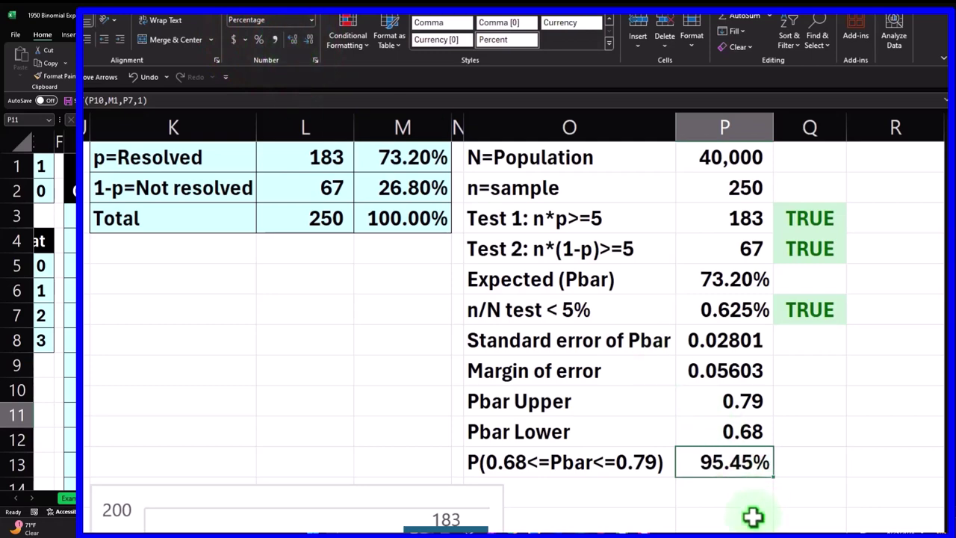
Check the bell curve on the Example sheet, then add borders and light blue fill to O1:P11 on the Blank sheet
click(104, 498)
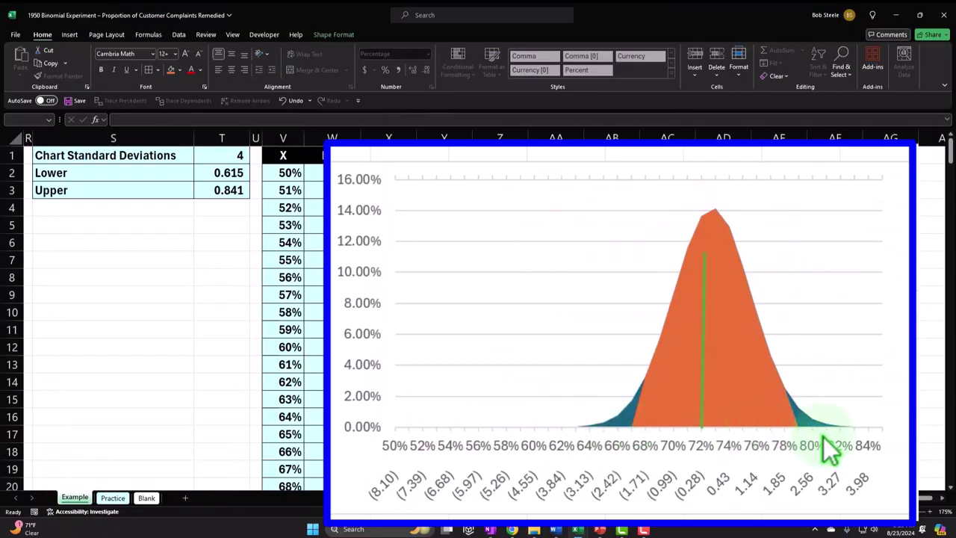
click(147, 498)
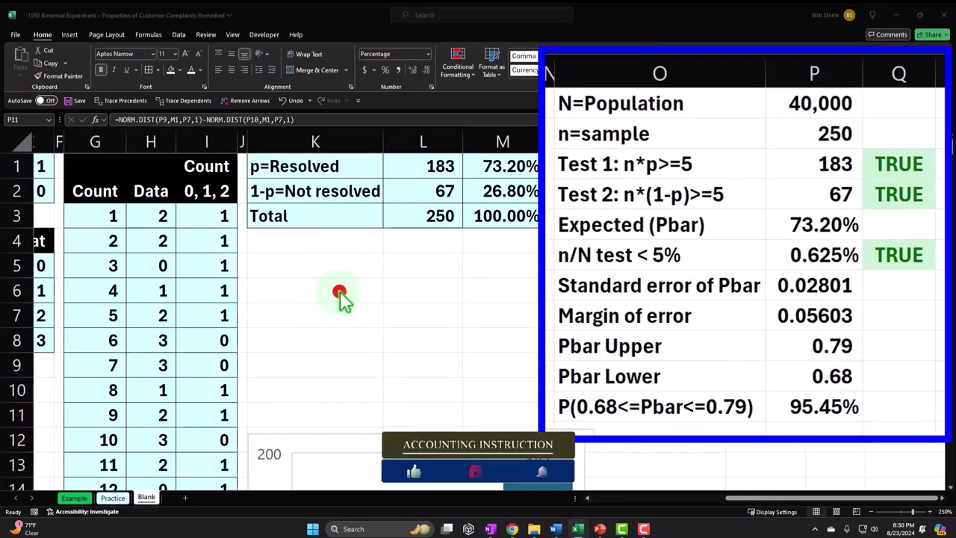
drag(600, 103, 809, 403)
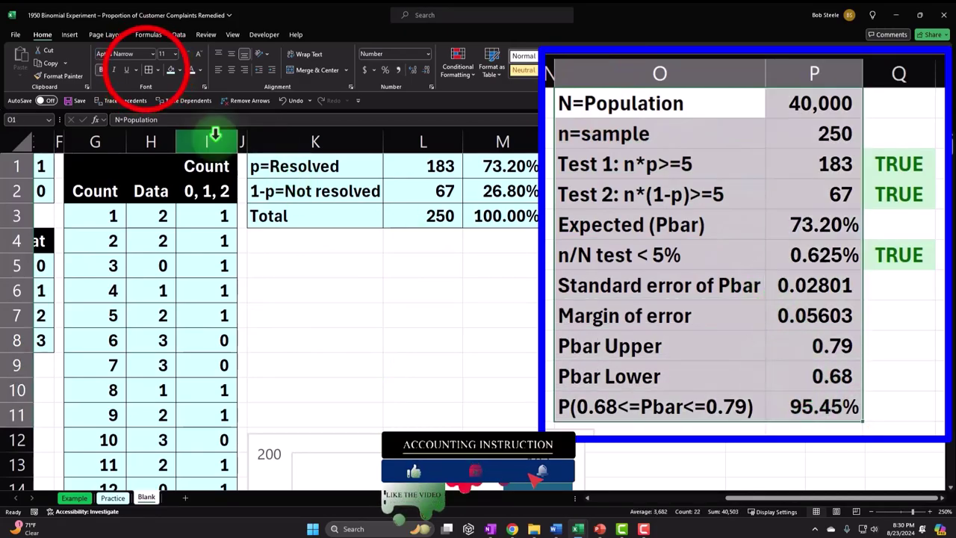
click(170, 69)
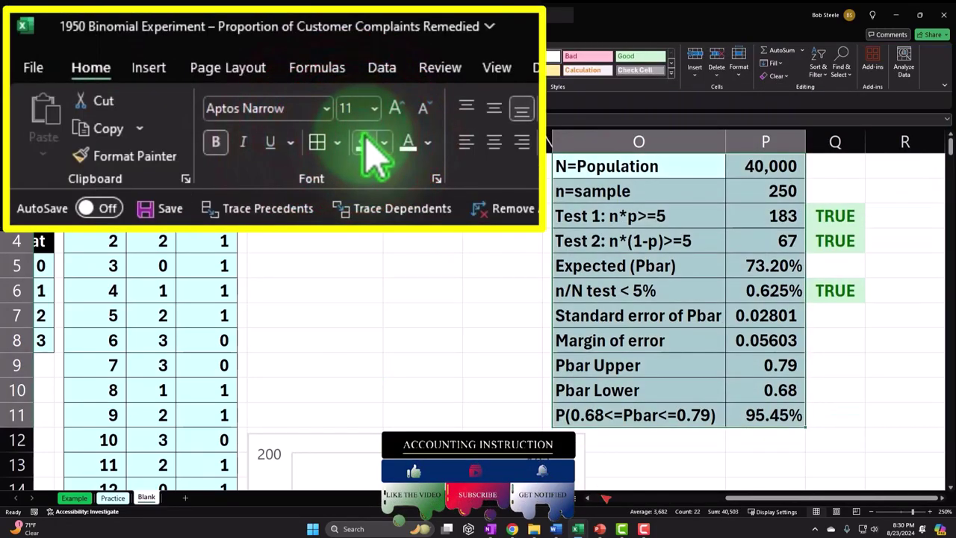
Add borders to the test result cells Q3:Q4 and Q6
drag(845, 213, 843, 236)
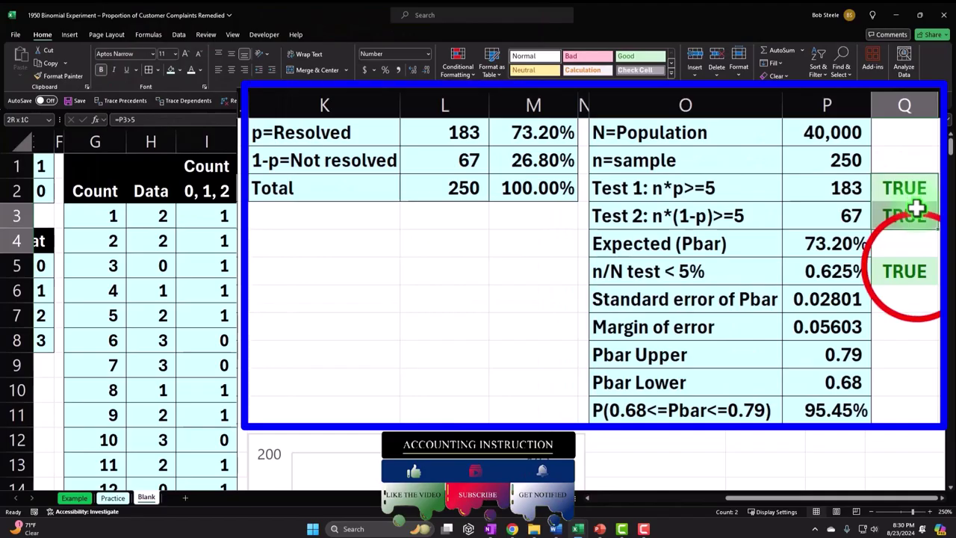
ctrl+click(915, 265)
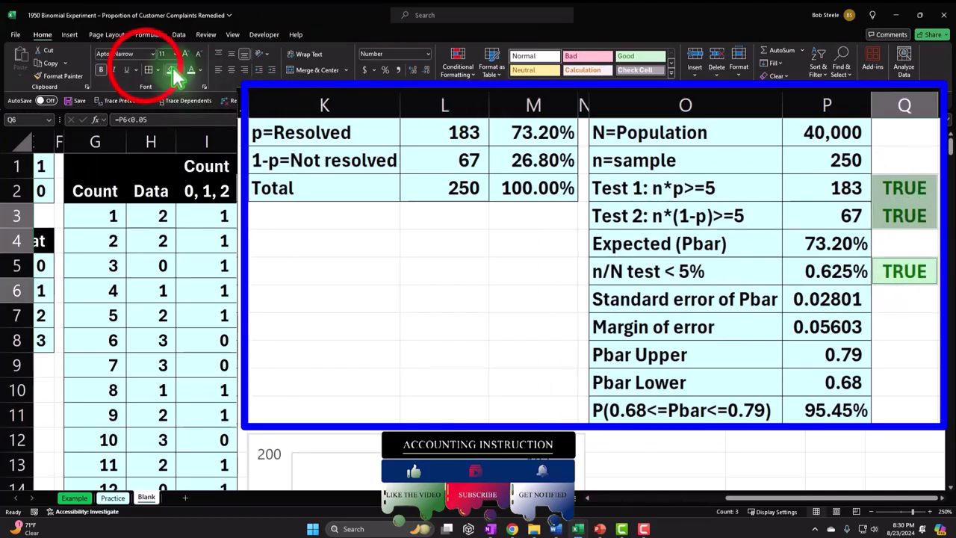
click(149, 69)
click(719, 224)
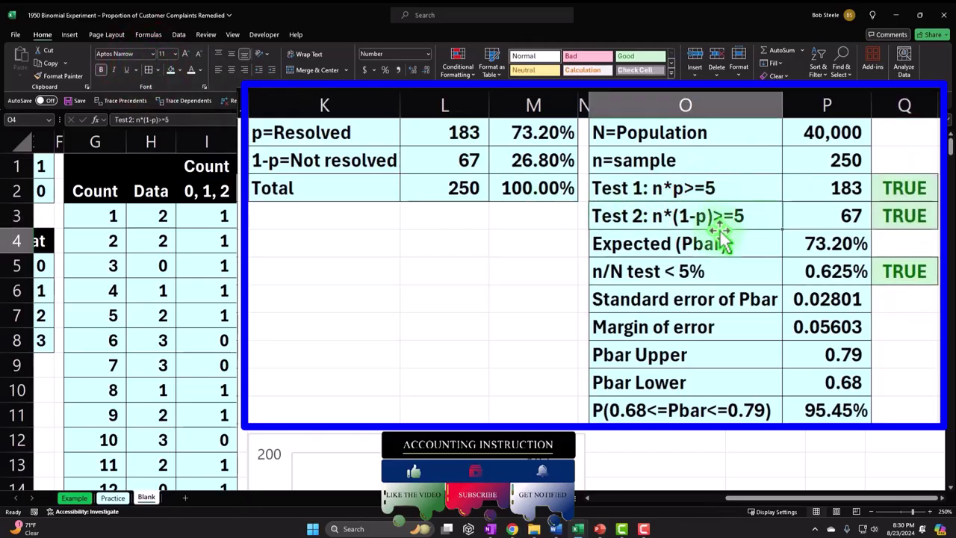
click(559, 132)
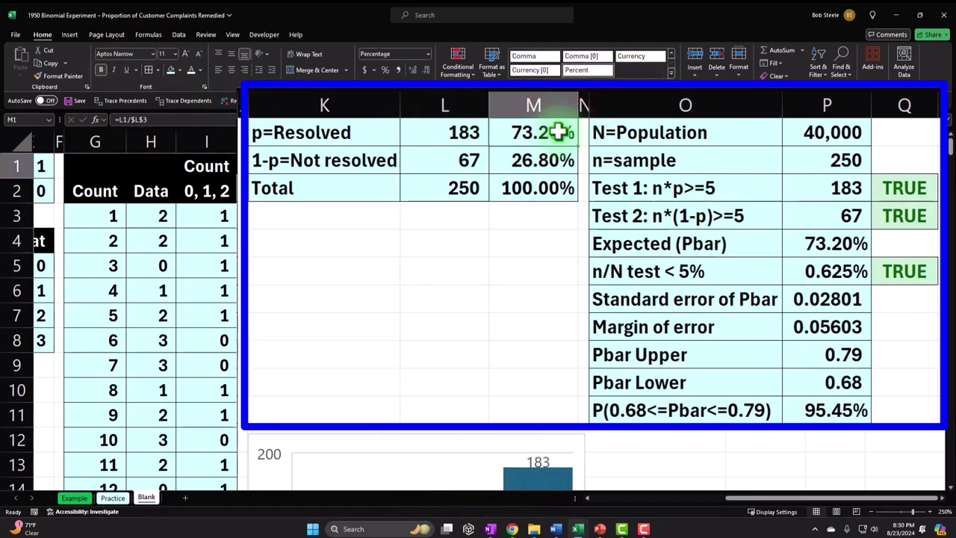
key(Right)
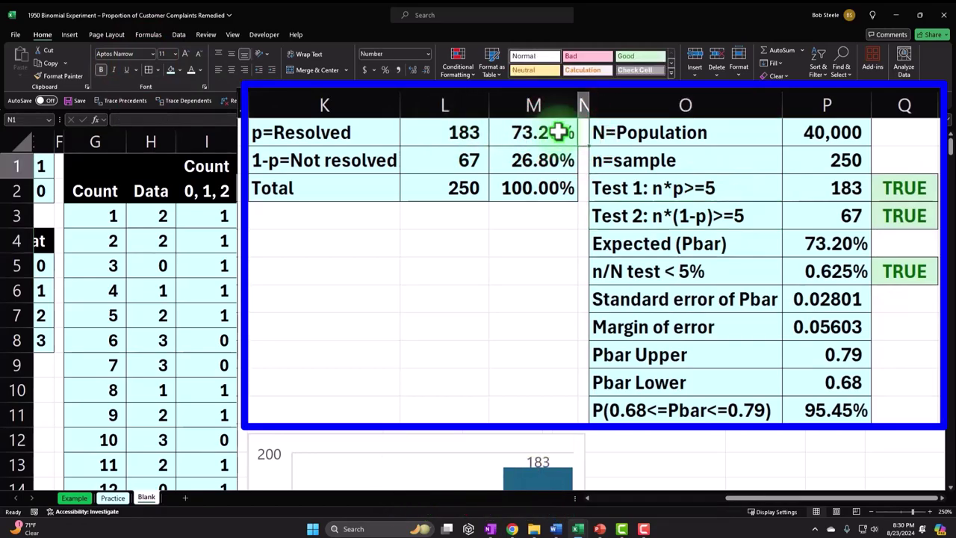
click(553, 160)
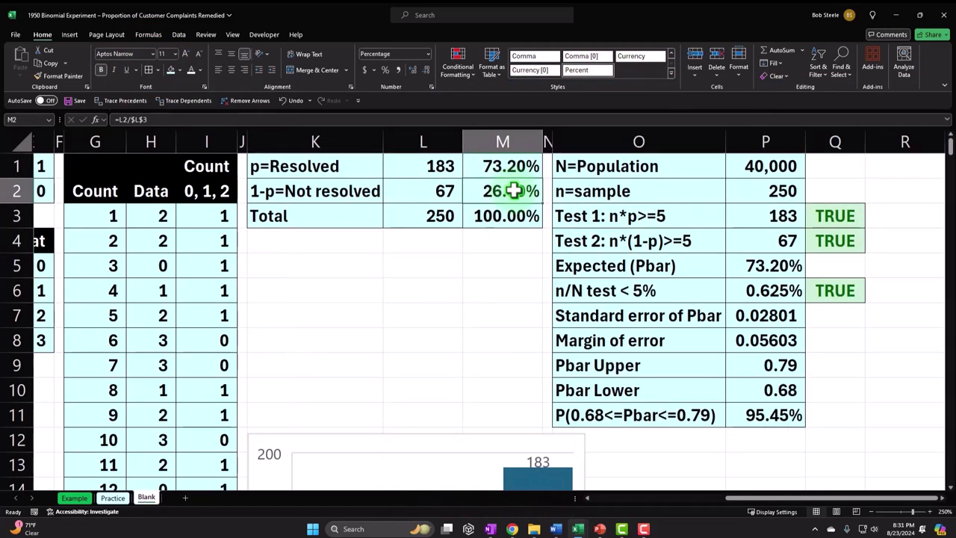
key(Right)
key(Right)
key(Right)
key(Right)
key(Right)
key(Right)
key(Right)
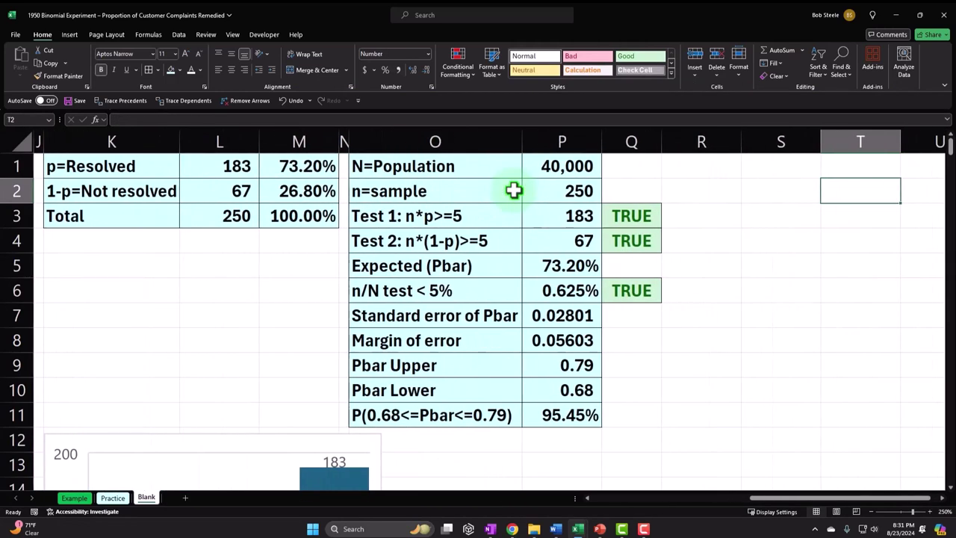
click(350, 274)
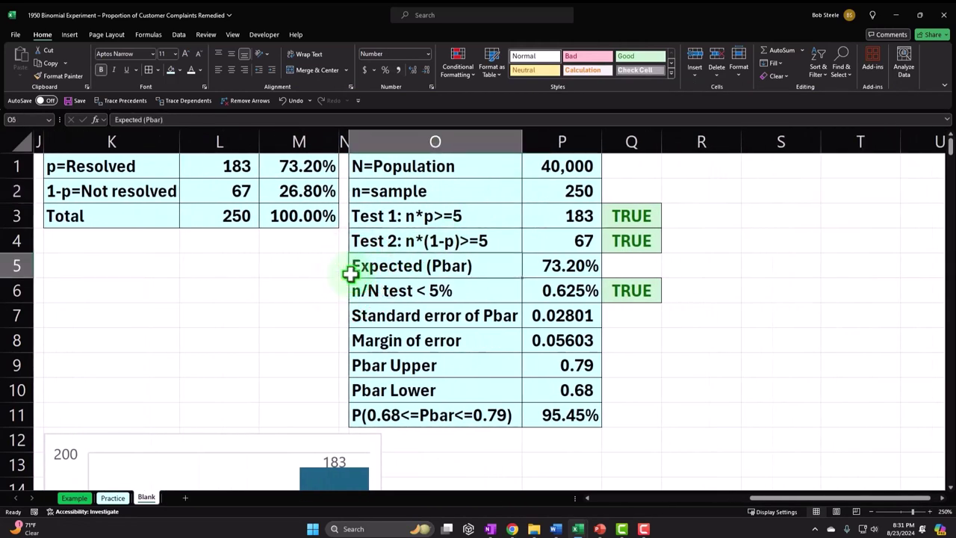
scroll(351, 275, left, 5)
click(372, 267)
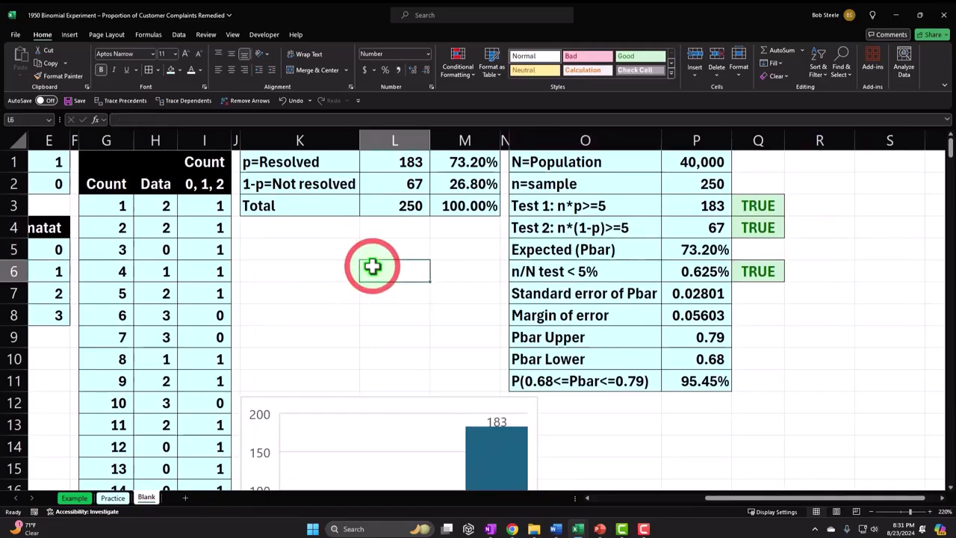
key(Right)
key(Right)
key(Right)
key(Right)
key(Right)
key(Right)
key(Right)
key(Right)
key(Right)
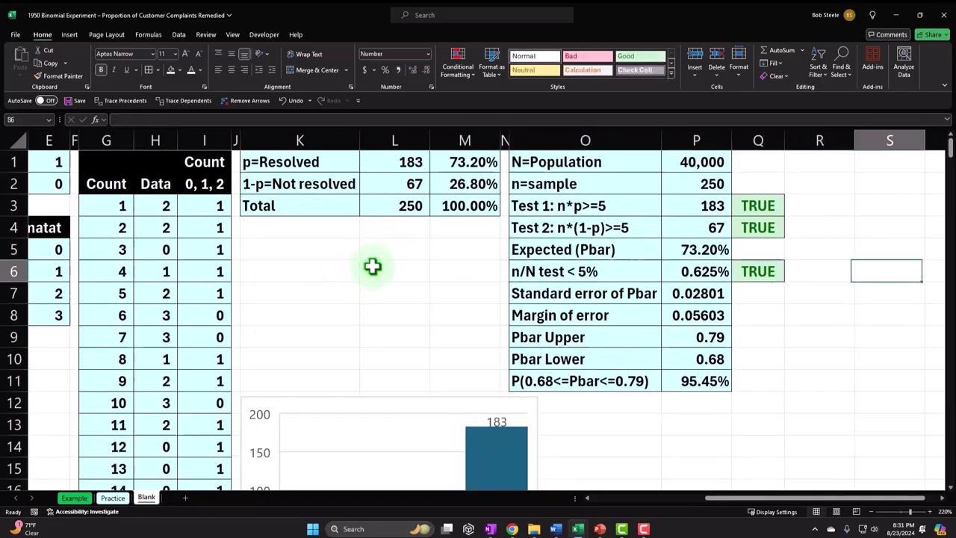
key(Right)
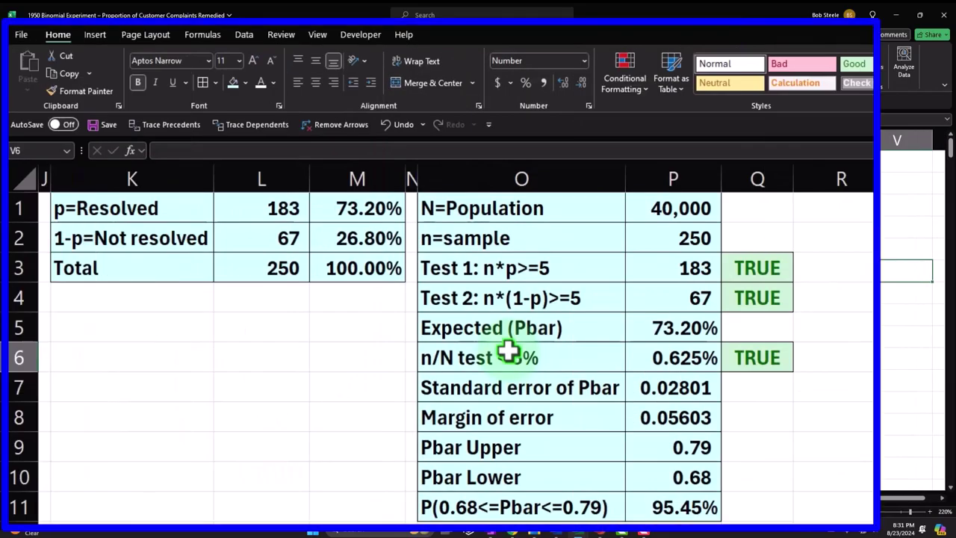
Narrow column Q slightly and copy column N's format and width onto column R to make a spacer column
drag(794, 180, 782, 179)
click(449, 160)
click(414, 162)
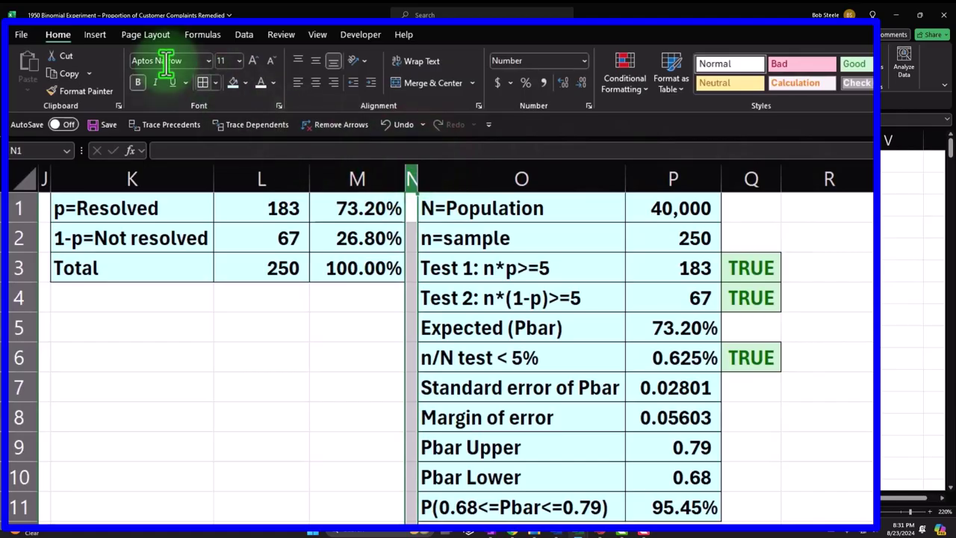
click(72, 93)
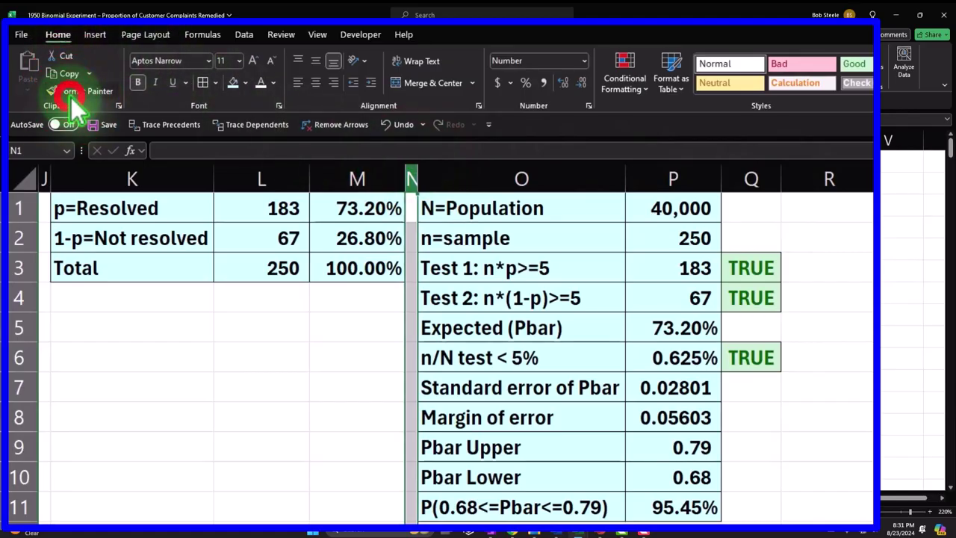
click(813, 179)
click(859, 210)
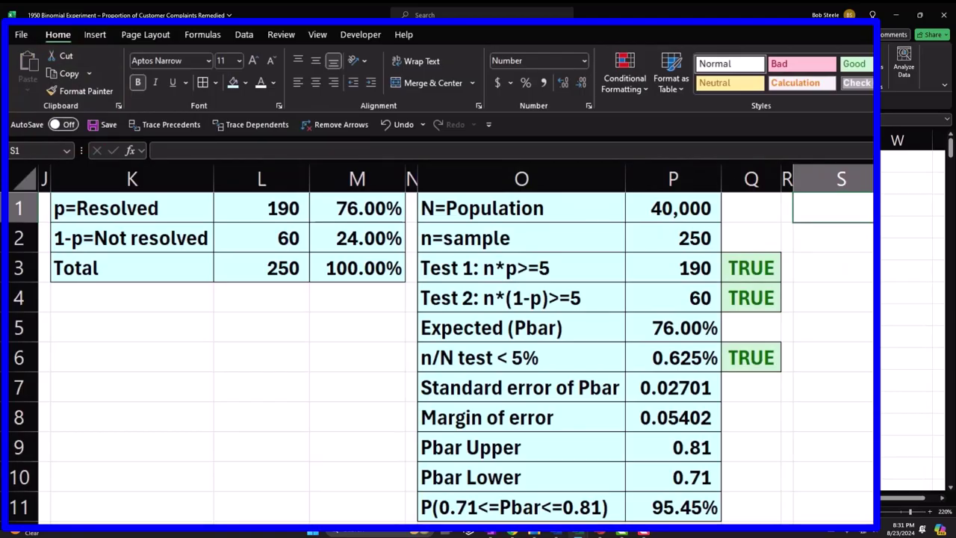
Label S1 "Chart Std range", widen column S to fit it, and enter 4 in T1
text(Chart Std range)
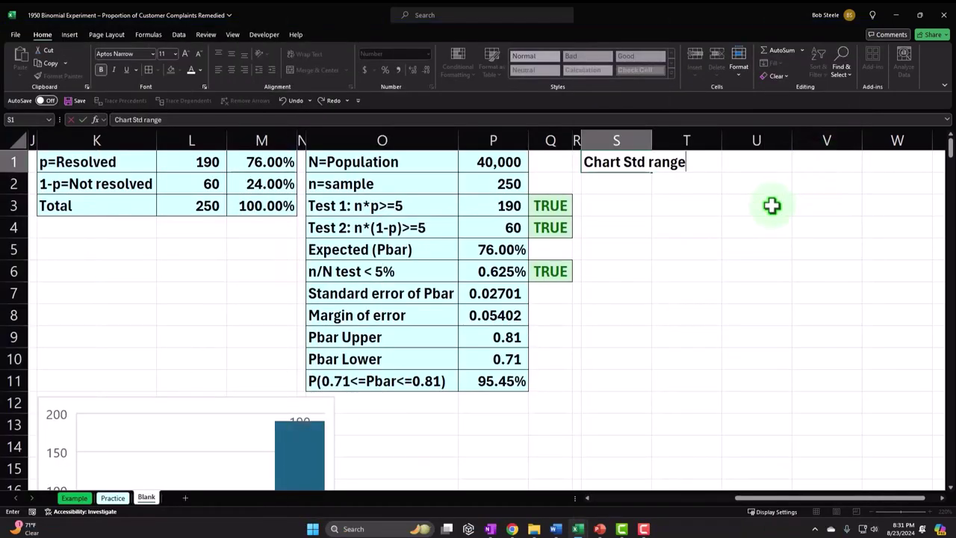
click(773, 205)
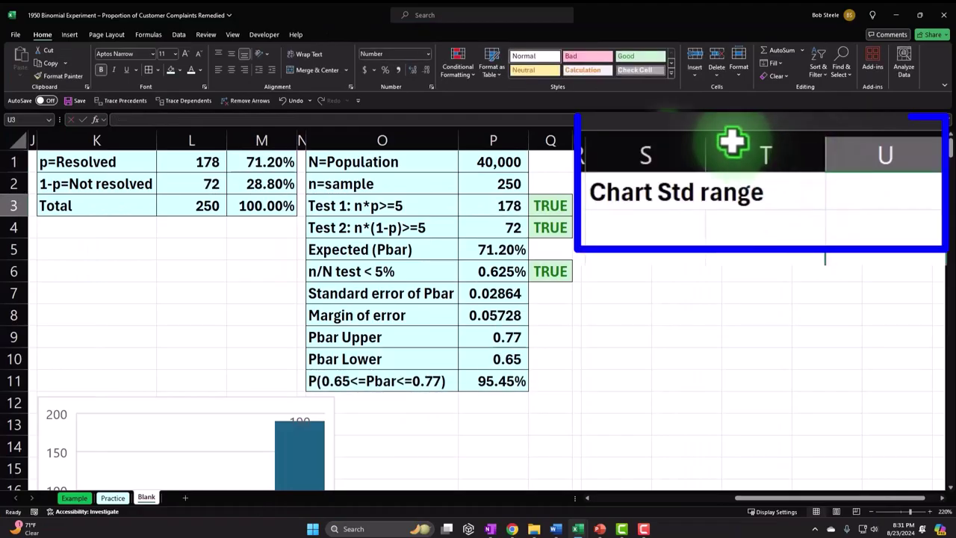
drag(708, 147, 771, 147)
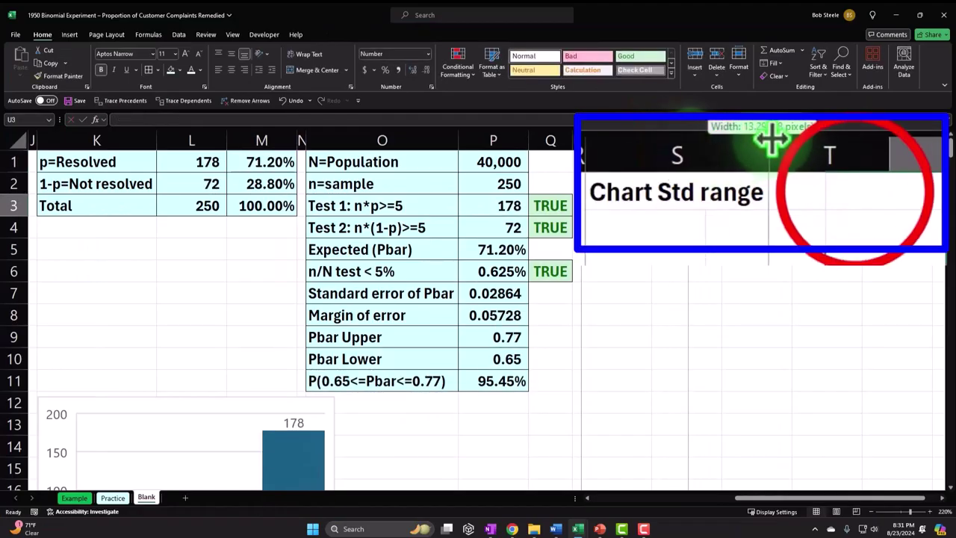
click(854, 192)
text(40)
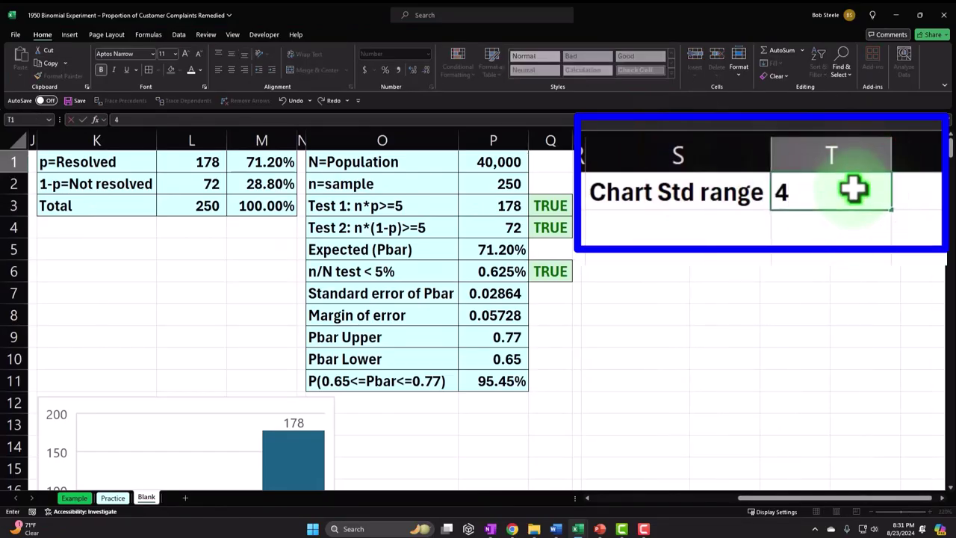
key(Return)
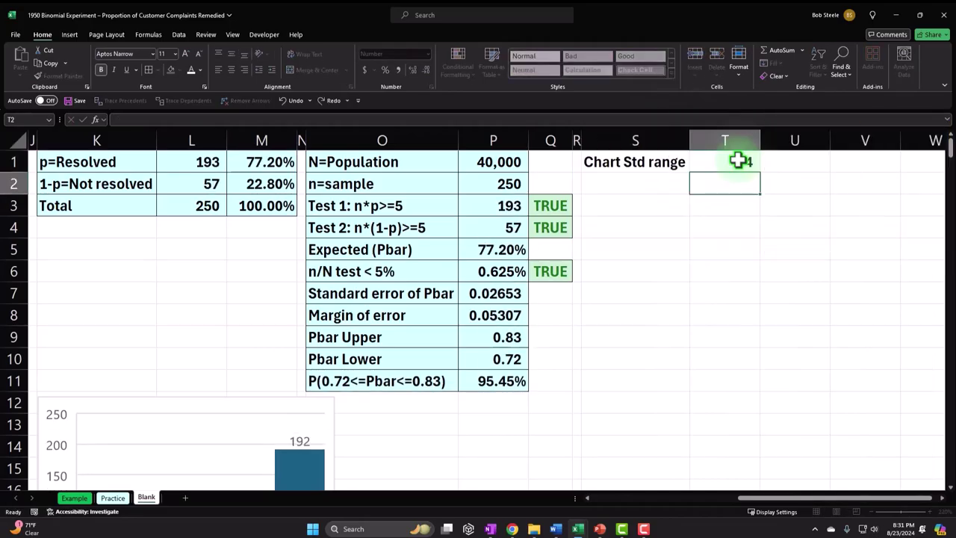
Check the bell curve's range on the Example sheet, then enter the labels "Lower X" in S2 and "Upper X" in S3 on the Blank sheet
click(225, 411)
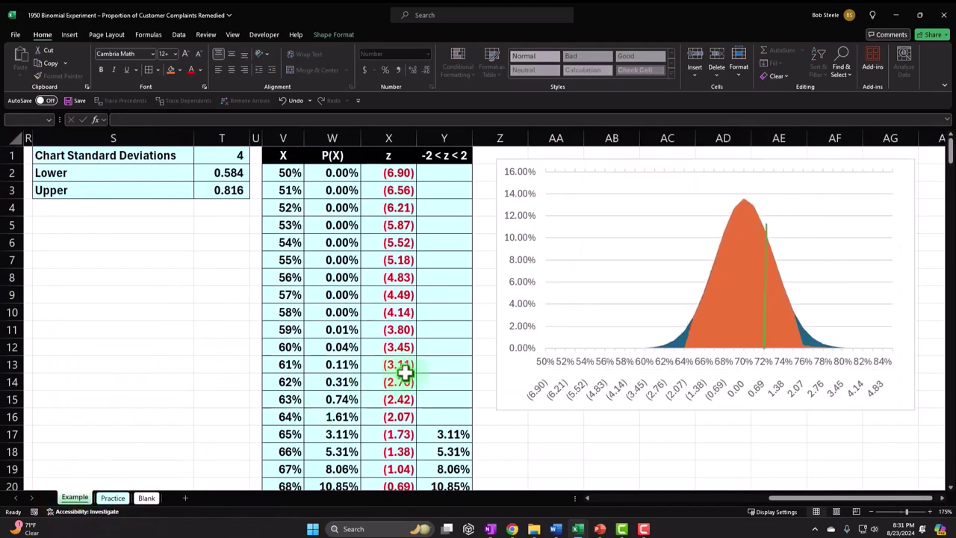
click(538, 370)
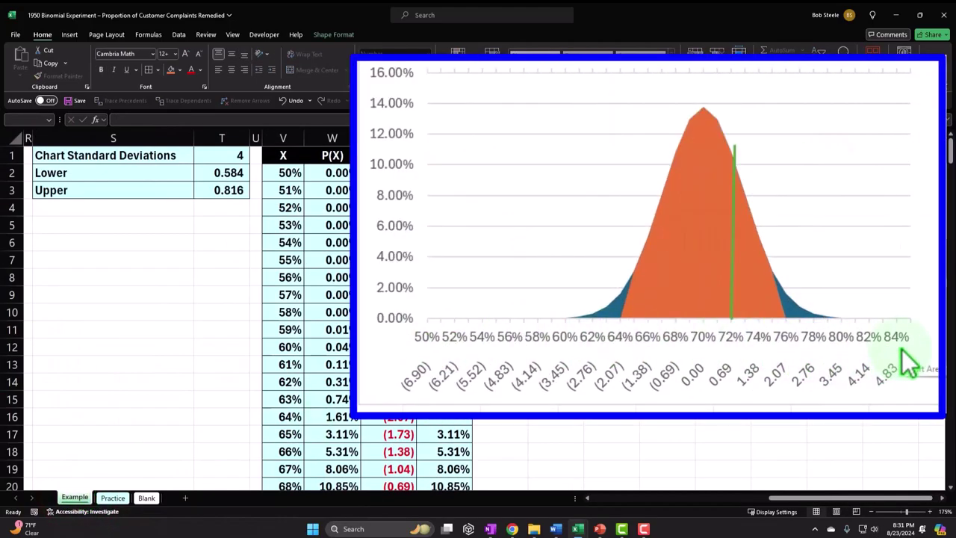
mouse_move(712, 170)
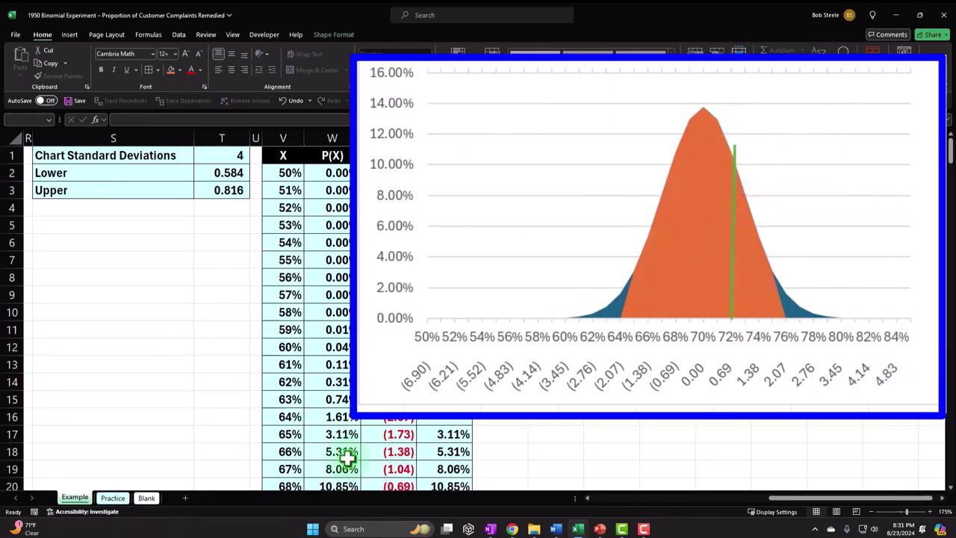
click(146, 498)
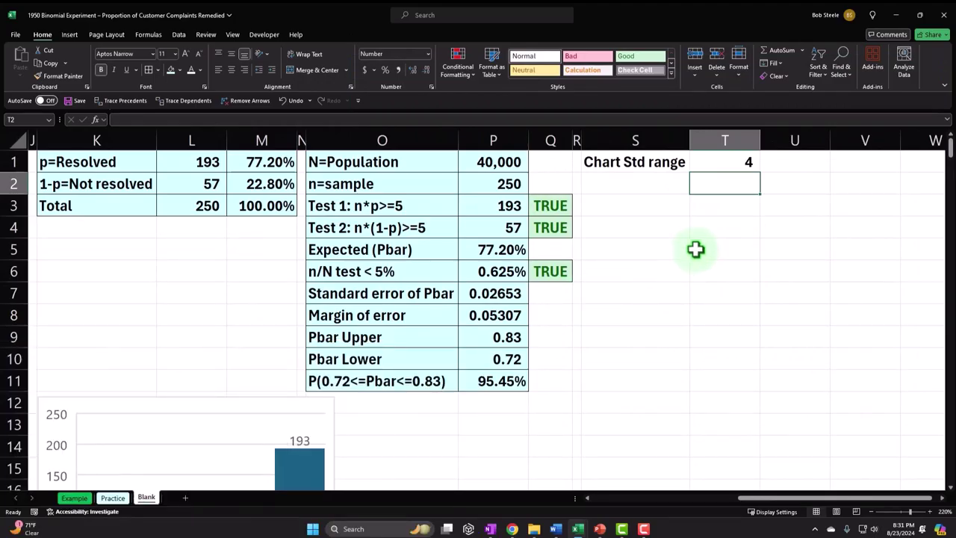
key(Left)
text(Lower)
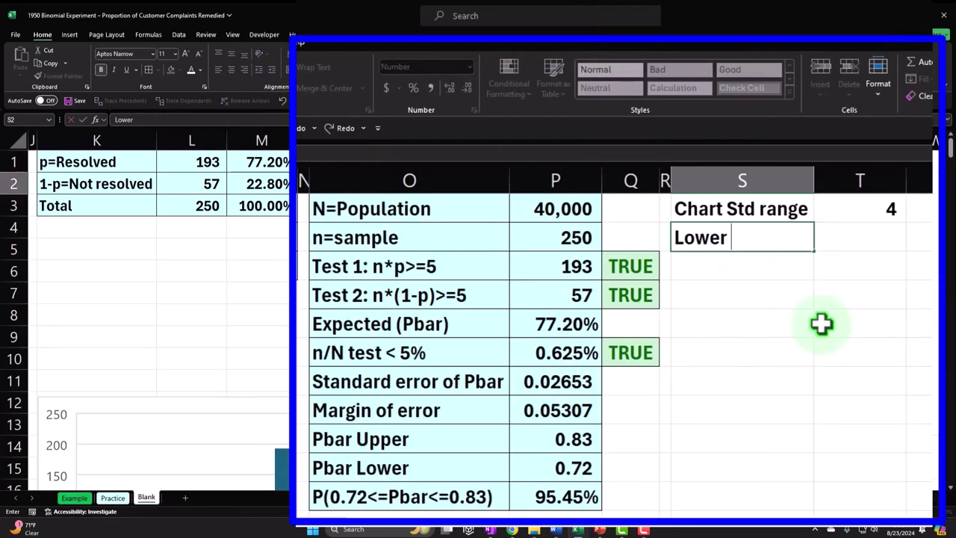
key(Return)
text(Uppe)
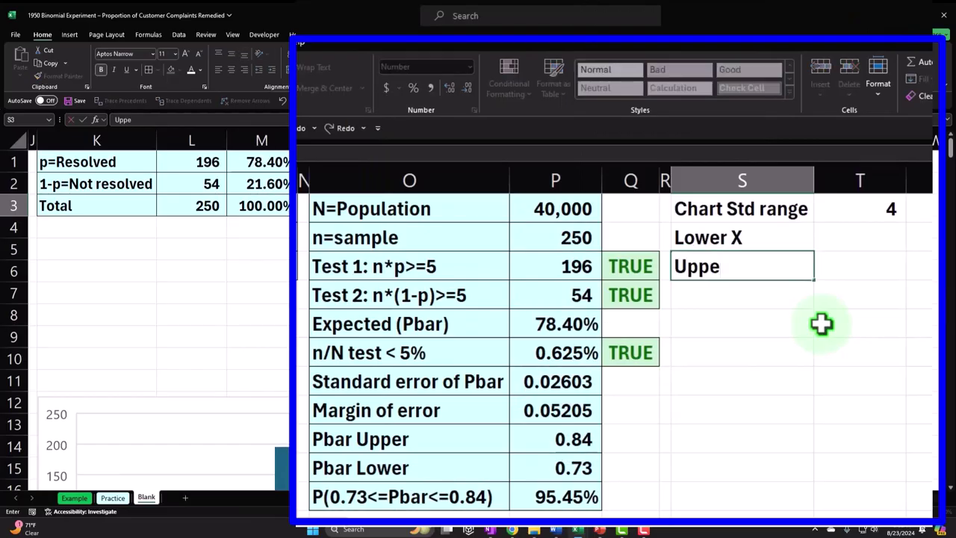
key(Tab)
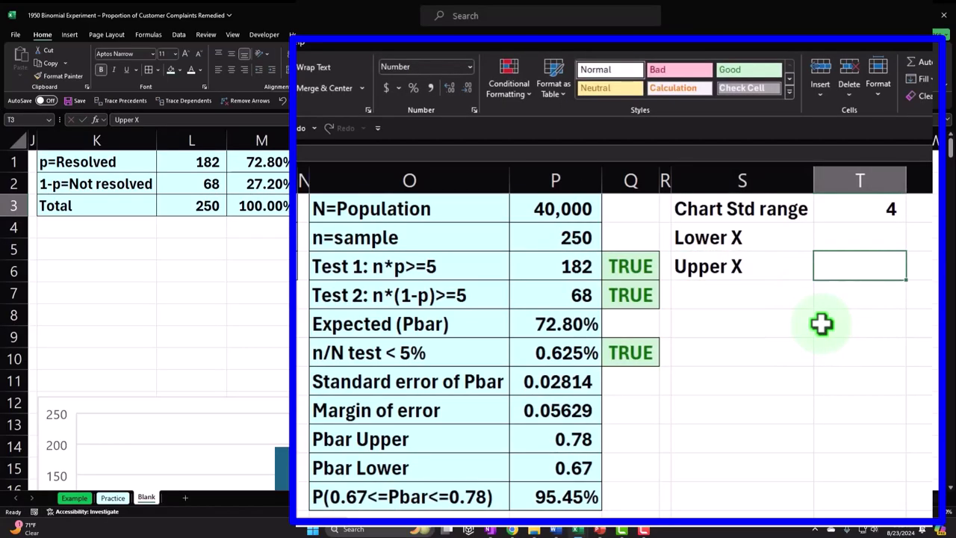
Calculate the lower X in T2 as the resolved proportion minus the standard error times the chart range, =M1-P7*T1
key(Up)
text(=)
key(Left)
key(Left)
key(Left)
key(Left)
key(Left)
key(Left)
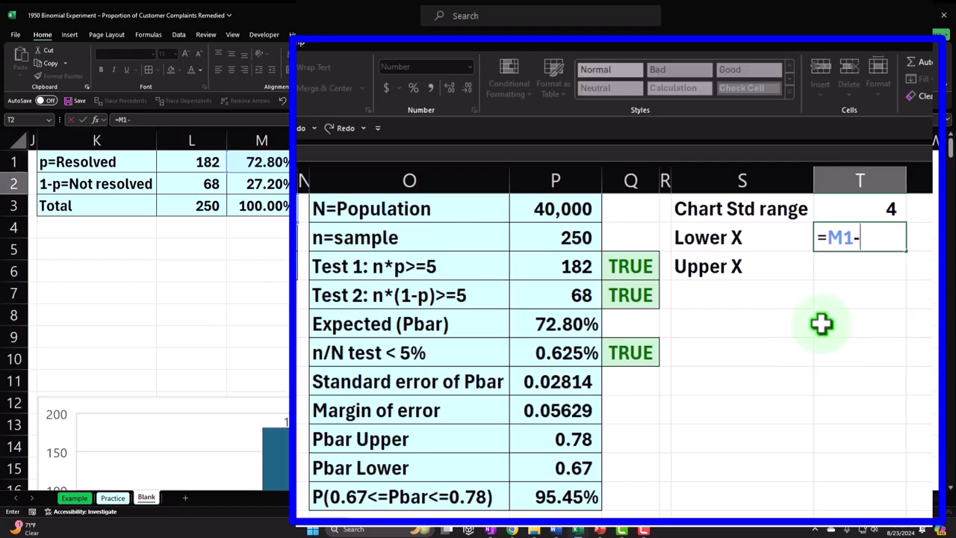
click(555, 381)
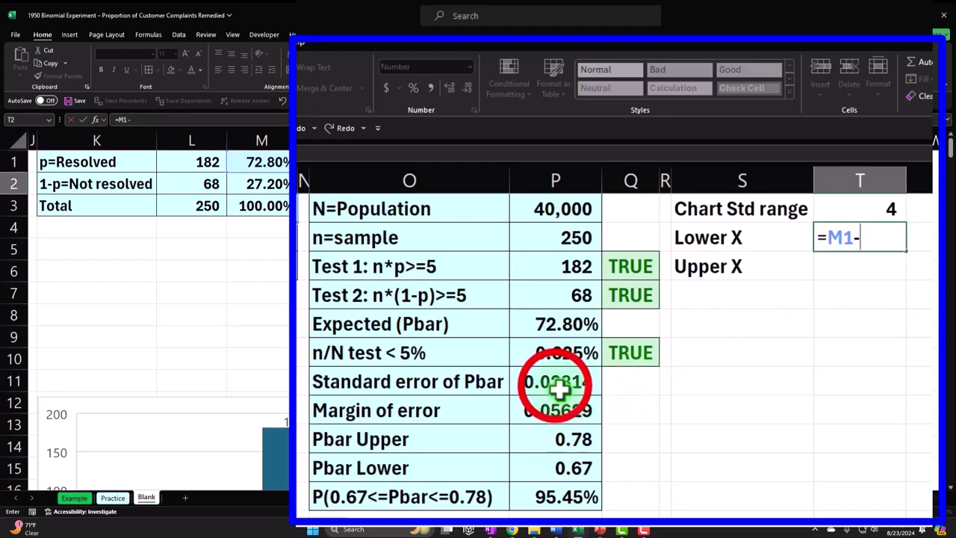
click(555, 382)
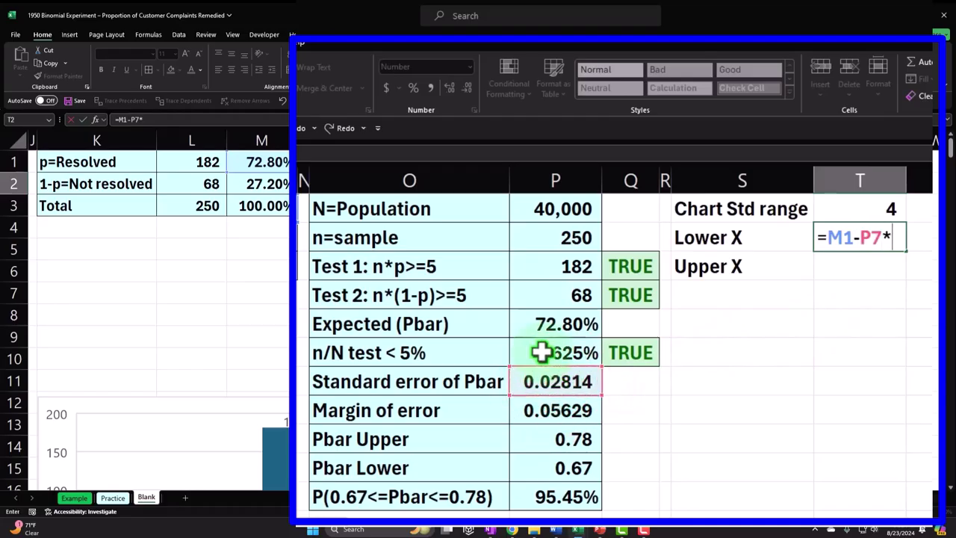
text(*)
click(833, 210)
key(Return)
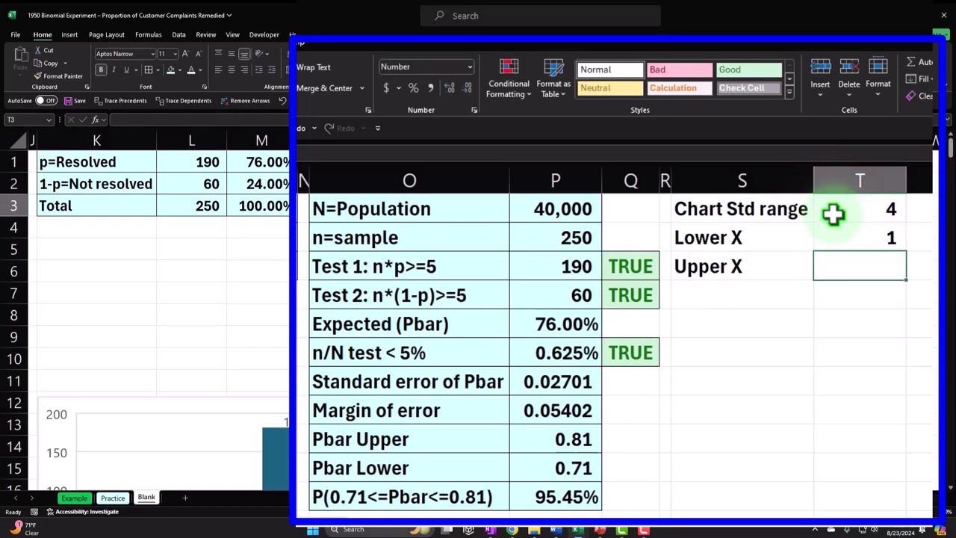
Format the lower X value in T2 as a percentage with two decimal places
key(Up)
click(413, 88)
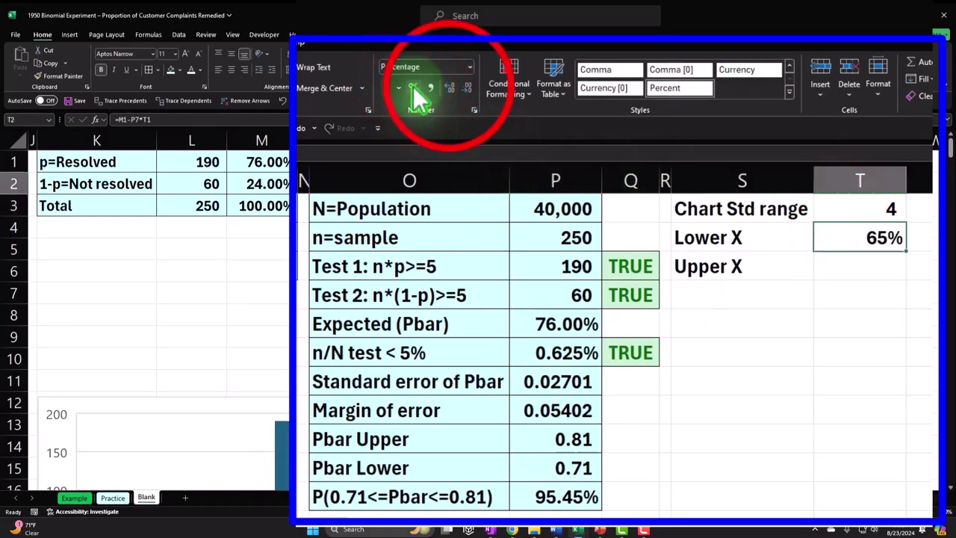
click(449, 88)
click(450, 88)
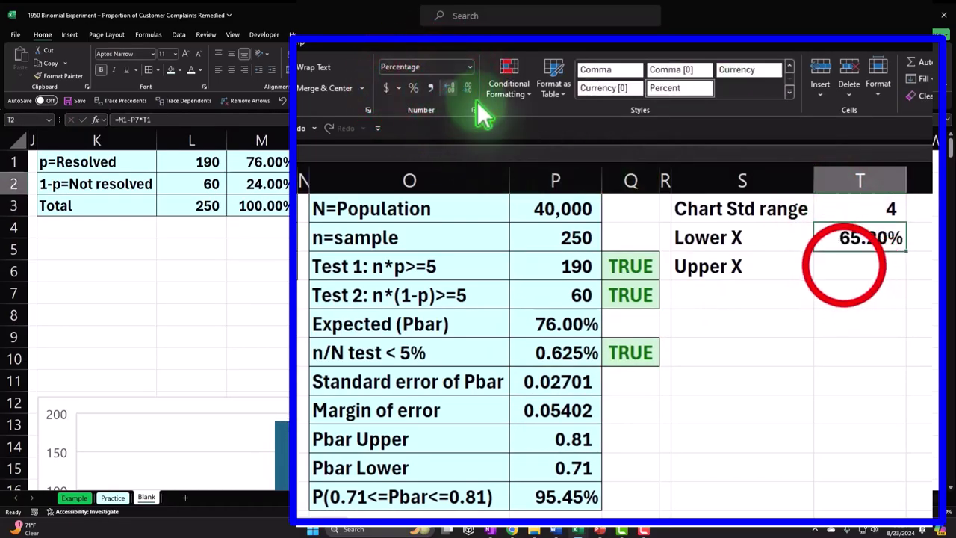
Calculate the upper X in T3 as the resolved proportion plus the standard error times the chart range, =M1+P7*T1
click(844, 263)
text(=)
key(Left)
key(Left)
key(Left)
key(Left)
key(Left)
key(Left)
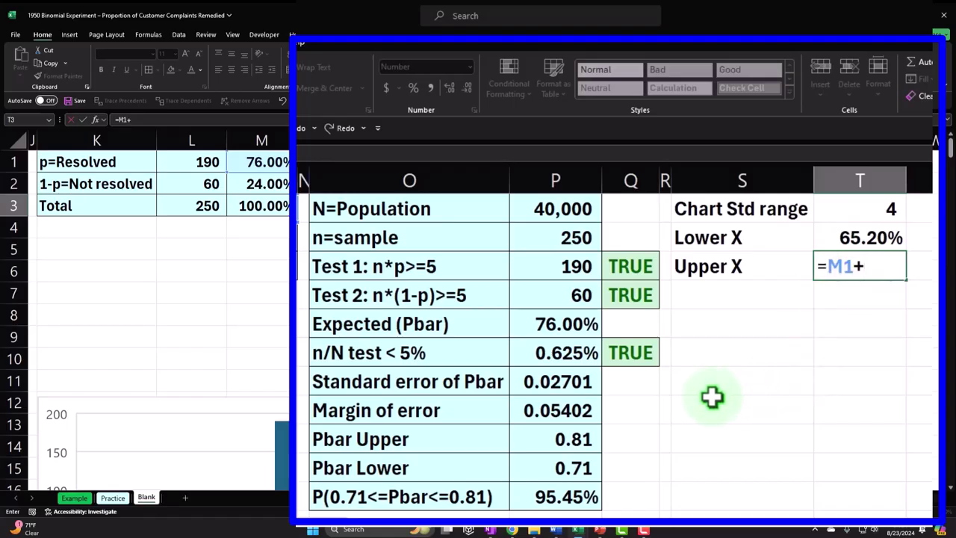
click(545, 381)
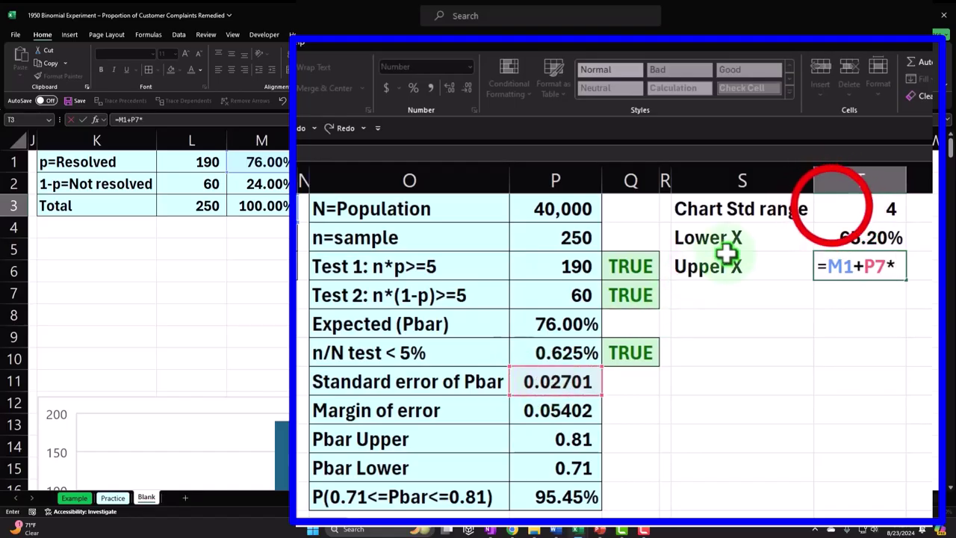
click(833, 209)
key(Return)
Format the upper X value in T3 as a percentage with two decimal places
click(860, 266)
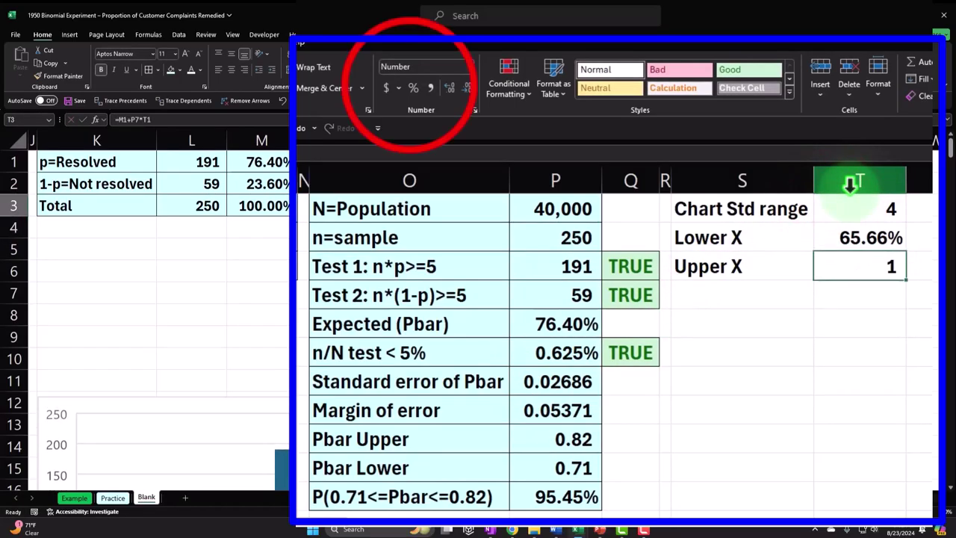
click(413, 87)
double_click(446, 89)
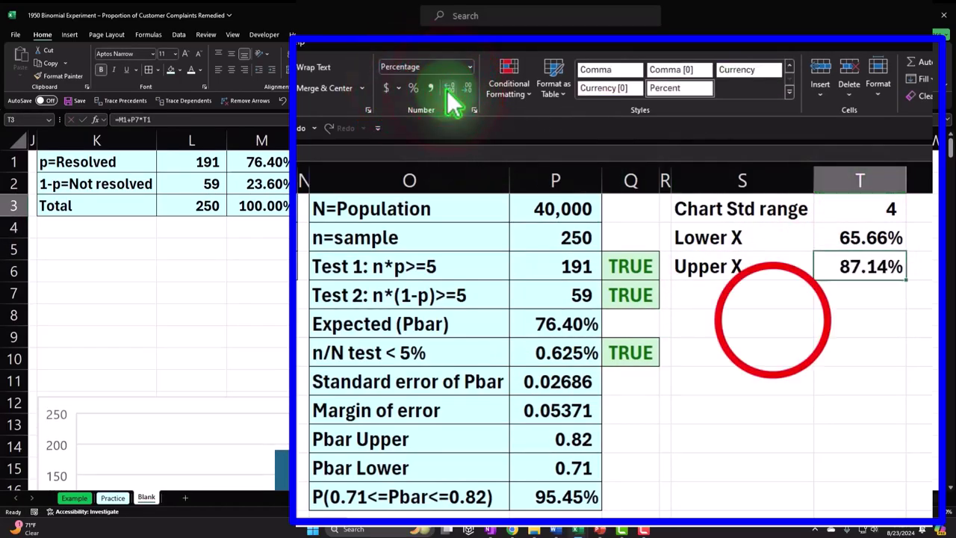
Copy column R's format and width onto column U to make a narrow spacer column
click(773, 322)
key(Right)
key(Right)
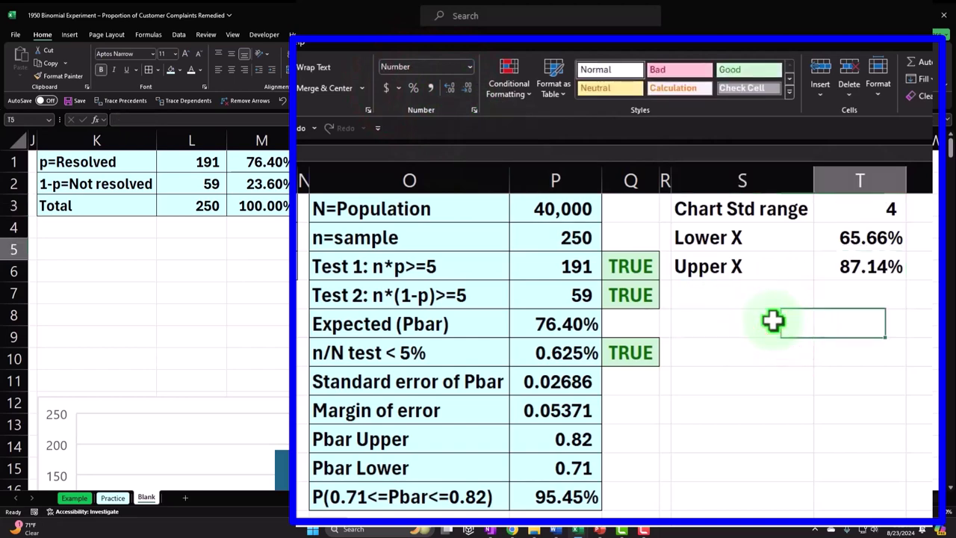
click(665, 180)
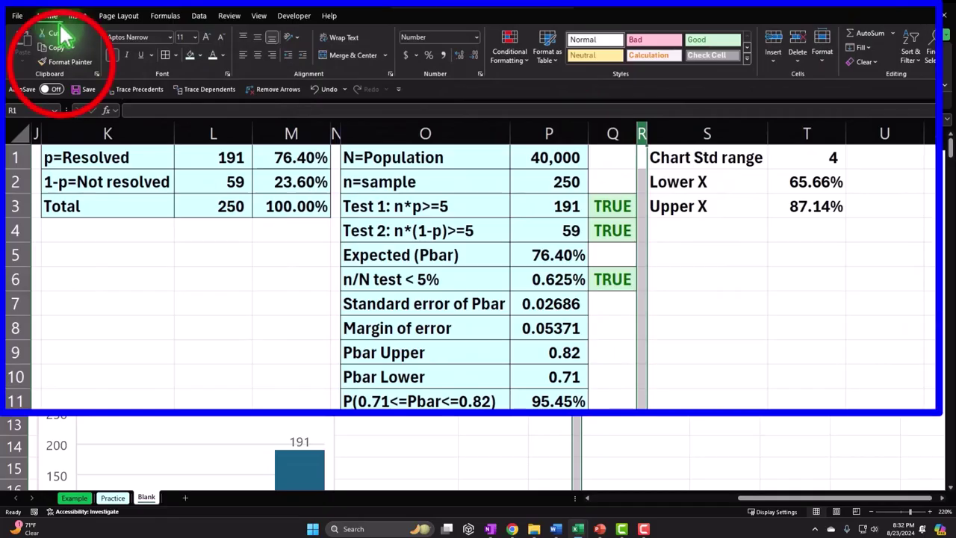
click(64, 71)
click(885, 133)
click(883, 183)
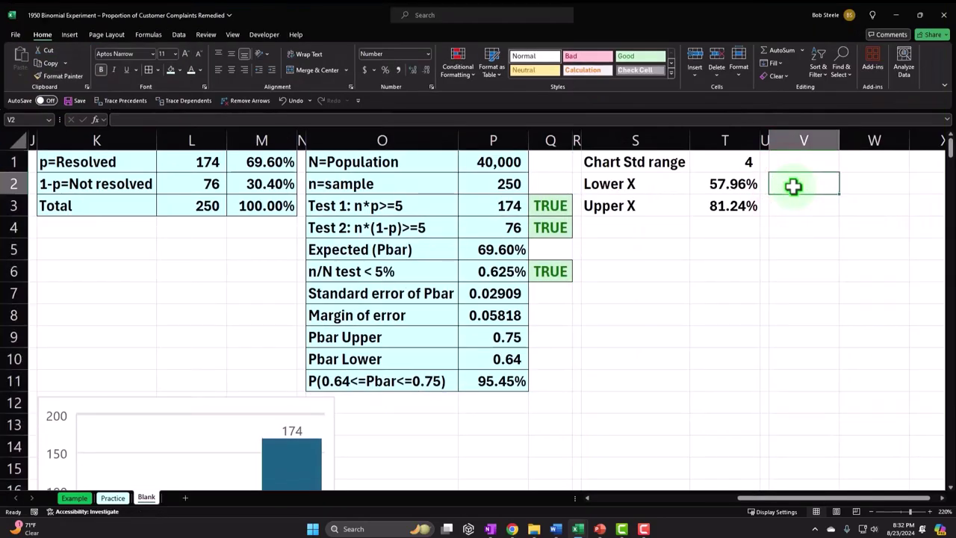
Enter the table headers X, P(X) and Z in V1:X1
key(Right)
key(Right)
key(Right)
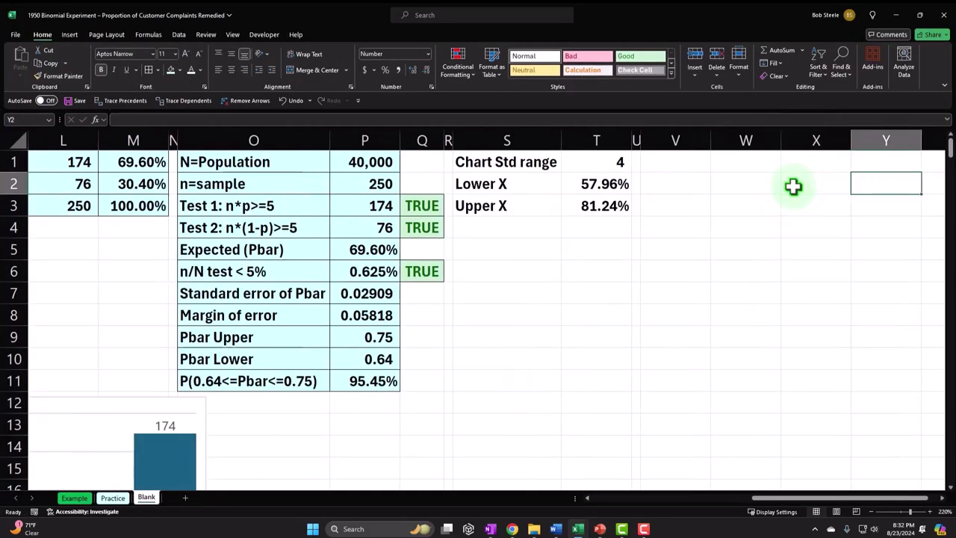
key(Left)
key(Left)
key(Left)
key(Up)
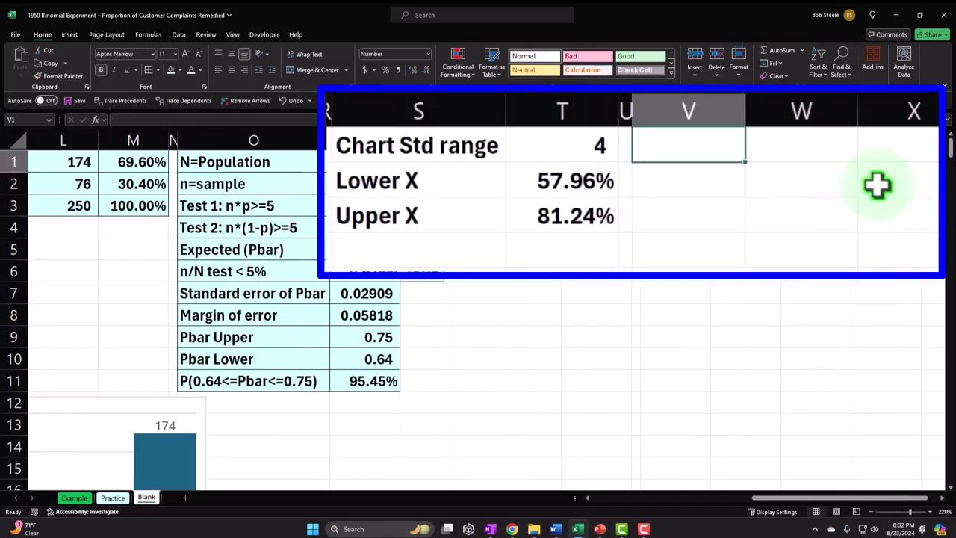
text(X)
key(Tab)
text(P(X))
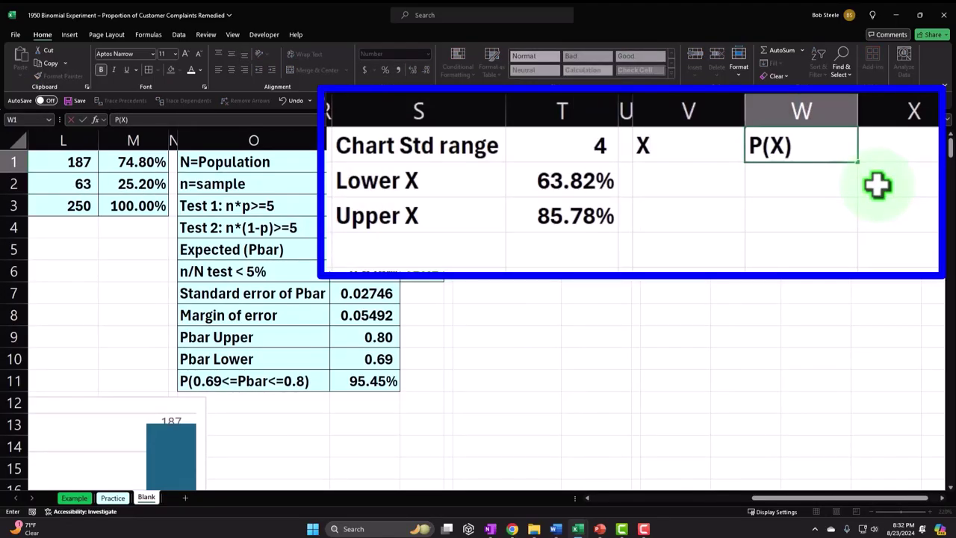
key(Tab)
text(Z)
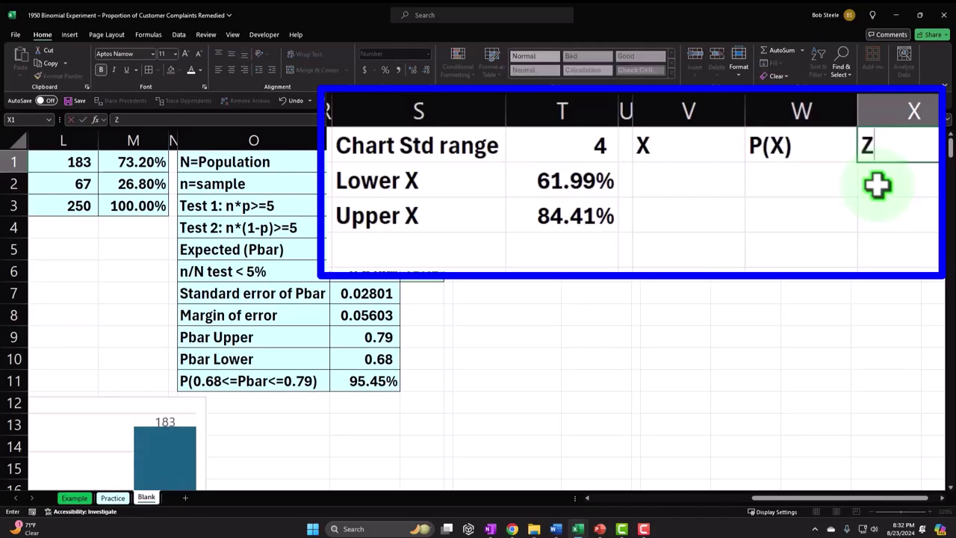
key(Return)
Format the headers V1:X1 with black fill, white text and centered alignment
key(Up)
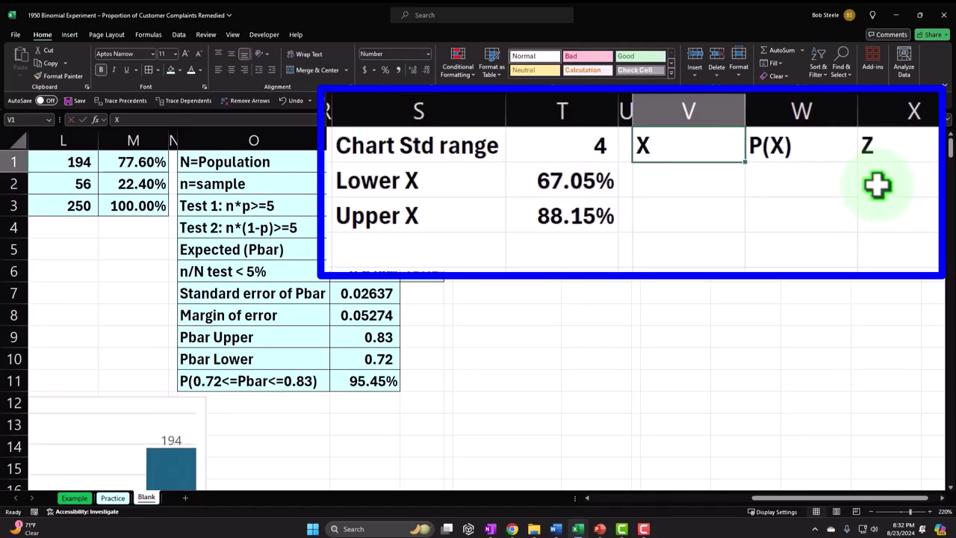
key(shift+Right)
key(shift+Right)
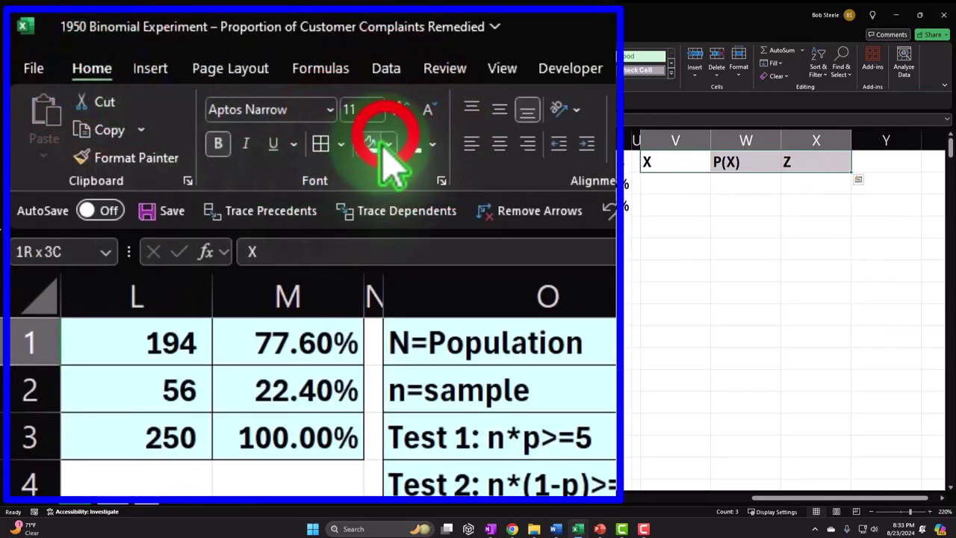
click(388, 144)
click(385, 196)
click(411, 146)
click(500, 142)
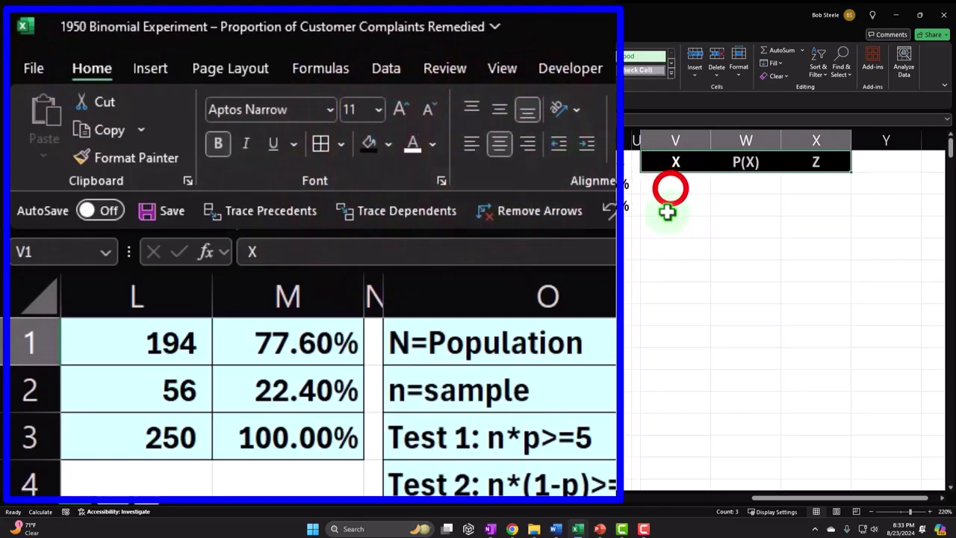
Enter 0.6 in V2 as the first X value and apply the percentage format
click(671, 188)
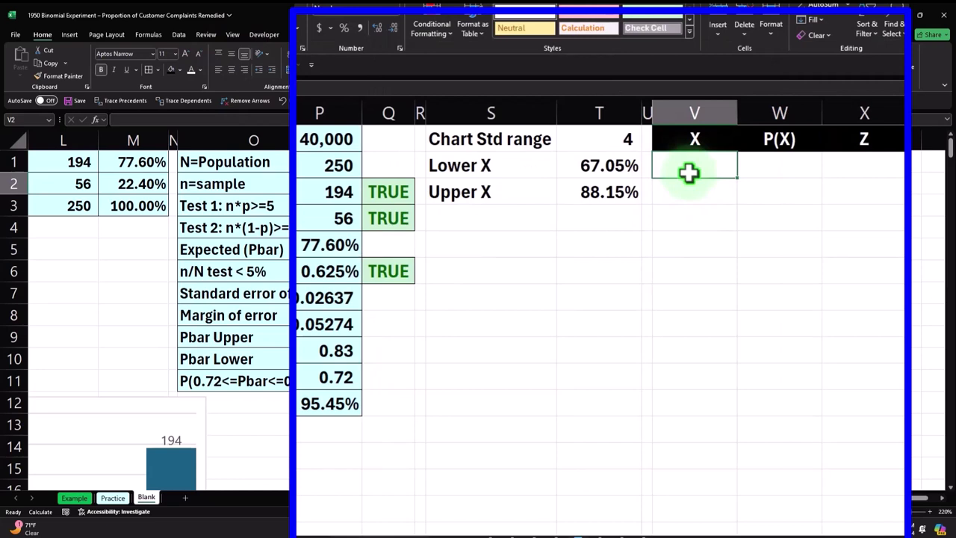
text(60)
key(Return)
click(688, 166)
text(1)
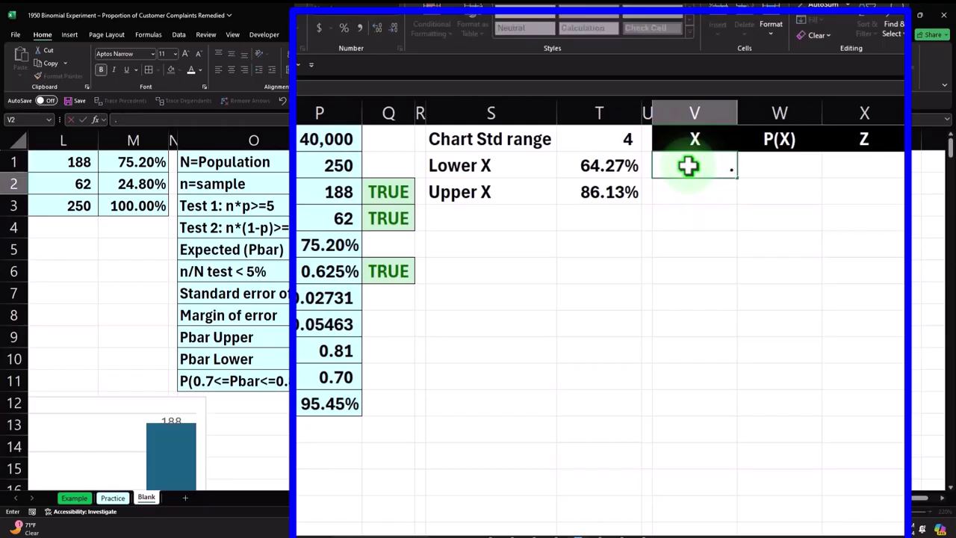
key(Return)
click(341, 32)
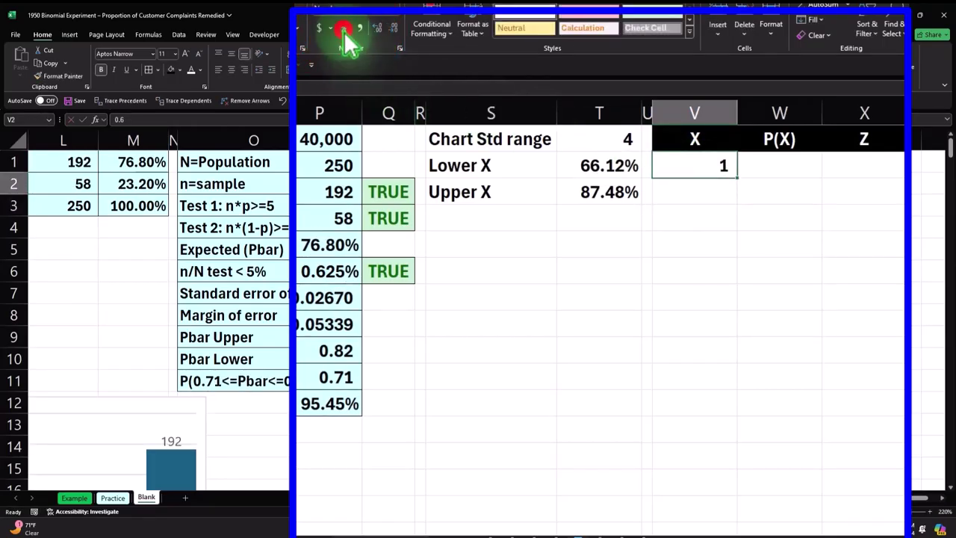
Enter 0.61 in V3 and try to fill the X series from V2:V3 down to V11
click(705, 191)
text(.61)
key(ctrl+Return)
click(377, 30)
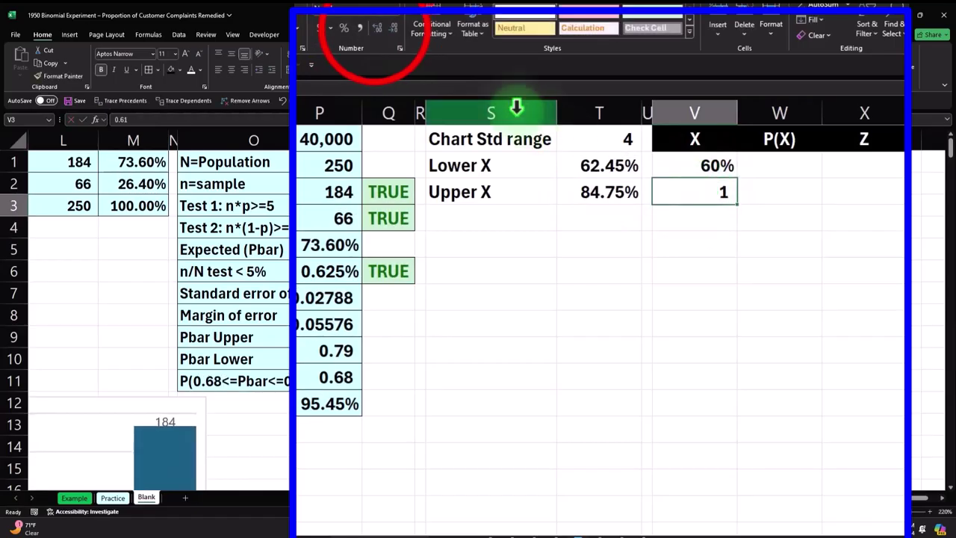
click(646, 271)
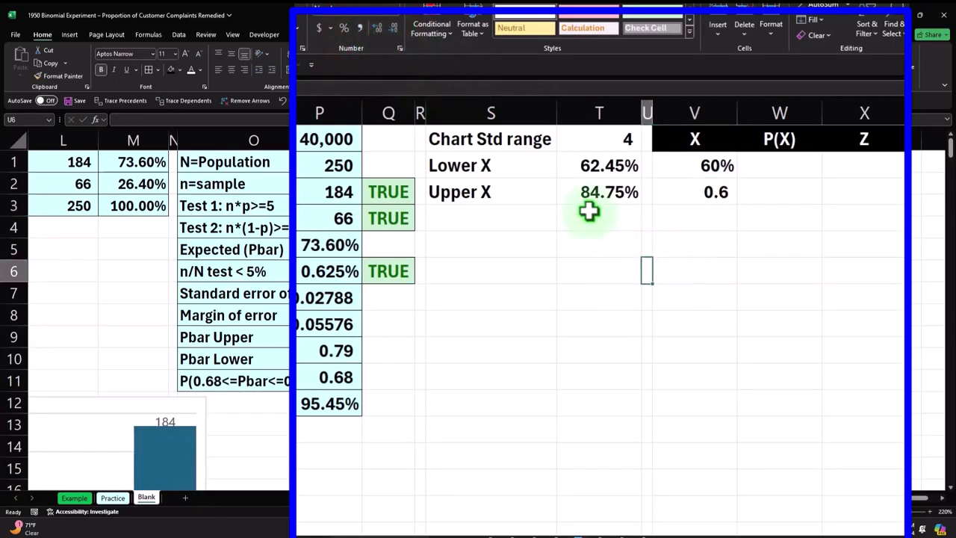
drag(697, 166, 703, 382)
Set the first two X values to 55% in V2 and 56% in V3, with V3 in percentage format
click(706, 163)
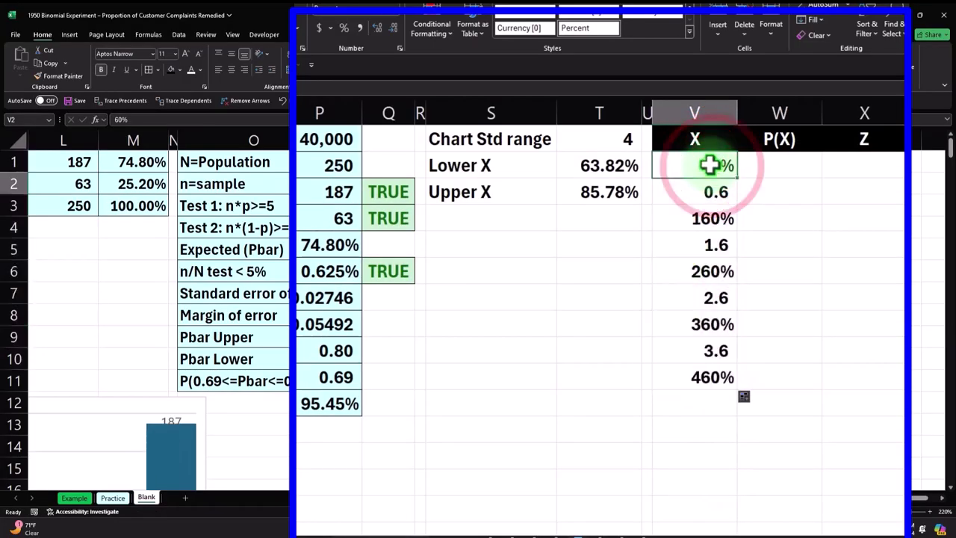
key(Down)
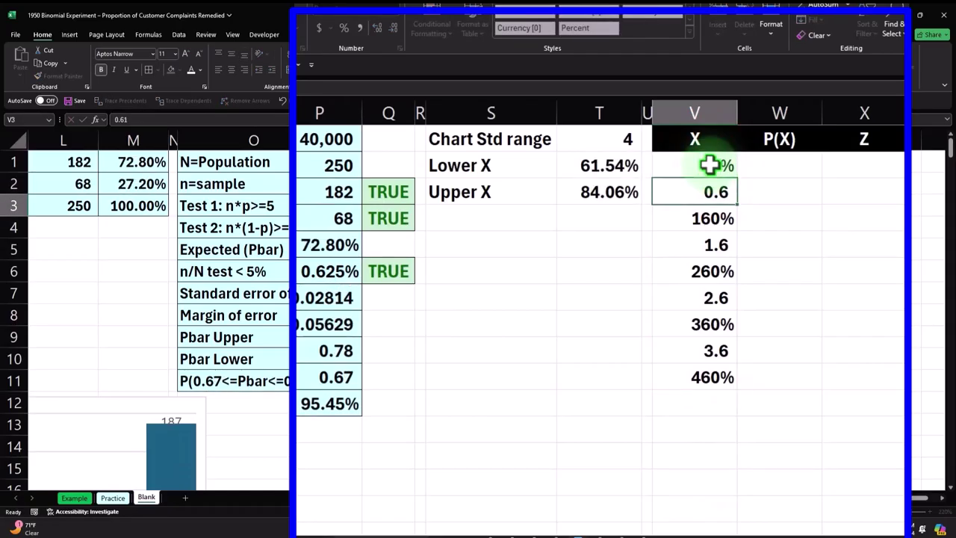
text(56)
key(Return)
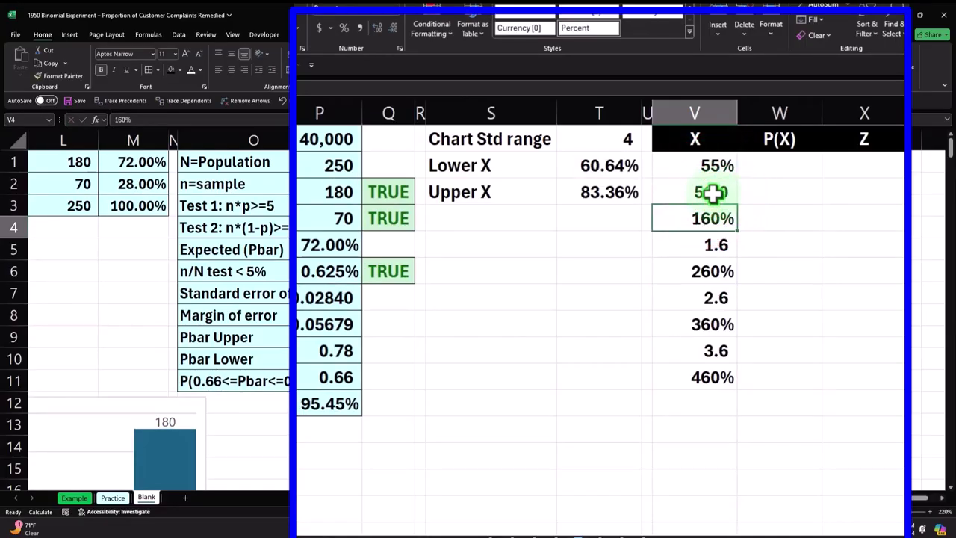
click(716, 193)
click(345, 27)
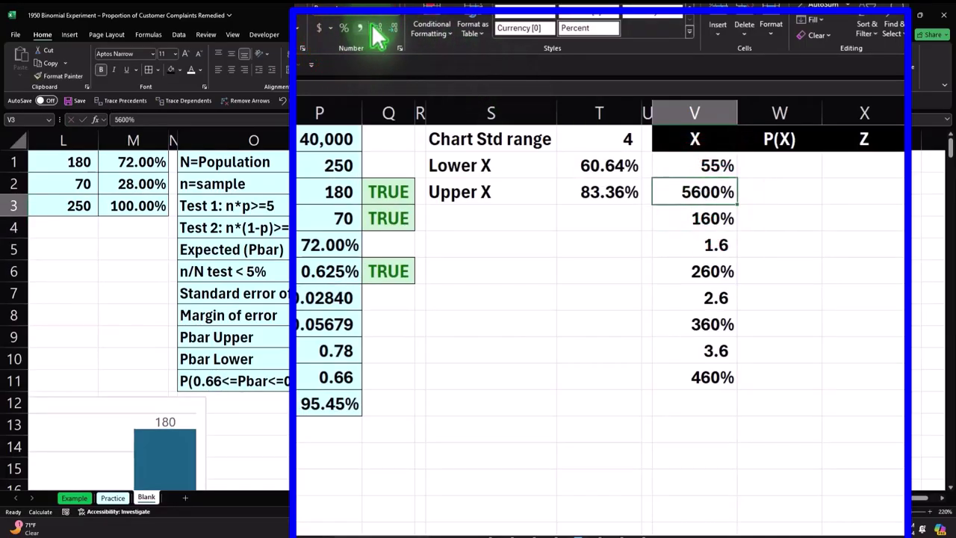
text(5)
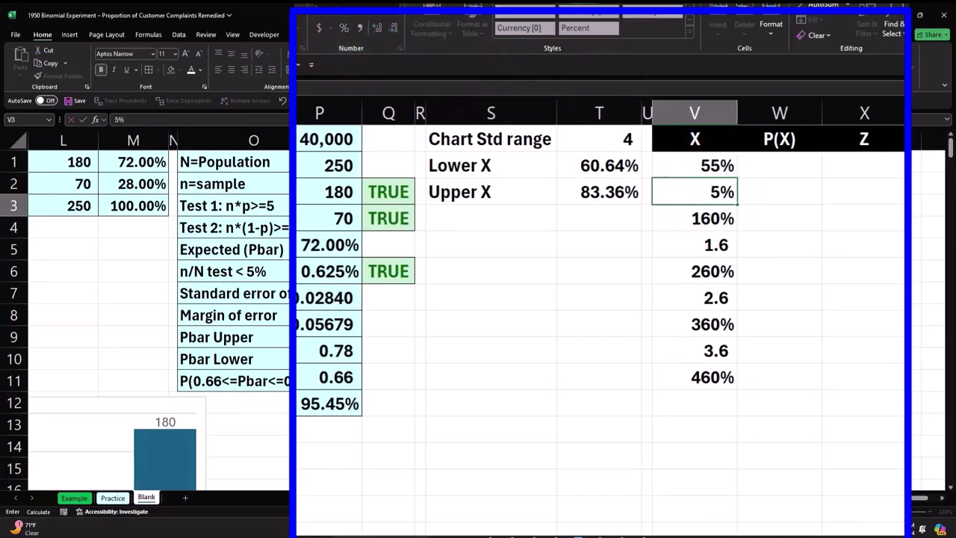
text(6)
key(Return)
Clear the wrong X values in V4:V11 and fill the series down column V from V2:V3
drag(687, 209, 712, 378)
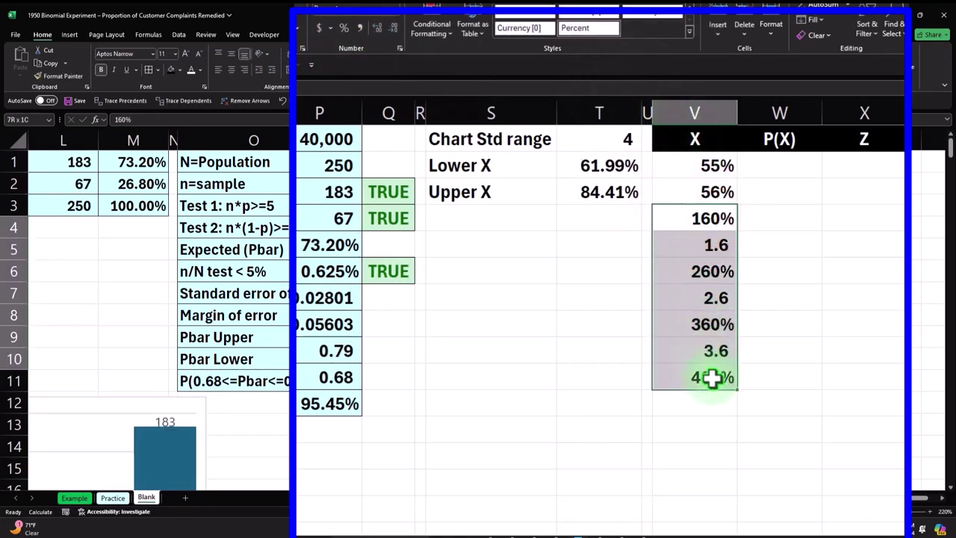
key(Delete)
drag(676, 183, 741, 264)
scroll(729, 319, up, 10)
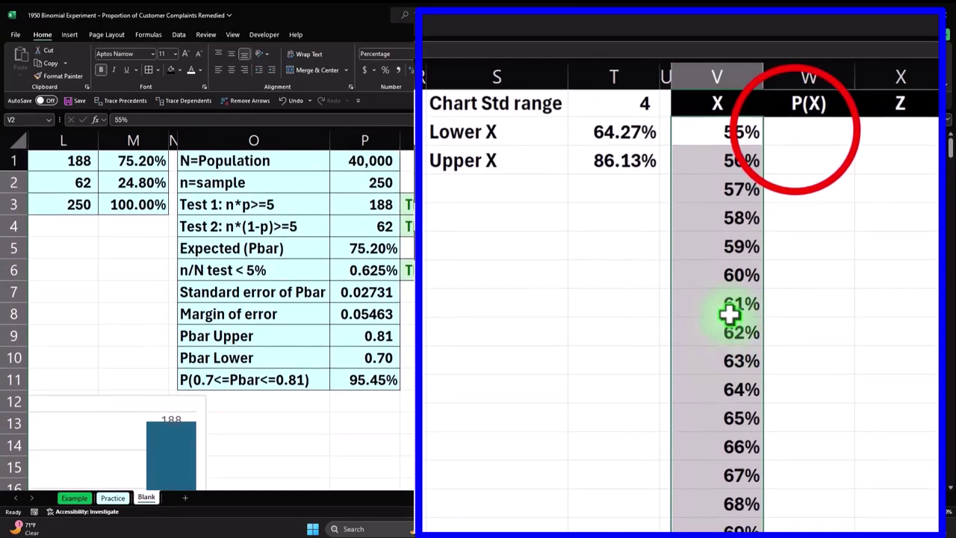
Enter =NORM.DIST(V2,$M$1,$P$7,0) in W2 as the first P(X) value
click(796, 129)
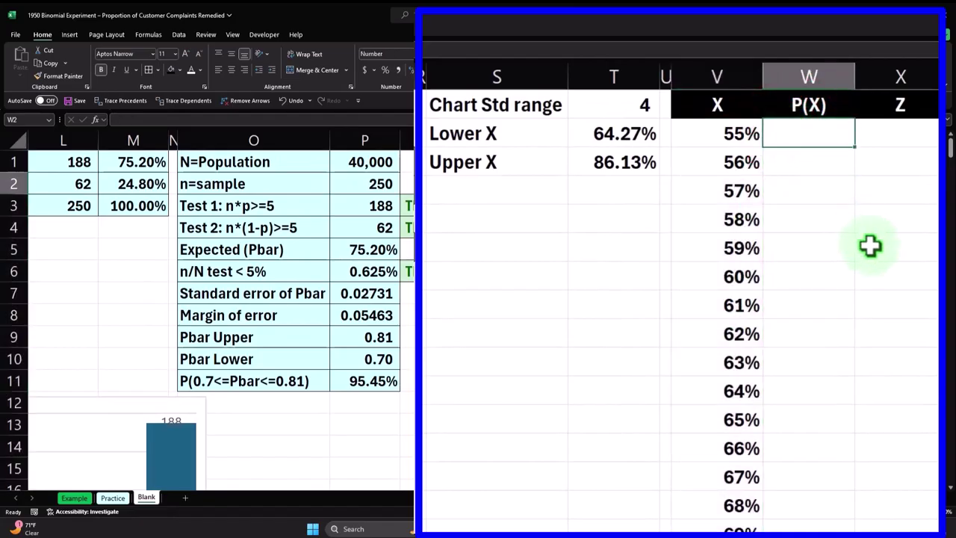
text(=)
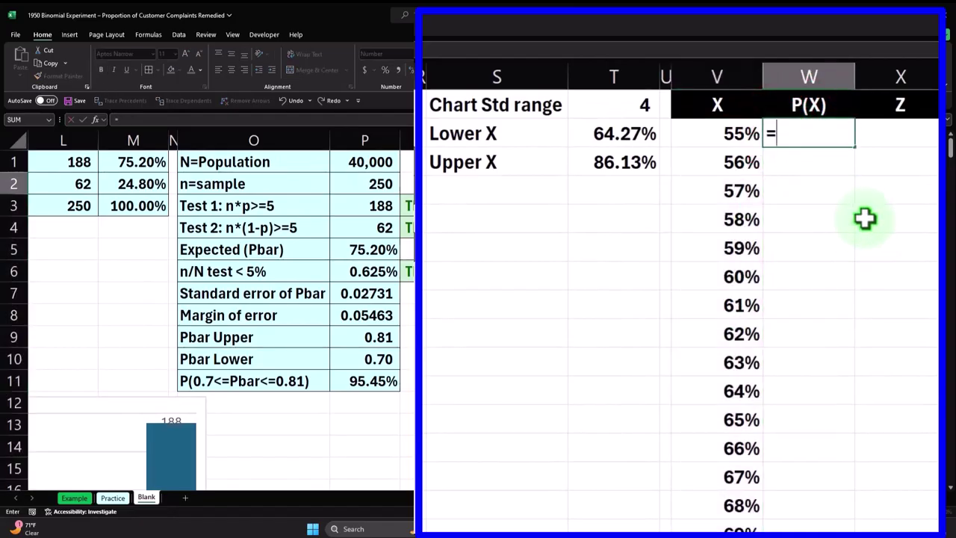
text(nor)
key(Tab)
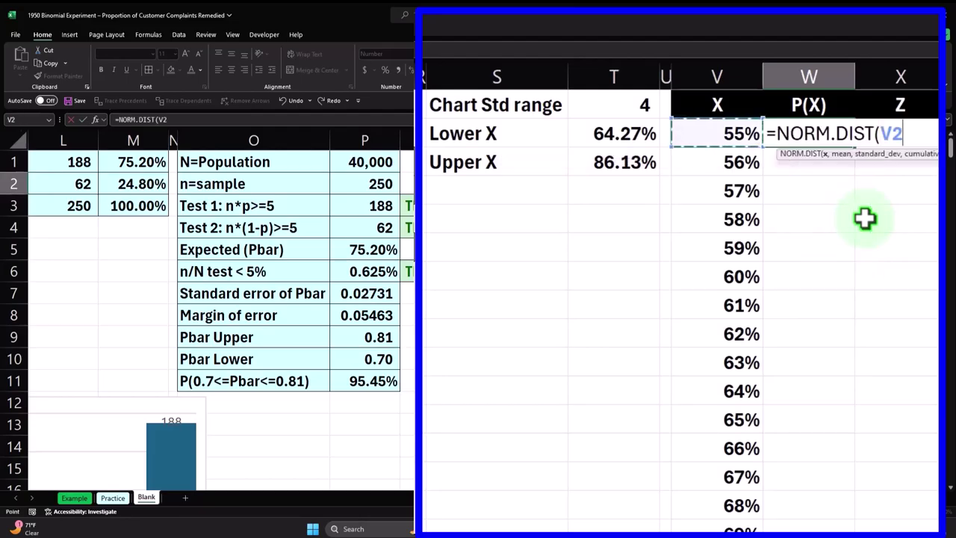
key(Left)
key(Left)
key(Left)
key(Left)
key(Left)
key(Left)
key(Left)
key(Left)
key(Left)
key(Left)
key(Up)
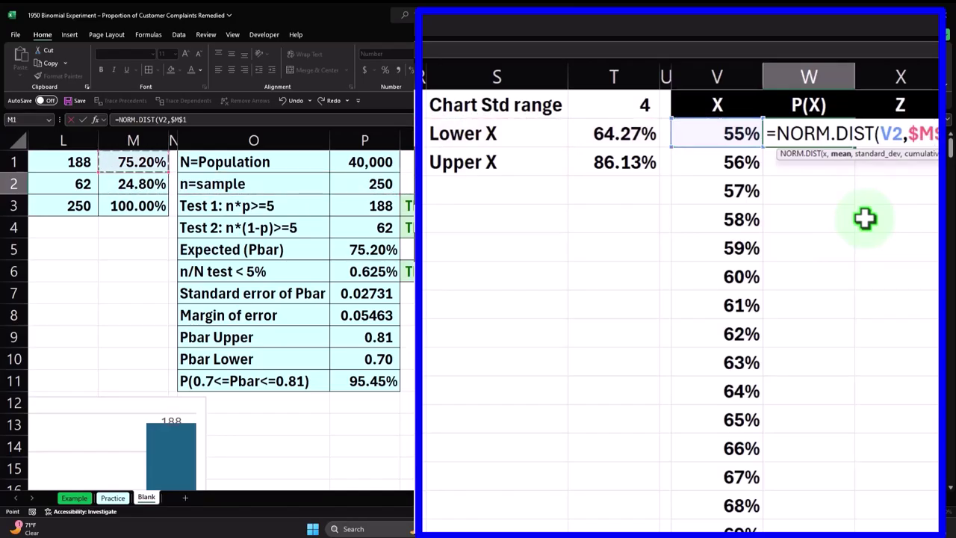
key(Left)
key(Left)
key(Left)
key(Left)
key(Left)
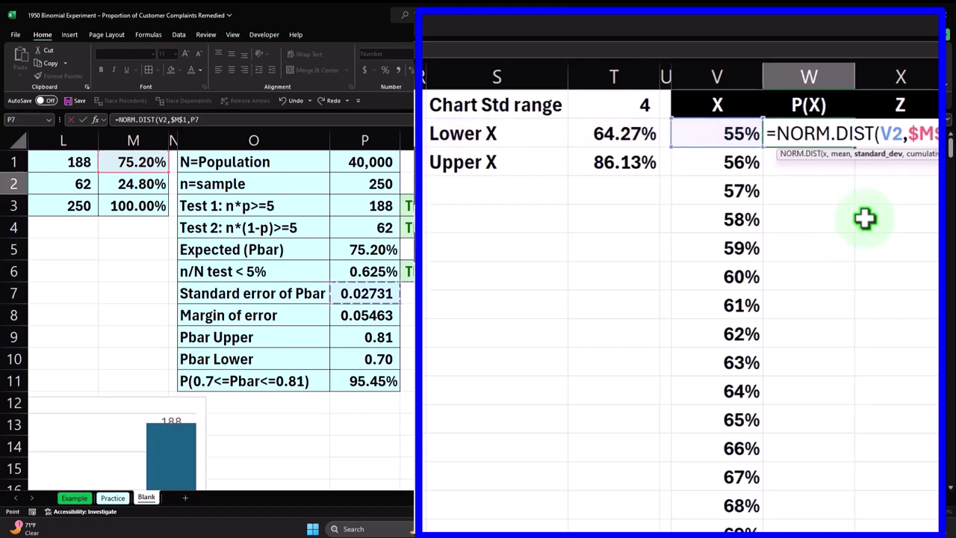
text(,)
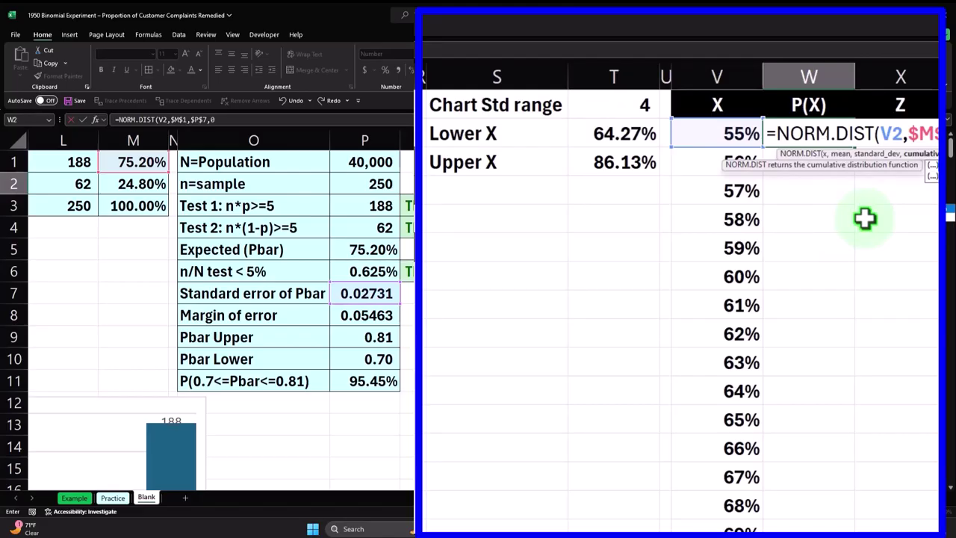
text(0)
key(Return)
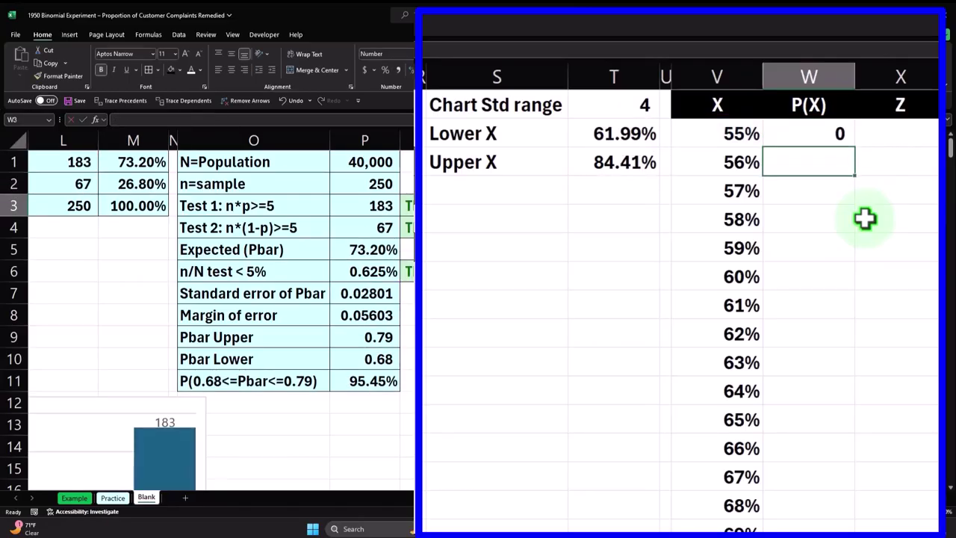
Format W2 as a percentage with two decimals and fill its formula down the P(X) column
key(Up)
click(385, 69)
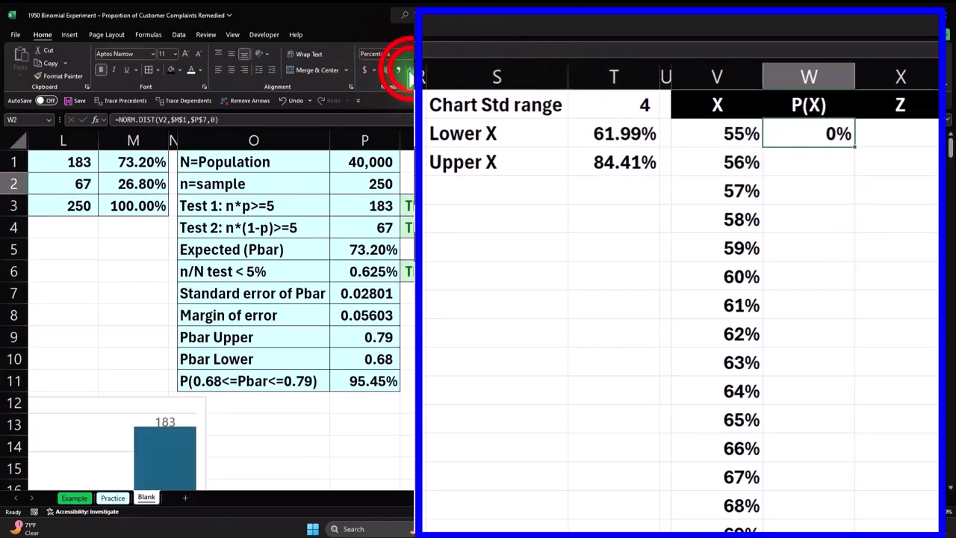
double_click(855, 147)
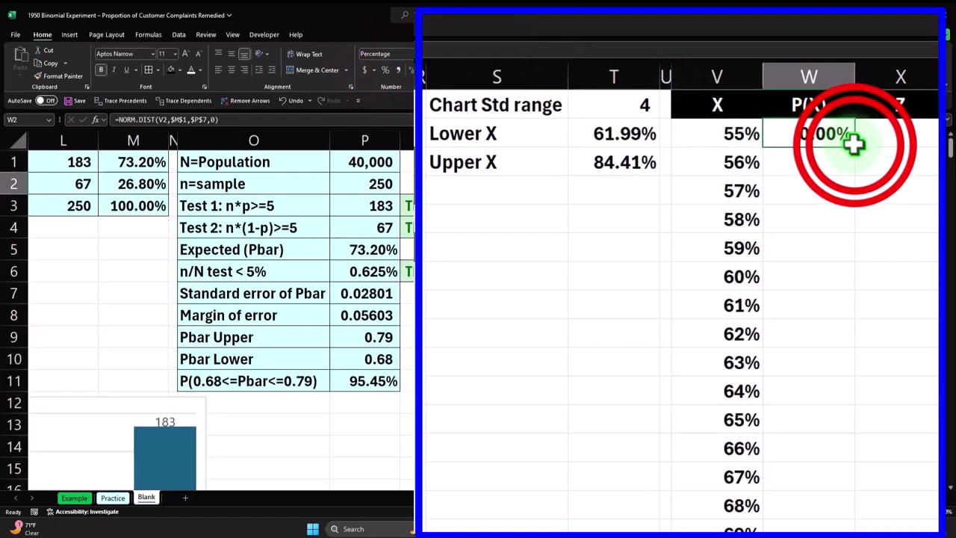
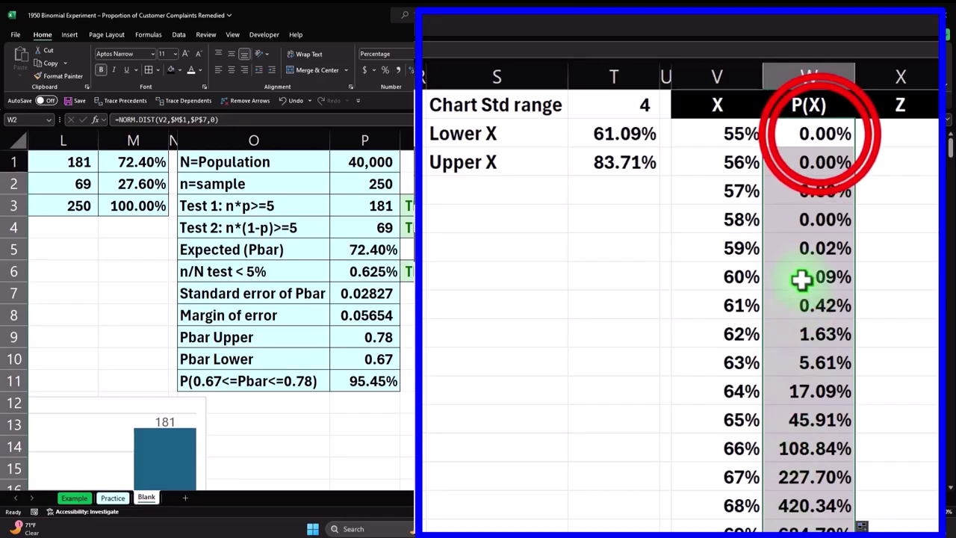
Divide the NORM.DIST formula in W2 by 100 and fill it down the P(X) column again
double_click(817, 133)
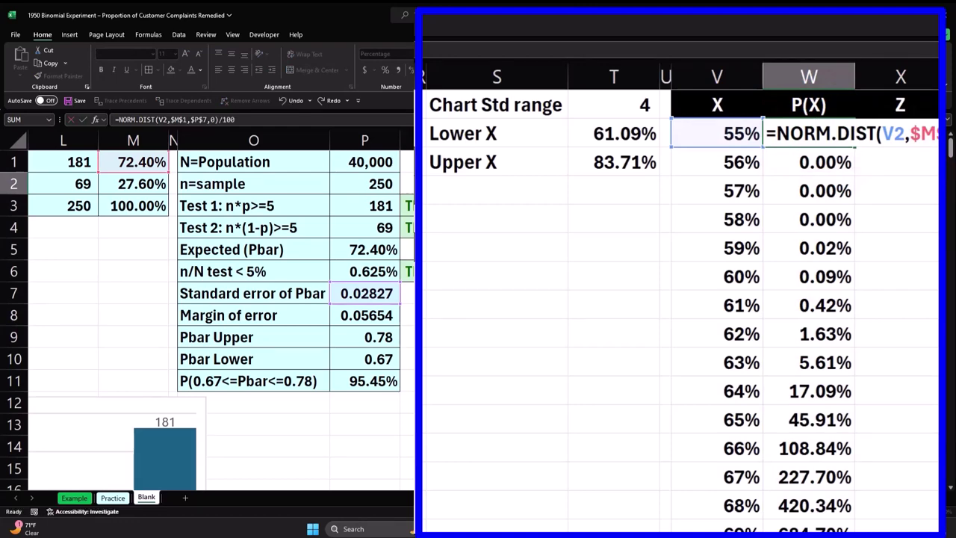
click(851, 138)
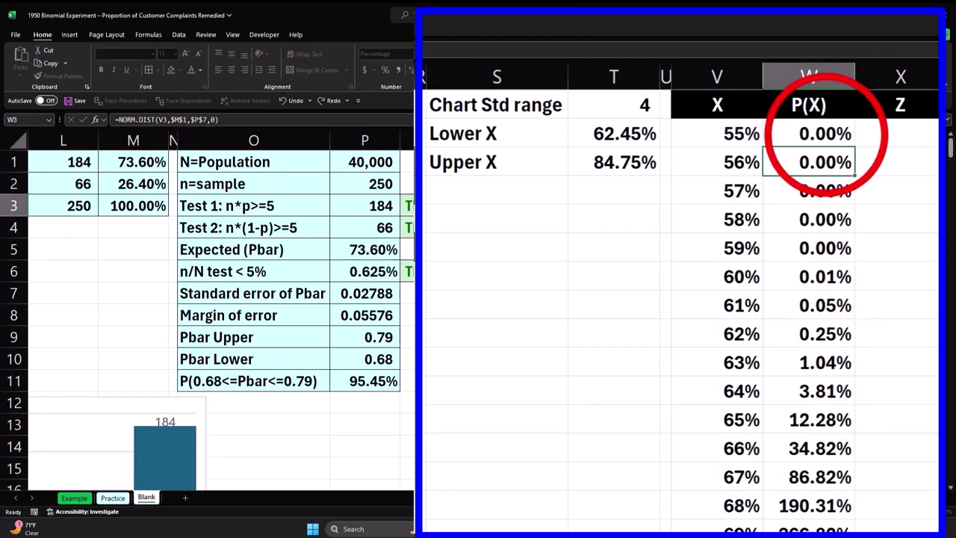
double_click(856, 149)
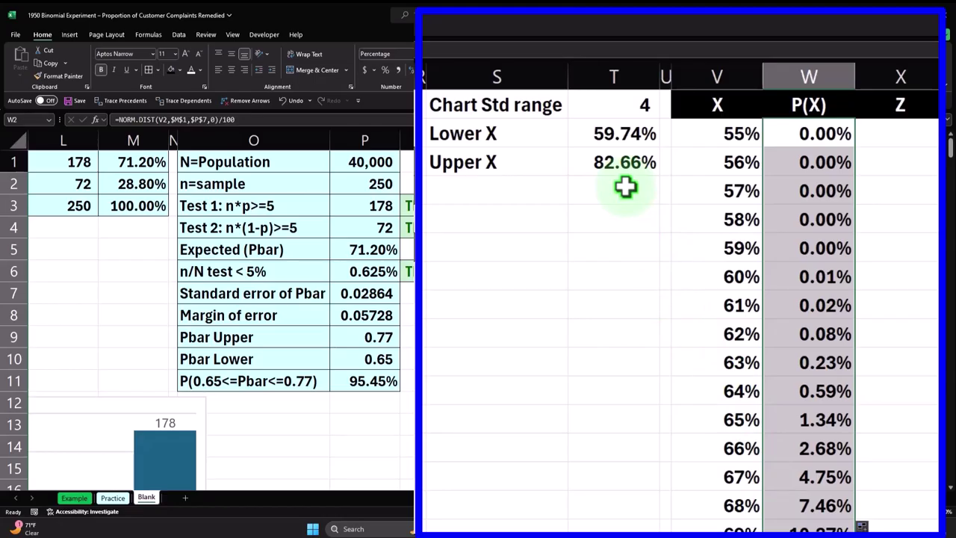
Narrow columns V and W to fit their contents, leaving column W slightly wider
drag(714, 77, 777, 73)
double_click(763, 77)
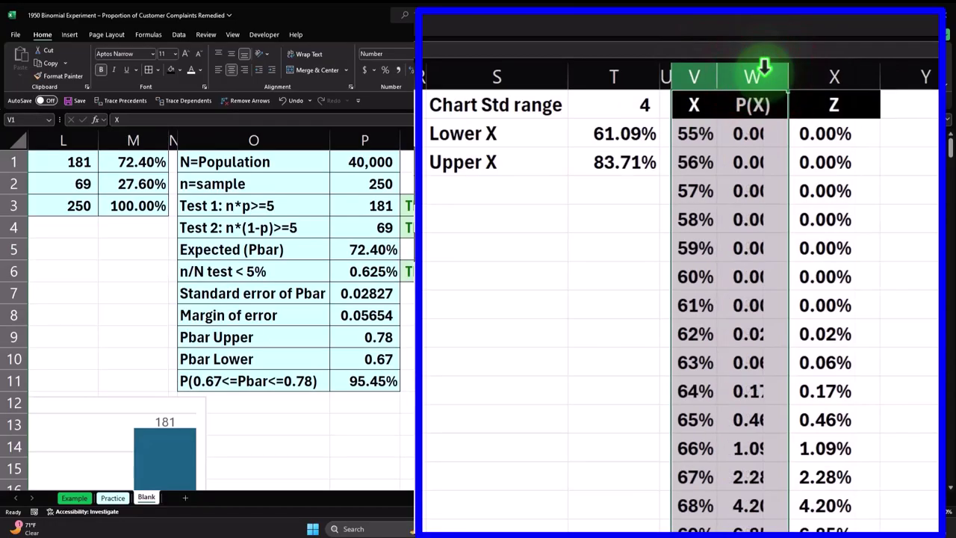
click(779, 93)
drag(789, 74, 800, 75)
click(706, 77)
double_click(717, 75)
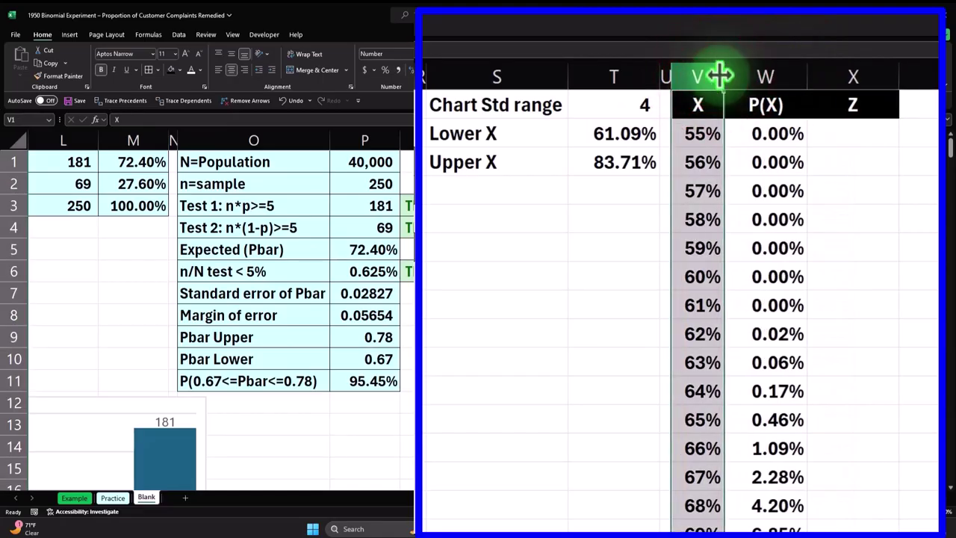
Check the z values under the bell curve chart on the Example sheet and return to the Blank sheet
click(846, 133)
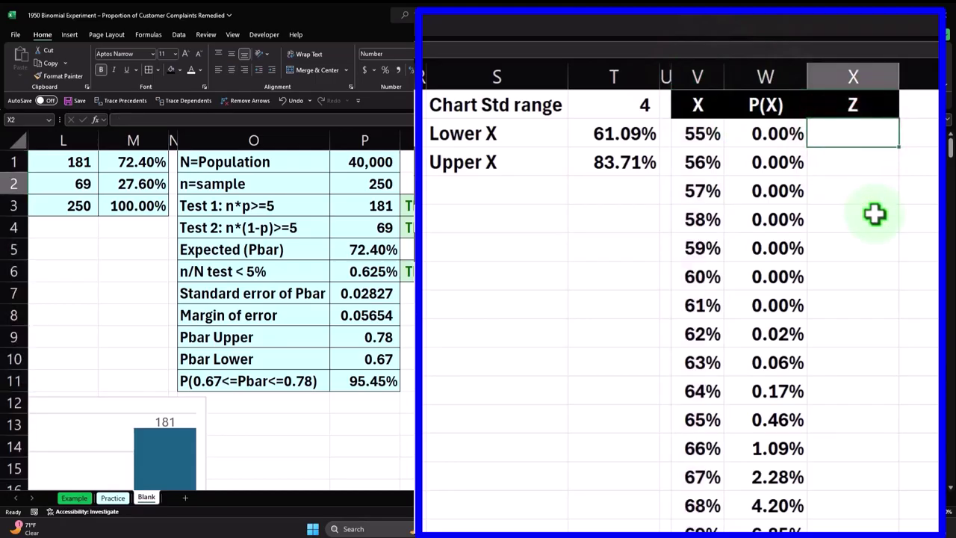
text(=)
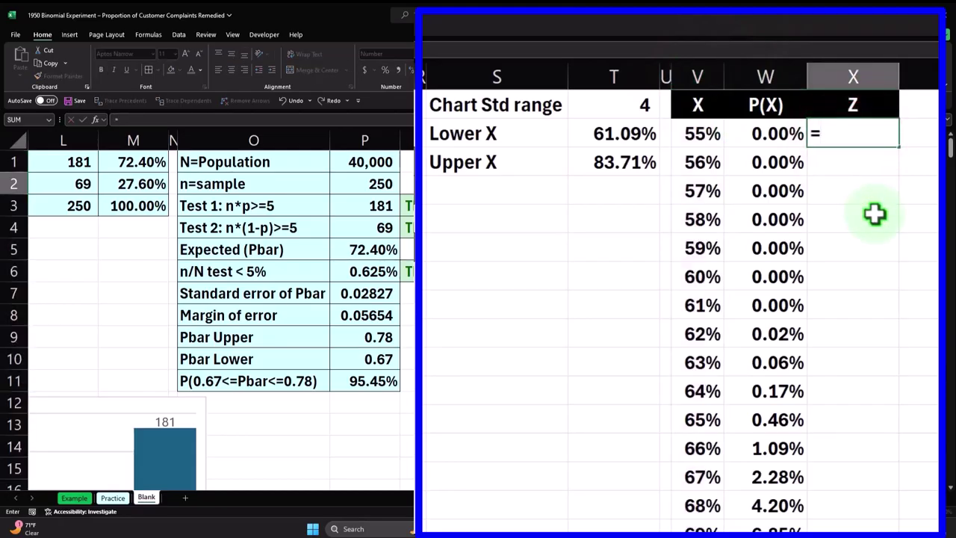
click(74, 497)
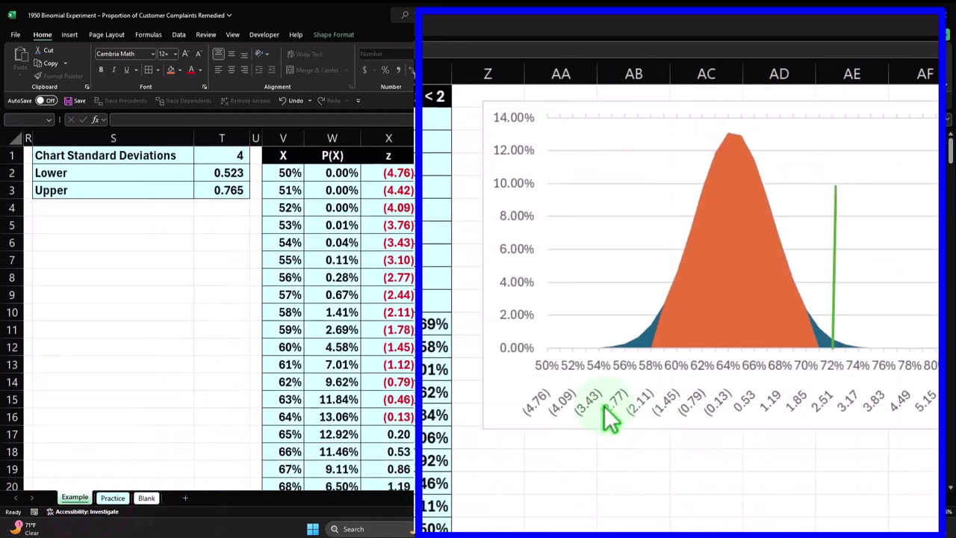
click(146, 497)
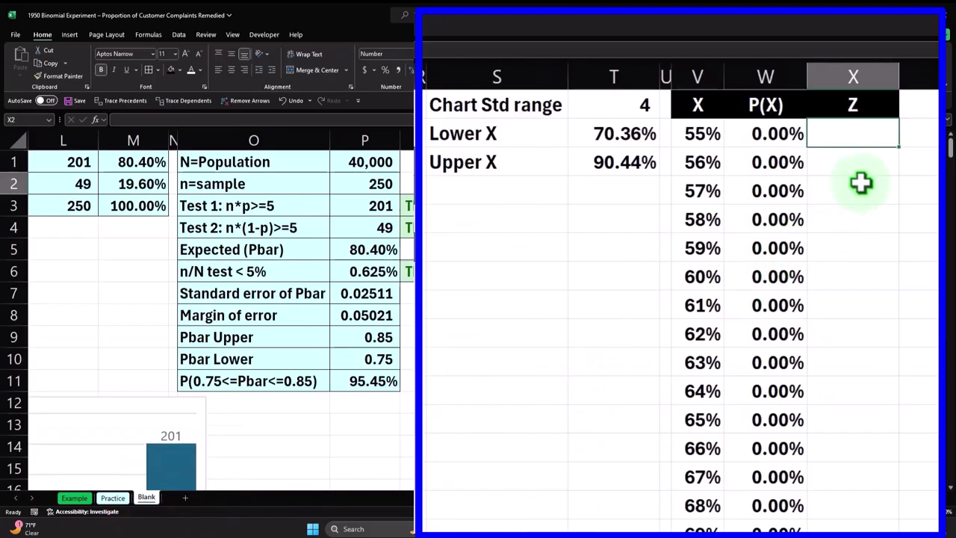
Enter =(V2-$M$1)/$P$7 in X2 as the first Z value
text(=(W2)
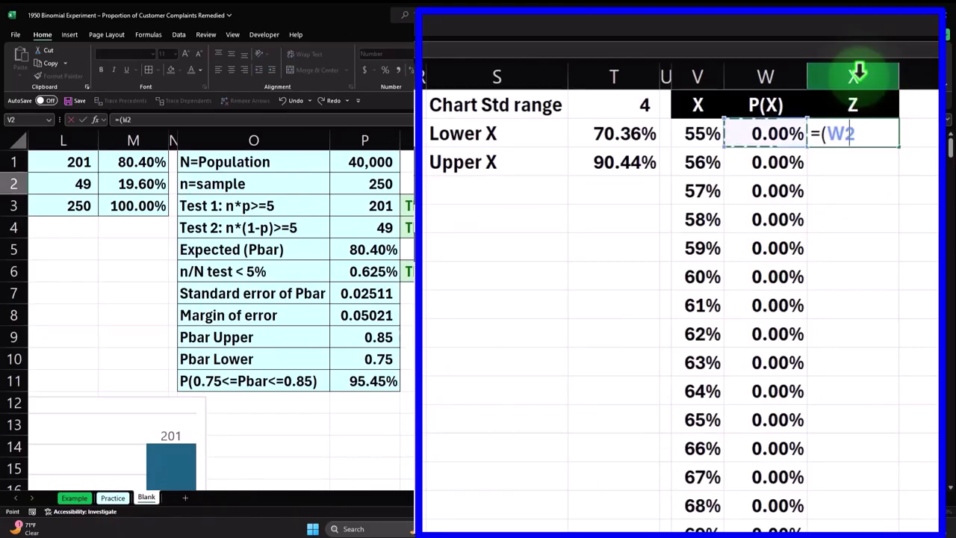
key(Left)
key(Left)
key(Left)
key(Left)
key(Left)
key(Left)
key(Left)
key(Left)
key(Left)
key(Left)
key(Left)
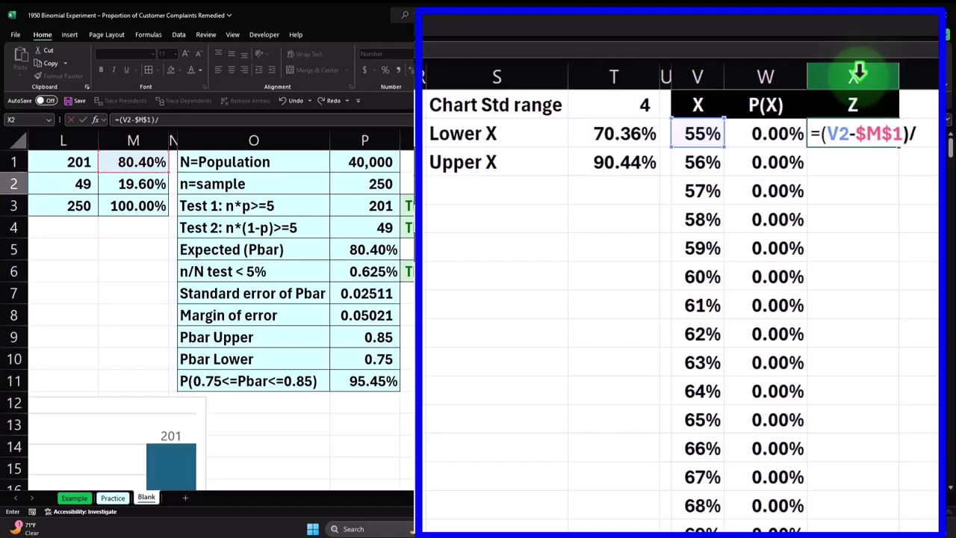
click(386, 293)
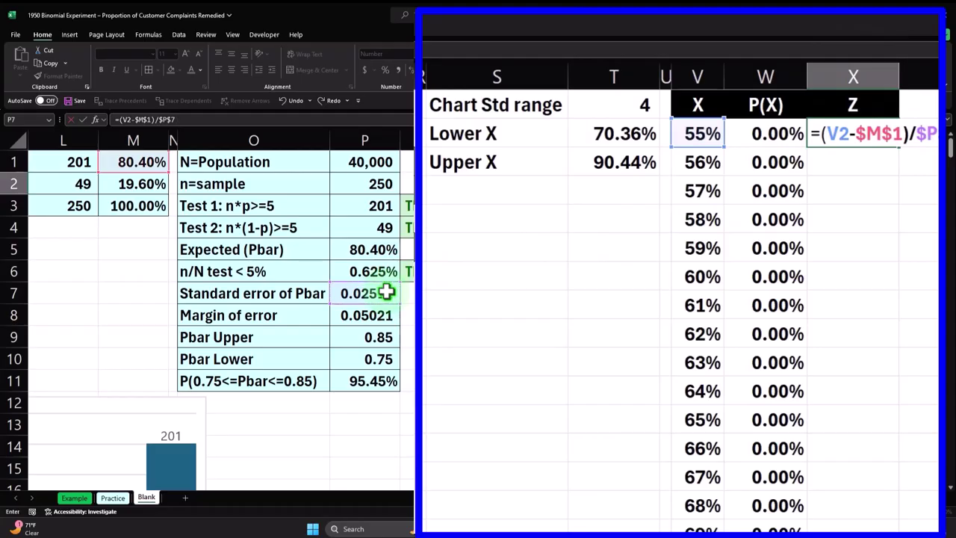
key(Return)
Show X2 with two decimals, fill its formula down the Z column and check the filled rows
click(854, 133)
click(408, 70)
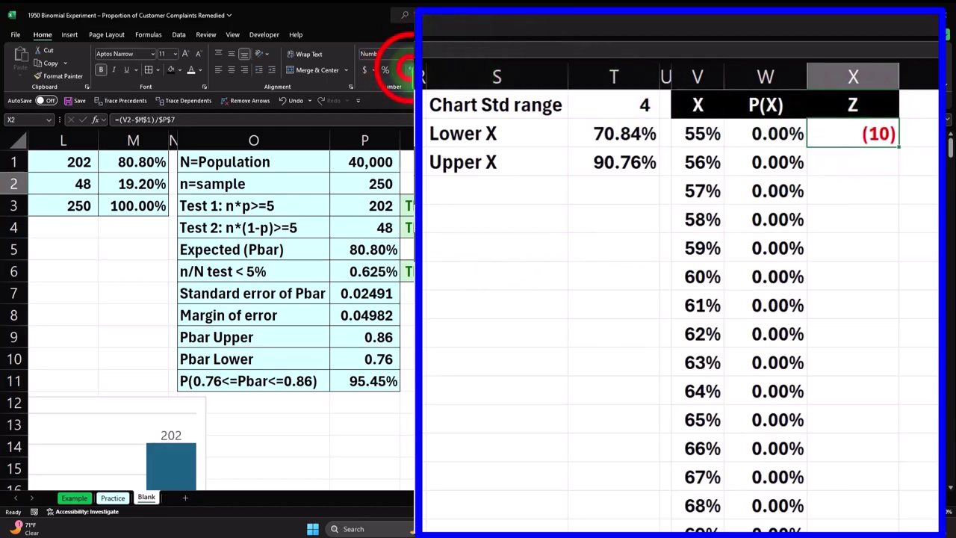
click(408, 69)
double_click(900, 150)
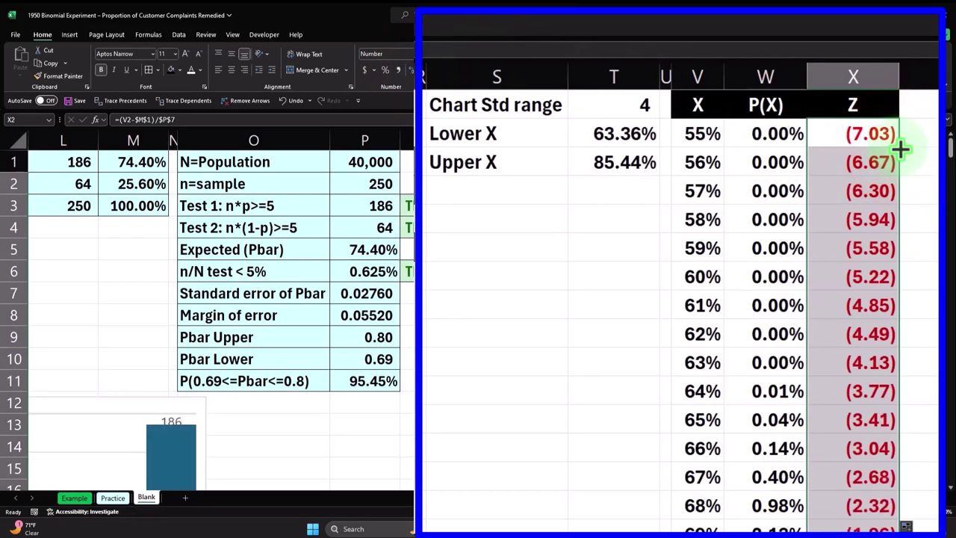
scroll(872, 215, down, 10)
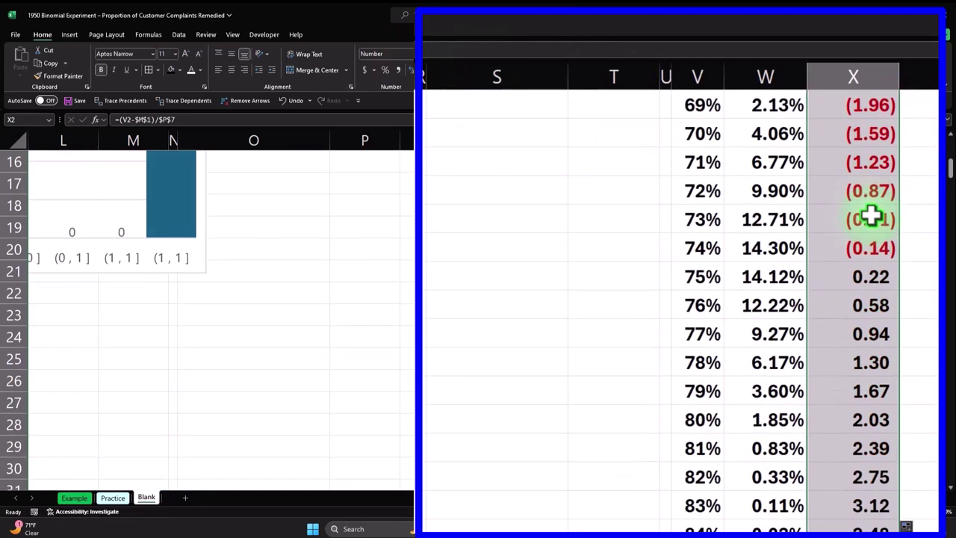
scroll(872, 217, up, 10)
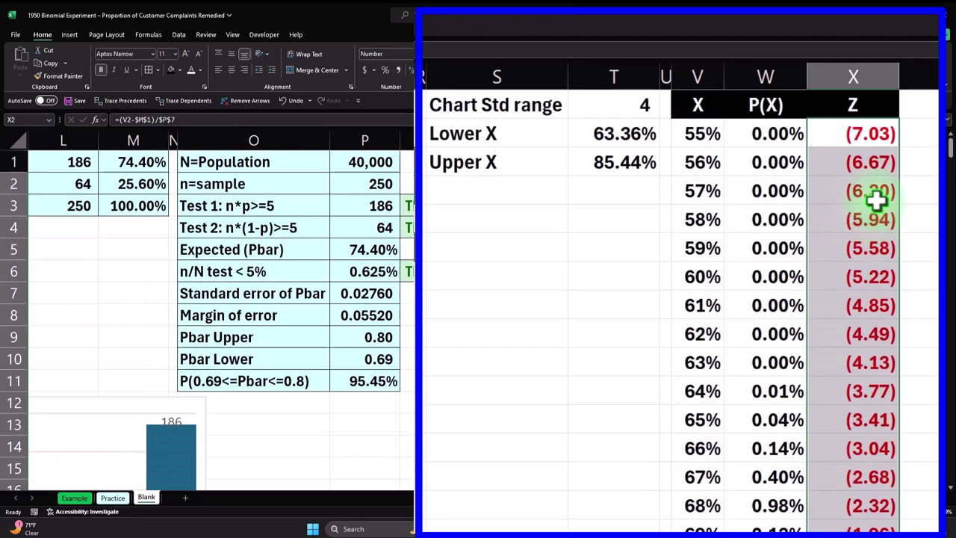
Fit column X to its Z values and widen it slightly
double_click(898, 77)
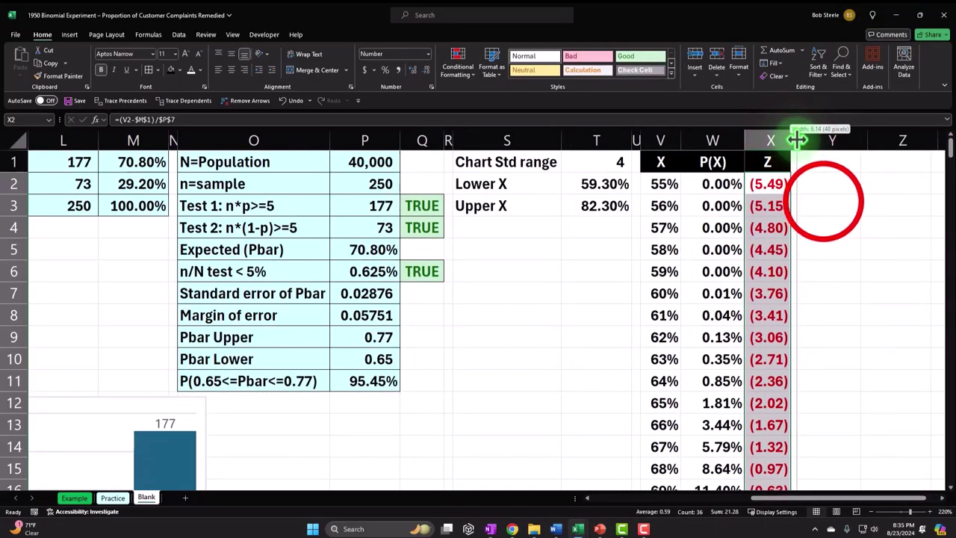
drag(794, 138, 809, 166)
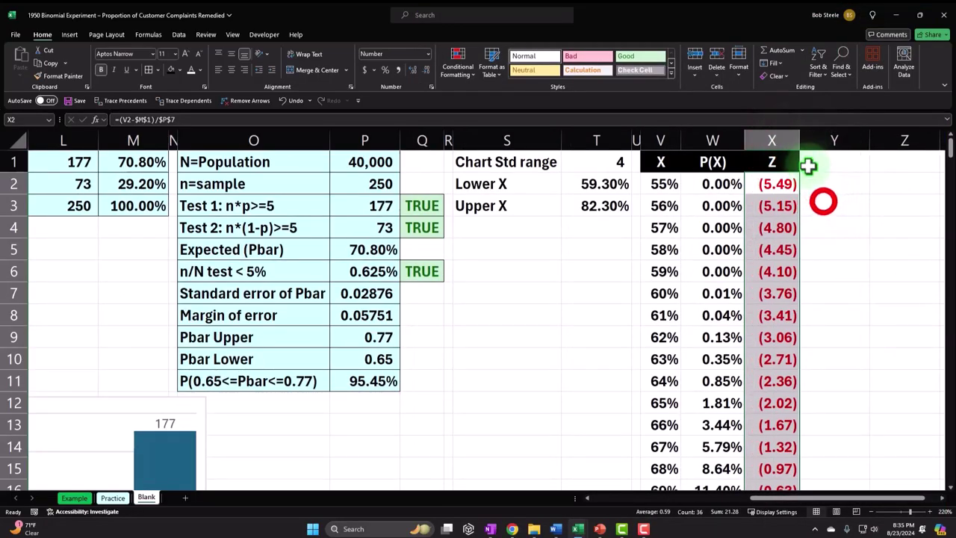
click(823, 202)
key(Right)
key(Right)
key(Right)
key(Right)
key(Right)
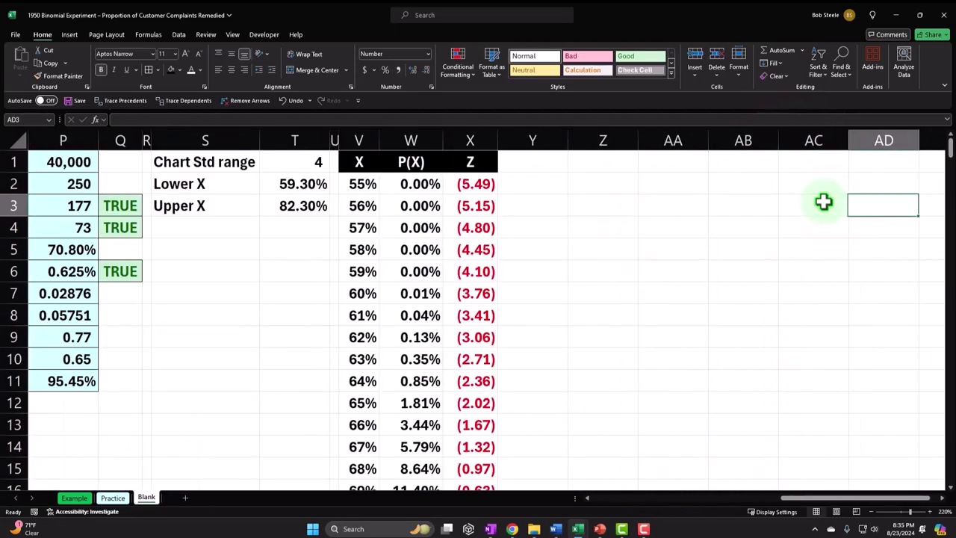
Insert a 2-D area chart from the P(X) values in W2:W37
click(415, 181)
key(ctrl+shift+Down)
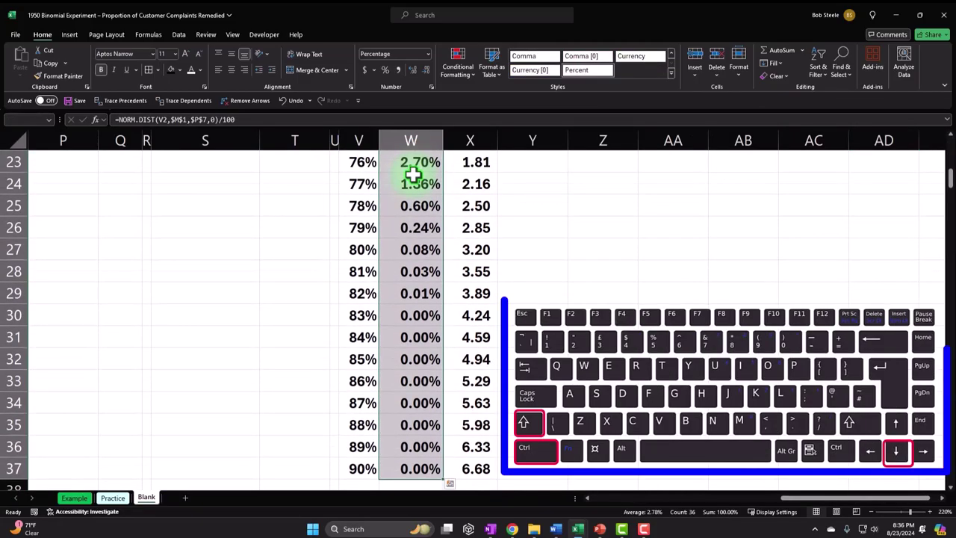
scroll(413, 174, up, 7)
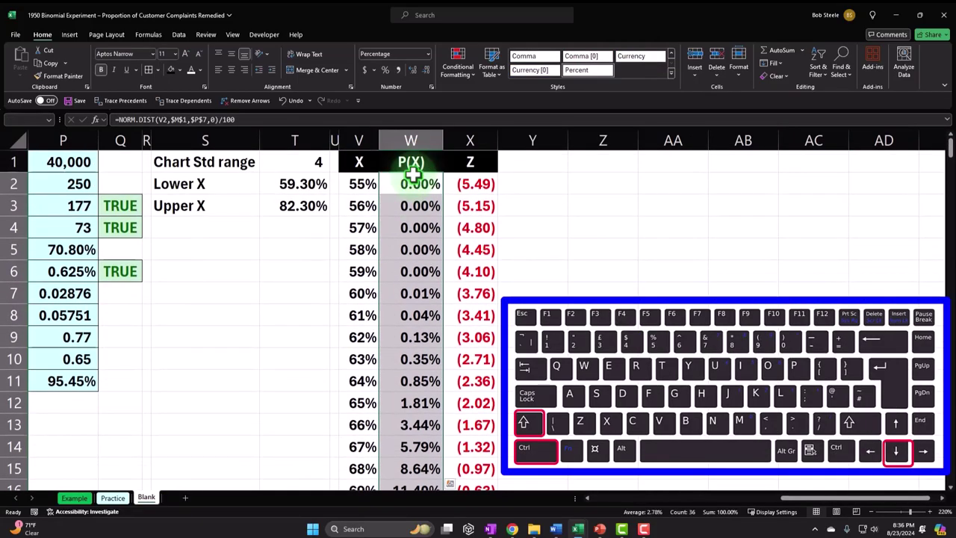
click(70, 34)
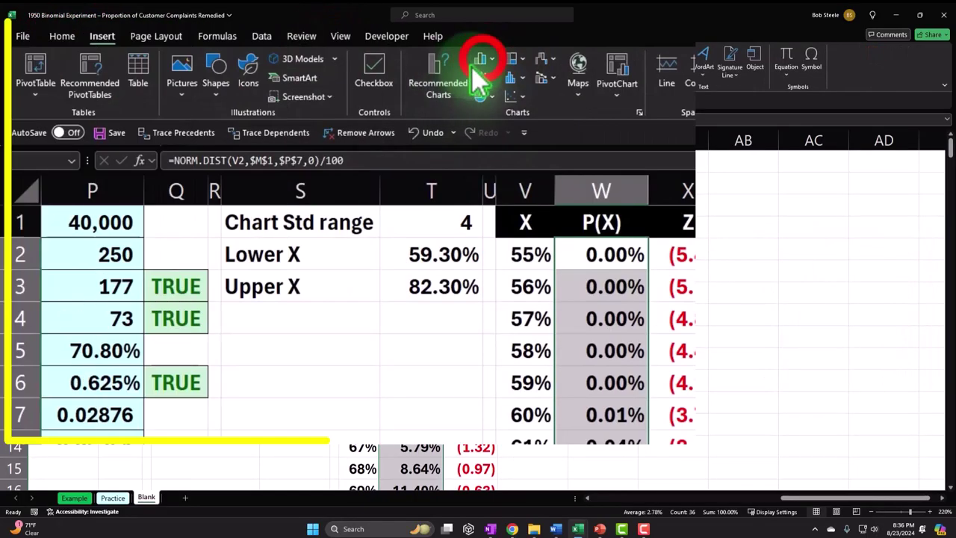
click(329, 50)
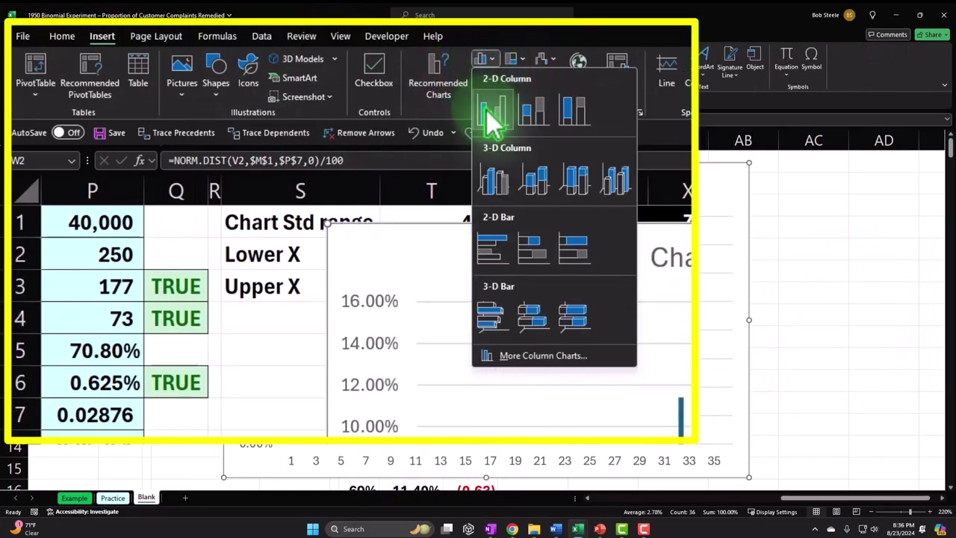
click(495, 77)
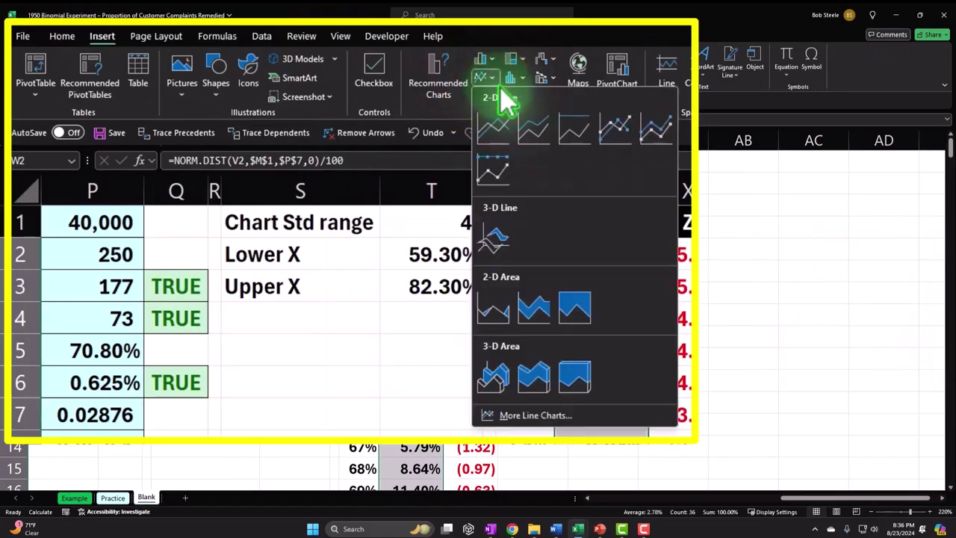
click(485, 78)
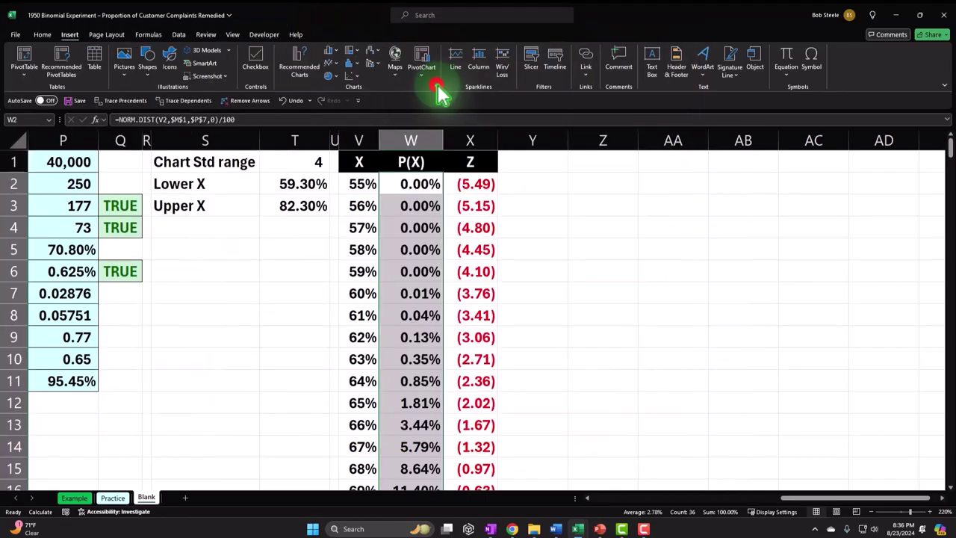
click(639, 112)
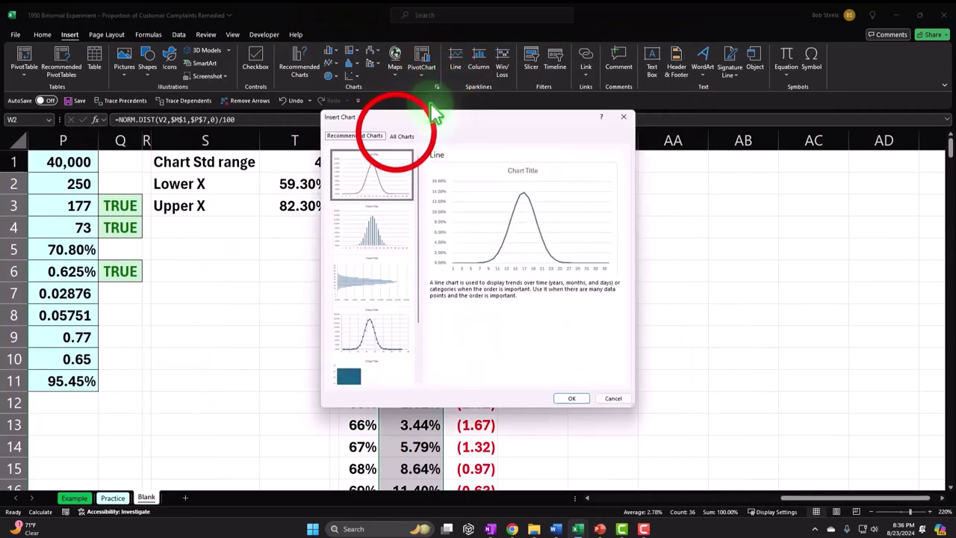
click(401, 136)
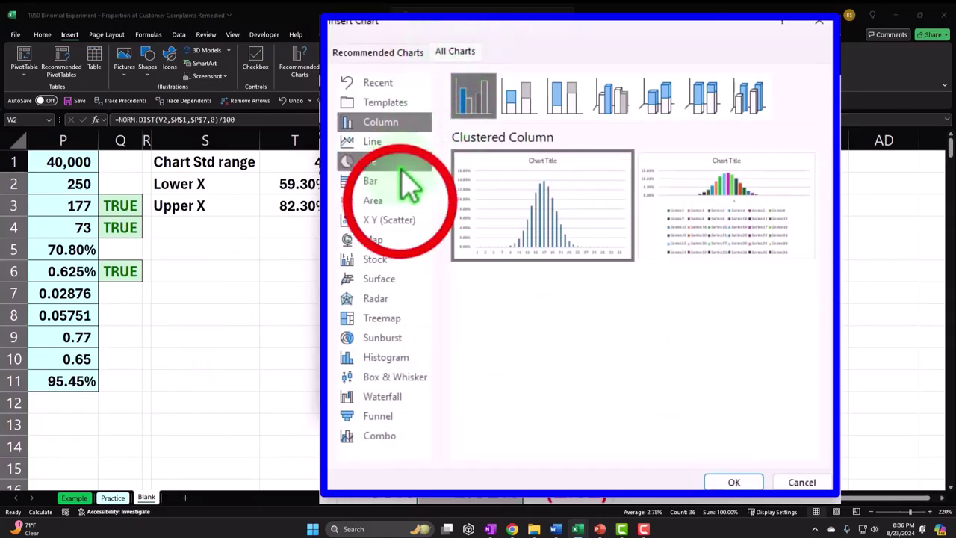
click(397, 200)
mouse_move(523, 216)
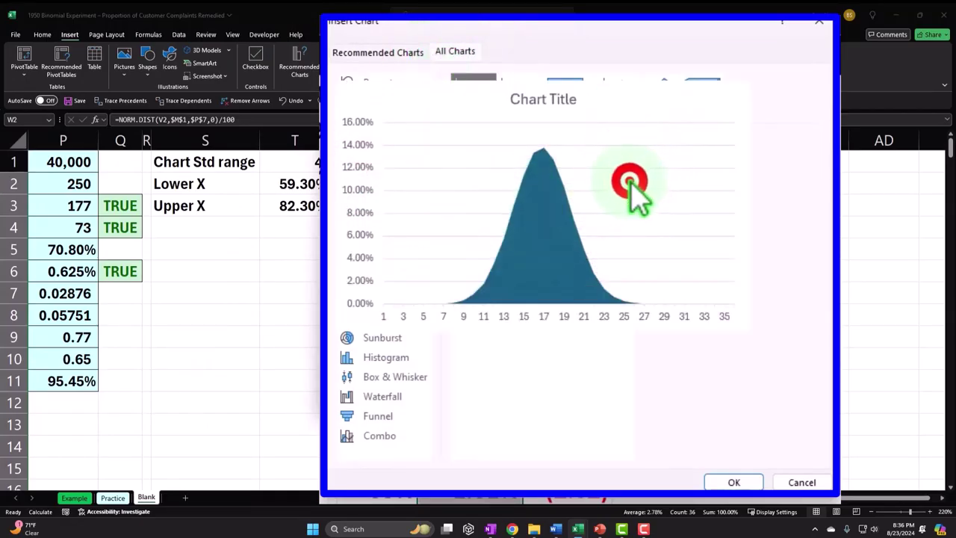
double_click(631, 203)
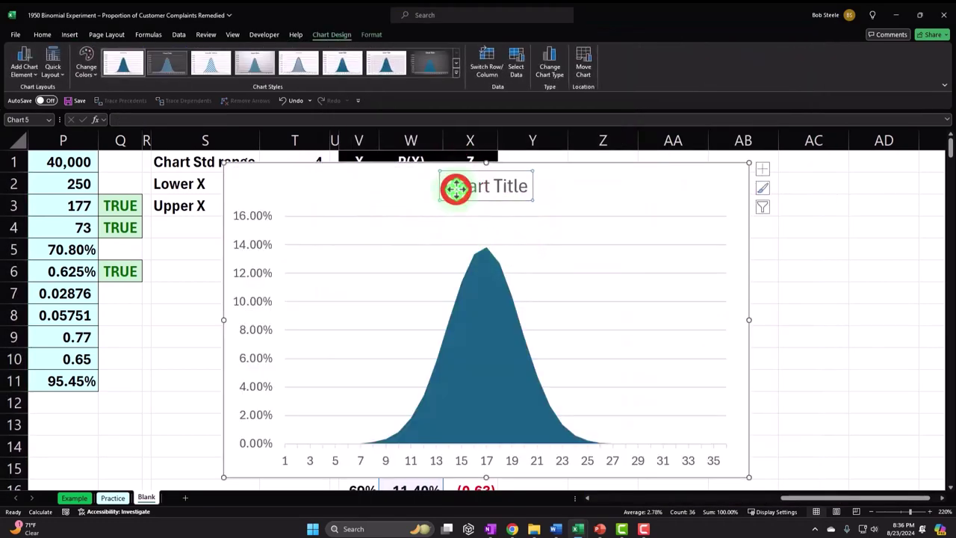
Delete the chart title and move the area chart beside the Z column so the table is uncovered
click(457, 187)
key(Delete)
drag(337, 167, 646, 170)
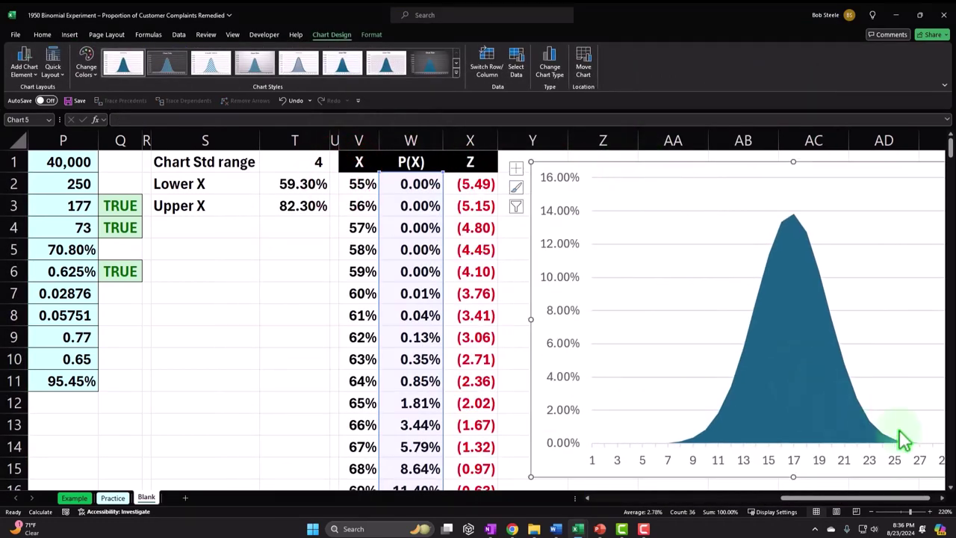
click(943, 497)
click(943, 498)
click(943, 497)
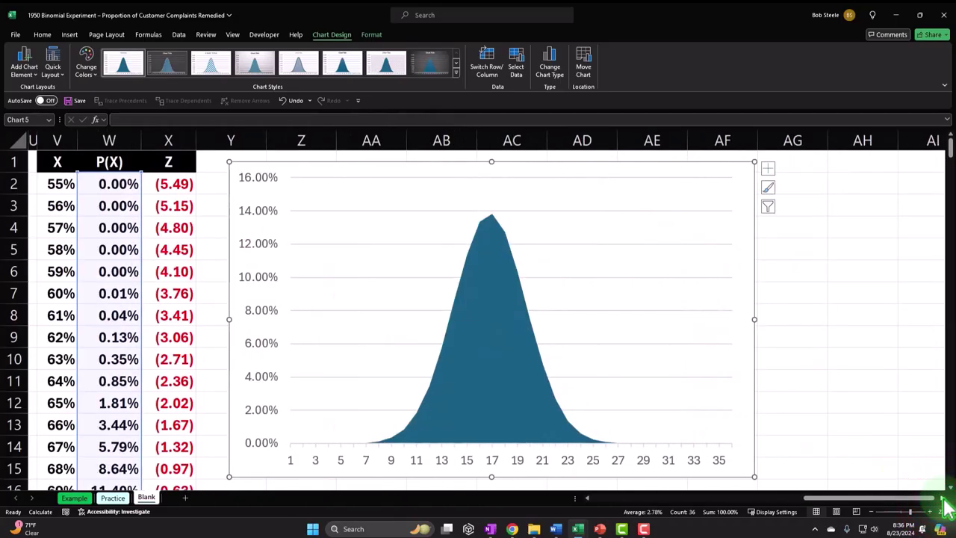
click(587, 497)
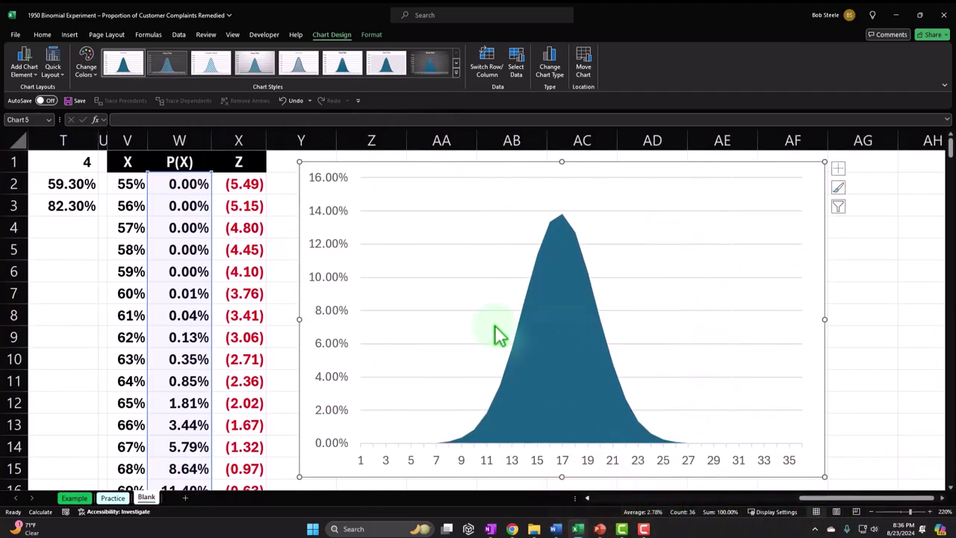
Shrink the area chart and place it near row 1, spanning about columns Z to AE
drag(299, 162, 417, 249)
drag(428, 192, 377, 164)
click(390, 383)
click(391, 380)
Set the area chart's horizontal axis labels to the X values in V2:V37
click(329, 35)
click(517, 61)
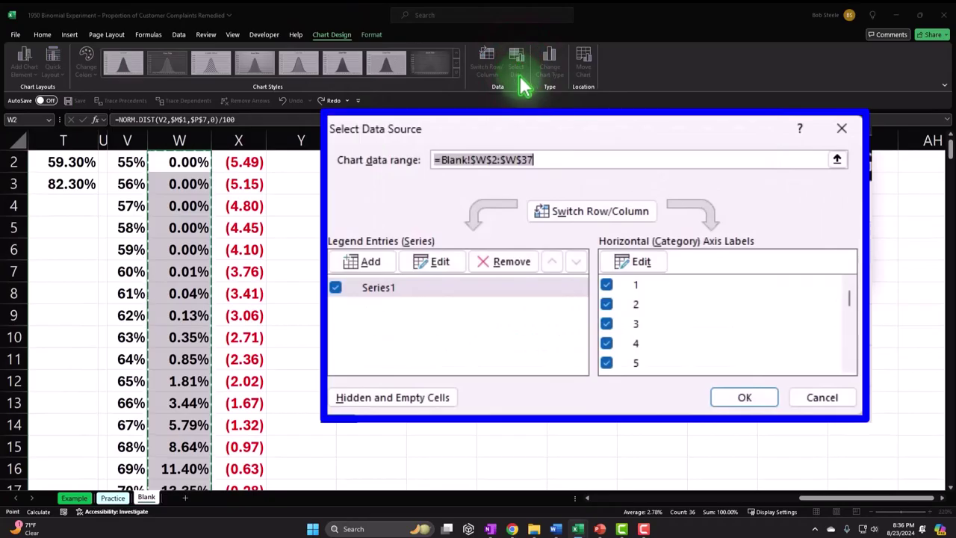
click(739, 191)
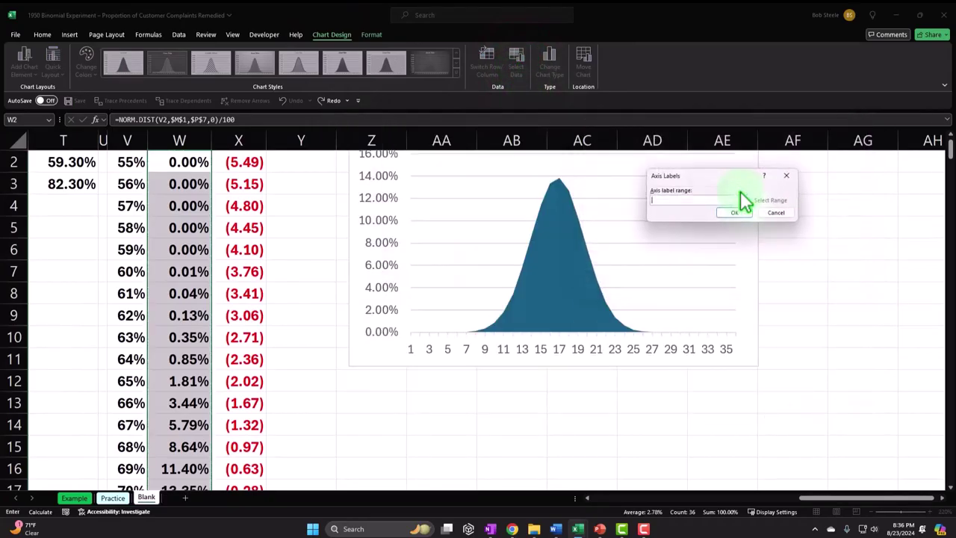
scroll(267, 241, up, 1)
click(127, 183)
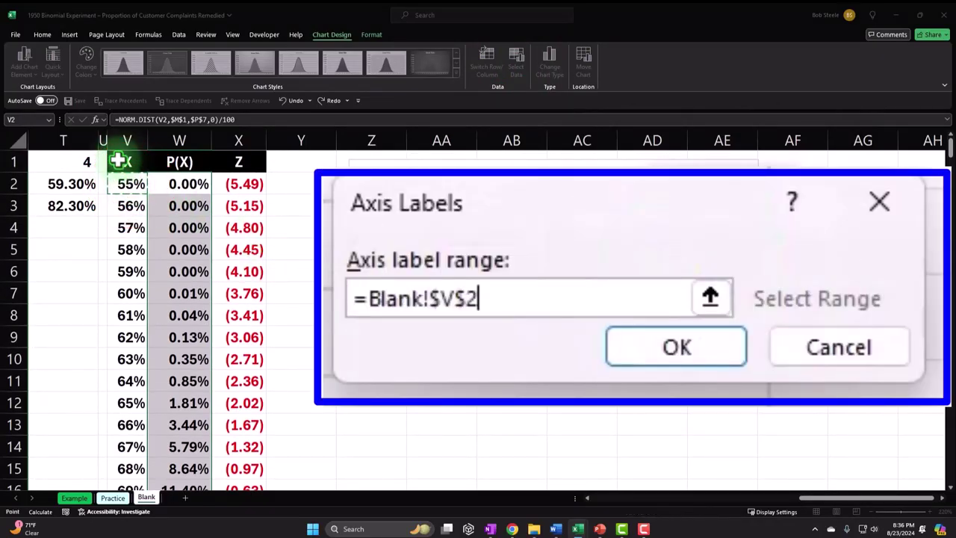
key(ctrl+shift+Down)
scroll(118, 160, up, 7)
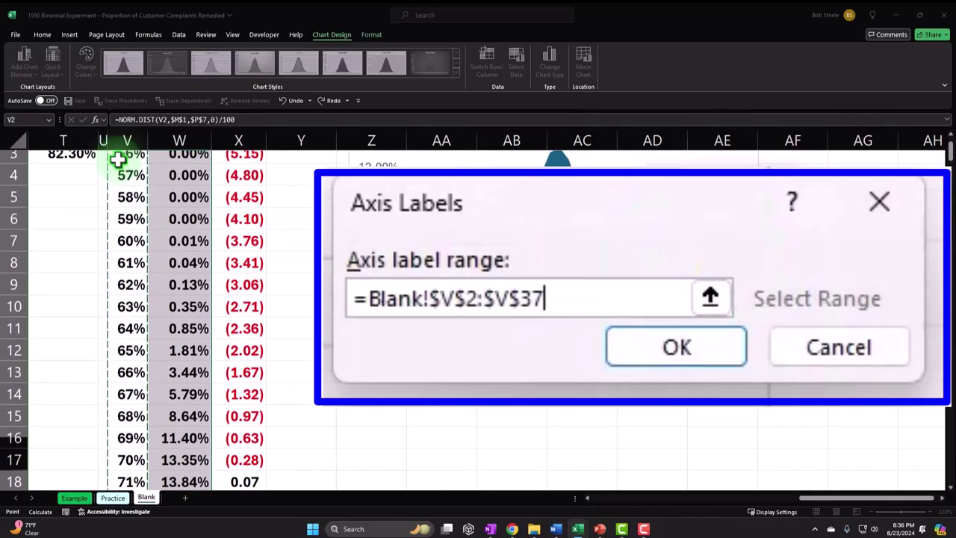
click(709, 297)
click(885, 269)
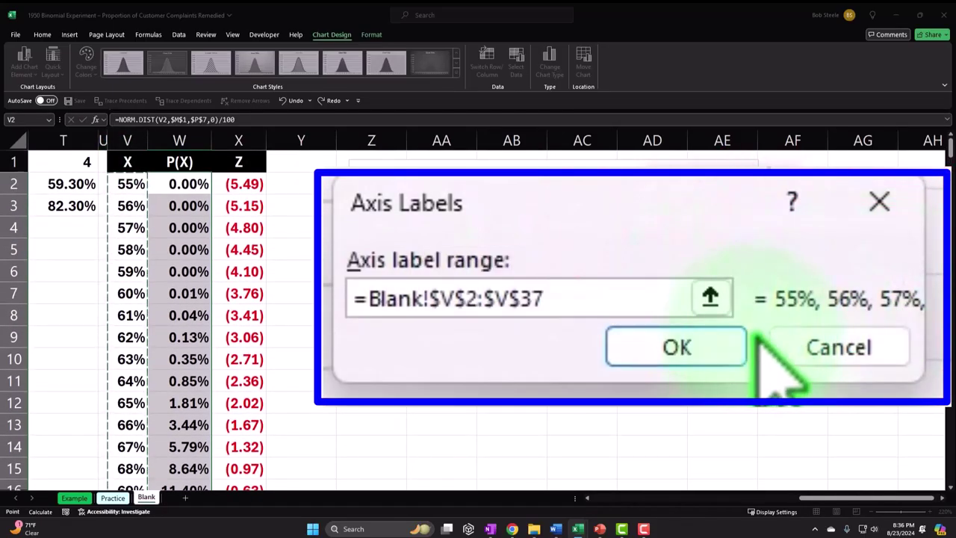
click(676, 347)
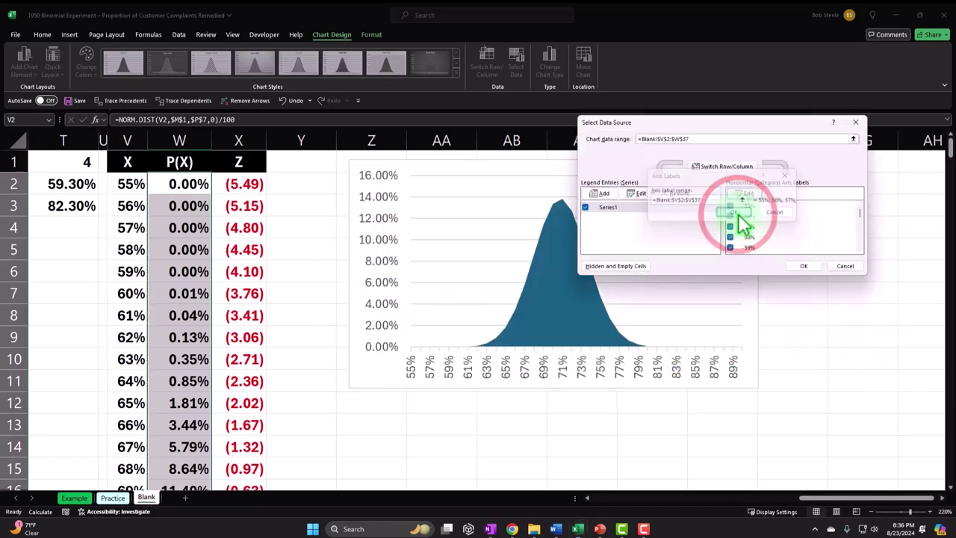
click(739, 400)
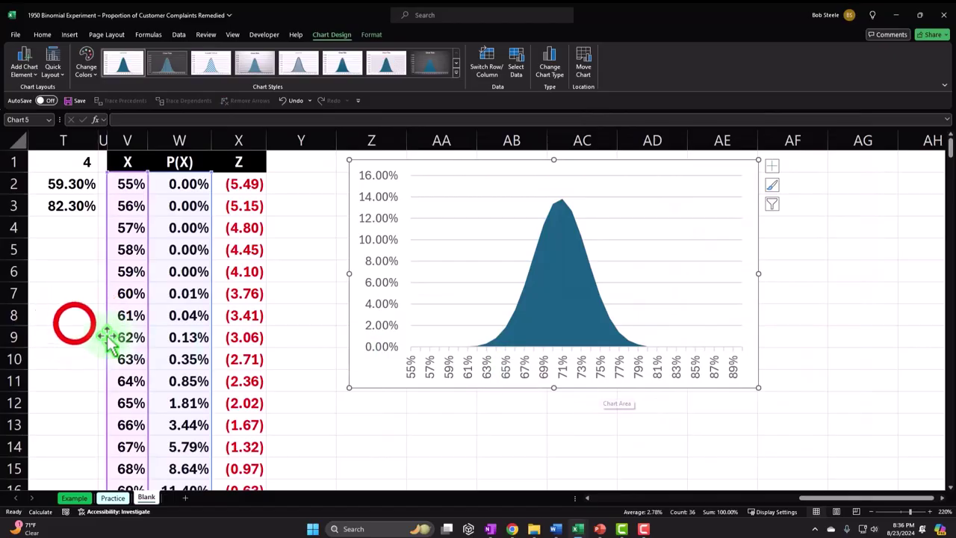
Review the test results and input data in the earlier columns and return to the empty column beside the Z values
click(73, 318)
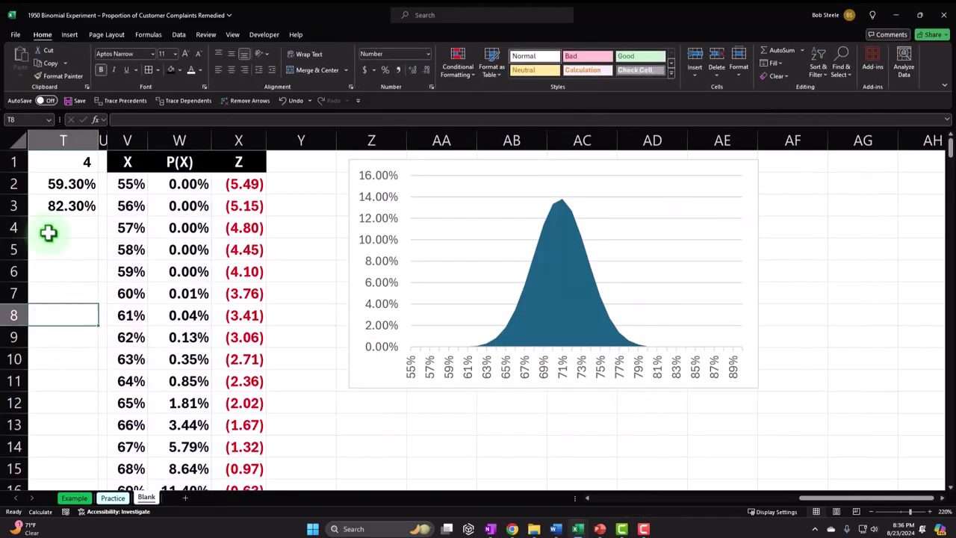
key(Left)
key(Left)
key(Left)
key(Left)
key(Left)
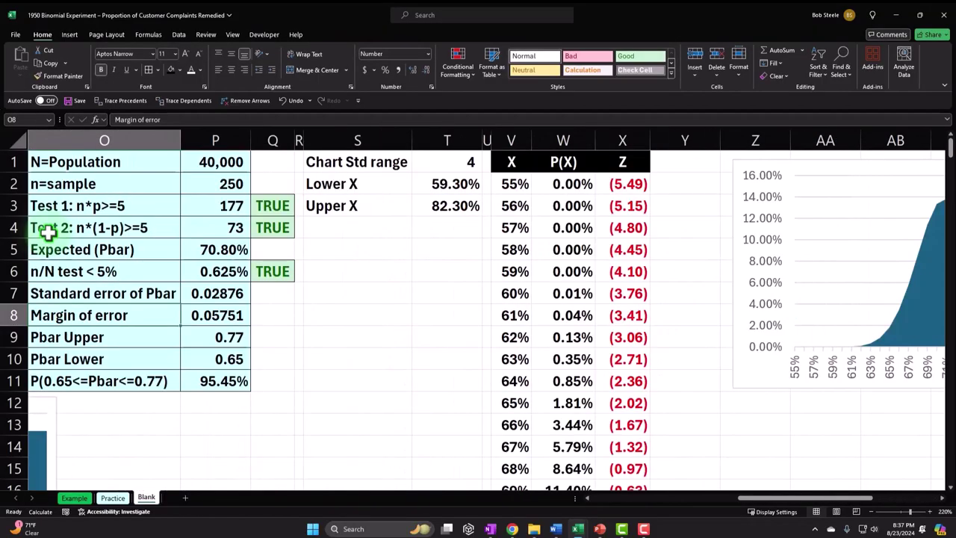
click(689, 169)
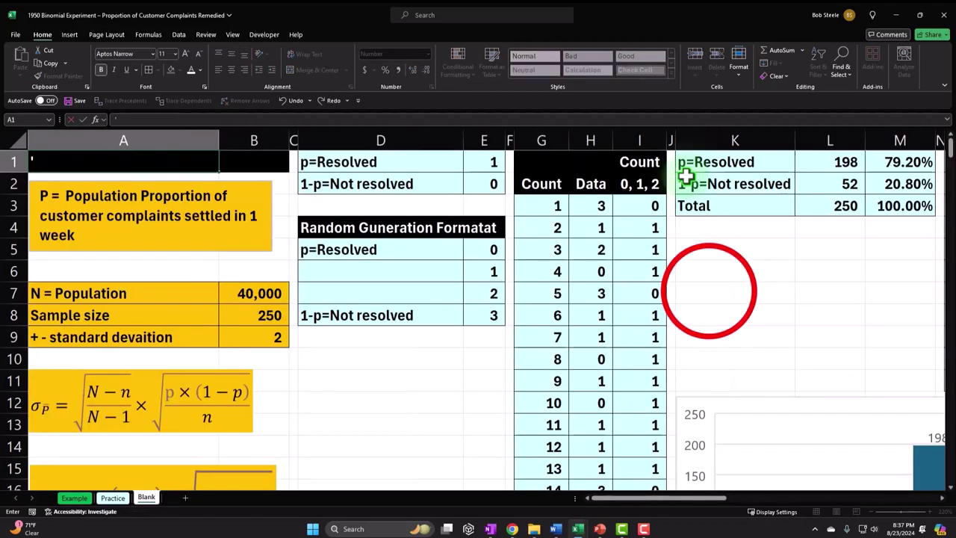
click(705, 289)
drag(689, 508, 837, 508)
click(647, 228)
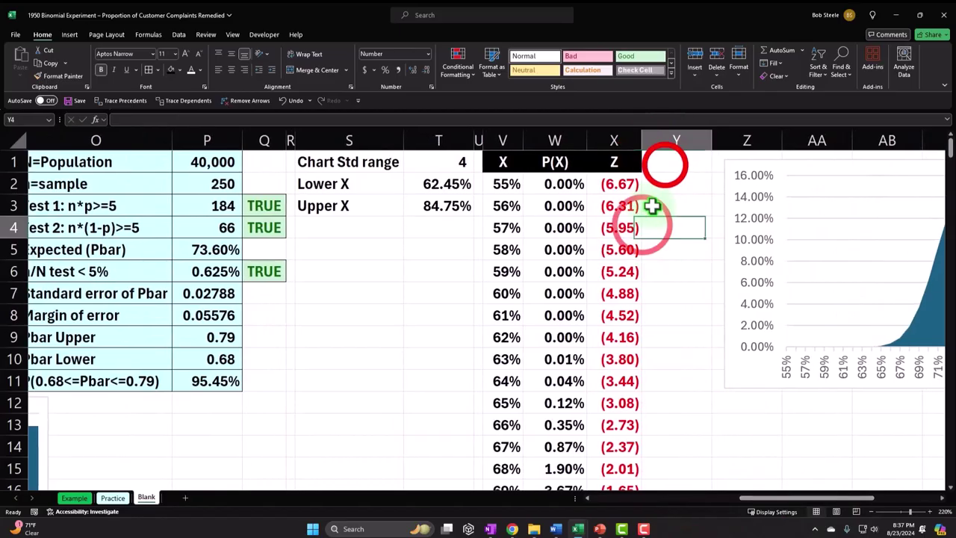
Try to enter the header formula ='-2&"<z<"&2 in cell Y1 beside the Z header
click(665, 165)
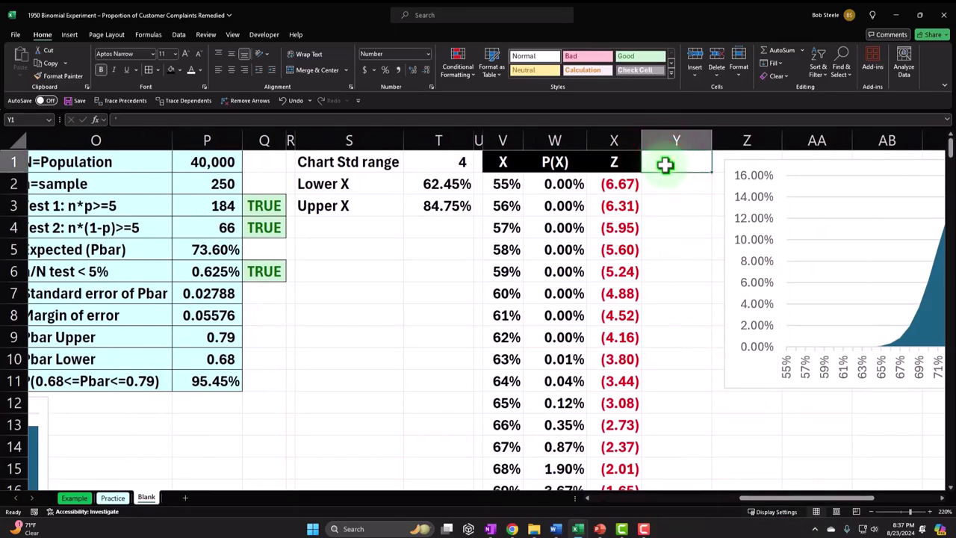
text(=)
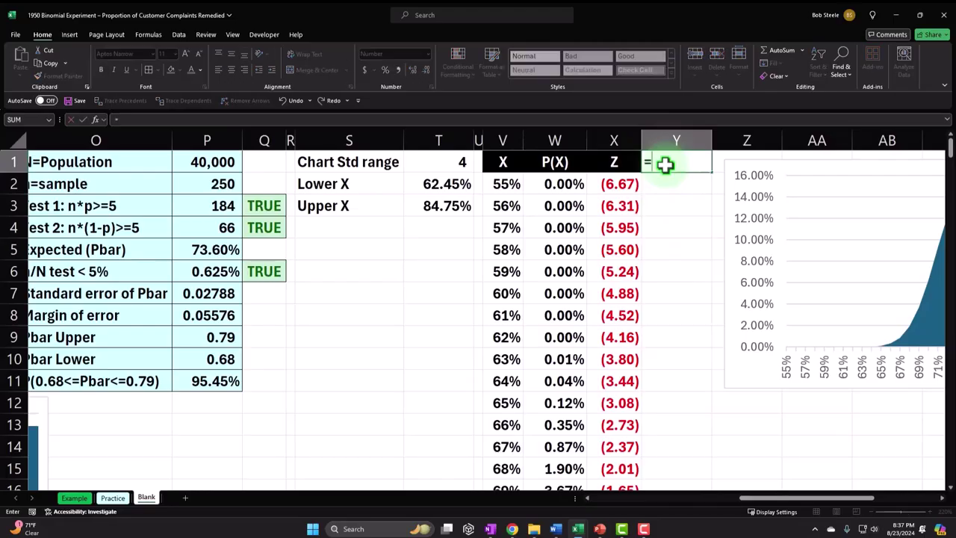
text(')
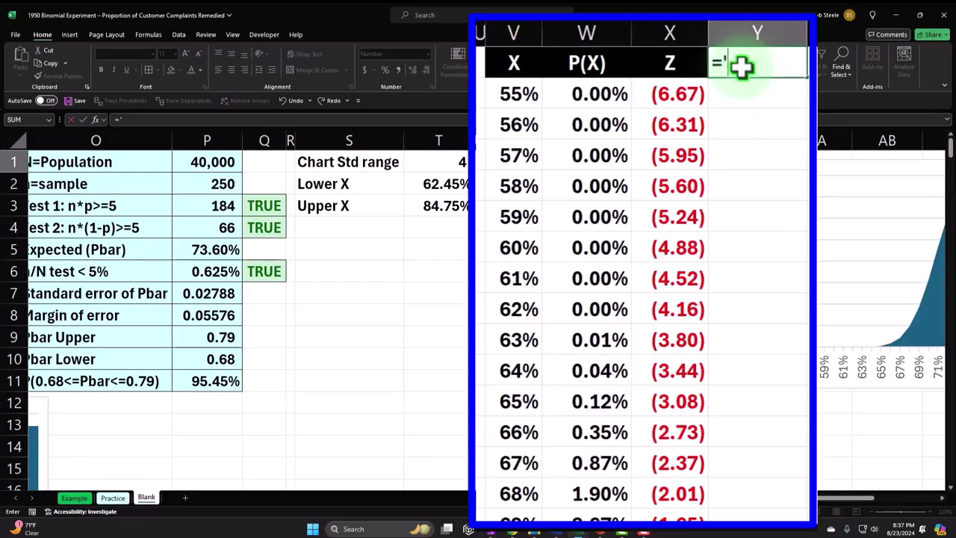
key(BackSpace)
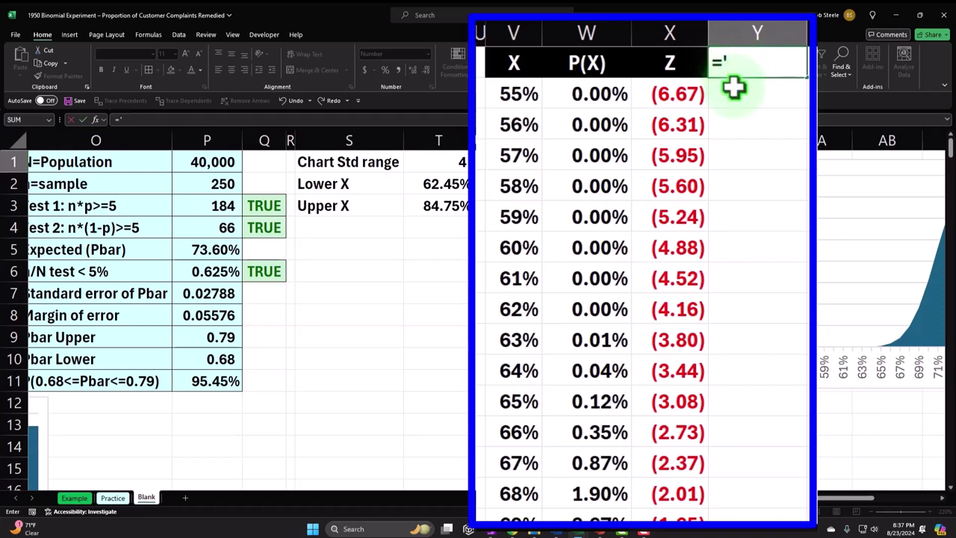
text(-2)
text(&"<)
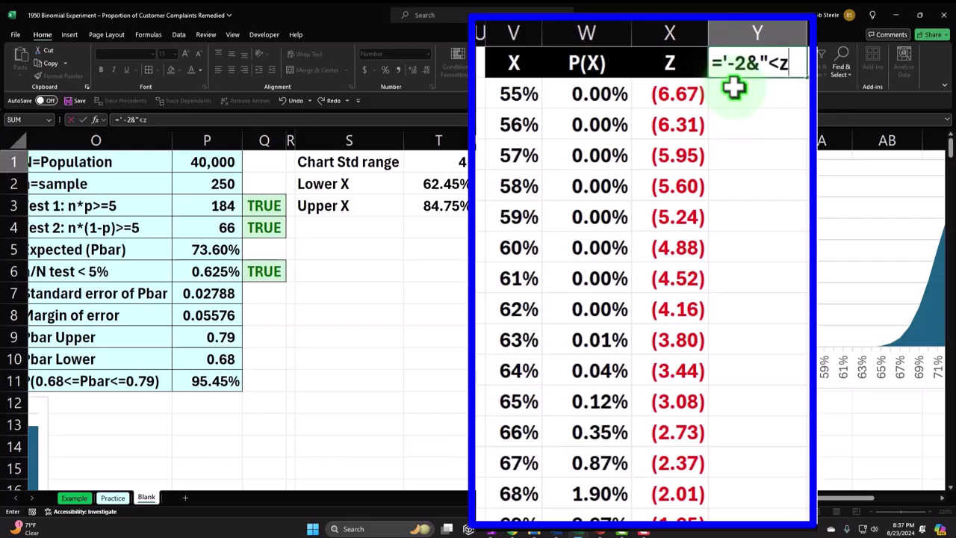
text(z<"&)
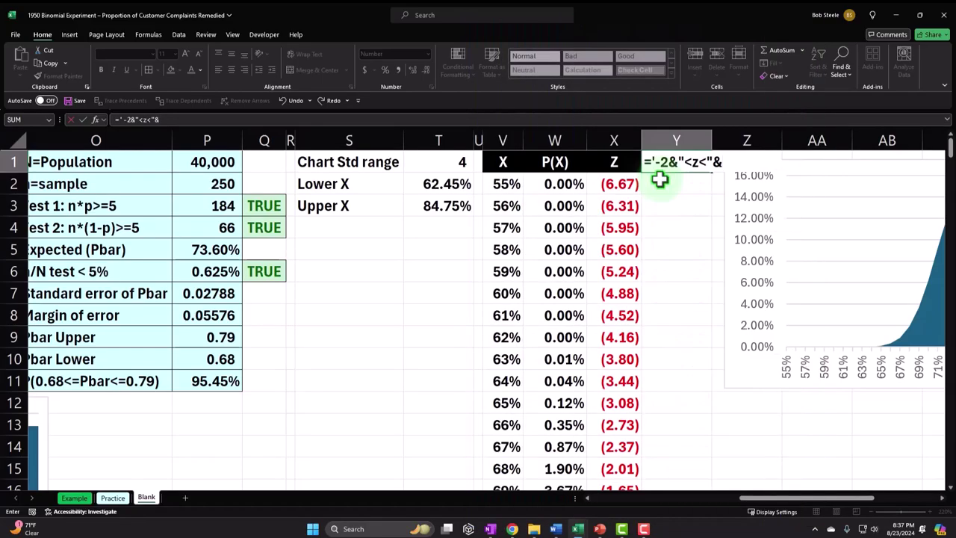
text(2)
key(Return)
key(Return)
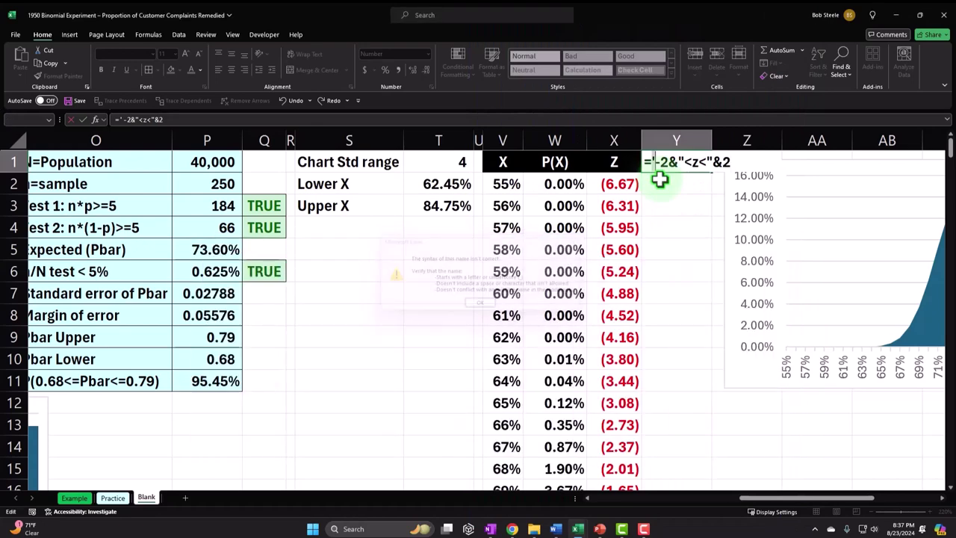
Remove the stray apostrophe so the Y1 header formula reads =-2&"<z<"&2
click(651, 162)
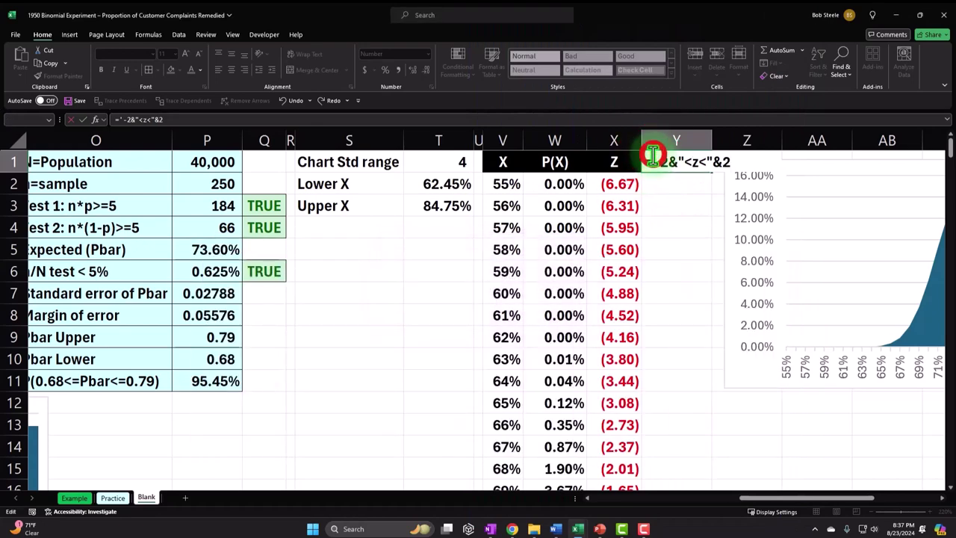
key(BackSpace)
key(BackSpace)
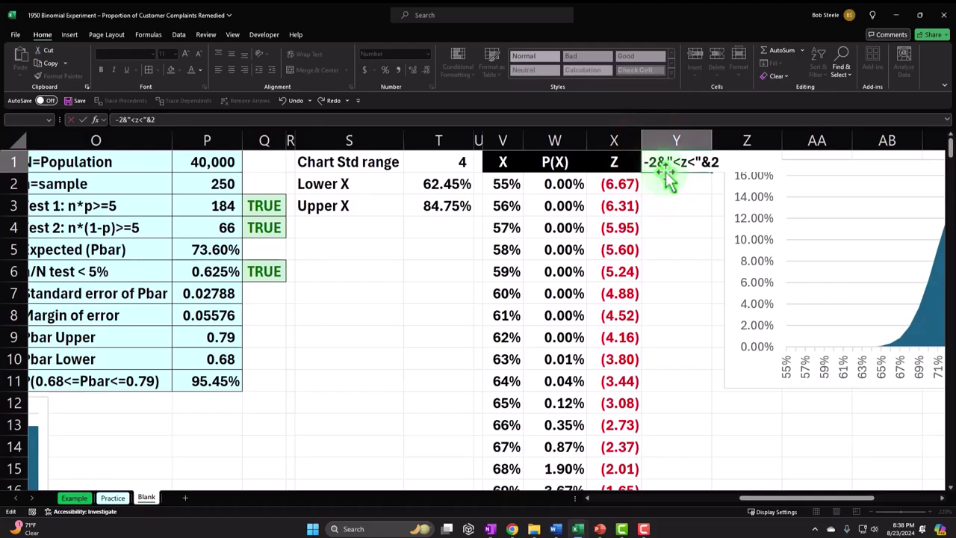
text(=)
key(Return)
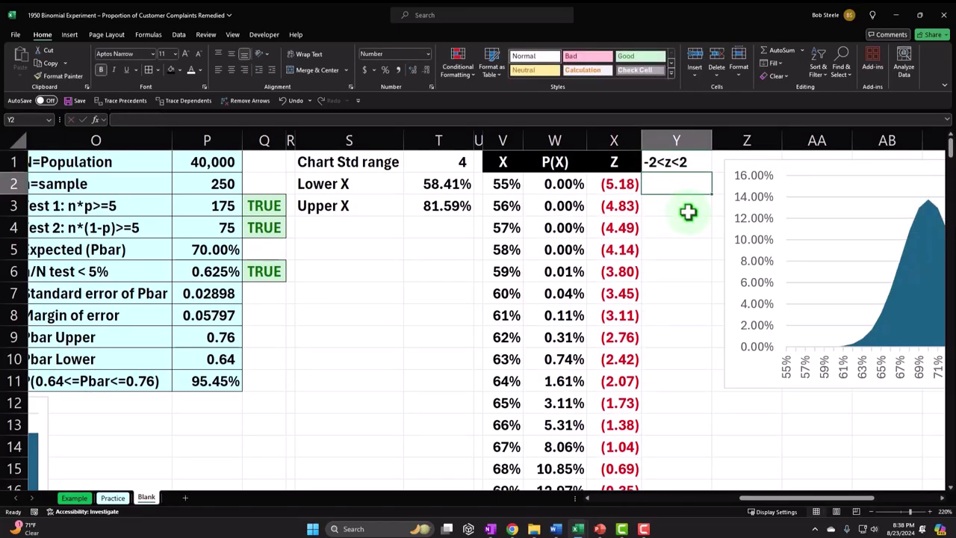
Copy the black header formatting of the Z heading in X1 onto the heading in Y1
click(631, 162)
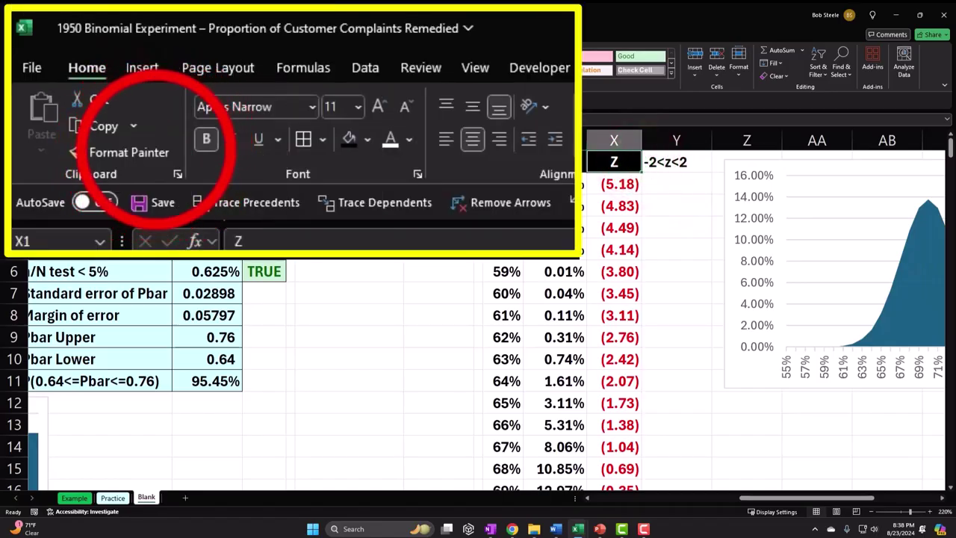
click(130, 121)
key(Right)
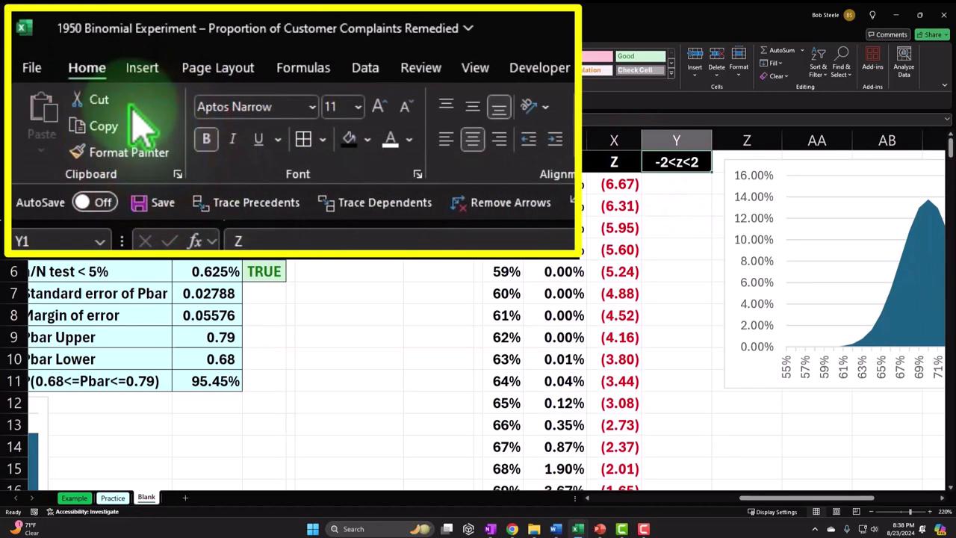
Begin an IF formula in Y2 with the logical test AND(X2>-2,X2<2)
click(677, 183)
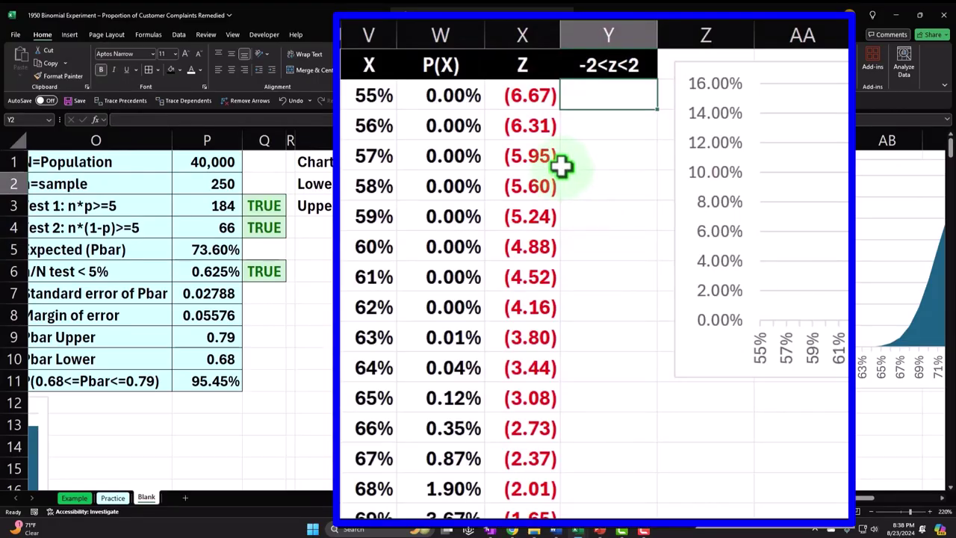
text(=)
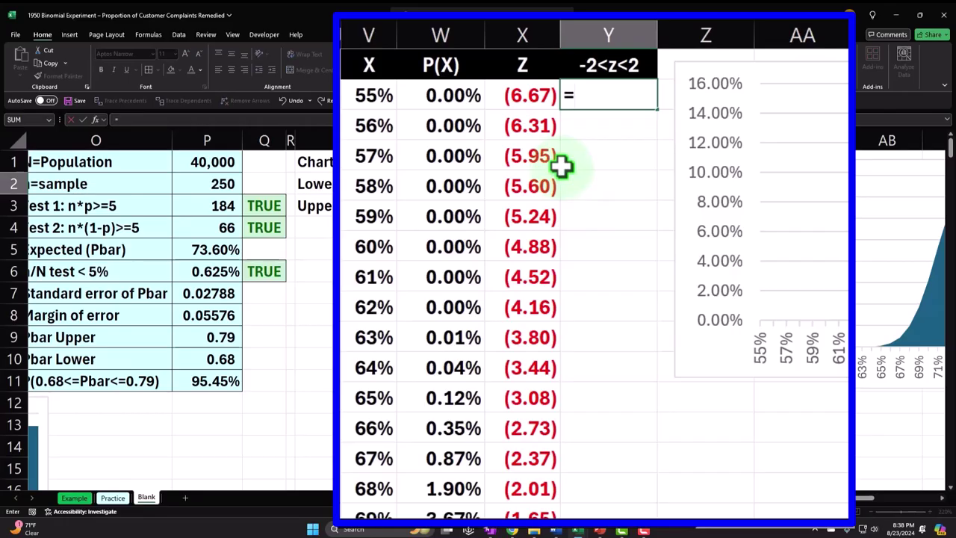
text(if)
key(Tab)
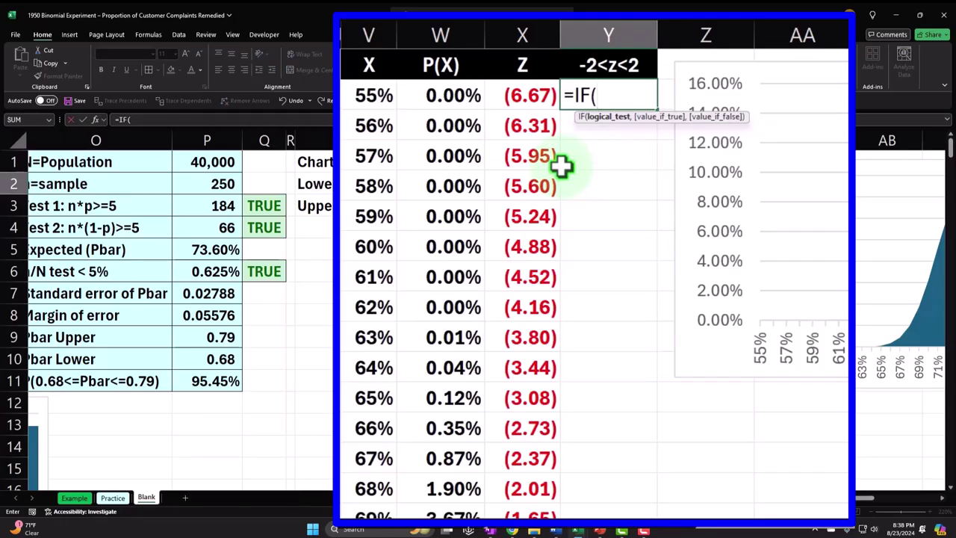
text(and)
key(Tab)
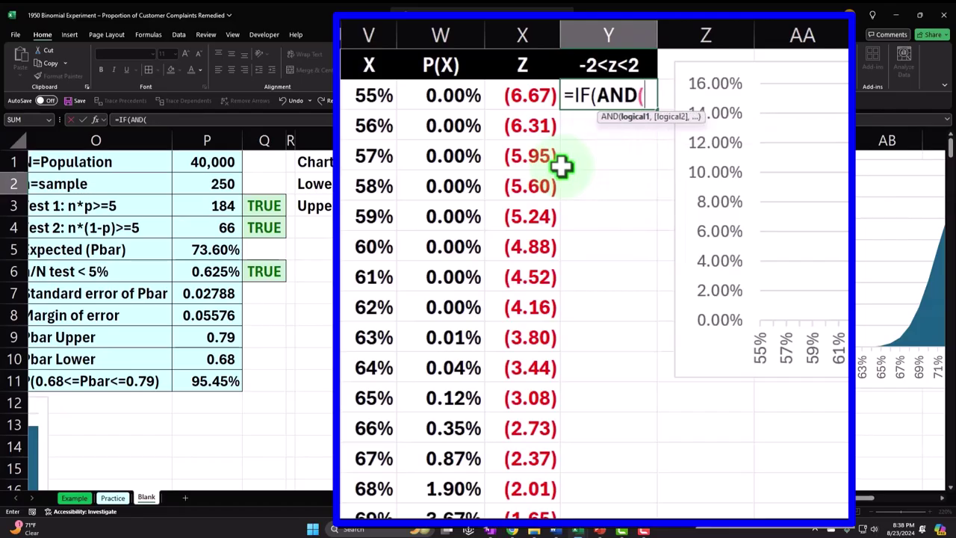
click(528, 95)
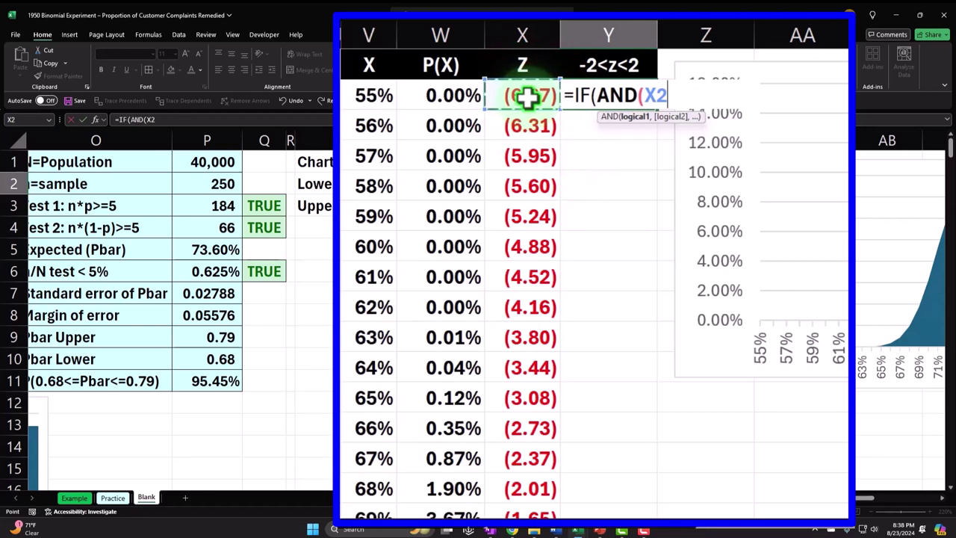
text(>)
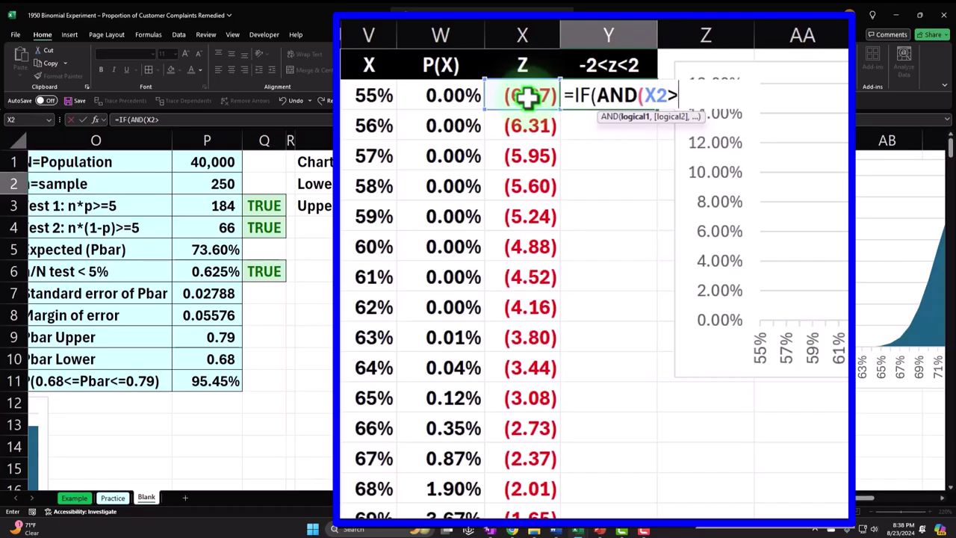
text(-2,)
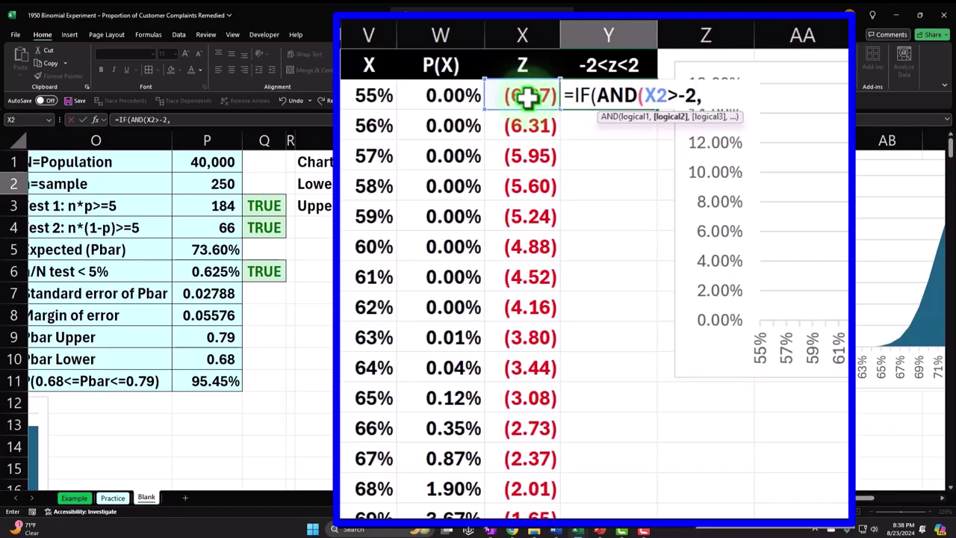
click(525, 88)
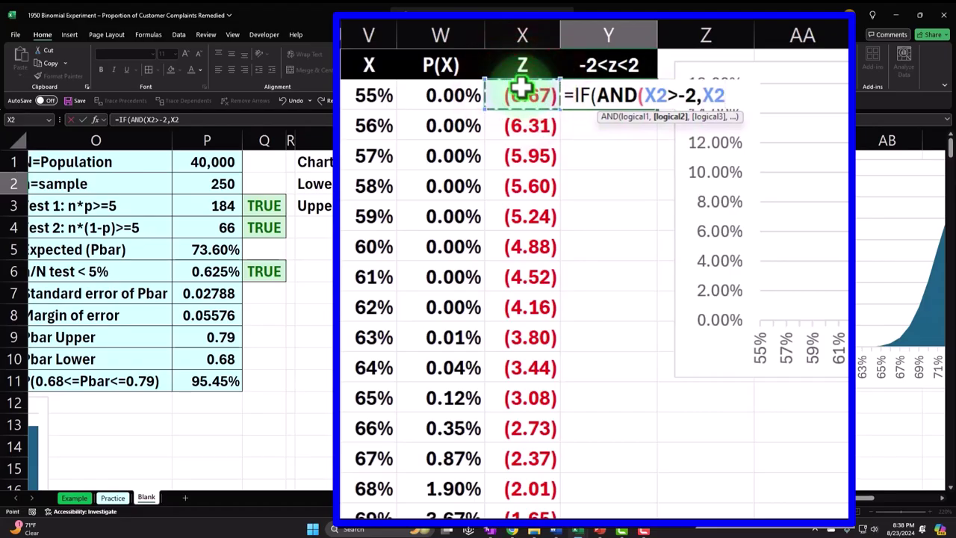
text(<)
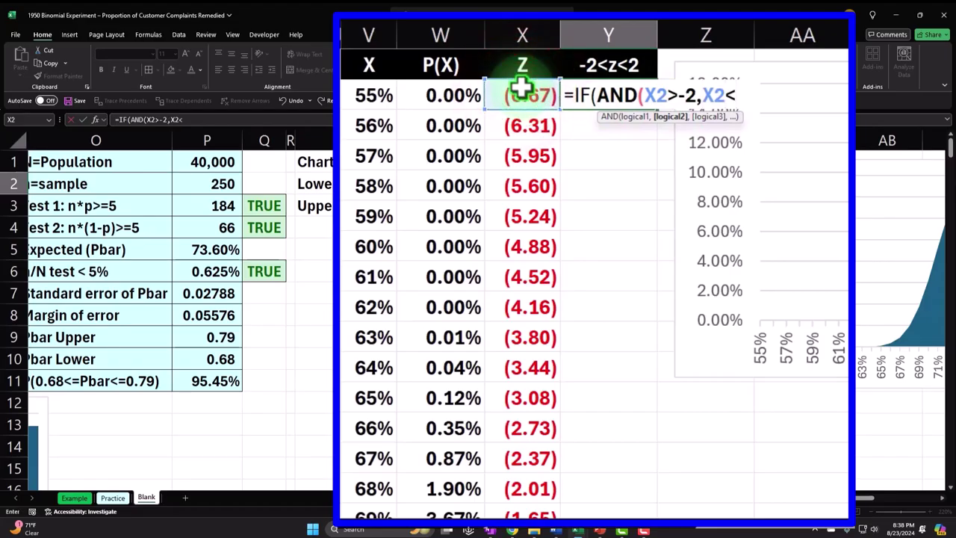
text(2))
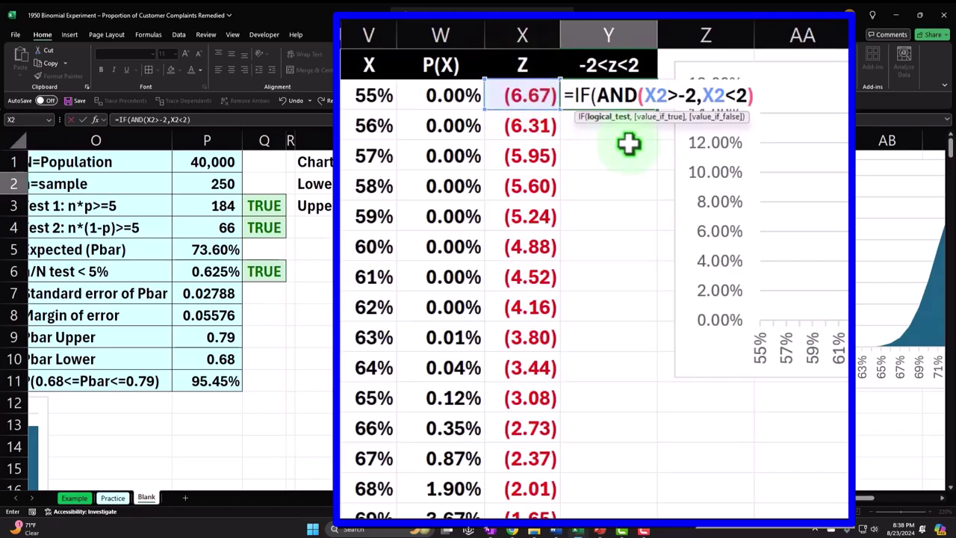
Complete the Y2 formula so it returns W2 when true and " " when false
text(,)
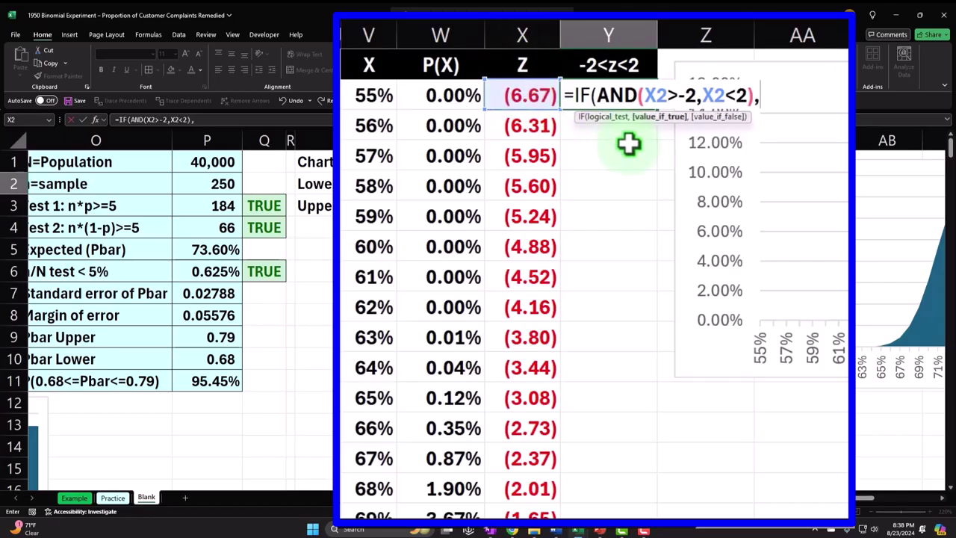
click(459, 95)
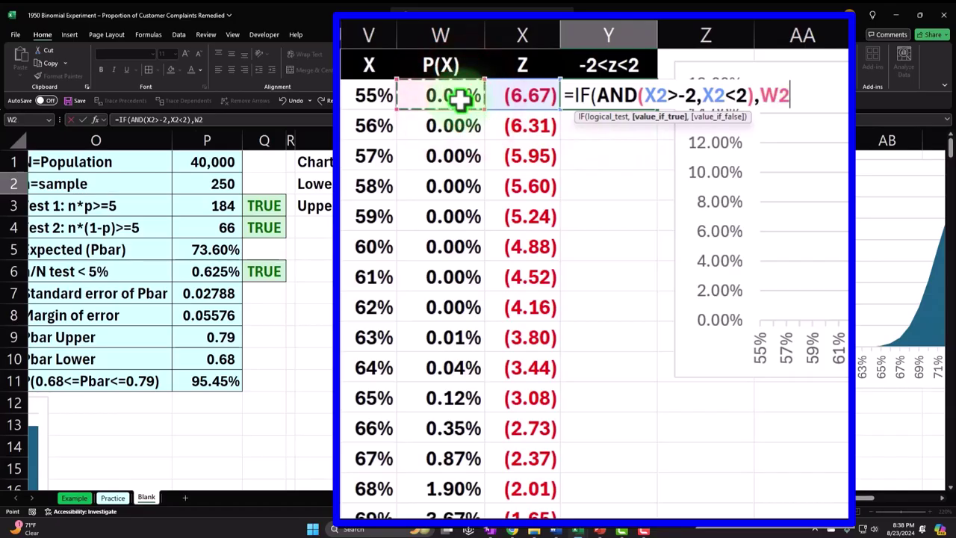
text(,)
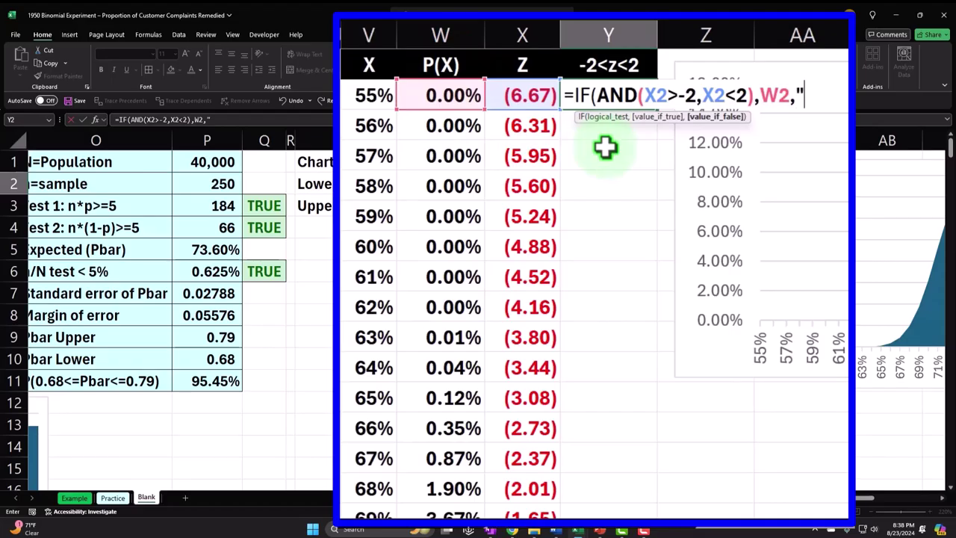
text(" "))
click(607, 98)
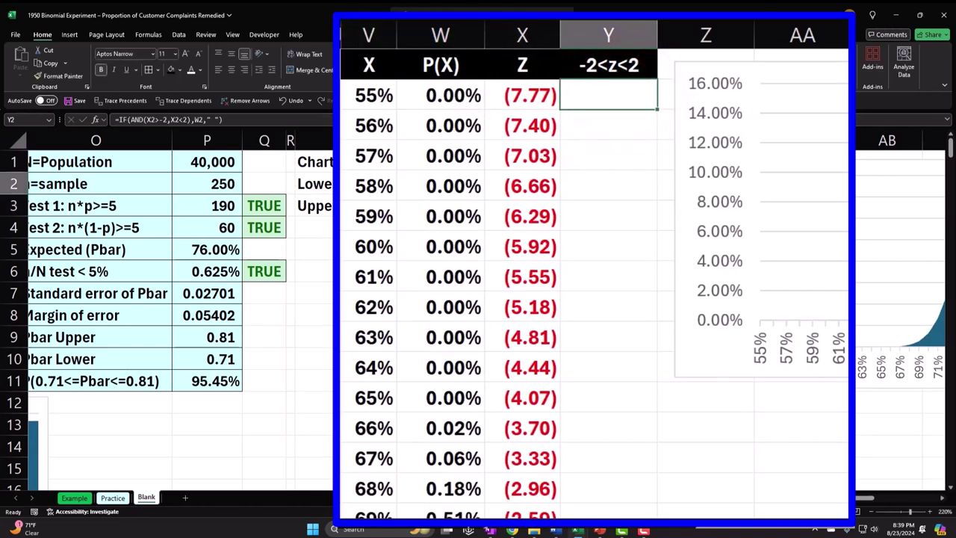
Fill the Y2 formula down the whole -2<z<2 column and check the filled rows
double_click(710, 193)
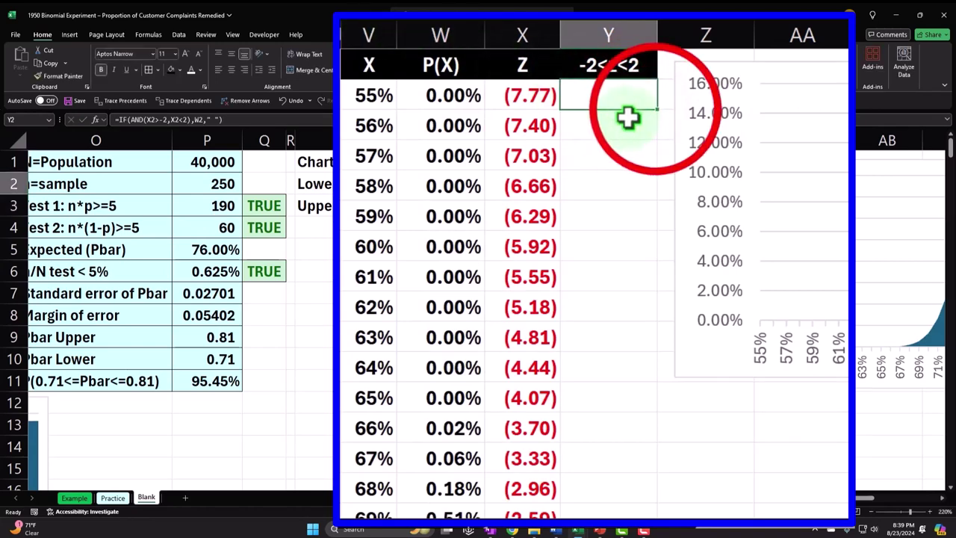
scroll(717, 217, down, 7)
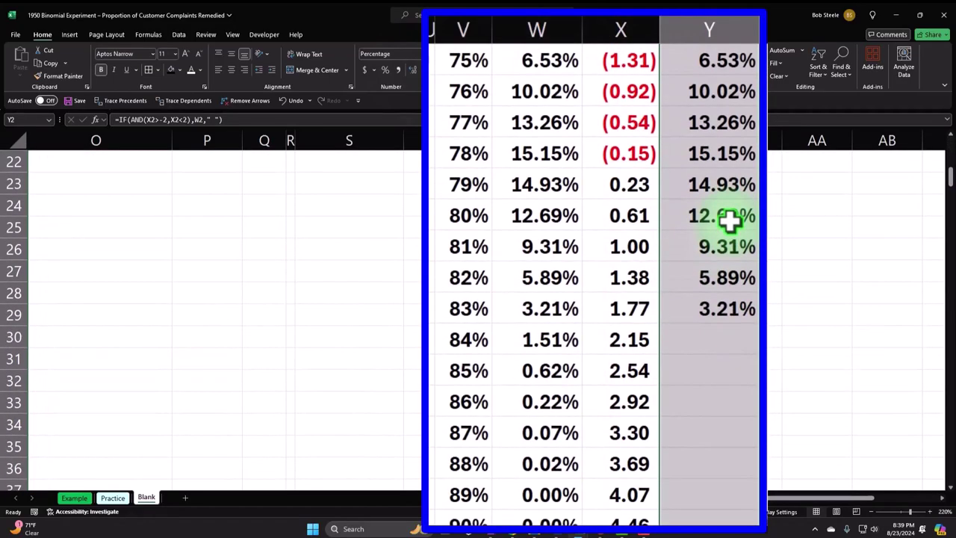
scroll(730, 219, up, 1)
scroll(730, 220, up, 4)
scroll(822, 336, up, 2)
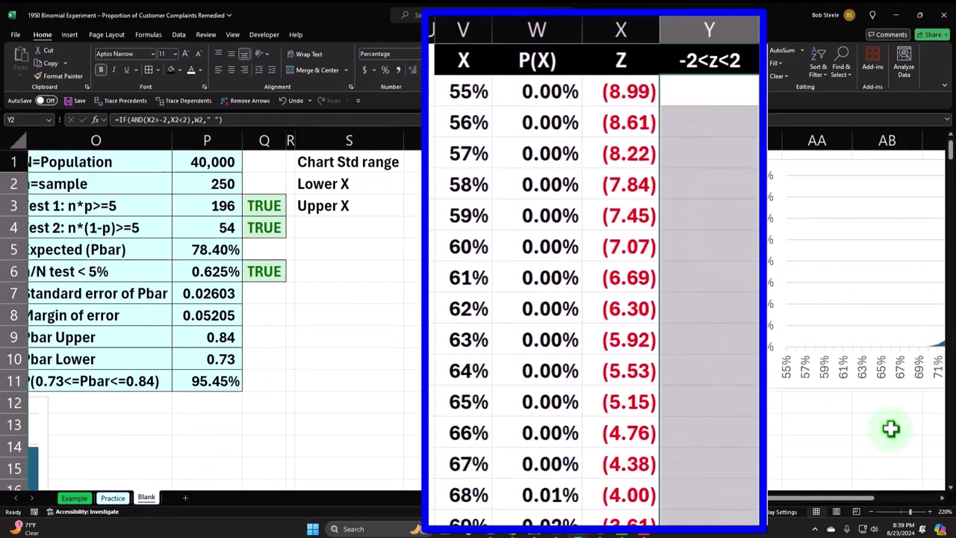
Add a new data series to the bell curve chart, taking its name from the -2<z<2 heading in Y1
click(941, 498)
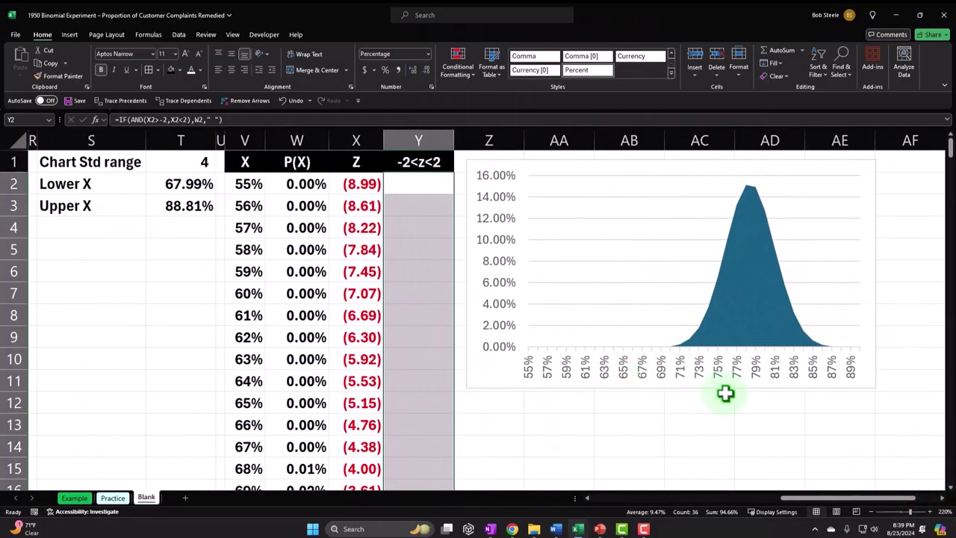
click(488, 377)
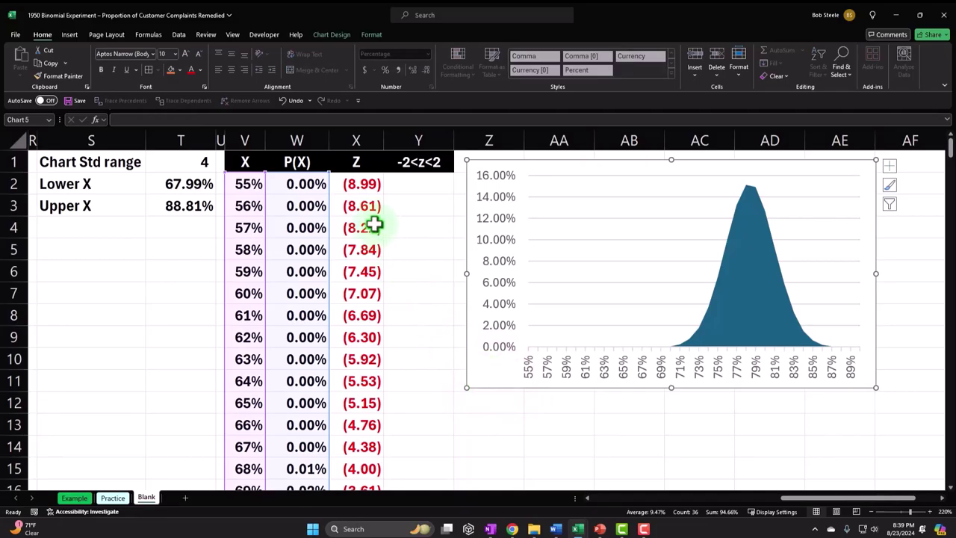
click(334, 36)
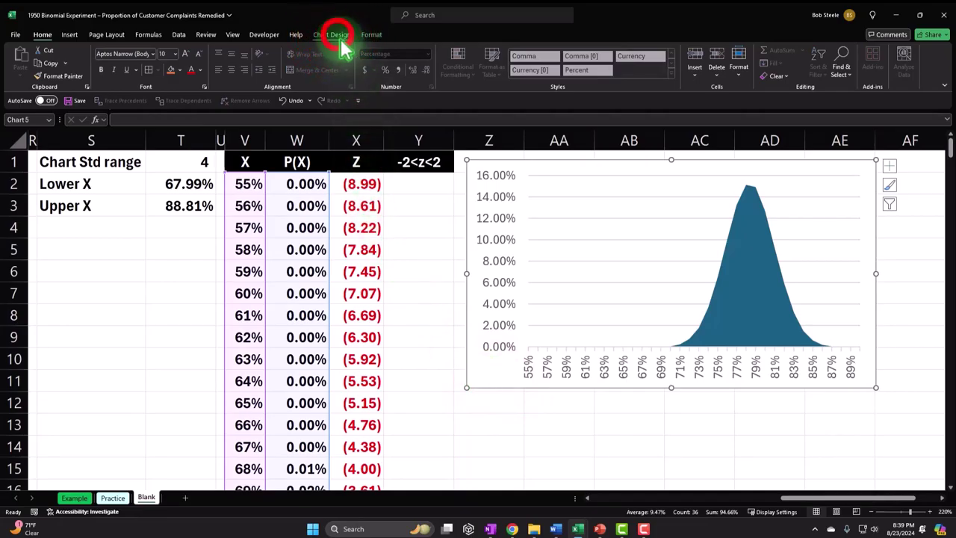
click(514, 64)
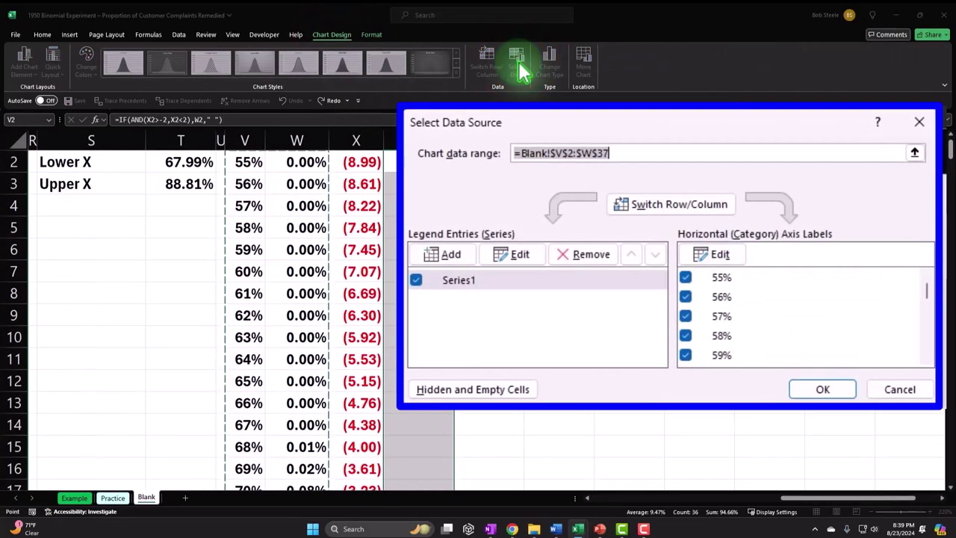
scroll(224, 299, up, 1)
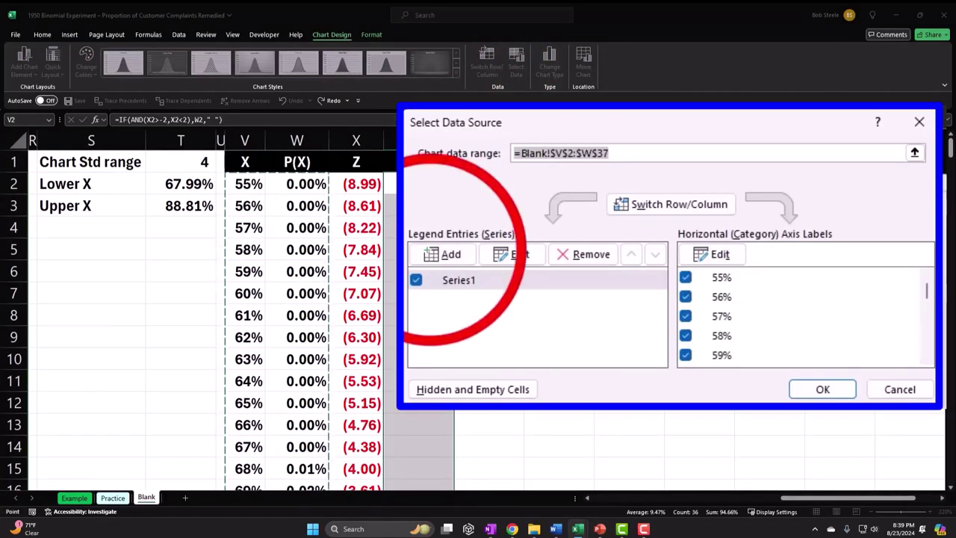
click(442, 254)
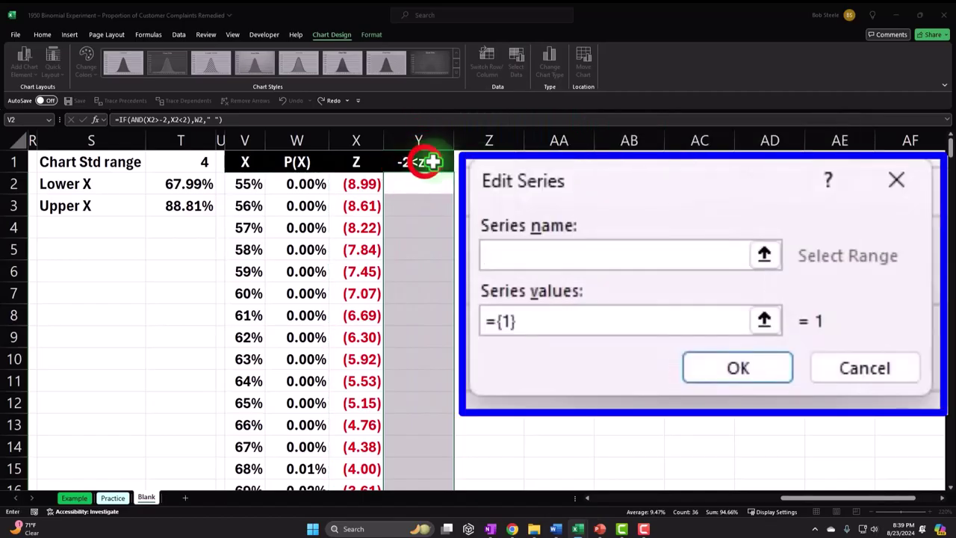
click(426, 163)
Set the new series' values to Y2:Y37 and apply the chart data changes
click(545, 317)
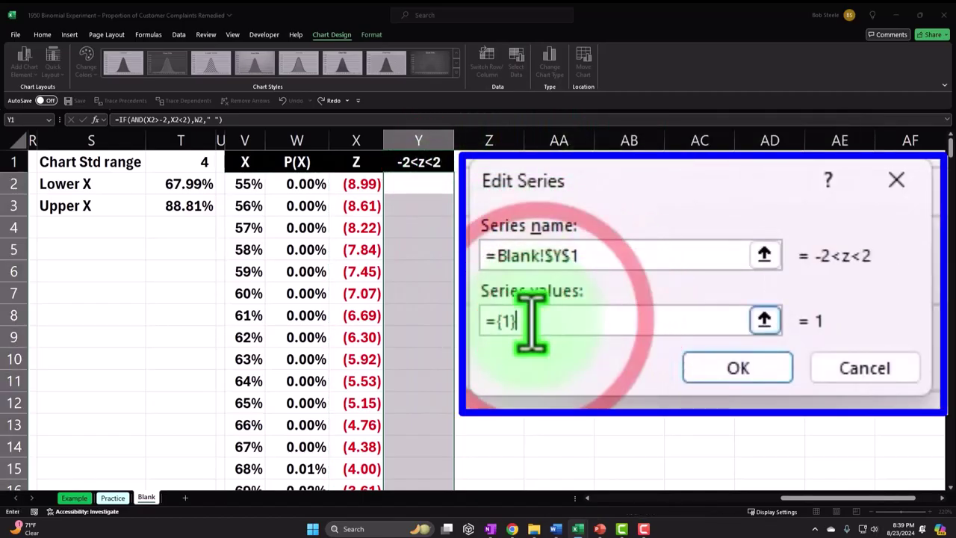
key(BackSpace)
key(BackSpace)
key(BackSpace)
key(BackSpace)
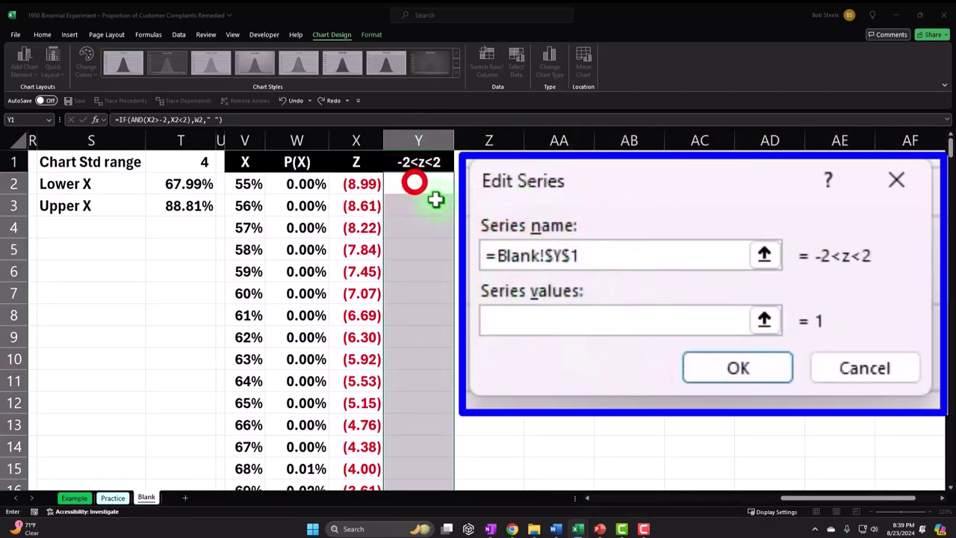
click(414, 183)
key(ctrl+shift+Down)
scroll(411, 163, up, 7)
click(764, 320)
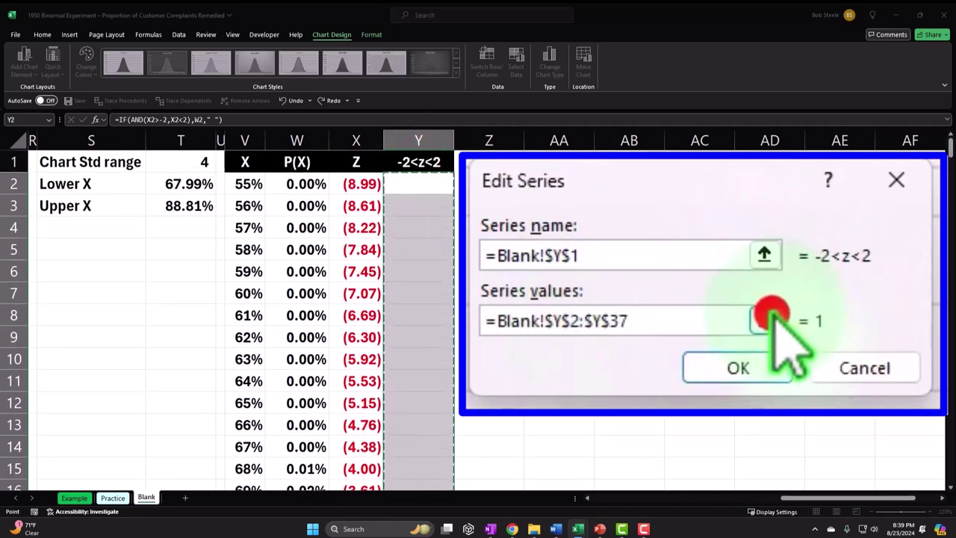
click(906, 230)
click(740, 223)
click(808, 267)
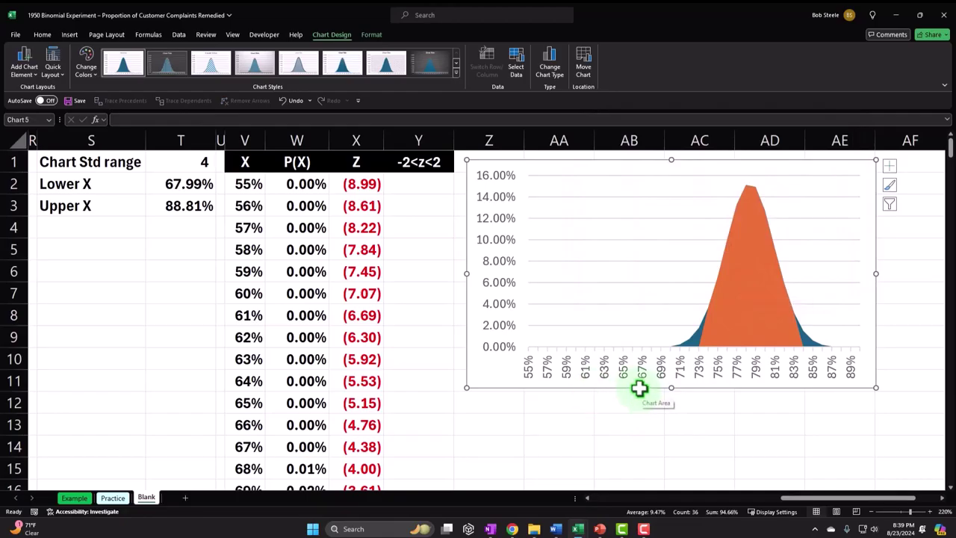
Plot the orange -2<z<2 series on the secondary axis
double_click(747, 260)
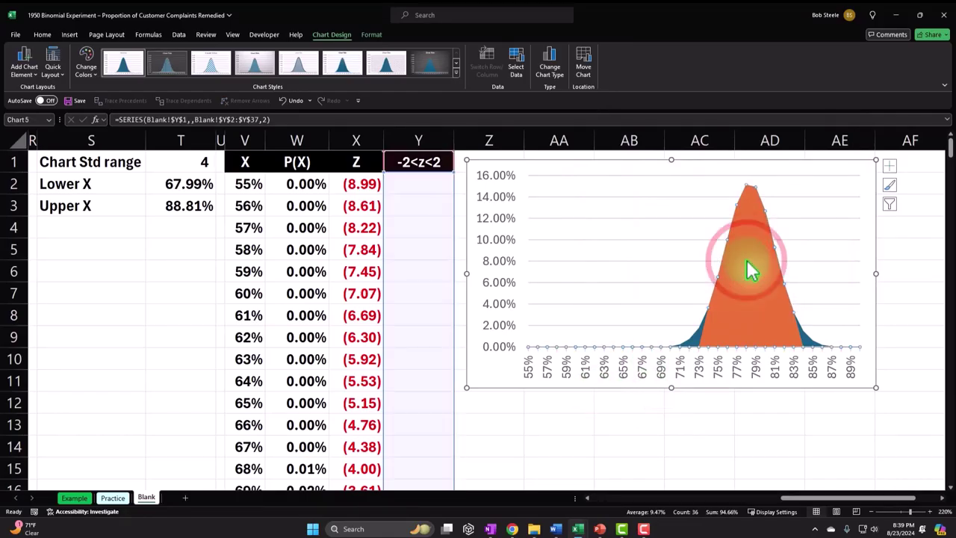
click(840, 245)
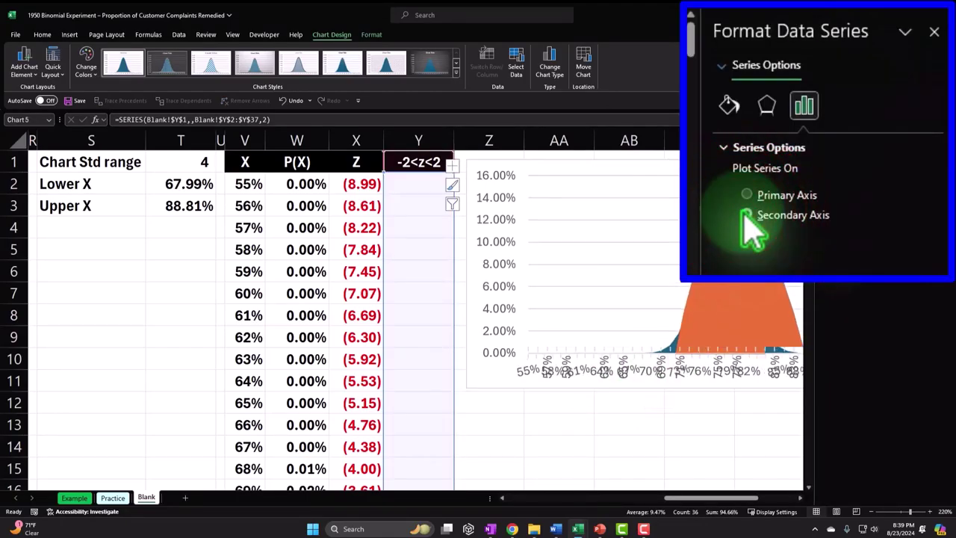
click(945, 149)
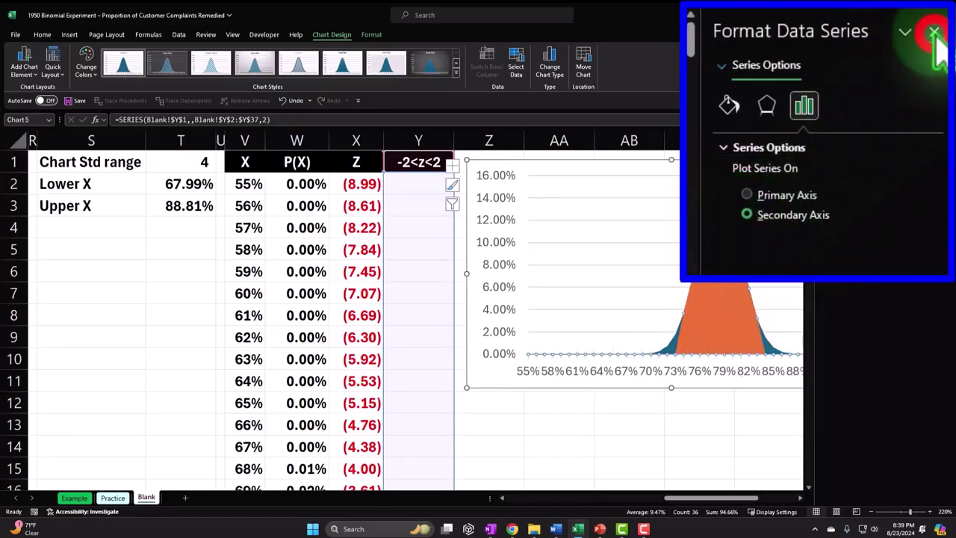
click(869, 218)
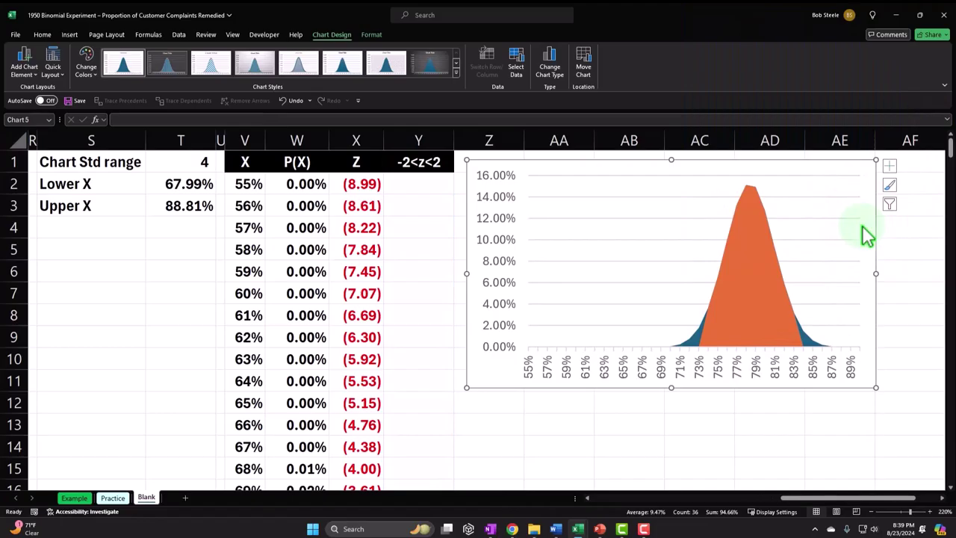
Set the horizontal axis labels of the -2<z<2 series to the Z values in X2:X37
click(505, 375)
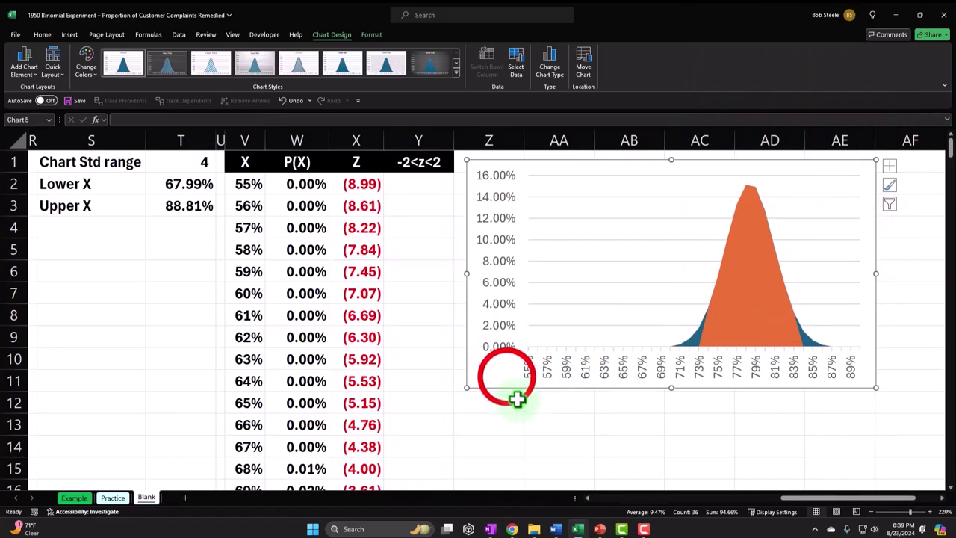
click(515, 67)
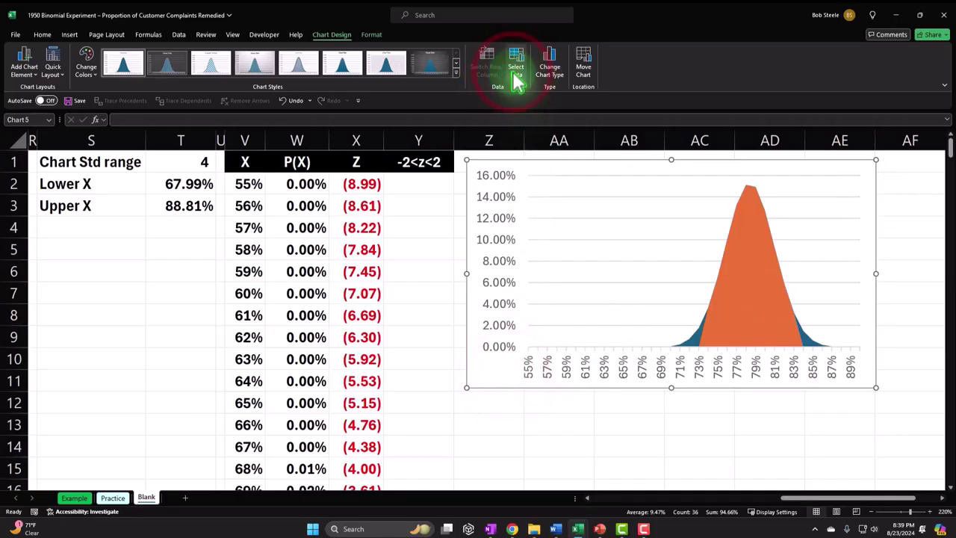
click(603, 221)
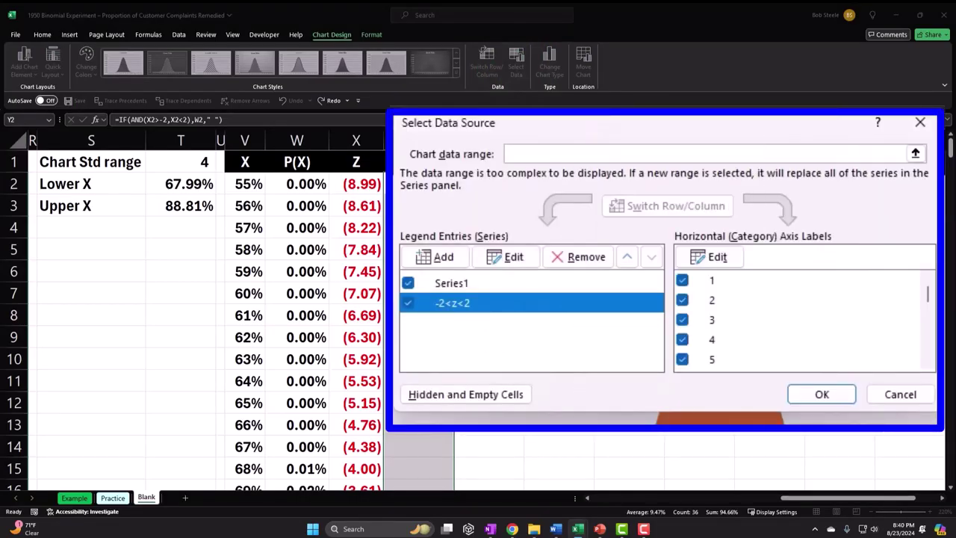
click(737, 192)
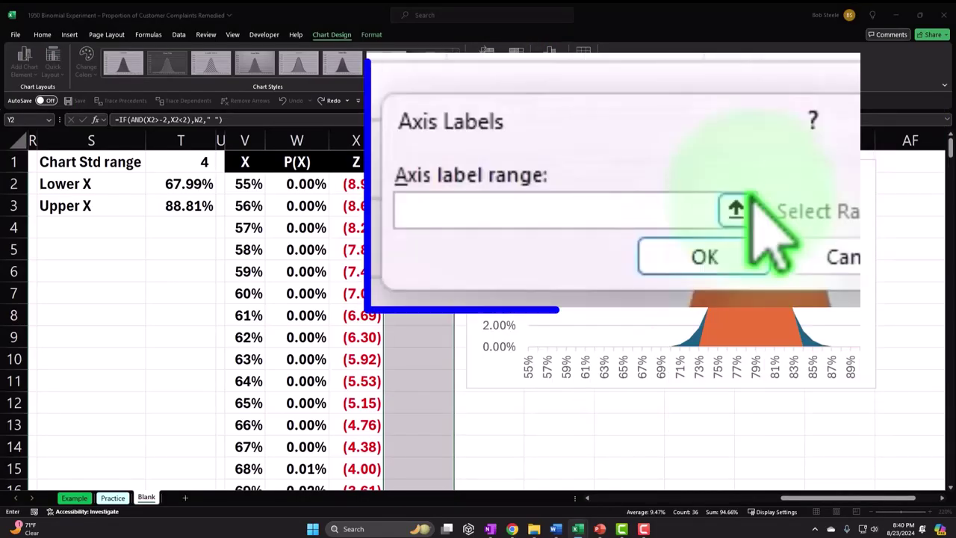
click(359, 183)
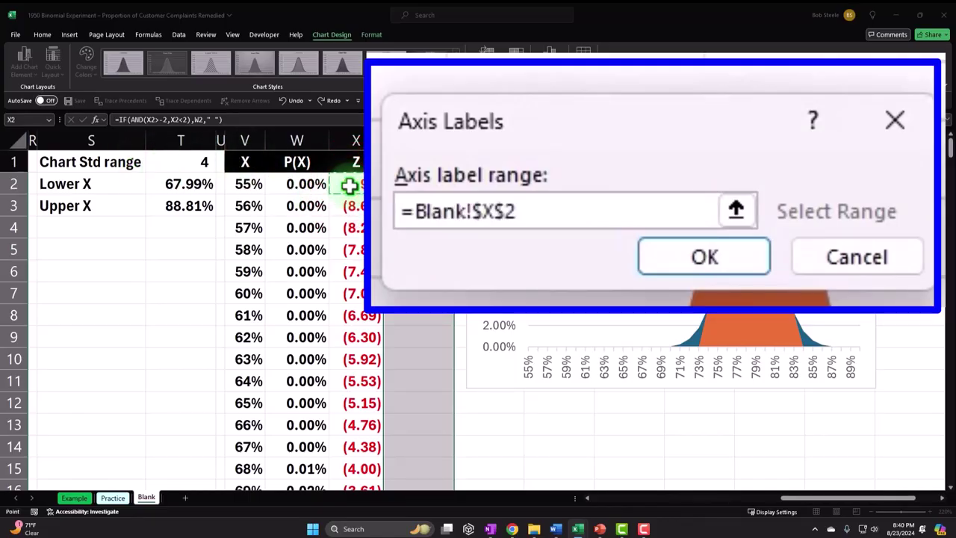
key(ctrl+shift+Down)
scroll(350, 186, up, 7)
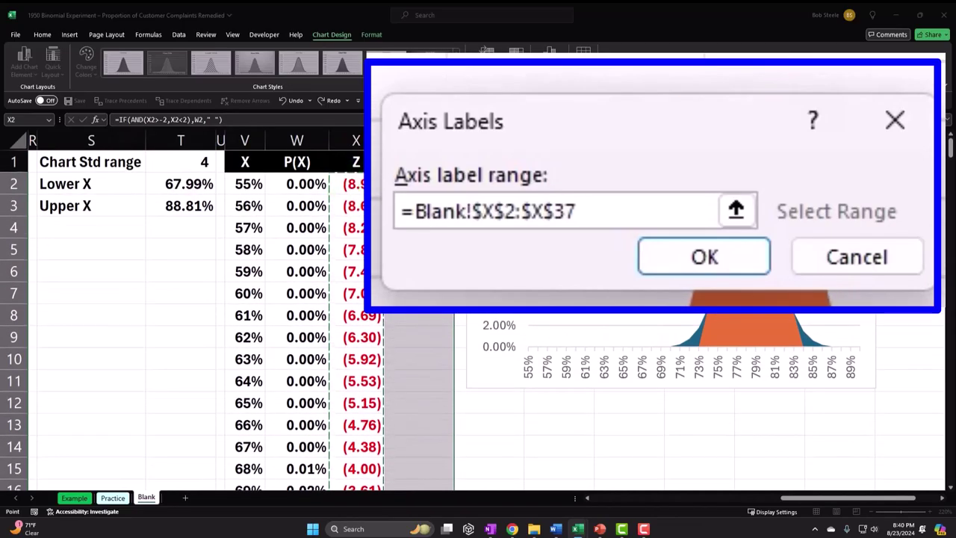
click(736, 211)
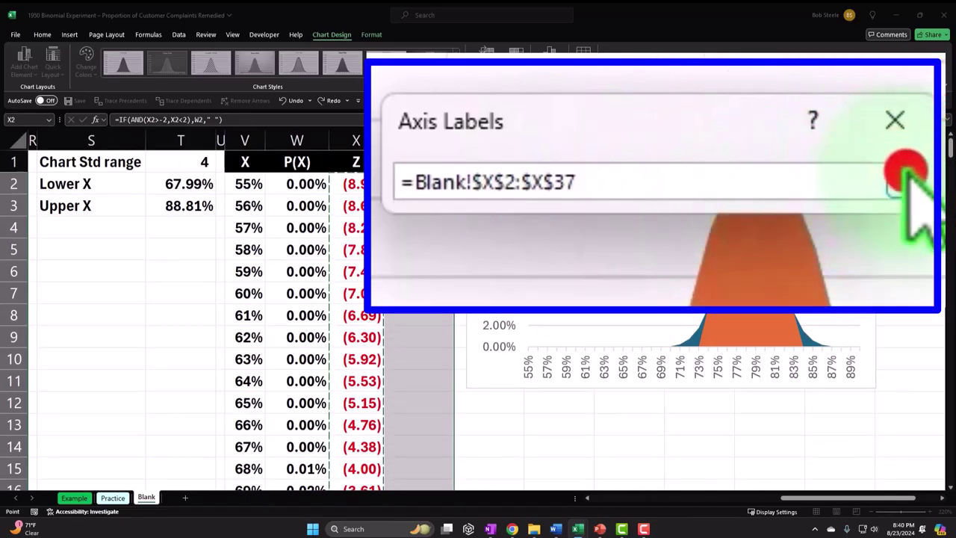
click(747, 273)
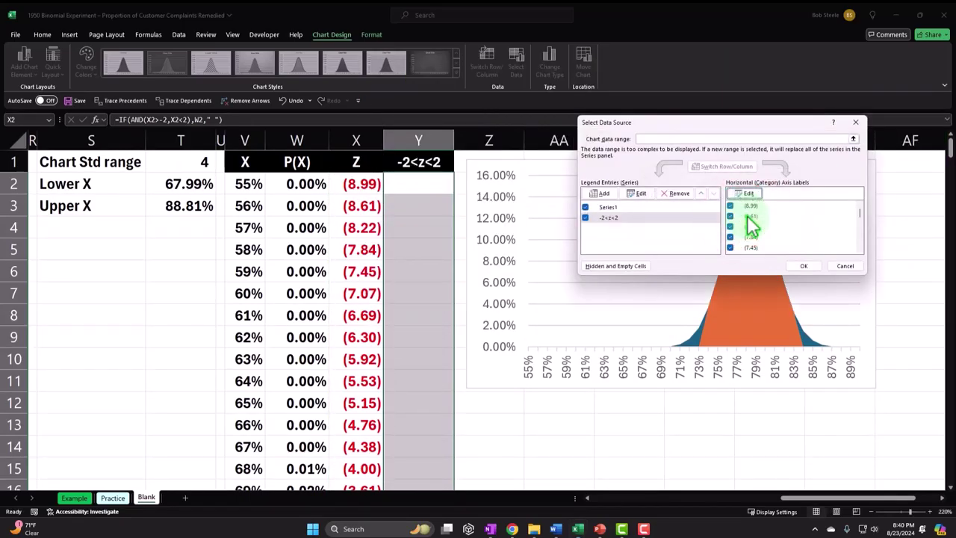
click(804, 266)
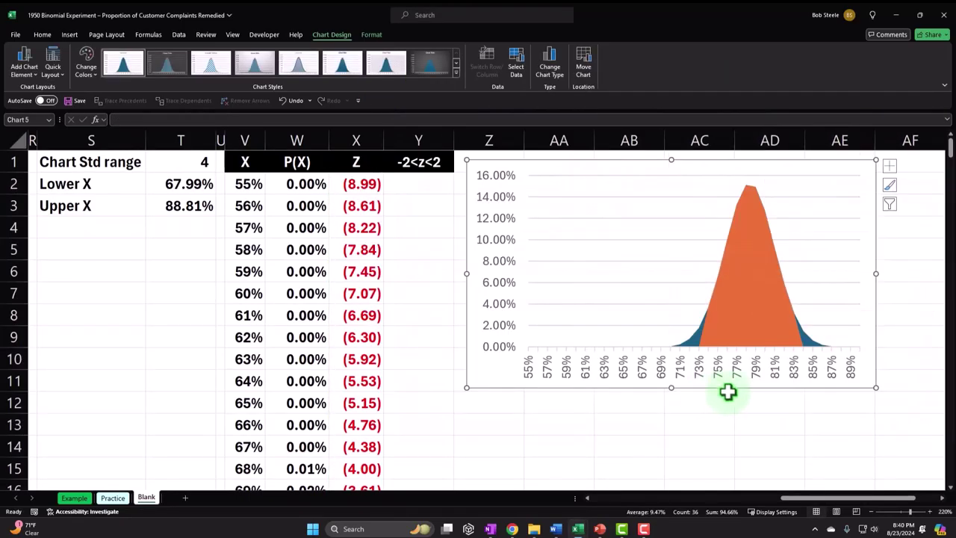
Show the chart's secondary horizontal axis and open the detailed axis formatting options
click(889, 168)
click(447, 178)
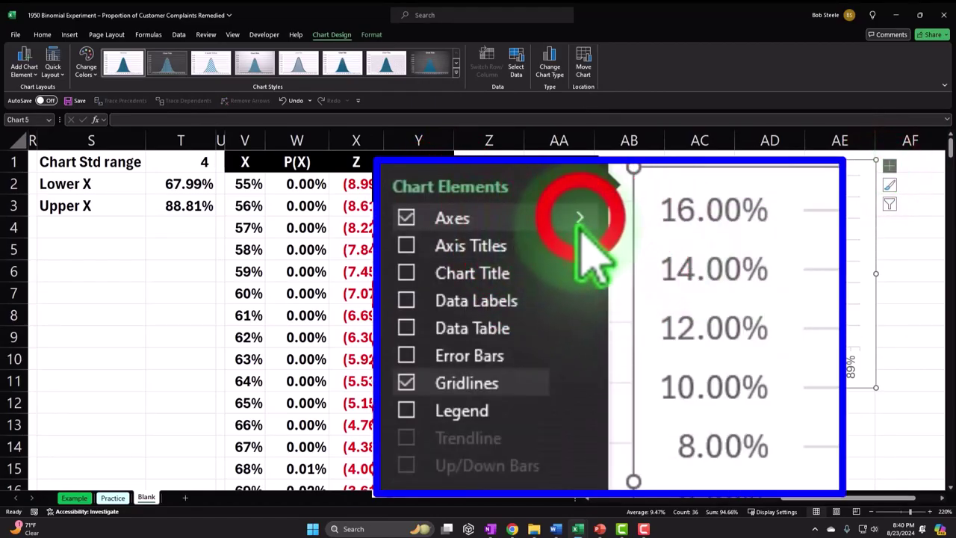
click(633, 278)
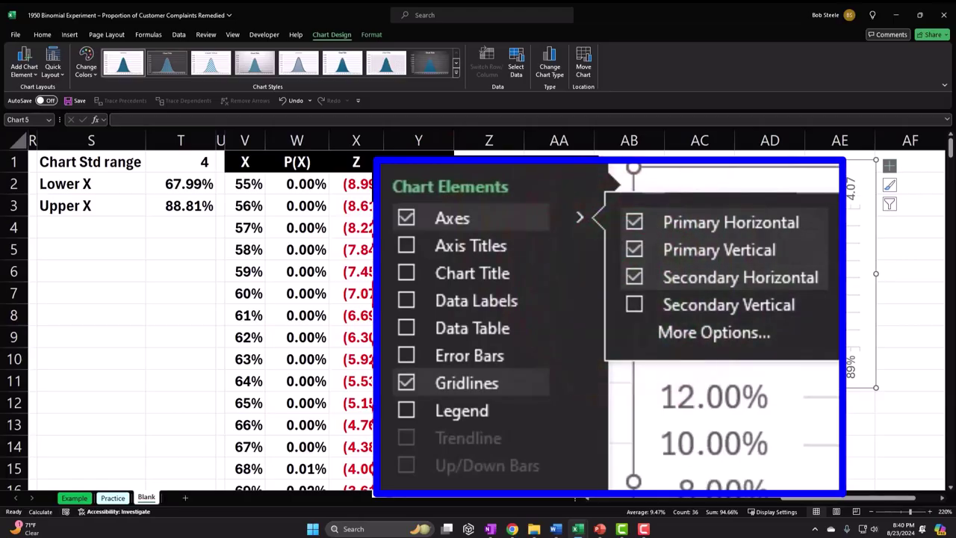
click(722, 334)
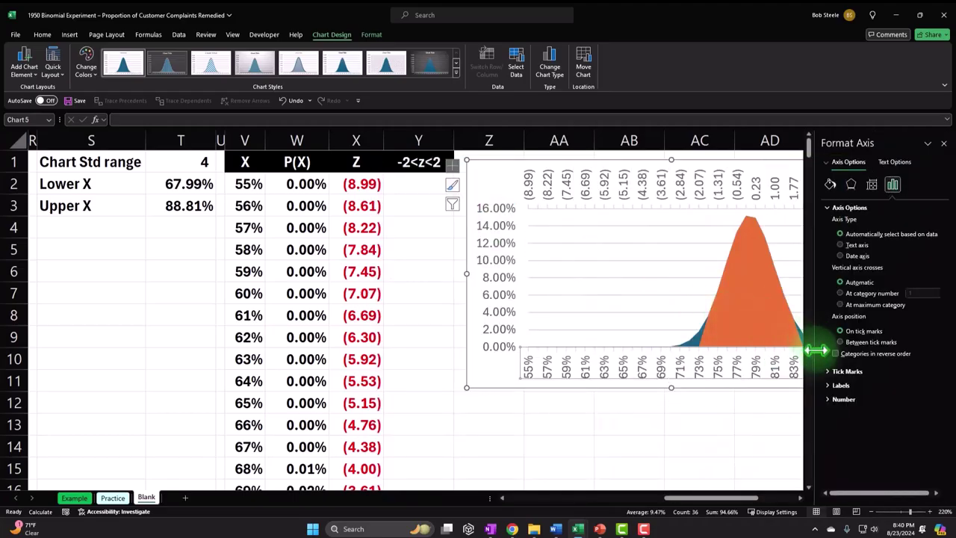
Try to set the label position of the primary horizontal axis, which carries the percentages, to Low
click(830, 386)
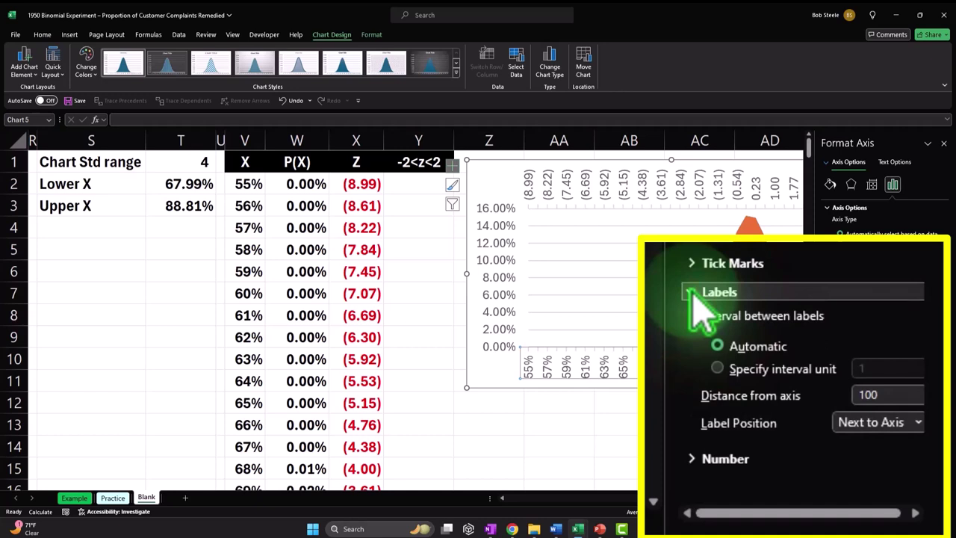
click(919, 423)
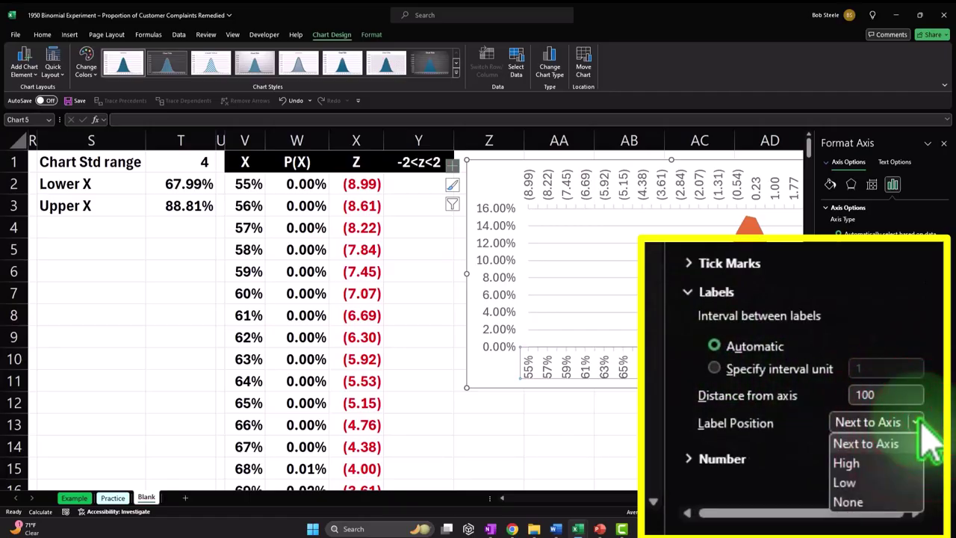
click(908, 483)
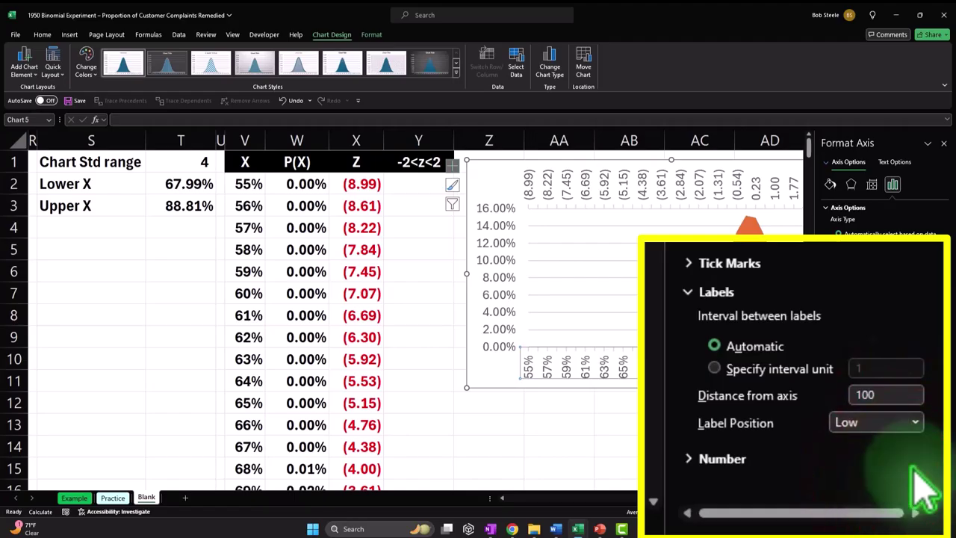
Undo the primary axis label change and set the label position of the secondary horizontal Z axis to Low
click(673, 182)
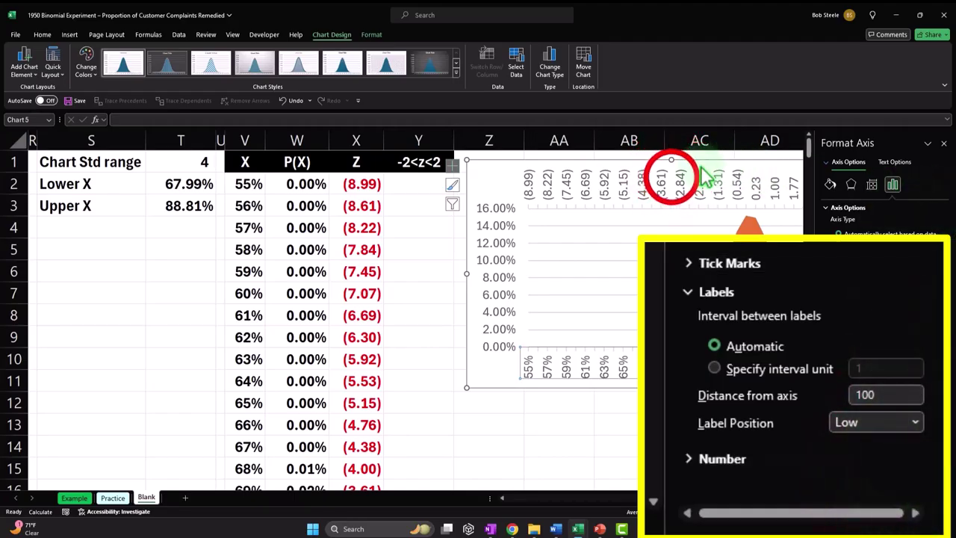
key(ctrl+z)
click(917, 421)
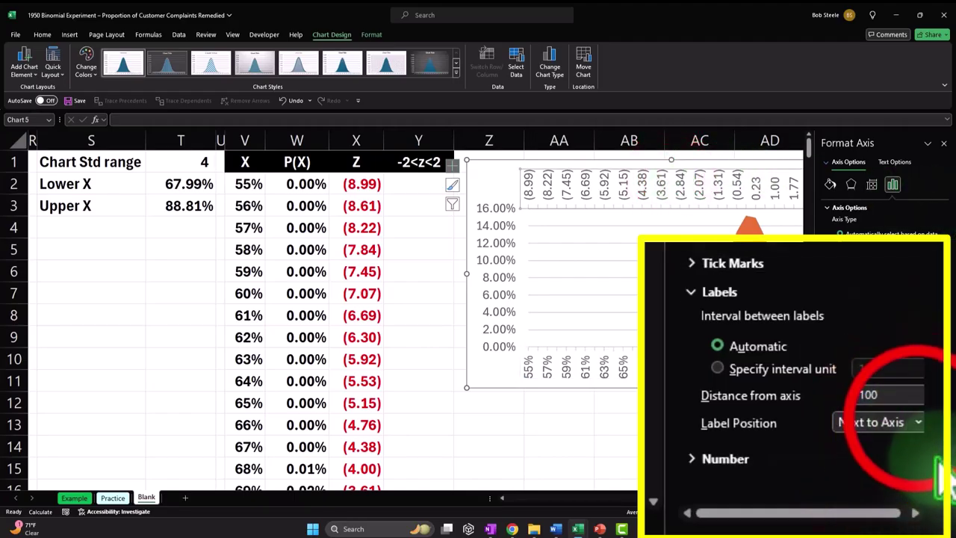
click(917, 422)
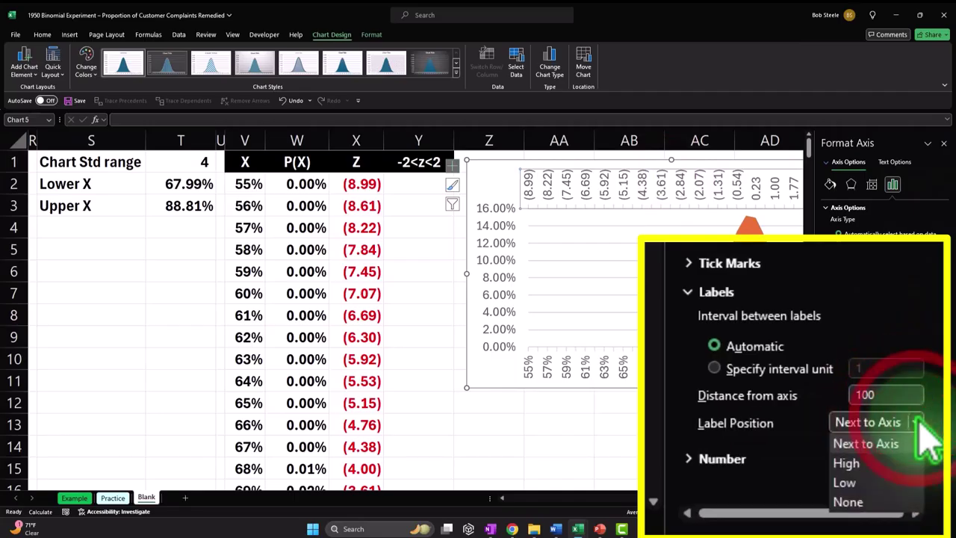
click(887, 482)
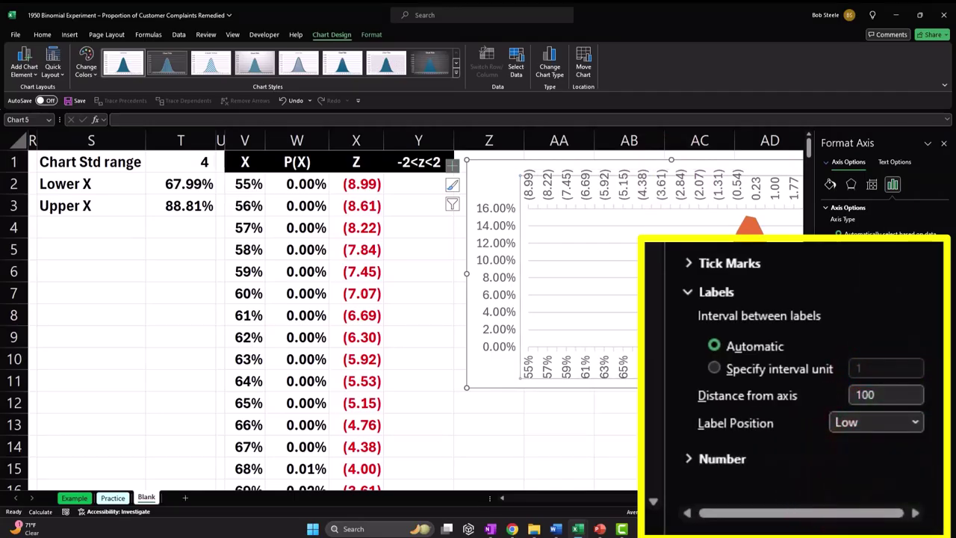
click(495, 188)
click(539, 185)
click(532, 171)
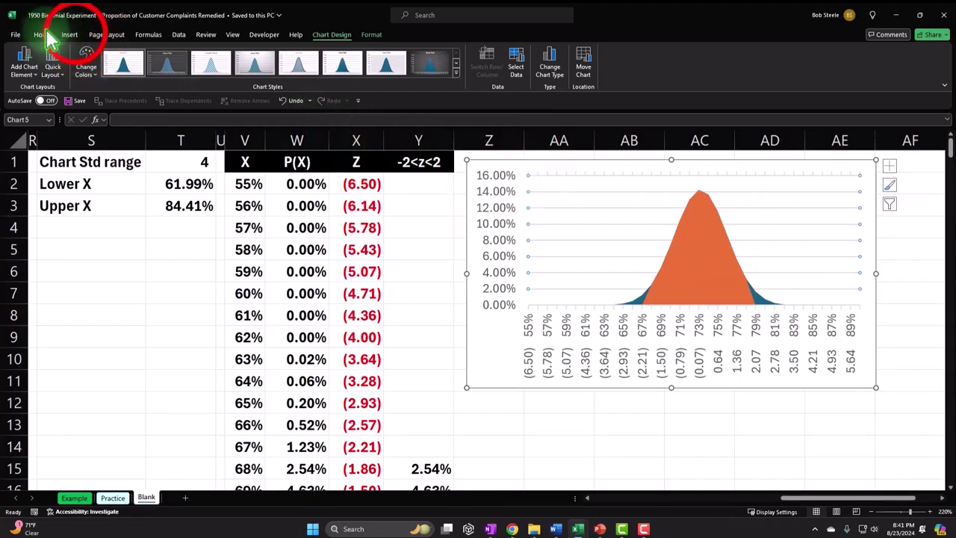
Try to draw a vertical arrow about 0.86" long on the chart, just outside the curve's low-percentage side, and undo it
click(82, 42)
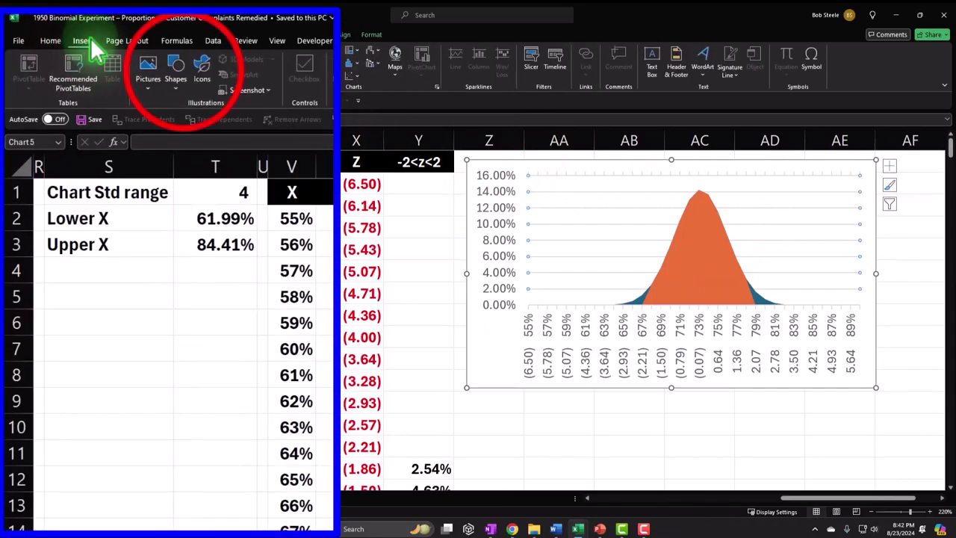
click(176, 71)
click(196, 116)
drag(614, 189, 616, 248)
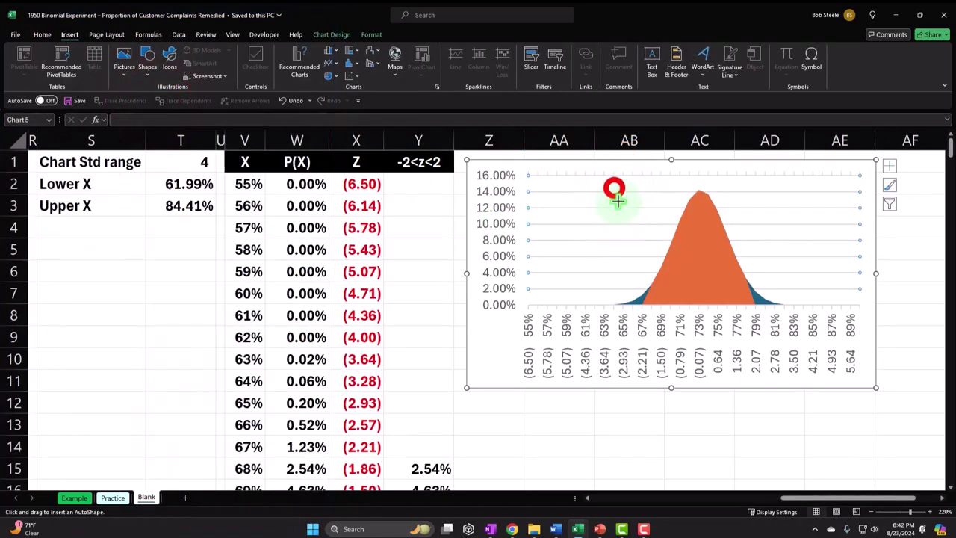
drag(616, 281, 615, 271)
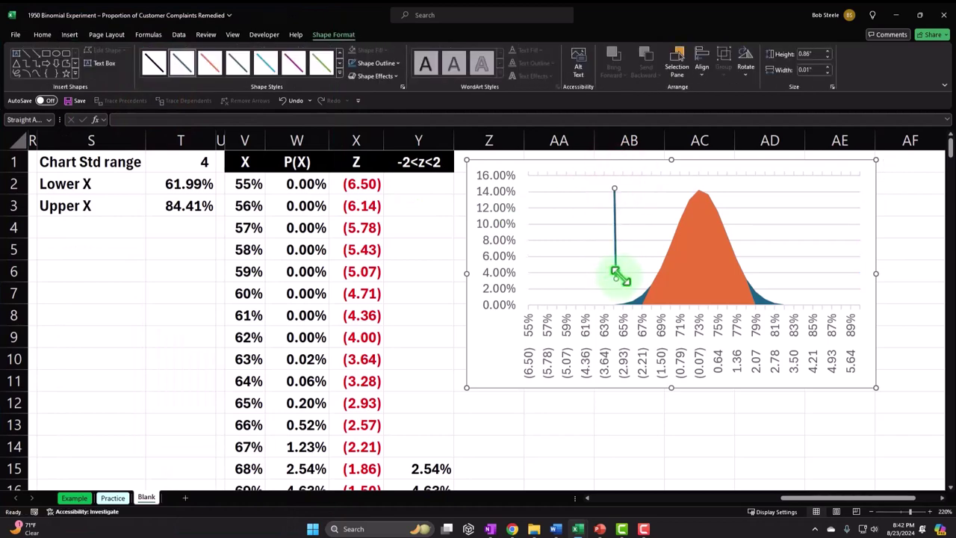
key(ctrl+z)
Try to draw a vertical straight line on the chart near the 60% label, and undo it
click(70, 35)
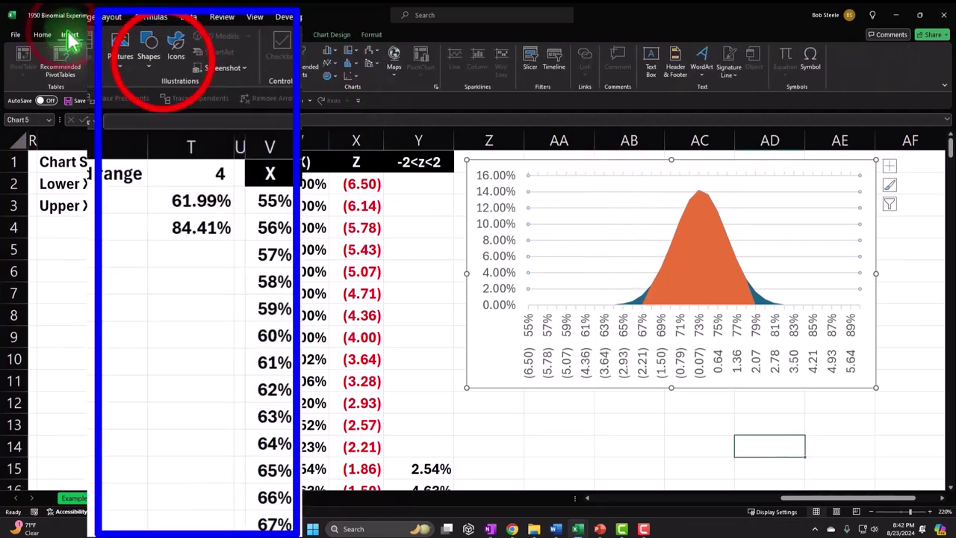
click(147, 60)
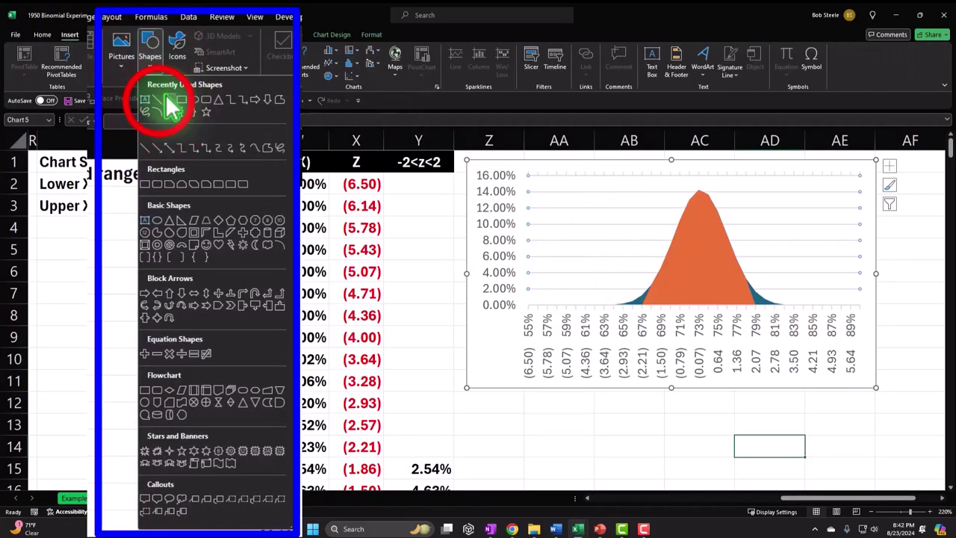
click(155, 103)
drag(572, 181, 577, 295)
key(ctrl+z)
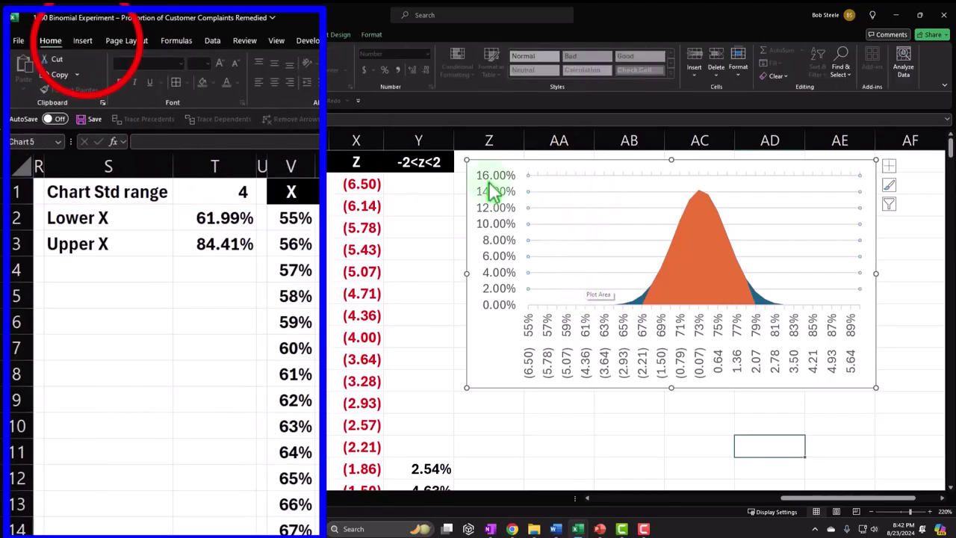
Draw a vertical straight line about 1.08" tall on the chart near the 60% label and give it the green line style
click(84, 41)
click(175, 75)
click(154, 103)
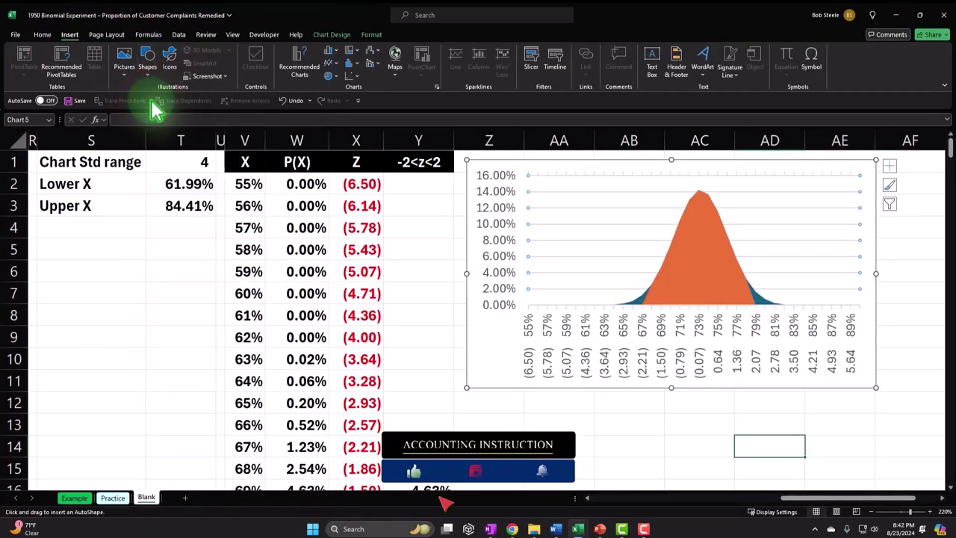
drag(576, 181, 577, 293)
click(319, 62)
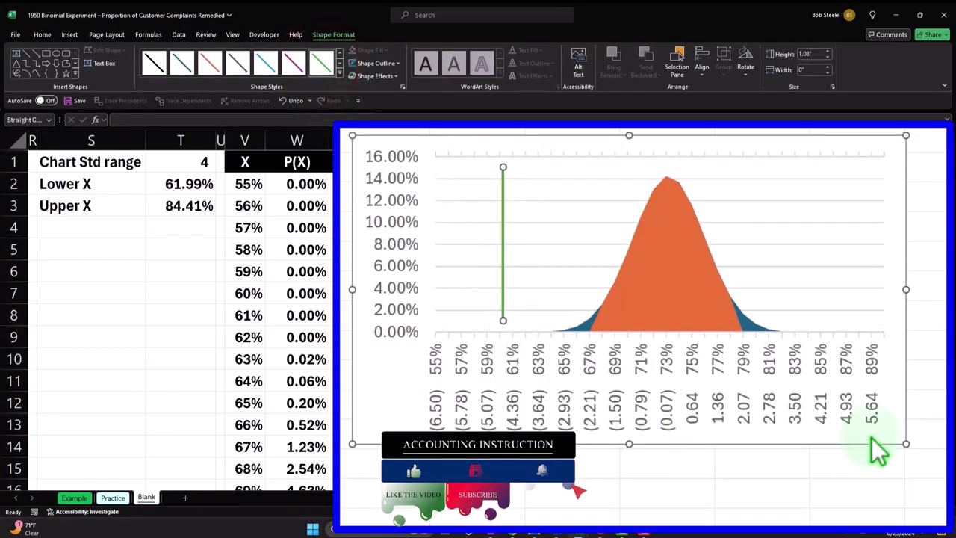
Enlarge the chart and move the green line to about 68% on the X axis, at the lower boundary of the -2<z<2 area
mouse_move(920, 449)
mouse_down()
mouse_move(905, 441)
mouse_move(911, 495)
mouse_move(940, 517)
mouse_up()
drag(513, 268, 617, 321)
click(656, 486)
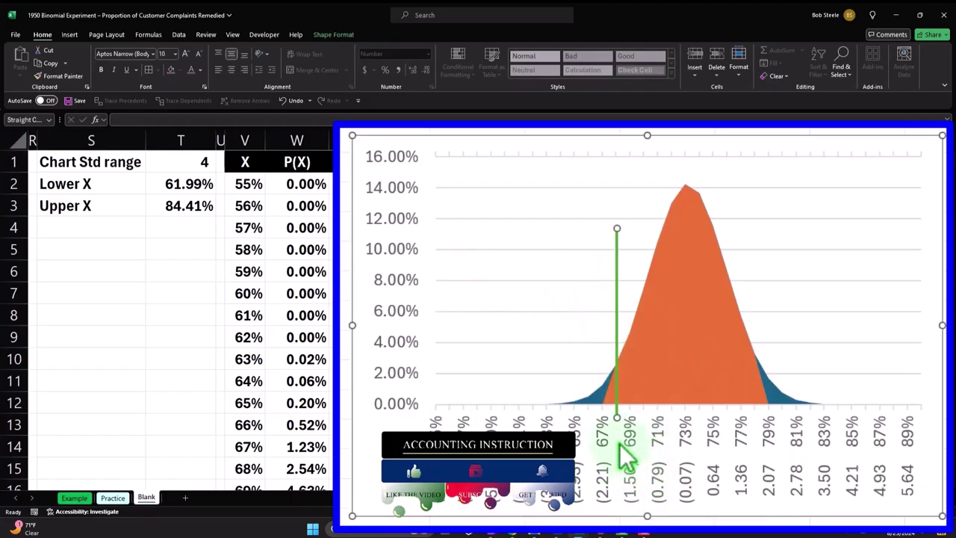
Move the green line across the curve to about 78% on the X axis, at the upper boundary of the -2<z<2 area
drag(811, 495, 860, 511)
click(590, 299)
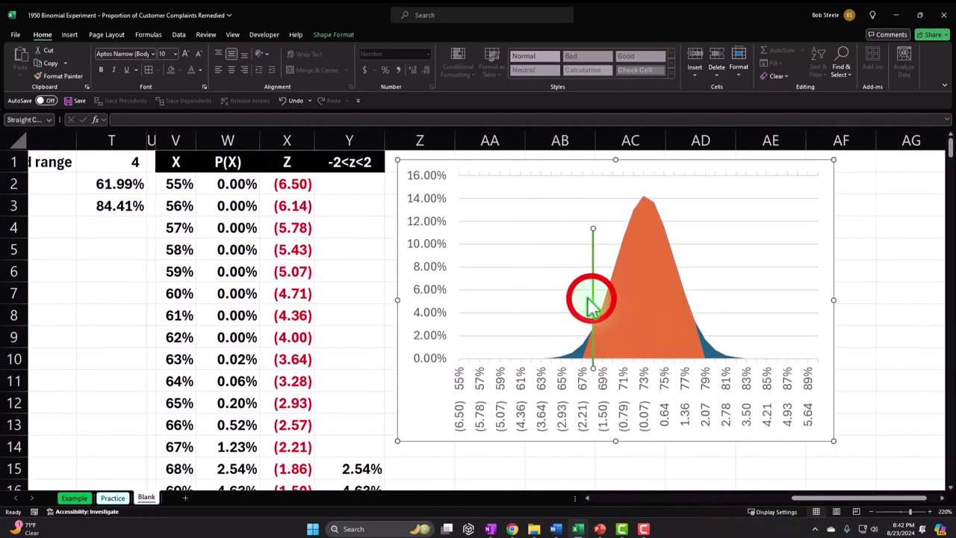
drag(593, 300, 693, 320)
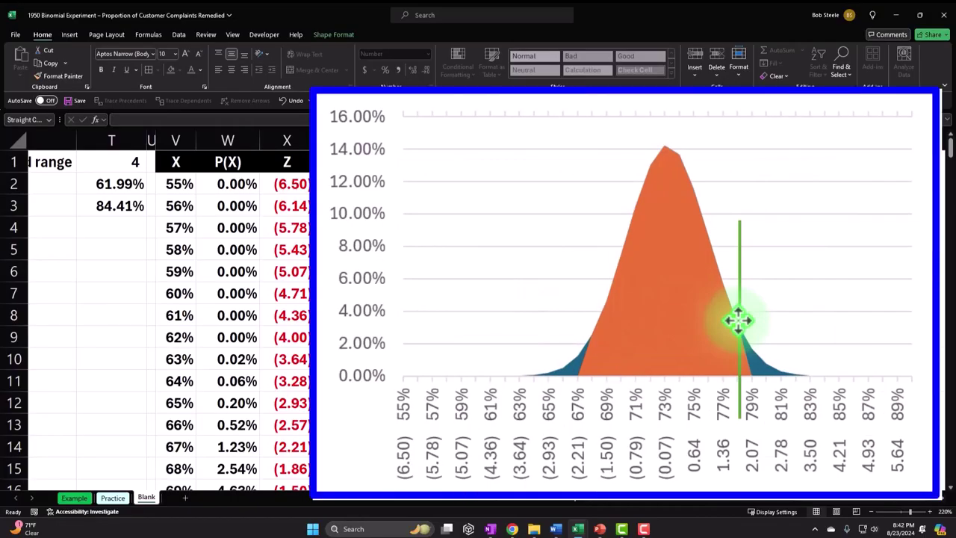
drag(738, 321, 748, 320)
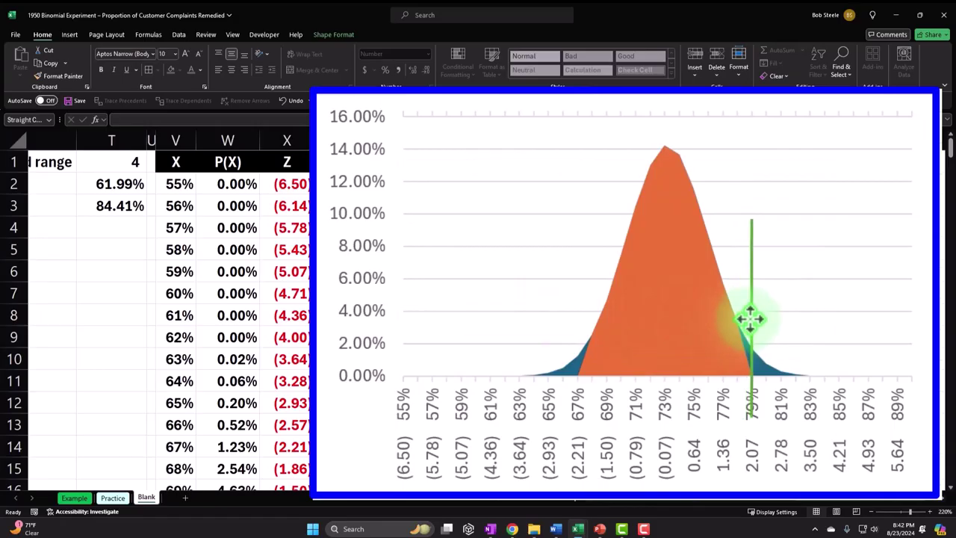
drag(749, 318, 738, 324)
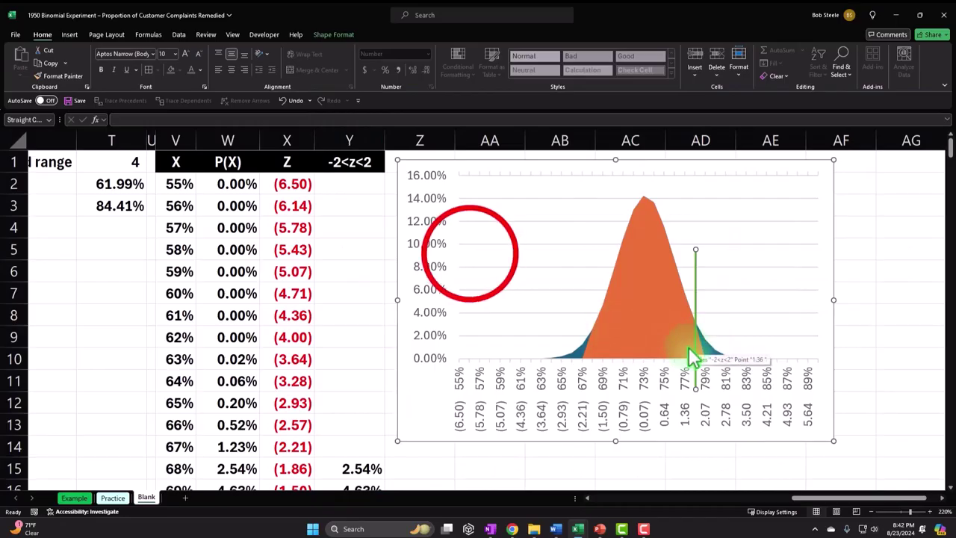
Format the X, P(X), Z and -2<z<2 table data in V2:Y37 with cell borders and a light blue fill
scroll(693, 357, left, 3)
click(470, 252)
drag(345, 184, 484, 181)
key(ctrl+shift+Down)
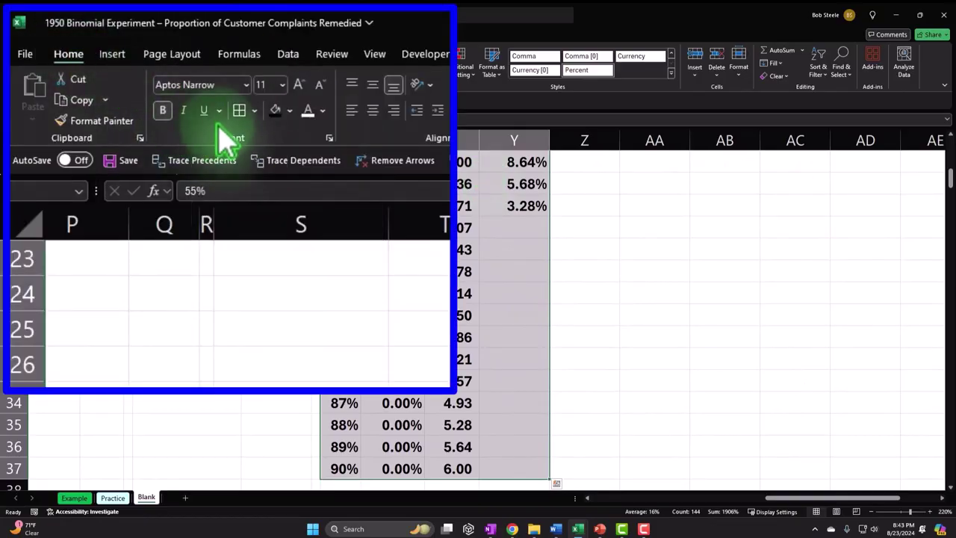
key(ctrl+BackSpace)
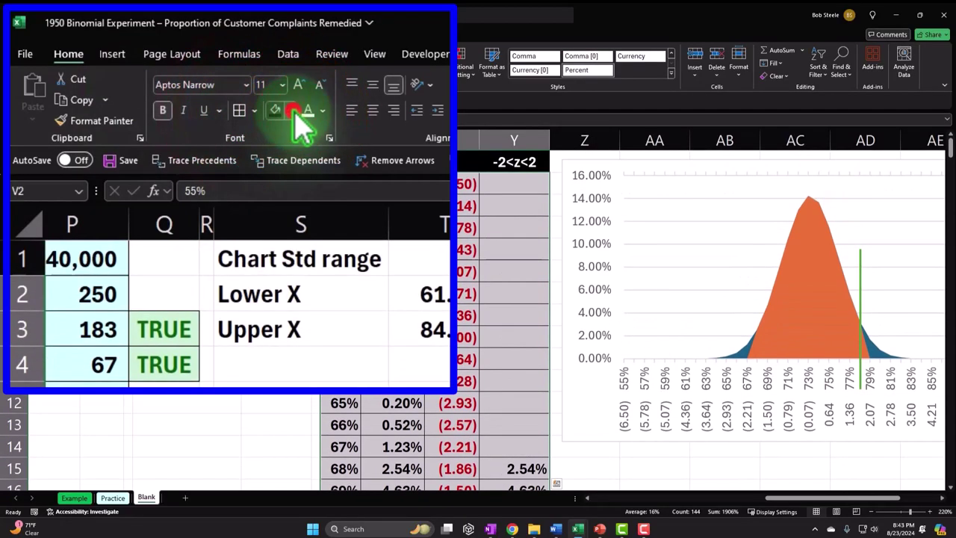
click(295, 112)
click(275, 308)
click(200, 247)
Apply the same light blue fill and cell borders to the chart range inputs in S1:T3
drag(214, 160, 260, 199)
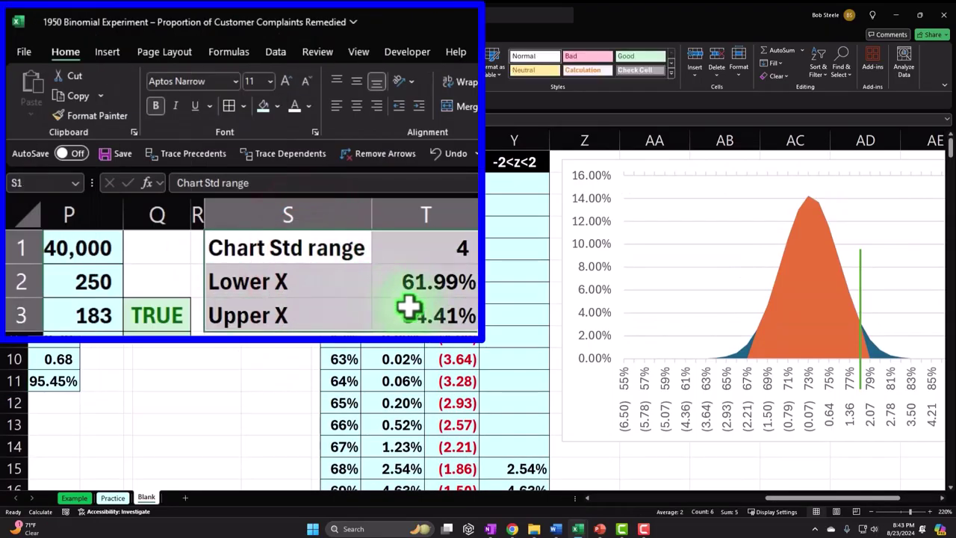
click(261, 108)
click(229, 105)
click(291, 294)
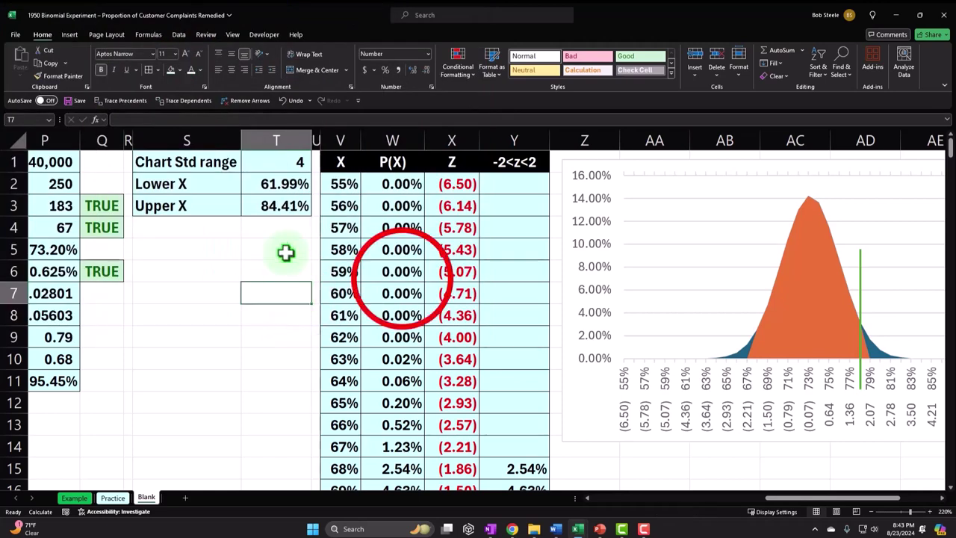
click(375, 263)
scroll(536, 365, down, 1)
scroll(534, 366, up, 1)
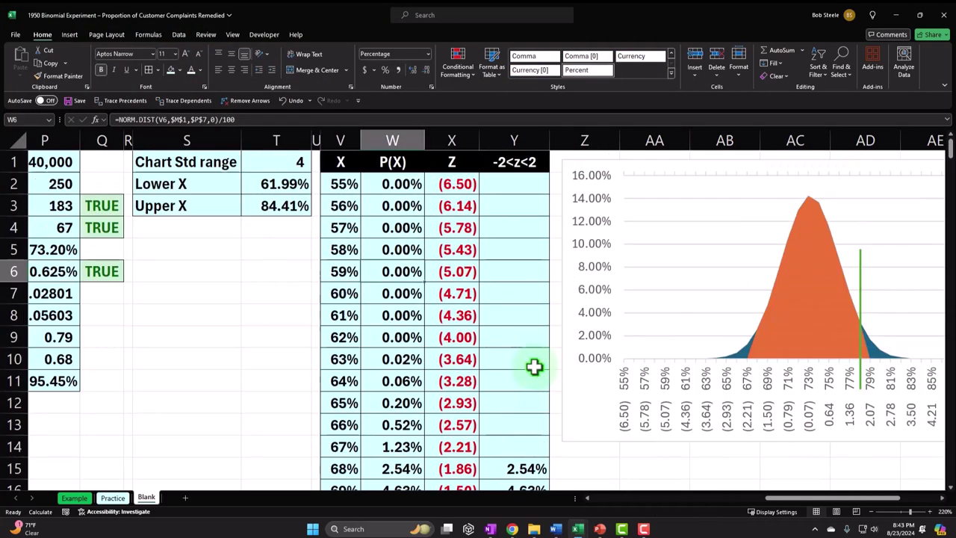
drag(783, 499, 785, 506)
click(164, 337)
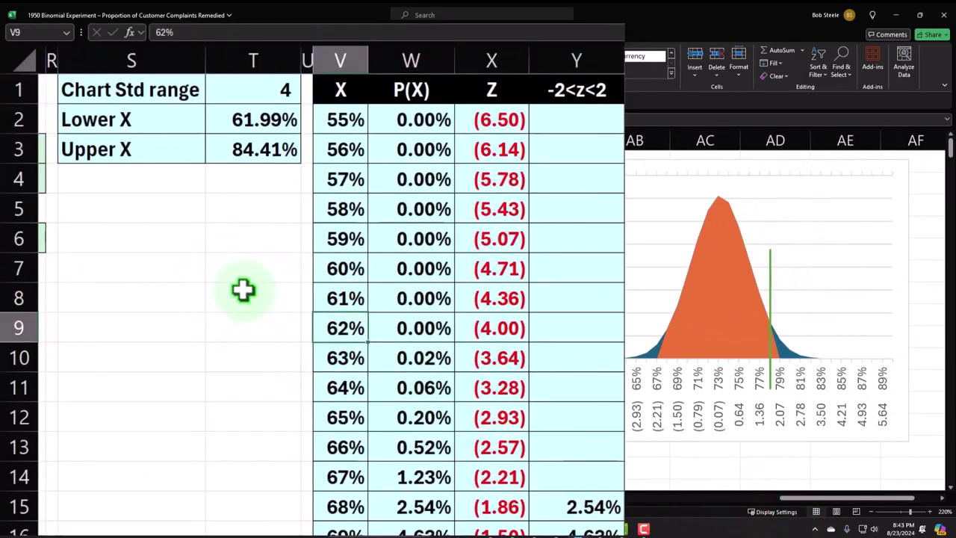
click(244, 291)
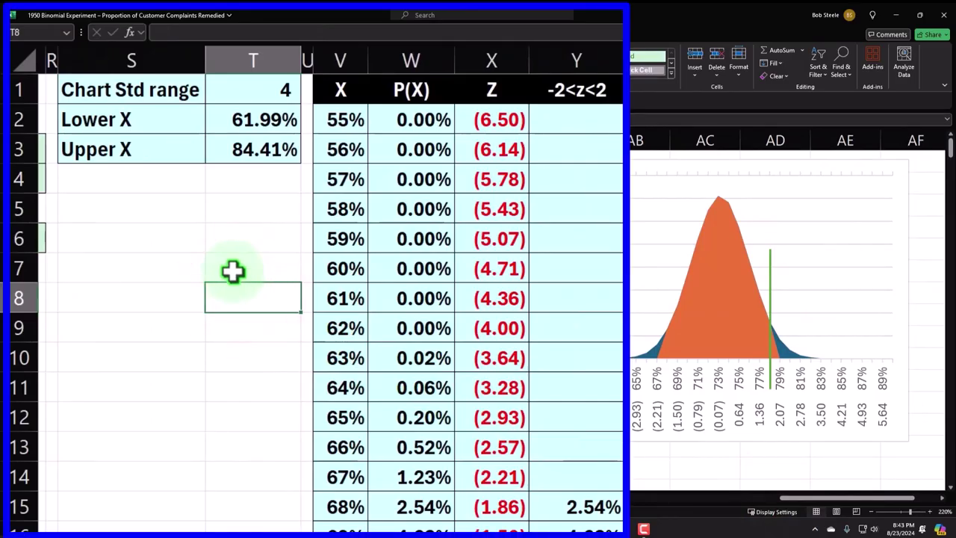